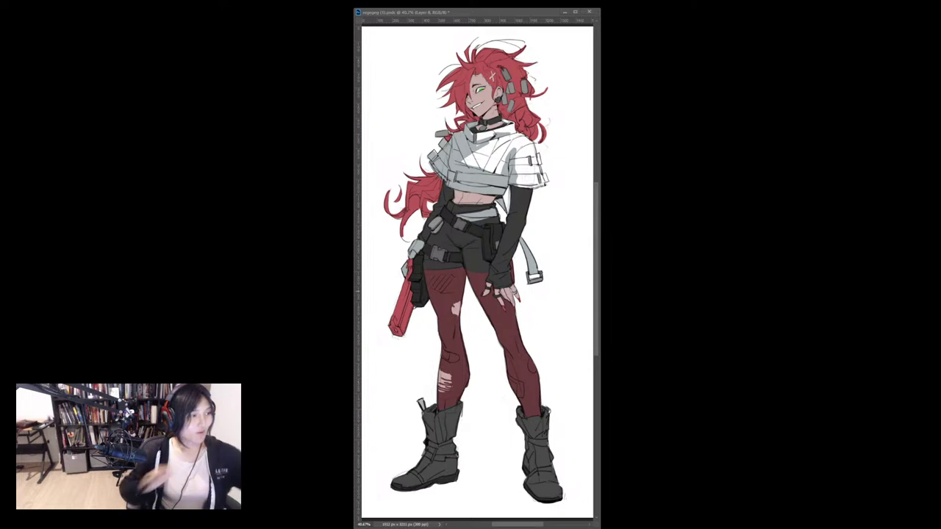
pyautogui.scroll(1, 476, 275)
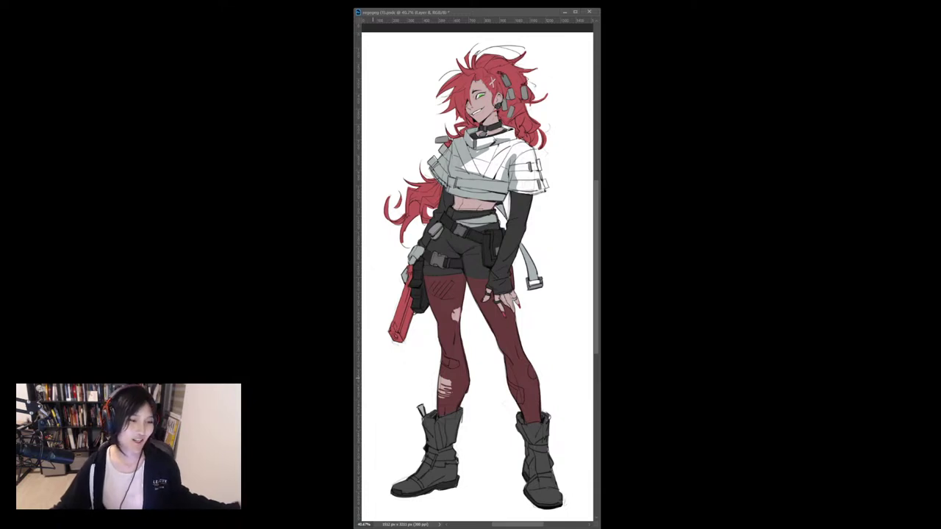
pyautogui.hotkey('ctrl', 'Tab')
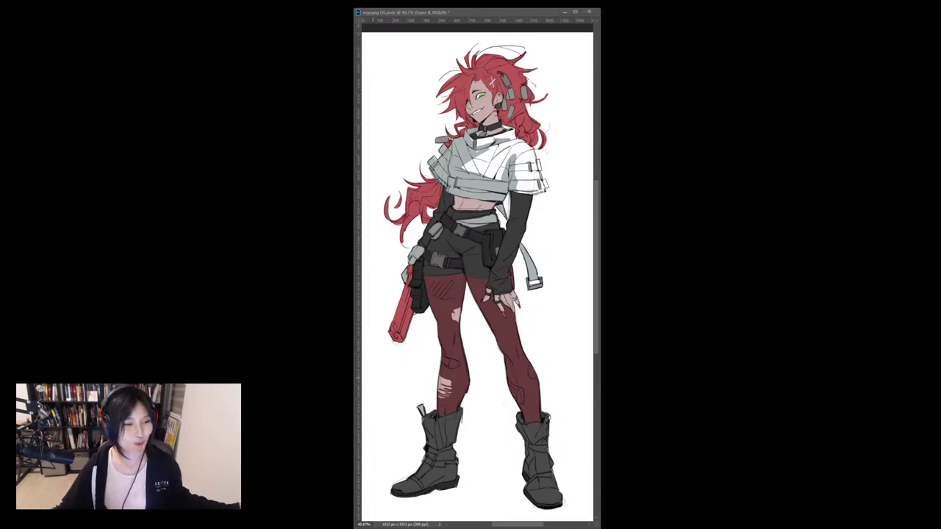
pyautogui.hotkey('ctrl', 'Tab')
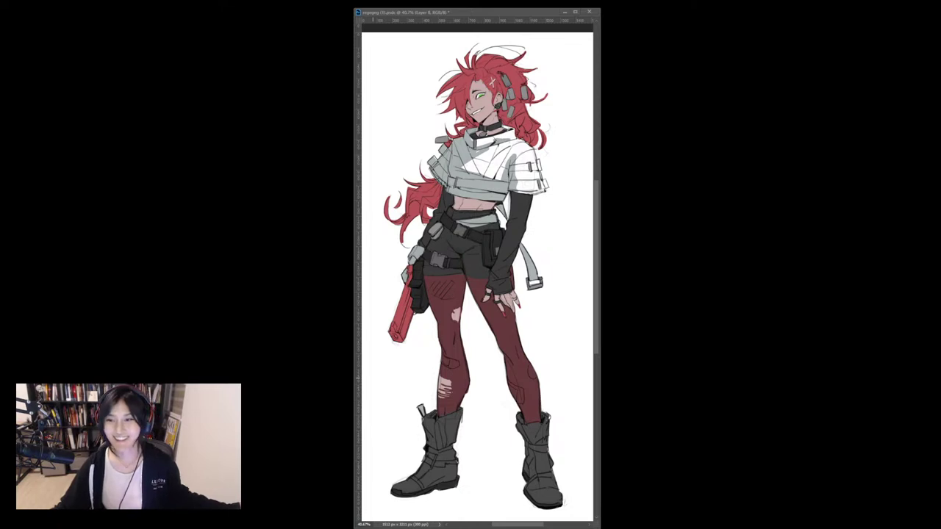
pyautogui.hotkey('ctrl', 'Tab')
pyautogui.hotkey('ctrl', 'Tab')
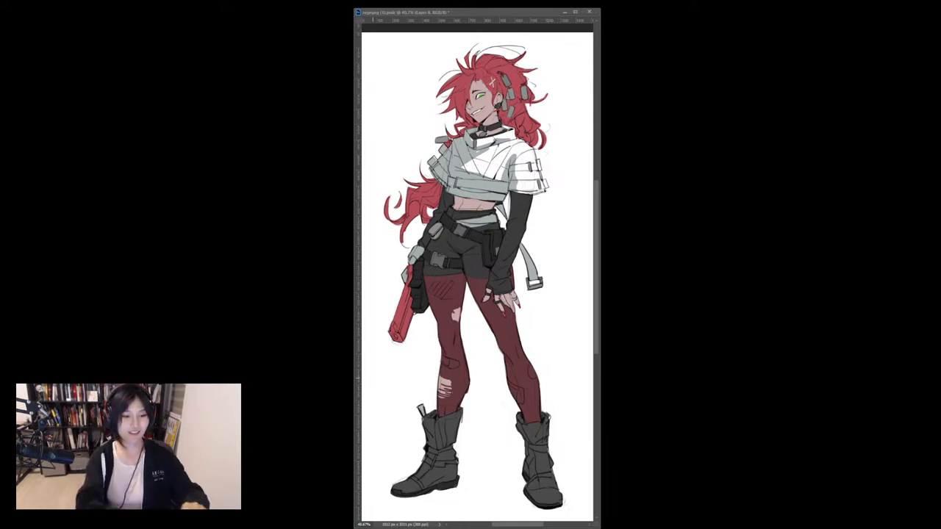
pyautogui.hotkey('ctrl', 'Tab')
pyautogui.hotkey('ctrl', 'Tab')
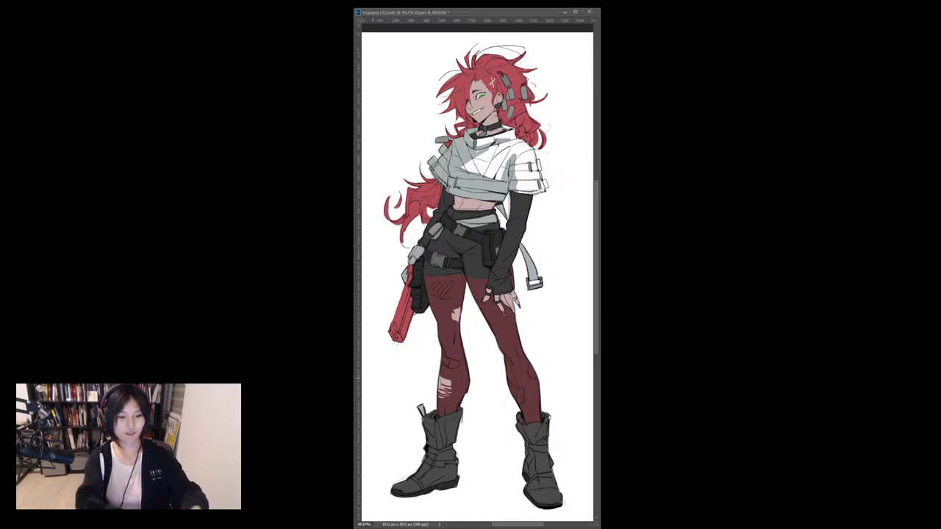
pyautogui.hotkey('ctrl', 'Tab')
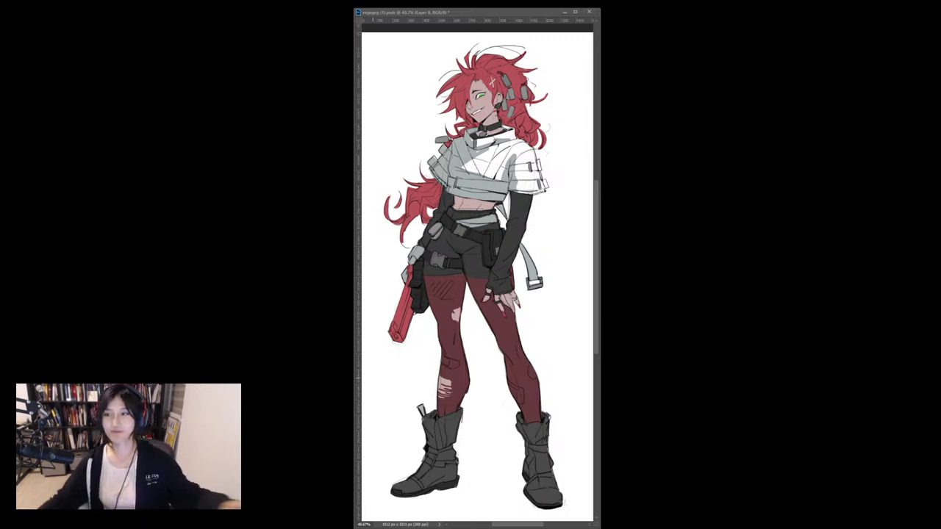
pyautogui.hotkey('ctrl', 'Tab')
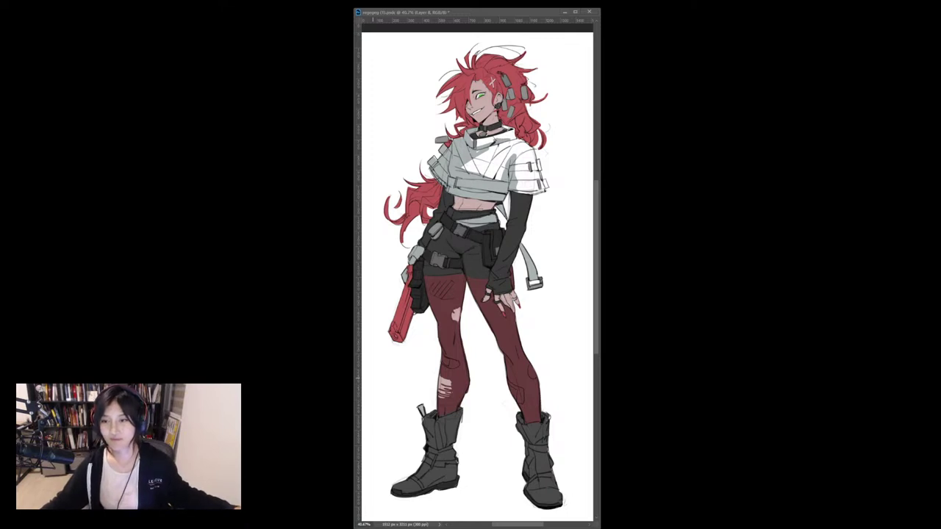
pyautogui.hotkey('ctrl', 'Tab')
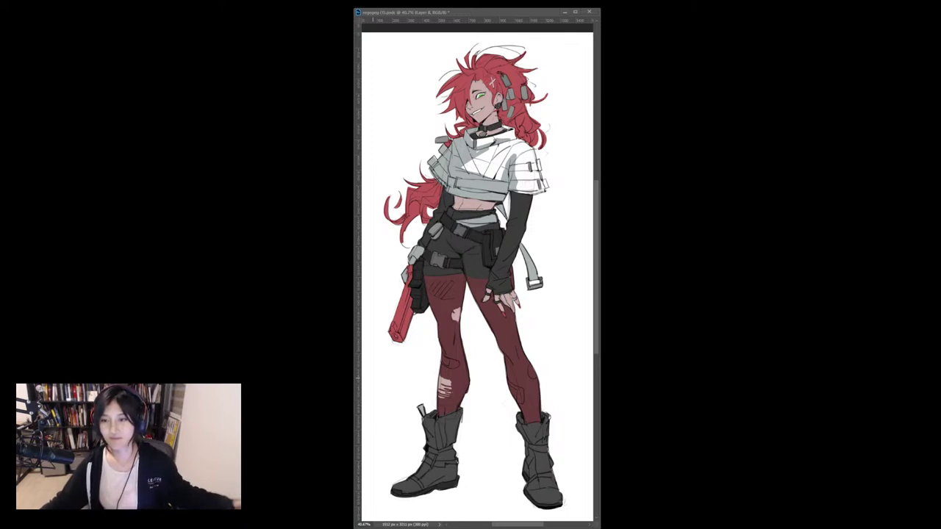
pyautogui.hotkey('ctrl', 'Tab')
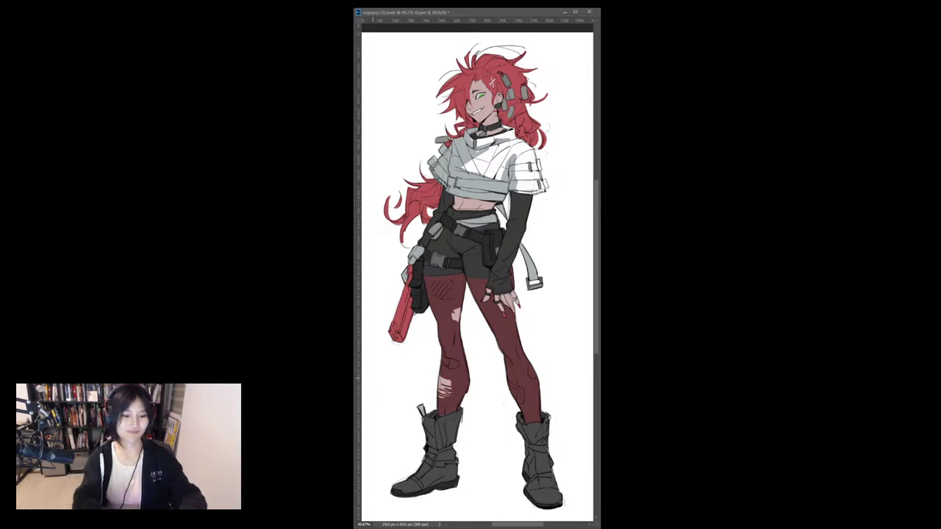
pyautogui.hotkey('ctrl', 'Tab')
pyautogui.hotkey('ctrl', 'Tab')
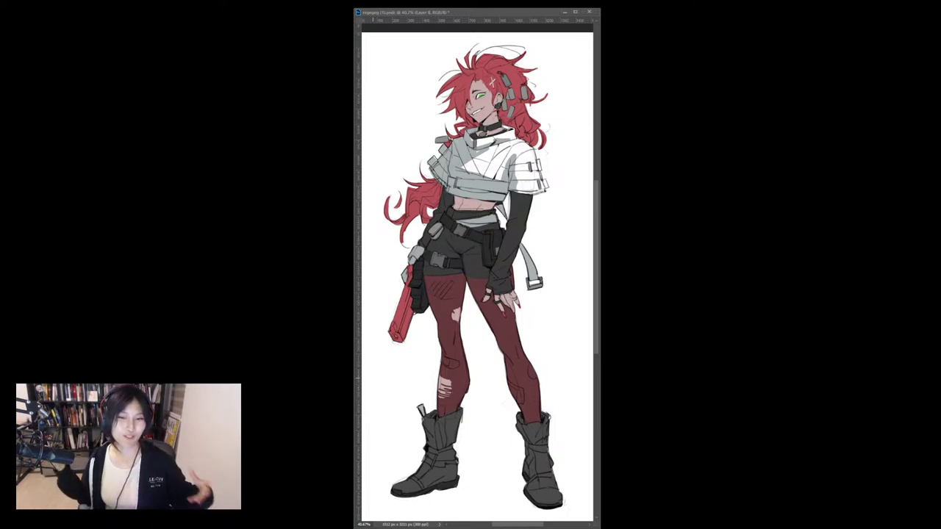
pyautogui.hotkey('ctrl', 'Tab')
pyautogui.hotkey('ctrl', 'Tab')
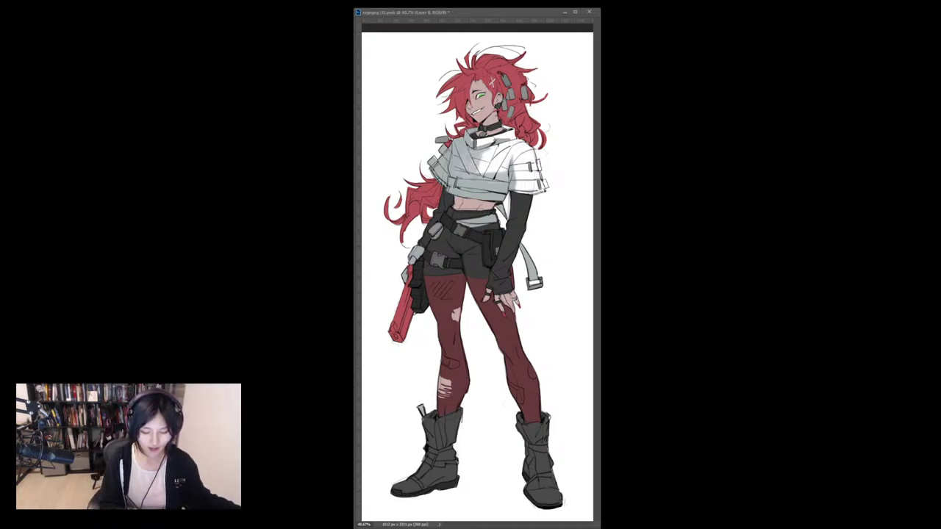
# Step: Paint soft grey shading across the chest and collar of the white crop top and remove the hatch lines from the thigh
pyautogui.moveTo(471, 160); pyautogui.dragTo(463, 169)
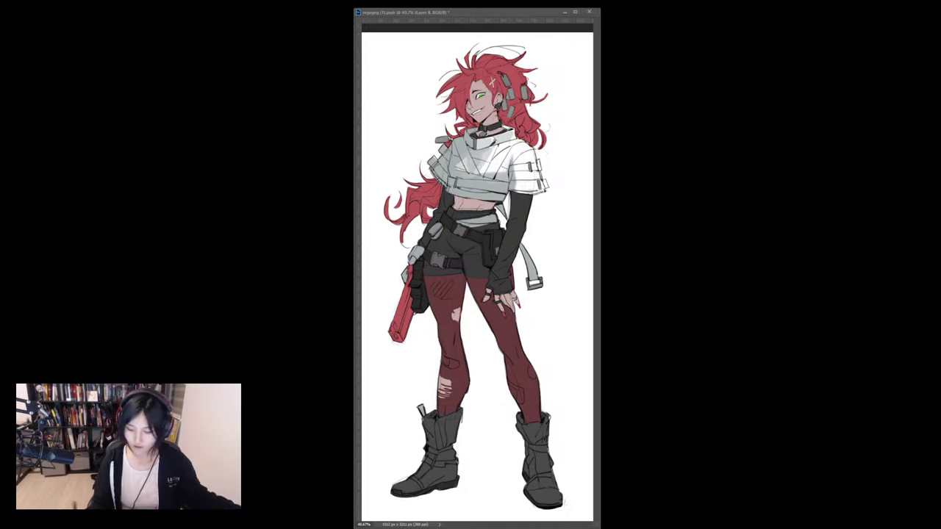
pyautogui.hotkey('alt', '[')
pyautogui.hotkey('alt', '[')
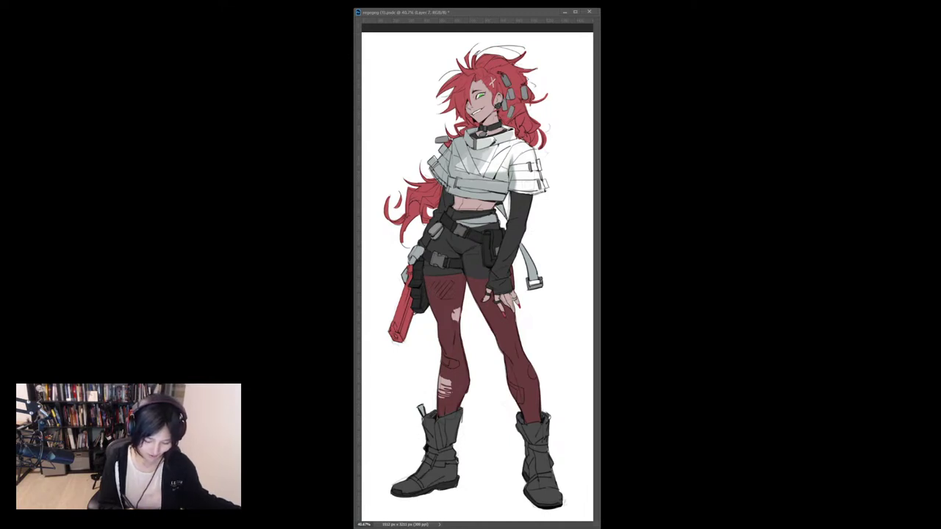
pyautogui.hotkey('ctrl', 'z')
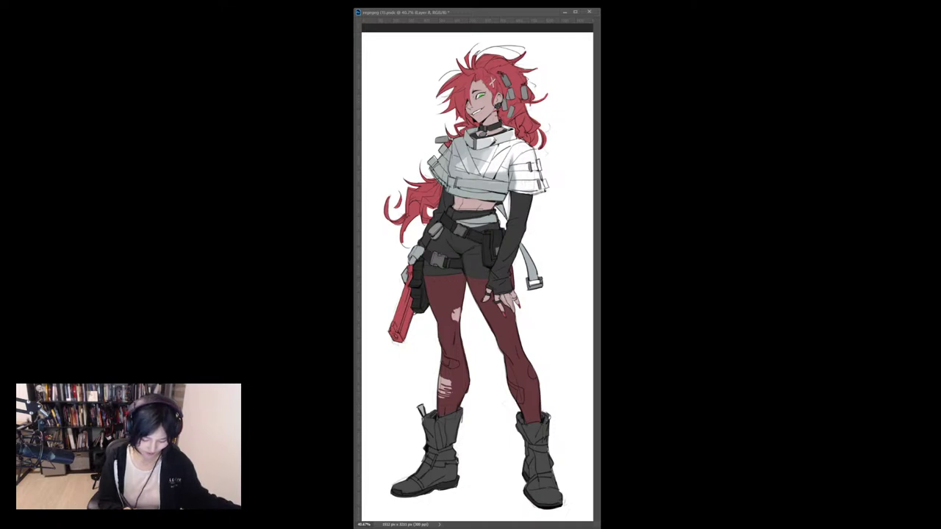
pyautogui.hotkey('ctrl', 'shift', 'alt', 'n')
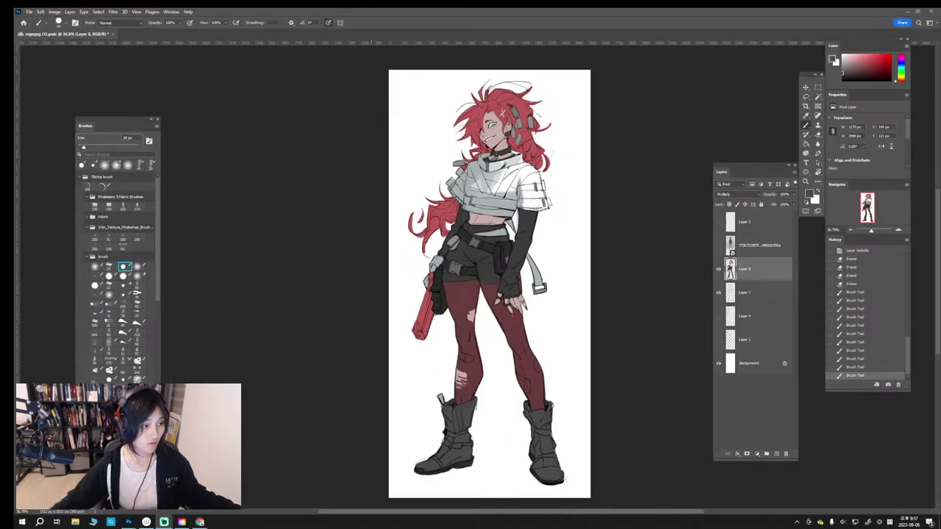
# Step: Retouch the hair beside the crossed hair clip with small brush strokes in the hair's red
pyautogui.scroll(5, 515, 243)
pyautogui.moveTo(507, 236); pyautogui.dragTo(506, 352)
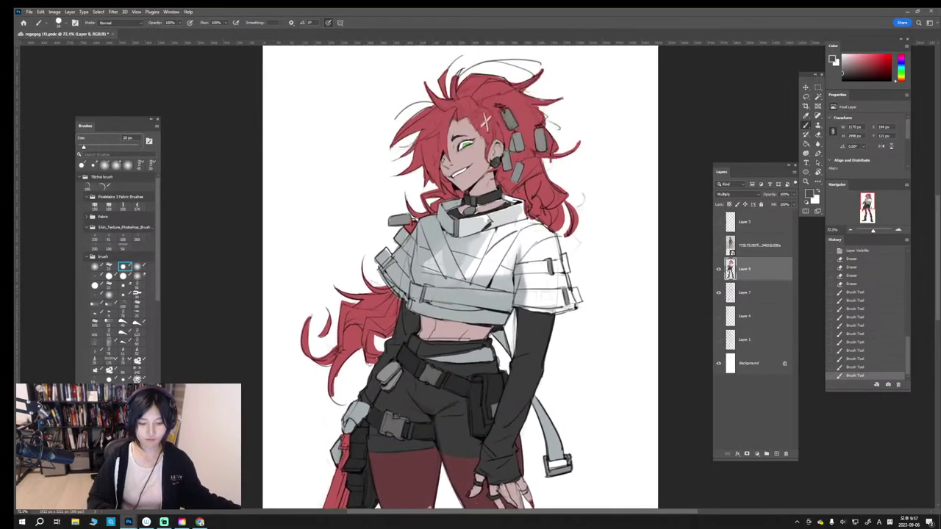
pyautogui.scroll(2, 507, 221)
pyautogui.scroll(5, 499, 70)
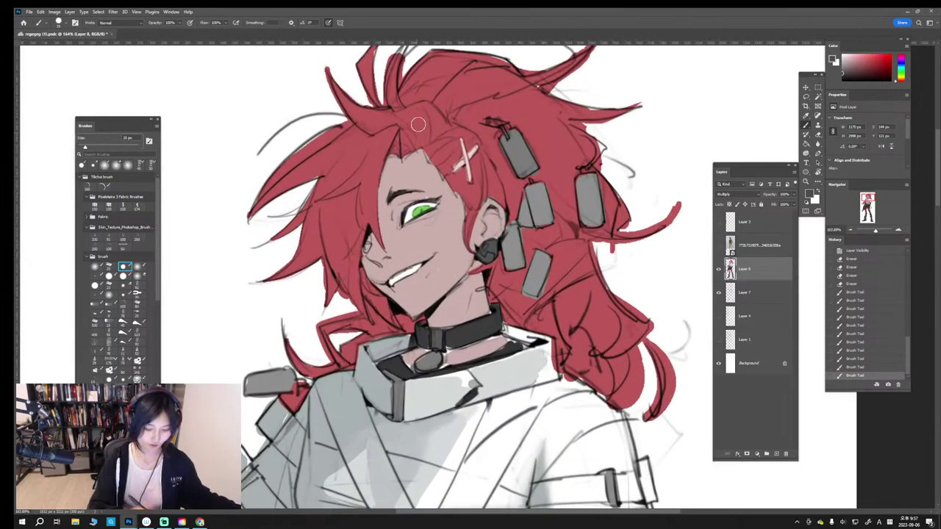
pyautogui.press('[')
pyautogui.press('[')
pyautogui.press('[')
pyautogui.press('[')
pyautogui.moveTo(439, 169); pyautogui.dragTo(444, 180)
pyautogui.moveTo(438, 169); pyautogui.dragTo(445, 177)
pyautogui.moveTo(440, 170); pyautogui.dragTo(446, 178)
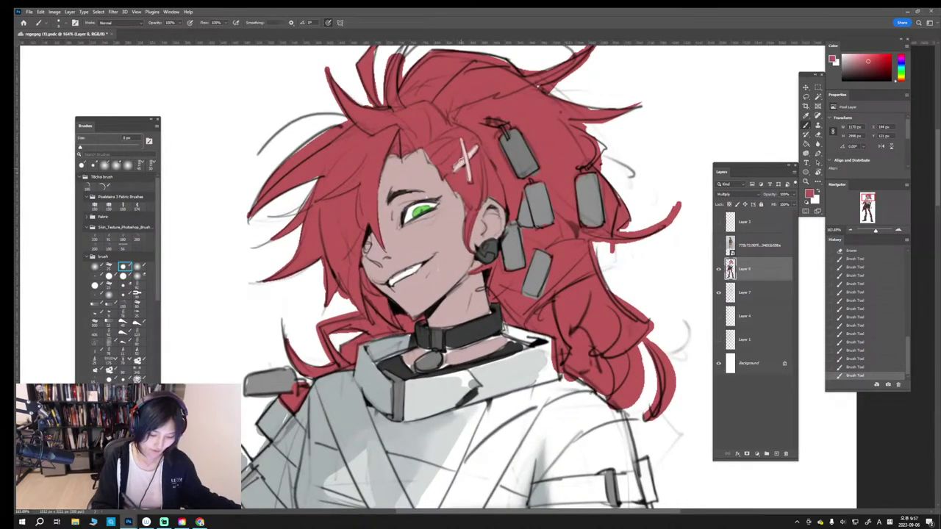
pyautogui.scroll(-7, 437, 153)
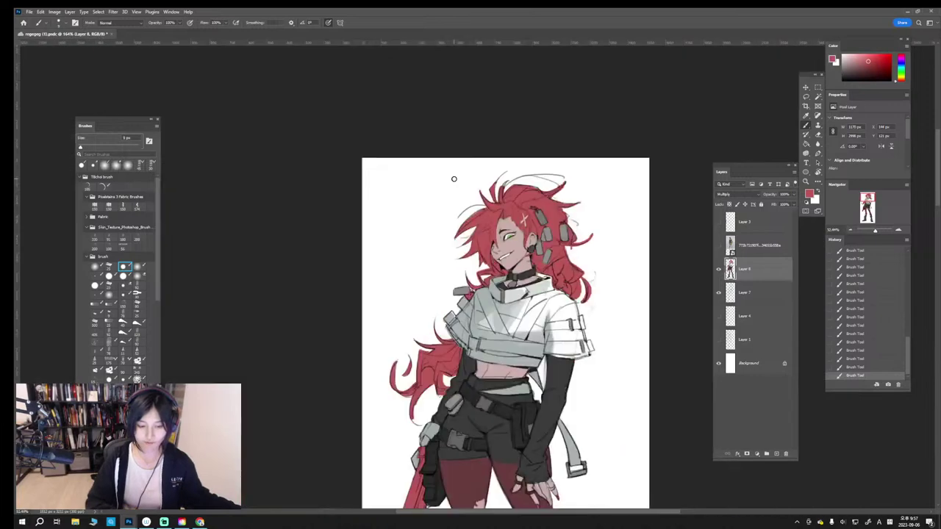
pyautogui.scroll(6, 453, 179)
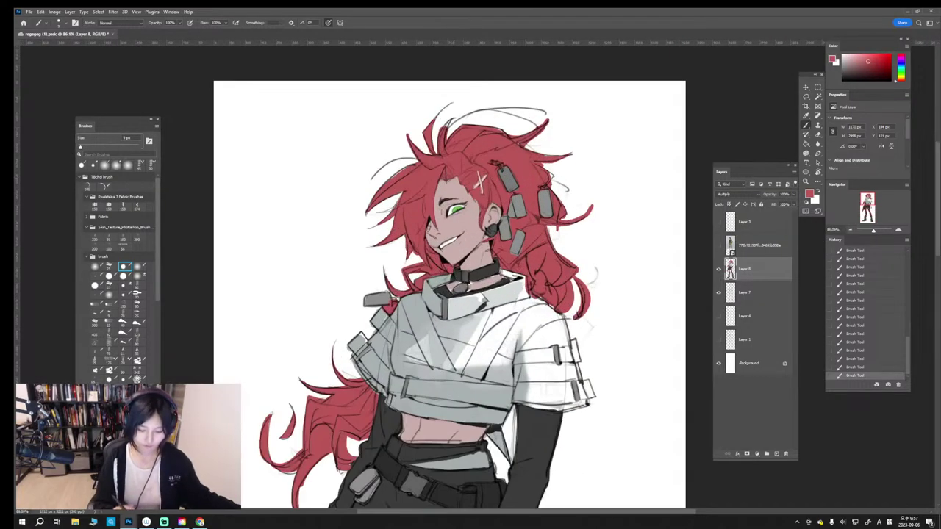
pyautogui.keyDown('alt'); pyautogui.click(518, 241); pyautogui.keyUp('alt')
pyautogui.press(']')
pyautogui.moveTo(529, 258); pyautogui.dragTo(534, 278)
pyautogui.hotkey('ctrl', 'z')
# Step: Delete the hidden reference image layer that sits directly above Layer 8
pyautogui.doubleClick(762, 244)
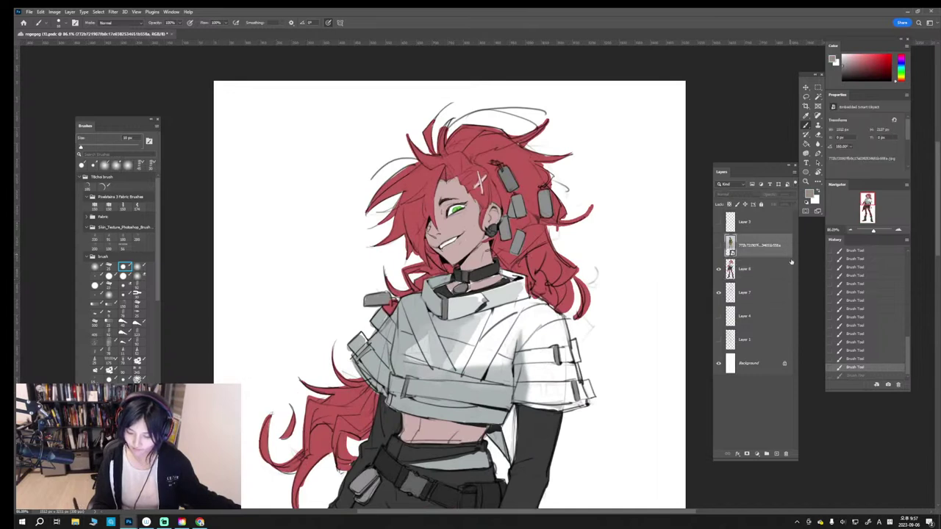
pyautogui.click(744, 256)
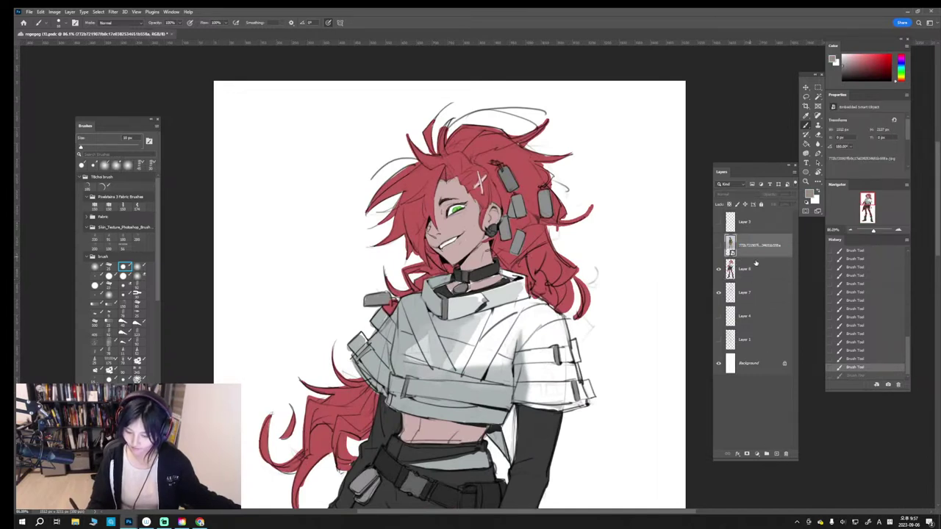
pyautogui.moveTo(767, 252); pyautogui.dragTo(785, 455)
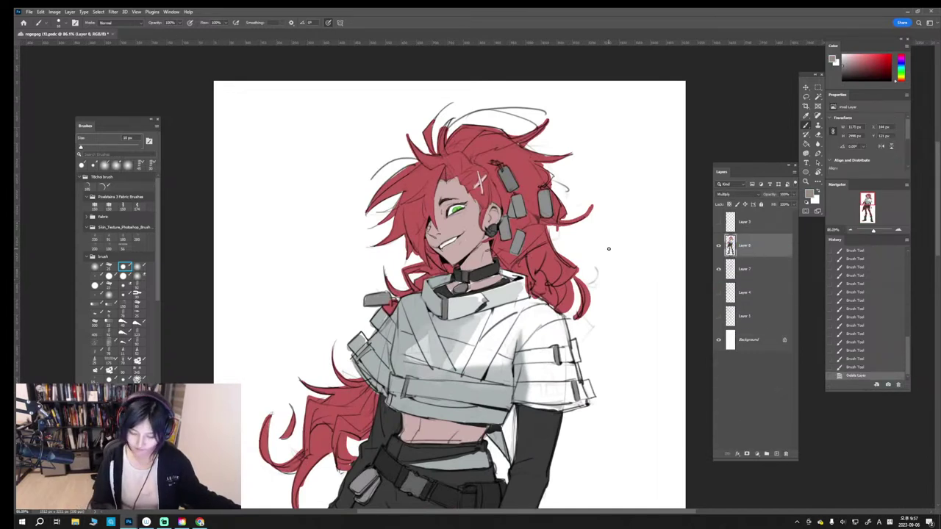
pyautogui.press(']')
pyautogui.press('[')
pyautogui.press('e')
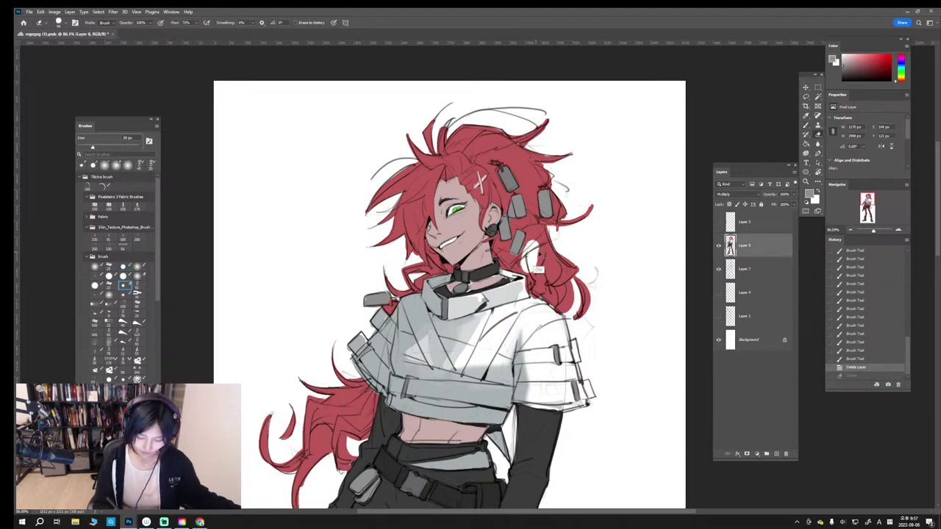
pyautogui.hotkey('ctrl', 'z')
# Step: Erase a small spot in the hair below the lowest tag on Layer 7 and set the foreground colour to black
pyautogui.click(738, 267)
pyautogui.moveTo(529, 256); pyautogui.dragTo(529, 268)
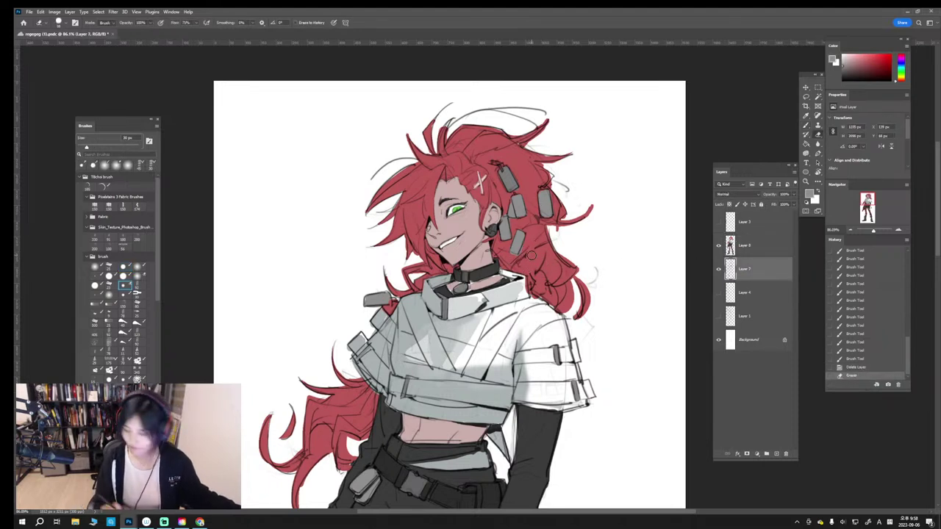
pyautogui.hotkey('ctrl', 'z')
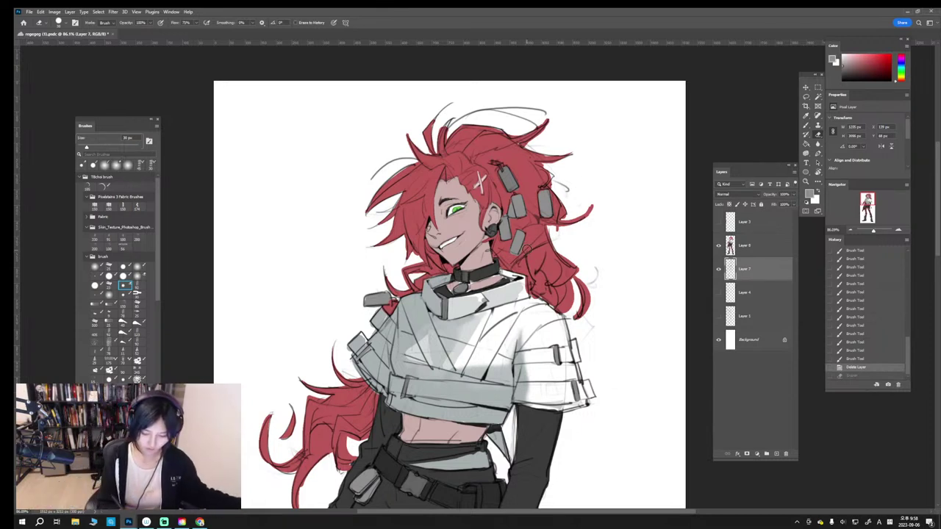
pyautogui.moveTo(526, 245); pyautogui.dragTo(527, 260)
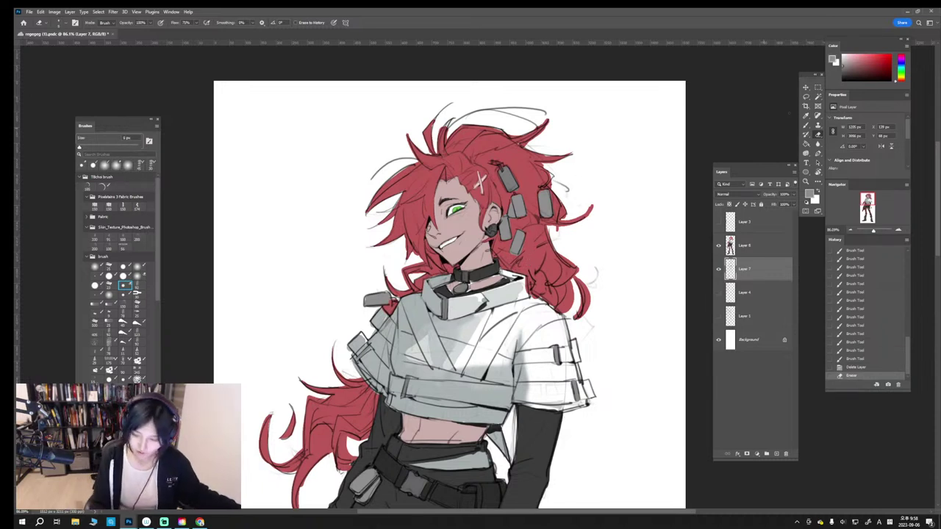
pyautogui.press('x')
pyautogui.hotkey('ctrl', 'z')
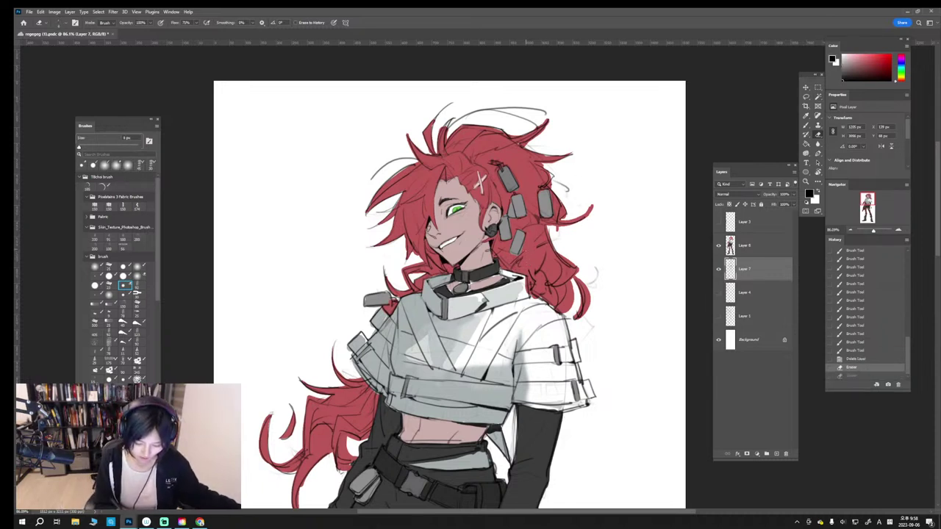
pyautogui.hotkey('ctrl', 'shift', 'z')
pyautogui.hotkey('ctrl', 'z')
# Step: Draw thin black strokes on the hair below the lowest tag with a soft round brush
pyautogui.click(139, 266)
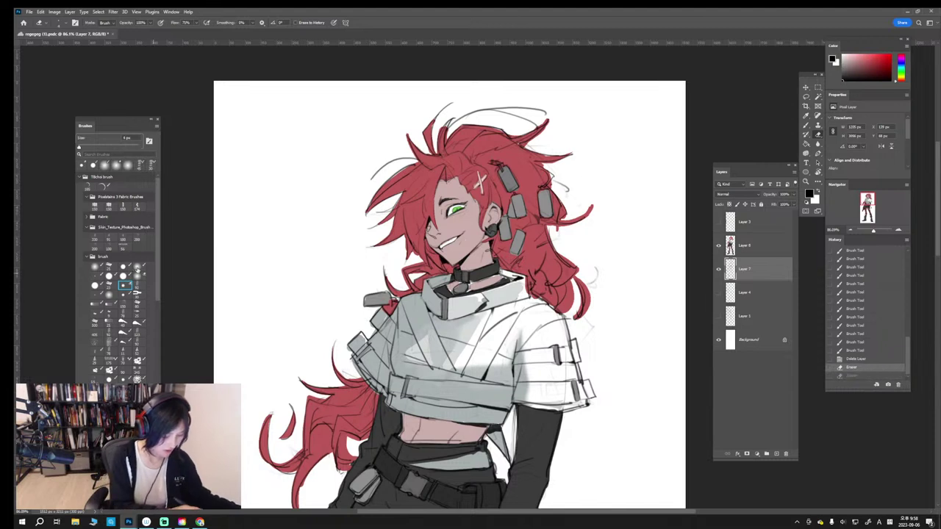
pyautogui.press('b')
pyautogui.hotkey('ctrl', 'z')
pyautogui.moveTo(525, 252)
pyautogui.mouseDown()
pyautogui.moveTo(522, 270)
pyautogui.moveTo(531, 270)
pyautogui.moveTo(522, 266)
pyautogui.mouseUp()
pyautogui.hotkey('ctrl', 'z')
pyautogui.moveTo(537, 254); pyautogui.dragTo(529, 270)
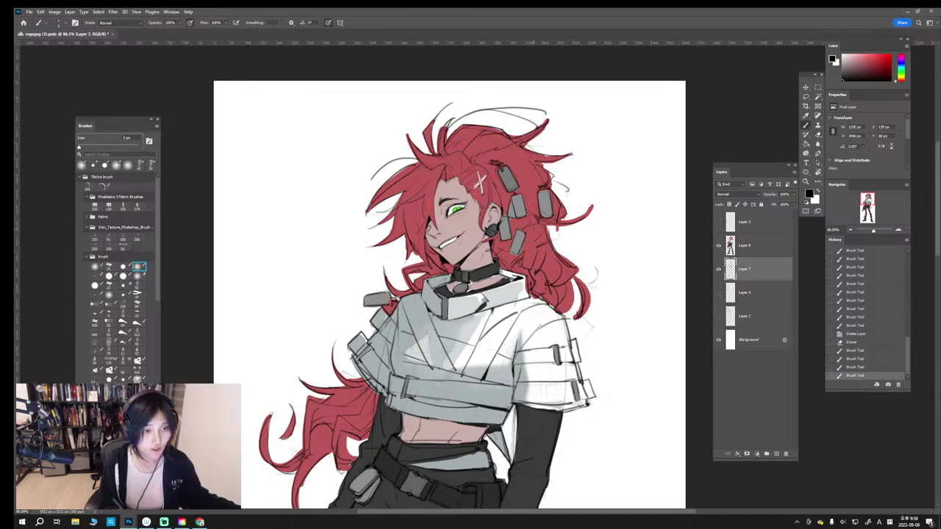
pyautogui.hotkey('ctrl', 'z')
pyautogui.moveTo(535, 233); pyautogui.dragTo(525, 274)
# Step: Undo the last hair strokes and redraw the line below the lowest tag with a finer brush
pyautogui.hotkey('ctrl', 'z')
pyautogui.hotkey('ctrl', 'z')
pyautogui.hotkey('ctrl', 'z')
pyautogui.press(']')
pyautogui.press('[')
pyautogui.press('[')
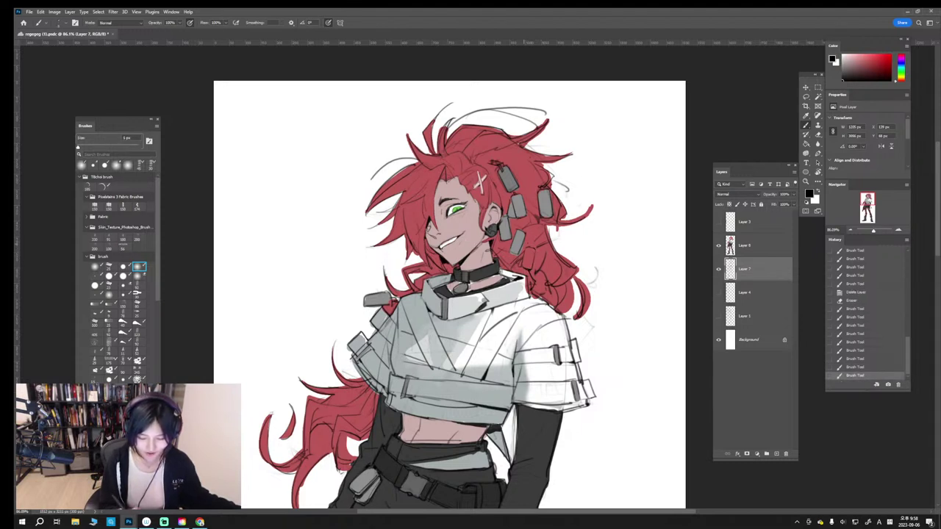
pyautogui.hotkey('ctrl', 'z')
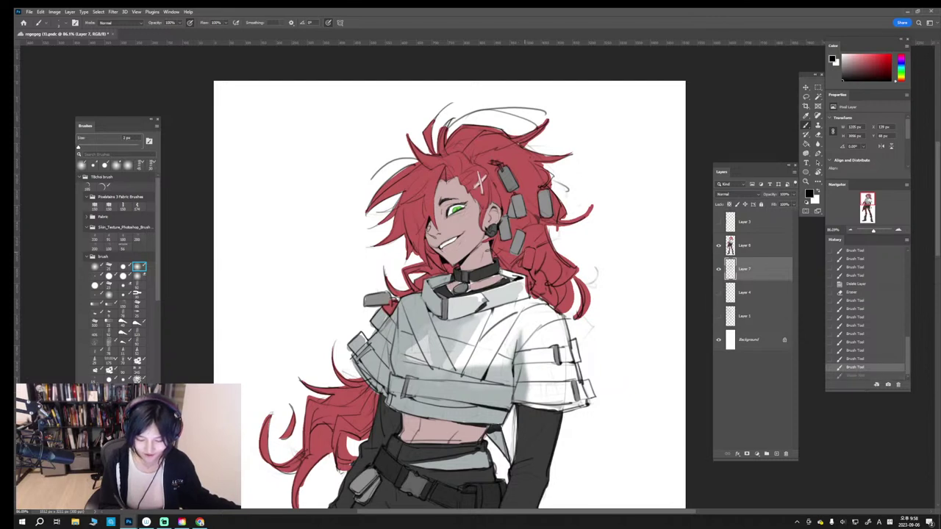
pyautogui.moveTo(526, 249)
pyautogui.mouseDown()
pyautogui.moveTo(526, 281)
pyautogui.moveTo(538, 268)
pyautogui.mouseUp()
pyautogui.press(']')
# Step: Erase around the grey tag at the shoulder with a 10 px eraser and switch back to the soft round brush
pyautogui.press('e')
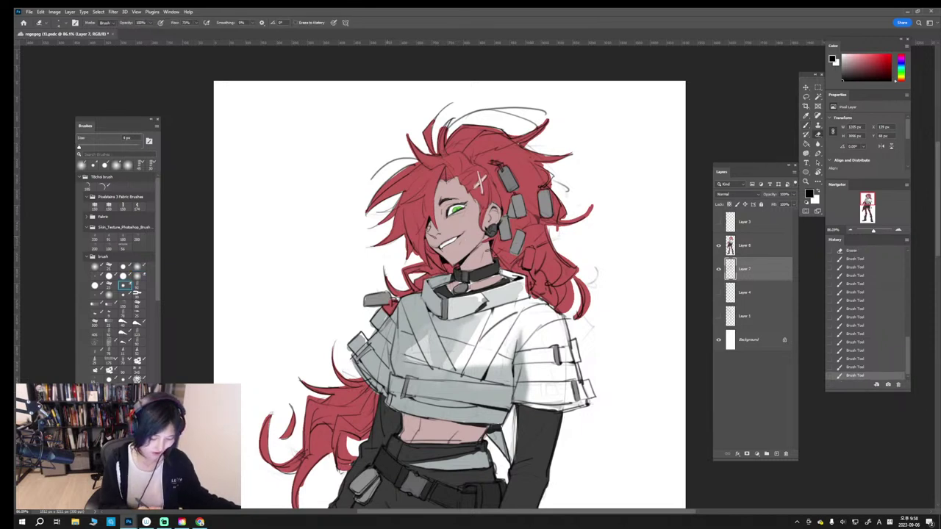
pyautogui.press(']')
pyautogui.press(']')
pyautogui.press(']')
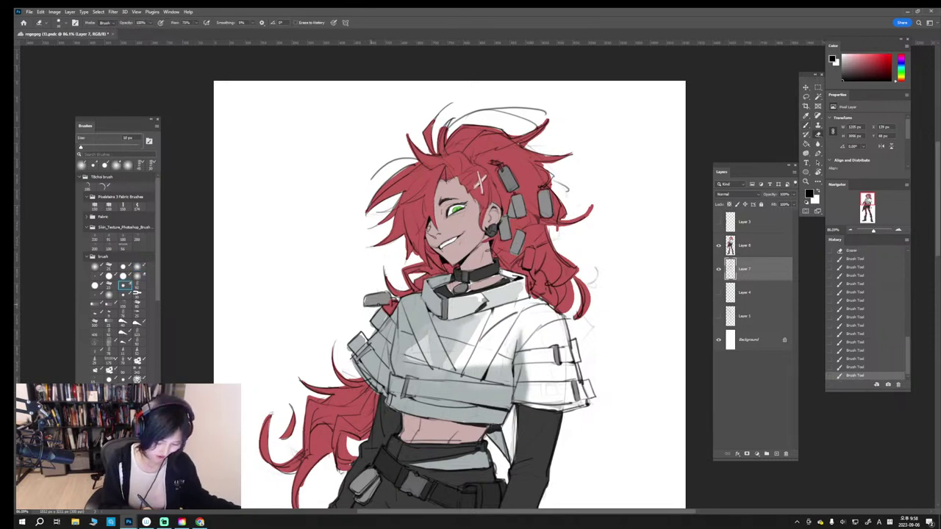
pyautogui.moveTo(366, 305); pyautogui.dragTo(387, 307)
pyautogui.click(139, 266)
pyautogui.press('b')
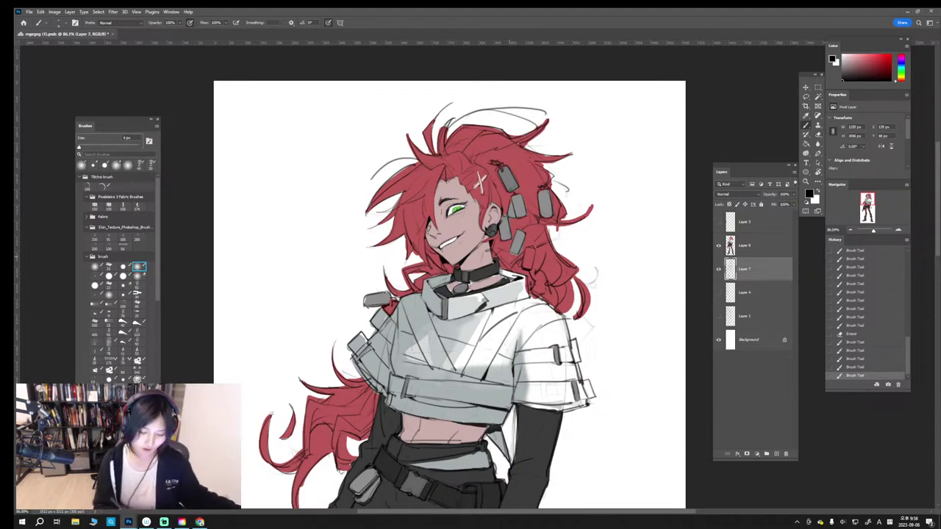
# Step: Draw thin black strokes around the hair tags on Layer 7, undoing the strokes that miss
pyautogui.moveTo(509, 258)
pyautogui.mouseDown()
pyautogui.moveTo(519, 275)
pyautogui.moveTo(517, 216)
pyautogui.mouseUp()
pyautogui.hotkey('ctrl', 'z')
pyautogui.hotkey('ctrl', 'z')
pyautogui.hotkey('ctrl', 'z')
pyautogui.moveTo(507, 216)
pyautogui.mouseDown()
pyautogui.moveTo(498, 184)
pyautogui.moveTo(509, 208)
pyautogui.mouseUp()
pyautogui.hotkey('ctrl', 'z')
pyautogui.hotkey('ctrl', 'z')
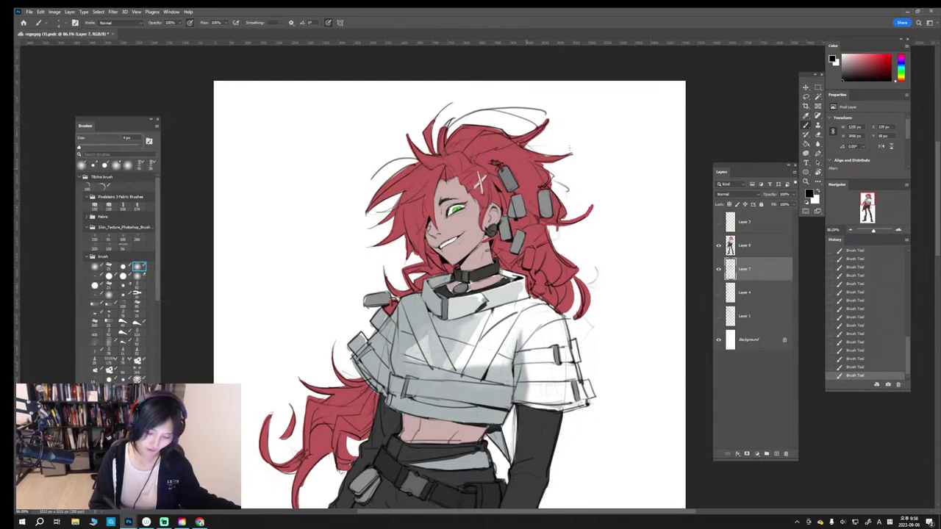
pyautogui.hotkey('ctrl', 'z')
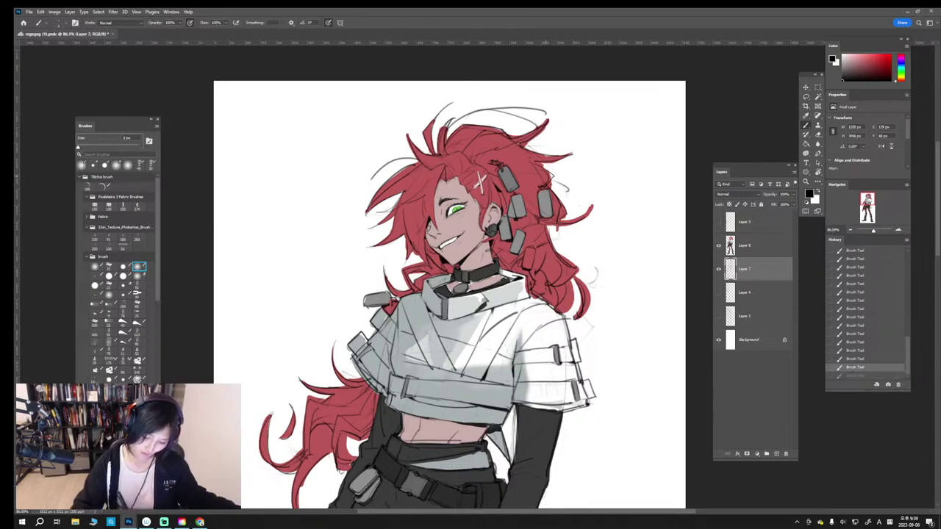
# Step: Draw a thin black cord line in the hair above the outermost tag with a 4 px brush
pyautogui.moveTo(523, 164); pyautogui.dragTo(541, 184)
pyautogui.hotkey('ctrl', 'z')
pyautogui.press(']')
pyautogui.press(']')
pyautogui.hotkey('ctrl', 'z')
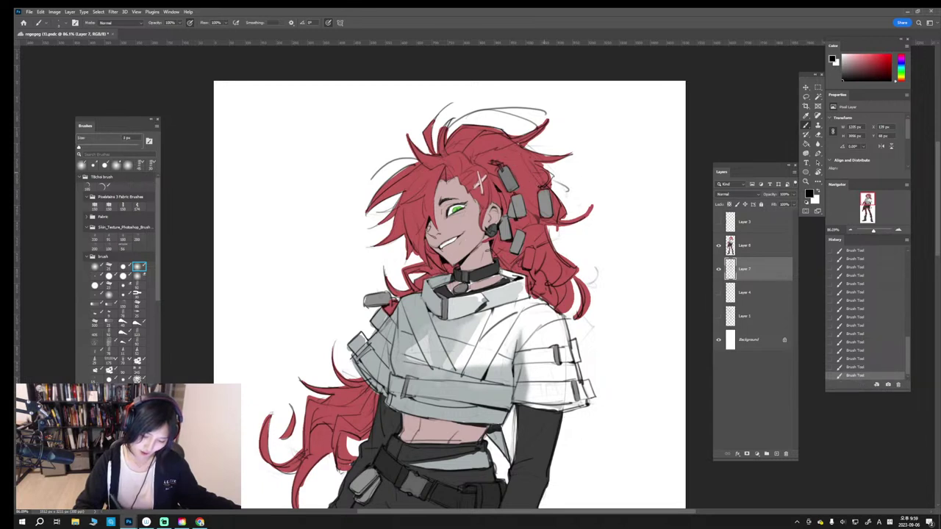
pyautogui.hotkey('ctrl', 'z')
pyautogui.hotkey('ctrl', 'shift', 'z')
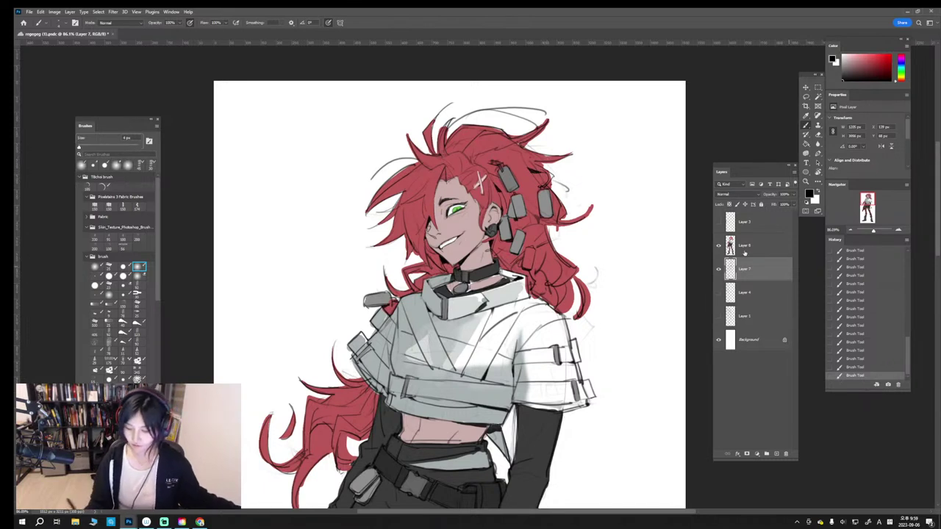
# Step: Switch to the Multiply layer above Layer 7 and erase the colour around the cord of the outermost tag
pyautogui.hotkey('alt', ']')
pyautogui.press('e')
pyautogui.moveTo(541, 184); pyautogui.dragTo(543, 176)
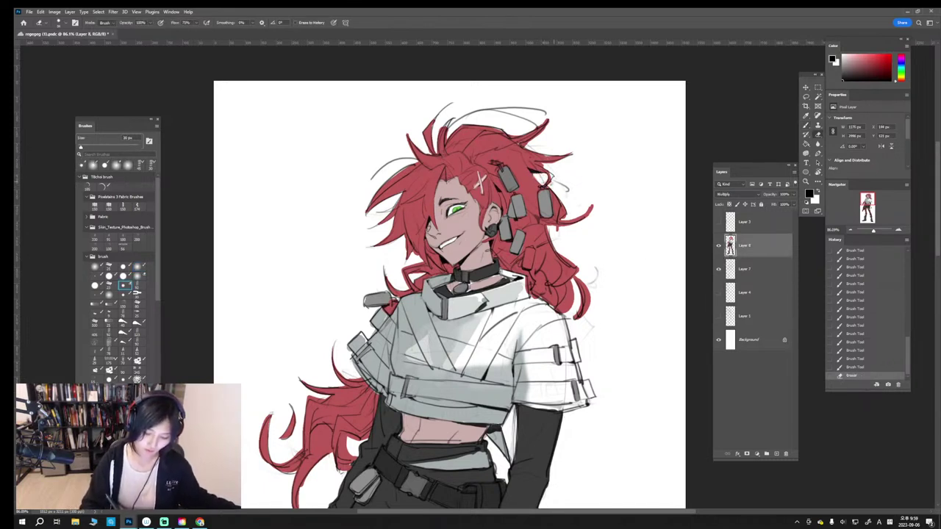
pyautogui.moveTo(555, 181); pyautogui.dragTo(556, 184)
# Step: Erase stray colour along the outer edge of the hair and around the braid tip with a larger eraser
pyautogui.press(']')
pyautogui.press(']')
pyautogui.press(']')
pyautogui.moveTo(563, 217)
pyautogui.mouseDown()
pyautogui.moveTo(589, 202)
pyautogui.moveTo(585, 221)
pyautogui.moveTo(561, 230)
pyautogui.mouseUp()
pyautogui.press(']')
pyautogui.press(']')
pyautogui.moveTo(557, 229); pyautogui.dragTo(567, 228)
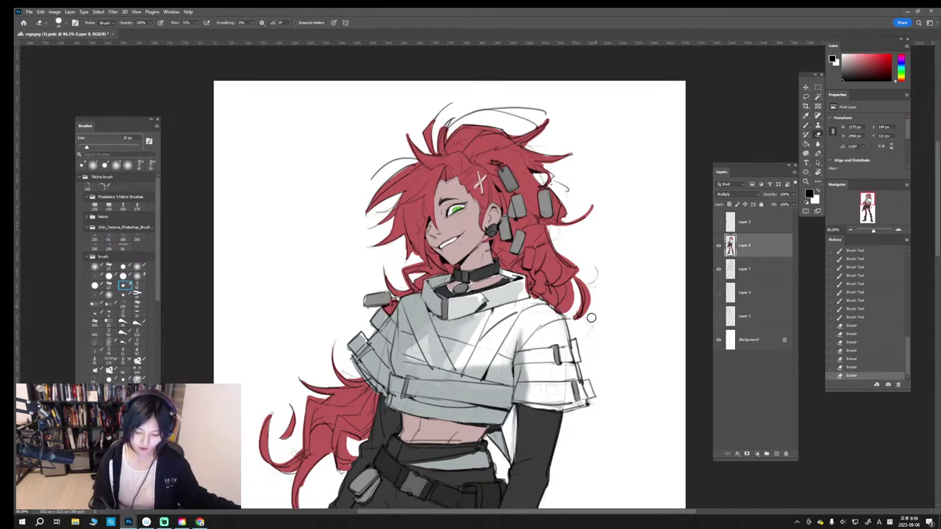
pyautogui.moveTo(577, 299)
pyautogui.mouseDown()
pyautogui.moveTo(572, 321)
pyautogui.moveTo(589, 291)
pyautogui.moveTo(592, 313)
pyautogui.mouseUp()
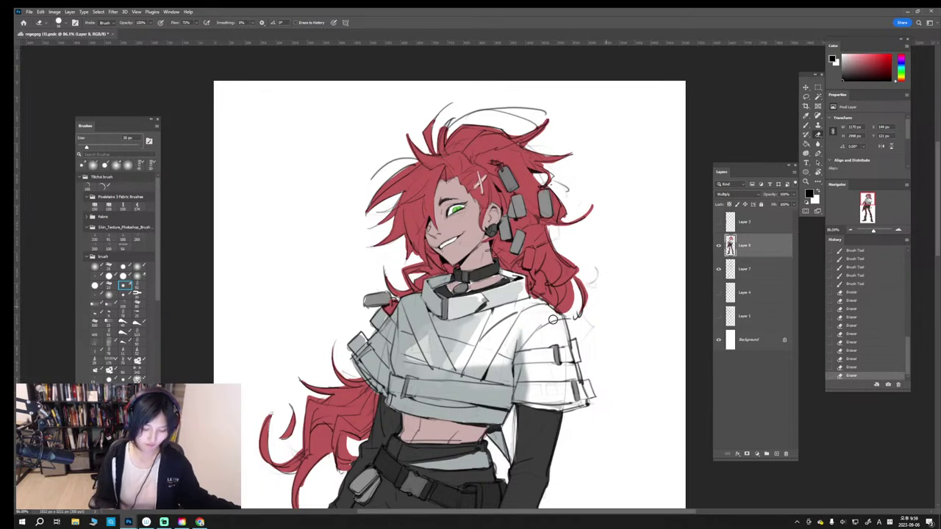
# Step: Clean up the hair edges beside the face and at the top spikes with a smaller eraser, undoing poor strokes
pyautogui.press('[')
pyautogui.press('[')
pyautogui.press('[')
pyautogui.moveTo(404, 273)
pyautogui.mouseDown()
pyautogui.moveTo(408, 287)
pyautogui.moveTo(421, 259)
pyautogui.mouseUp()
pyautogui.hotkey('ctrl', 'z')
pyautogui.hotkey('ctrl', 'z')
pyautogui.moveTo(390, 181); pyautogui.dragTo(358, 222)
pyautogui.hotkey('ctrl', 'z')
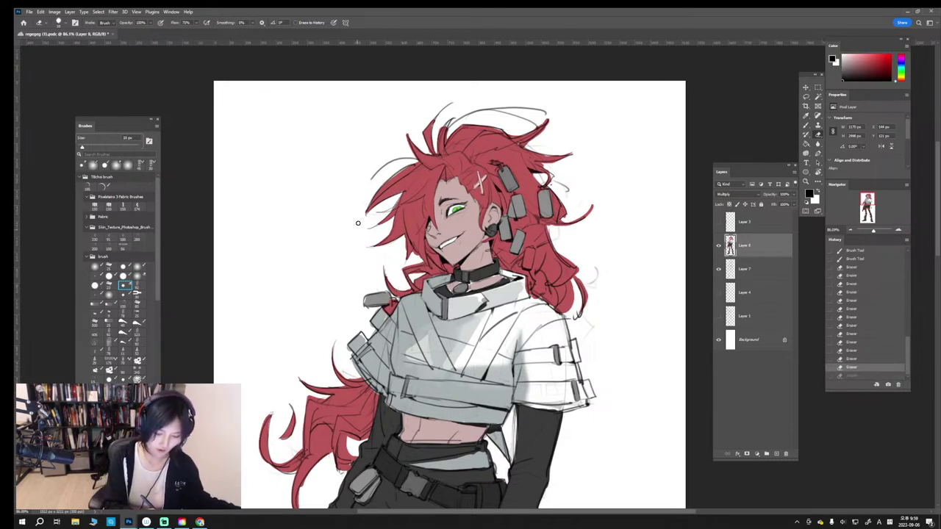
pyautogui.hotkey('ctrl', 'z')
pyautogui.moveTo(440, 115)
pyautogui.mouseDown()
pyautogui.moveTo(431, 153)
pyautogui.moveTo(422, 152)
pyautogui.mouseUp()
pyautogui.press(']')
pyautogui.hotkey('ctrl', 'z')
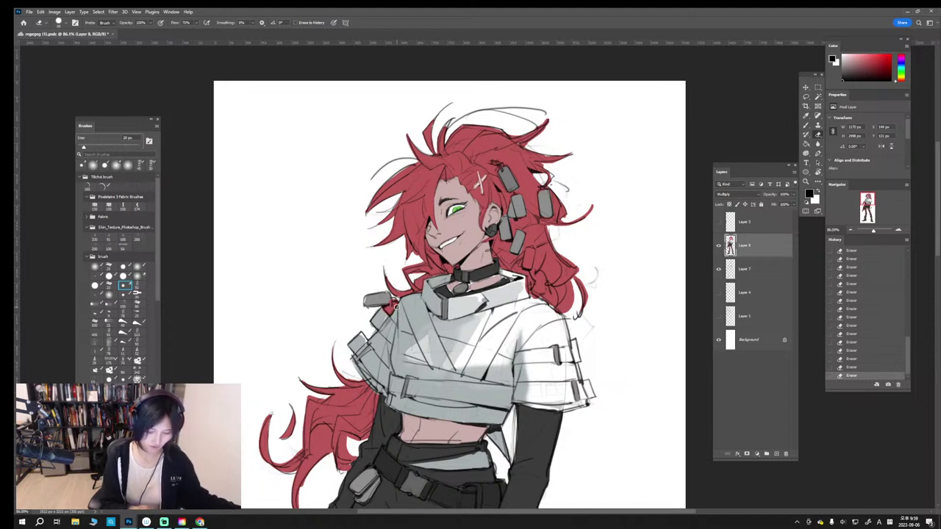
# Step: Paint the strap tag at the shoulder with sampled grey and trim its edge with a small eraser
pyautogui.press('b')
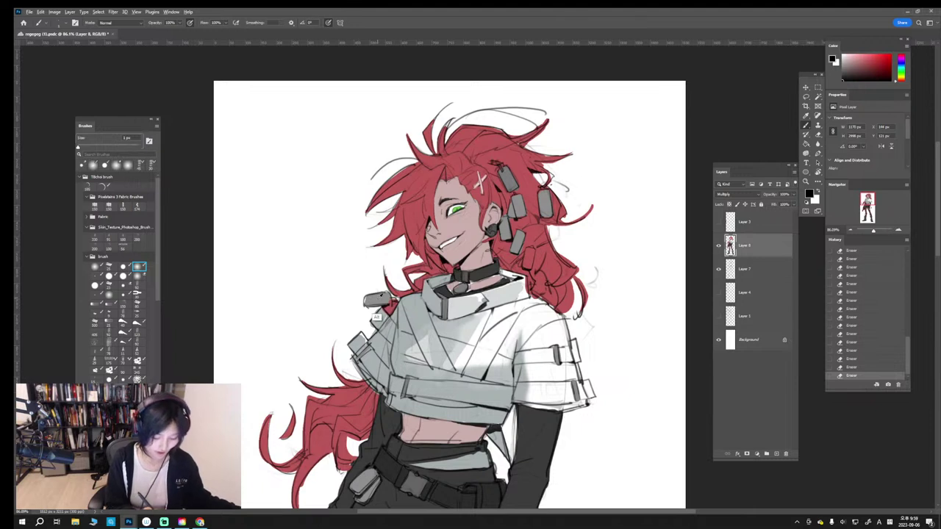
pyautogui.press('x')
pyautogui.press(']')
pyautogui.moveTo(365, 298)
pyautogui.mouseDown()
pyautogui.moveTo(389, 303)
pyautogui.moveTo(374, 326)
pyautogui.mouseUp()
pyautogui.keyDown('alt'); pyautogui.click(383, 317); pyautogui.keyUp('alt')
pyautogui.press('e')
pyautogui.press('[')
pyautogui.press('[')
pyautogui.press('[')
pyautogui.press('[')
pyautogui.click(377, 310)
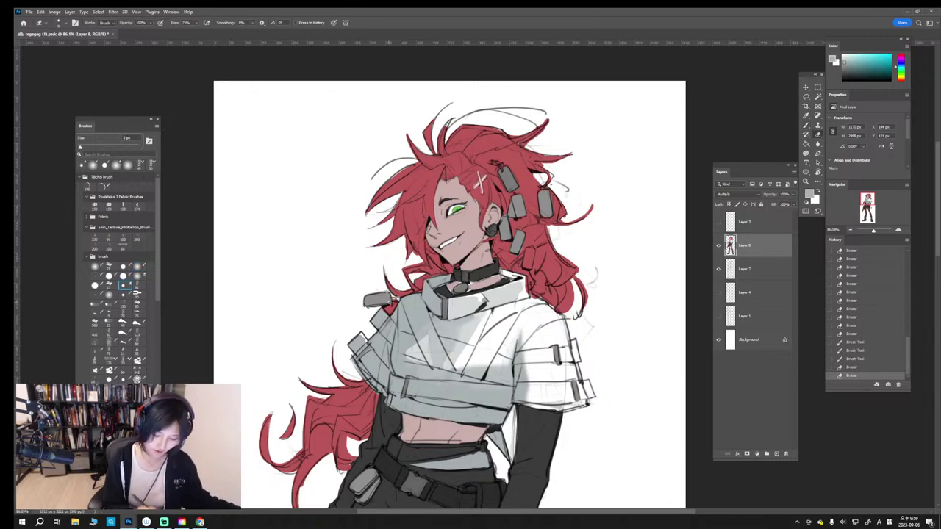
# Step: Paint the buckles on the narrower sleeve and the chest strap with sampled greys, using a progressively smaller brush
pyautogui.press('b')
pyautogui.moveTo(362, 344)
pyautogui.mouseDown()
pyautogui.moveTo(366, 336)
pyautogui.moveTo(363, 369)
pyautogui.mouseUp()
pyautogui.keyDown('alt'); pyautogui.click(406, 398); pyautogui.keyUp('alt')
pyautogui.press('[')
pyautogui.moveTo(359, 362)
pyautogui.mouseDown()
pyautogui.moveTo(364, 370)
pyautogui.moveTo(373, 345)
pyautogui.mouseUp()
pyautogui.press('[')
pyautogui.press('[')
pyautogui.moveTo(381, 330); pyautogui.dragTo(387, 322)
pyautogui.moveTo(408, 379)
pyautogui.mouseDown()
pyautogui.moveTo(405, 397)
pyautogui.moveTo(421, 380)
pyautogui.mouseUp()
# Step: Shade the front of the collar and the middle of the shirt with sampled light grey using a 25 px brush
pyautogui.press(']')
pyautogui.press(']')
pyautogui.press(']')
pyautogui.press(']')
pyautogui.press(']')
pyautogui.keyDown('alt'); pyautogui.click(480, 301); pyautogui.keyUp('alt')
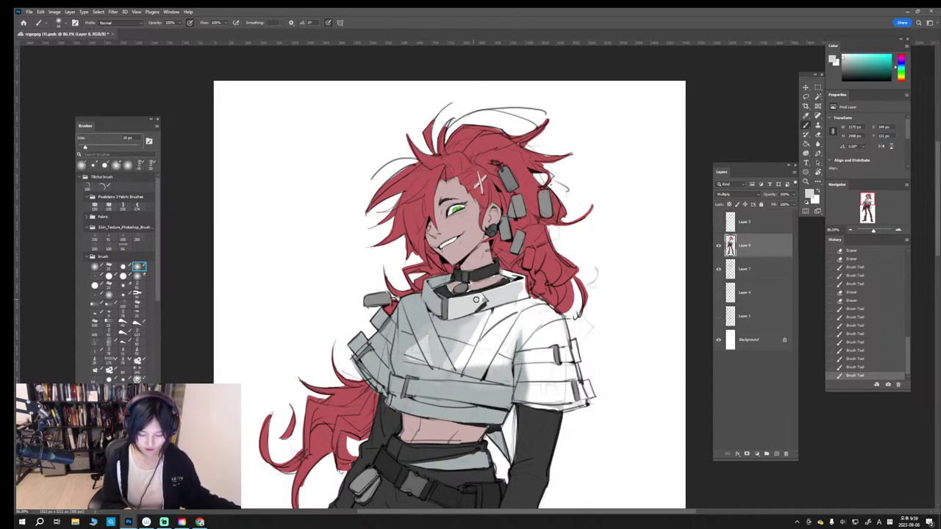
pyautogui.moveTo(478, 296); pyautogui.dragTo(476, 304)
pyautogui.moveTo(462, 356)
pyautogui.mouseDown()
pyautogui.moveTo(483, 343)
pyautogui.moveTo(490, 353)
pyautogui.moveTo(482, 368)
pyautogui.mouseUp()
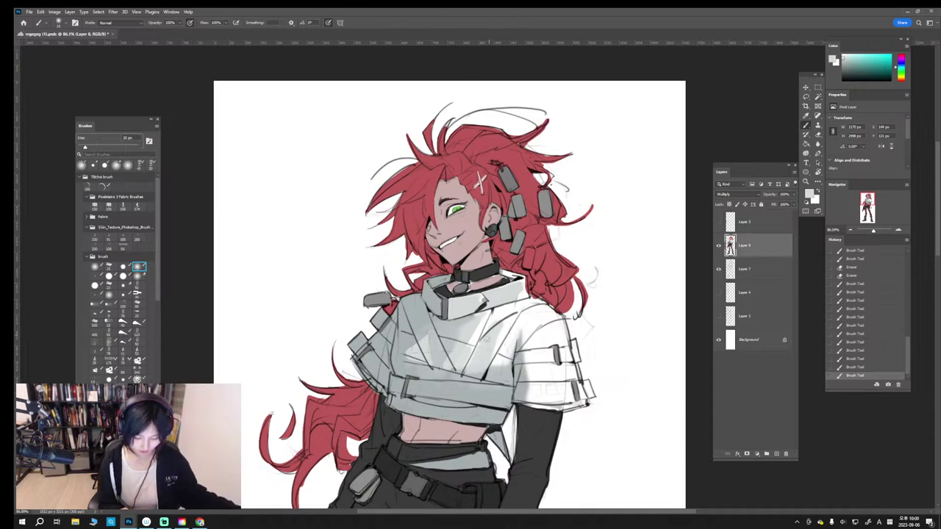
# Step: Undo the last chest stroke and shade from the chest up to the collar edge with a hard round brush
pyautogui.moveTo(508, 322)
pyautogui.mouseDown()
pyautogui.moveTo(480, 366)
pyautogui.moveTo(497, 345)
pyautogui.moveTo(490, 327)
pyautogui.mouseUp()
pyautogui.hotkey('ctrl', 'z')
pyautogui.click(123, 266)
pyautogui.moveTo(492, 326)
pyautogui.mouseDown()
pyautogui.moveTo(530, 297)
pyautogui.moveTo(522, 278)
pyautogui.mouseUp()
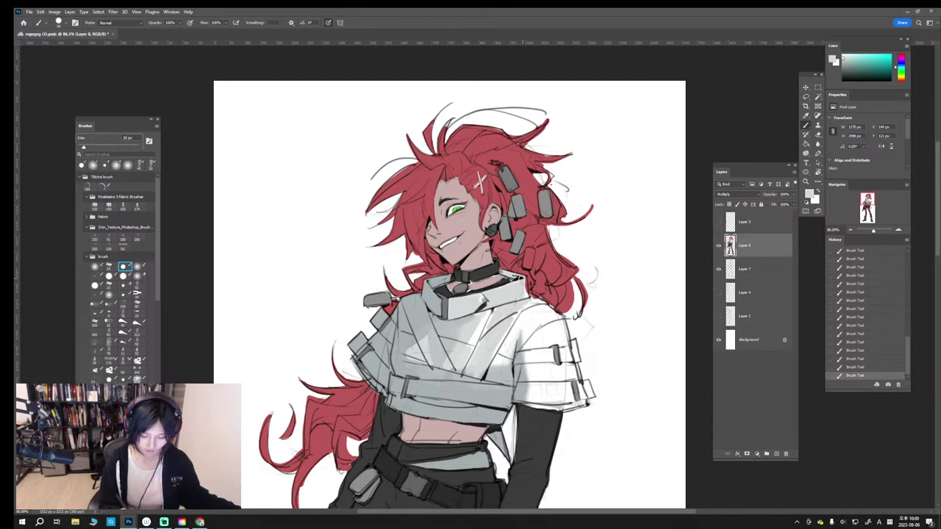
# Step: Undo the last stroke and touch up the neck beside the choker with a sampled skin tone
pyautogui.keyDown('alt'); pyautogui.click(485, 281); pyautogui.keyUp('alt')
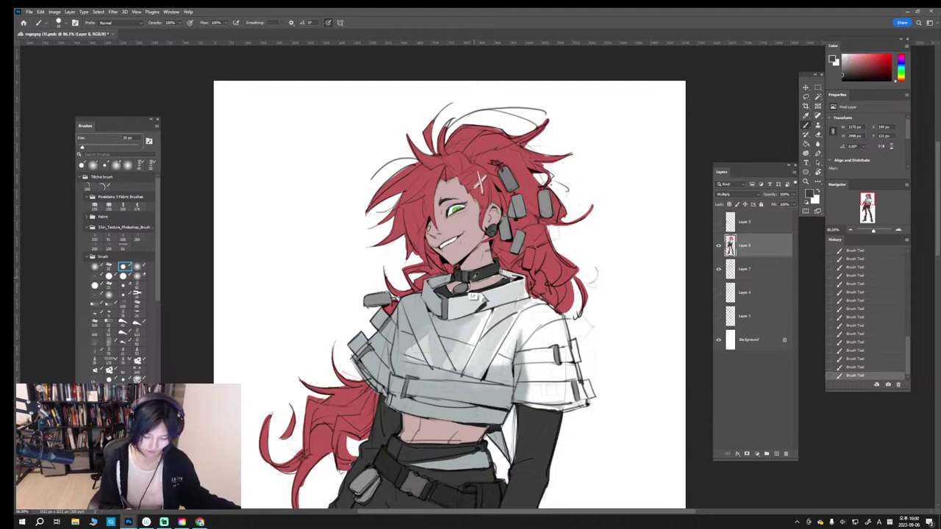
pyautogui.hotkey('ctrl', 'z')
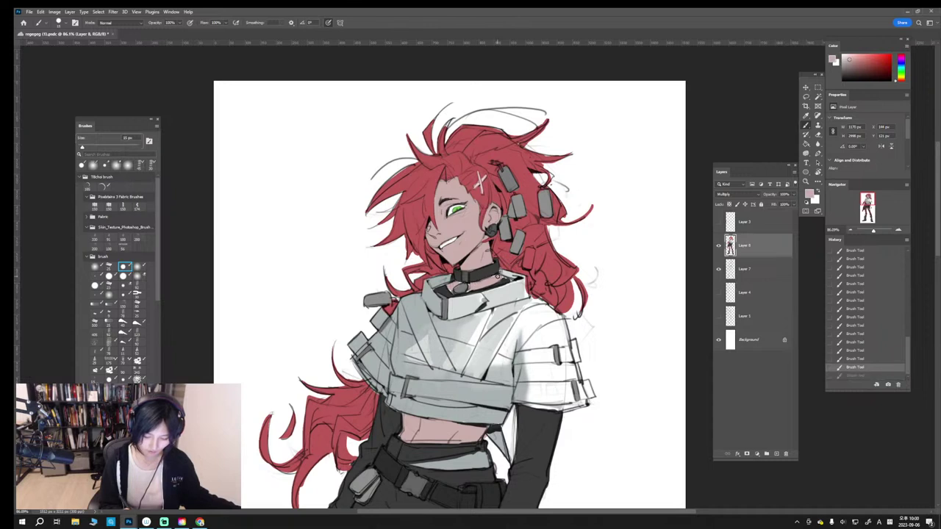
pyautogui.moveTo(497, 276); pyautogui.dragTo(494, 281)
pyautogui.keyDown('alt'); pyautogui.click(464, 286); pyautogui.keyUp('alt')
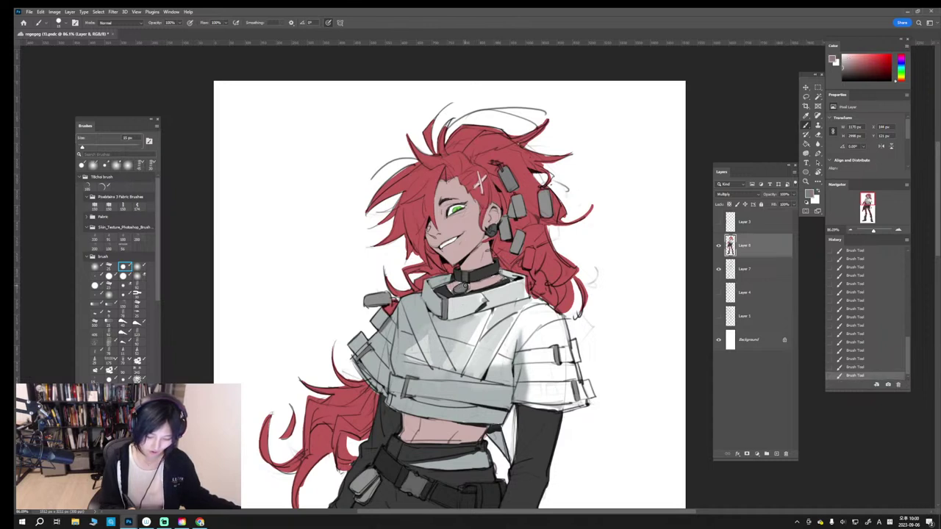
# Step: Shade the white sleeve bands and shoulder with sampled light grey using a larger hard round brush
pyautogui.press(']')
pyautogui.press(']')
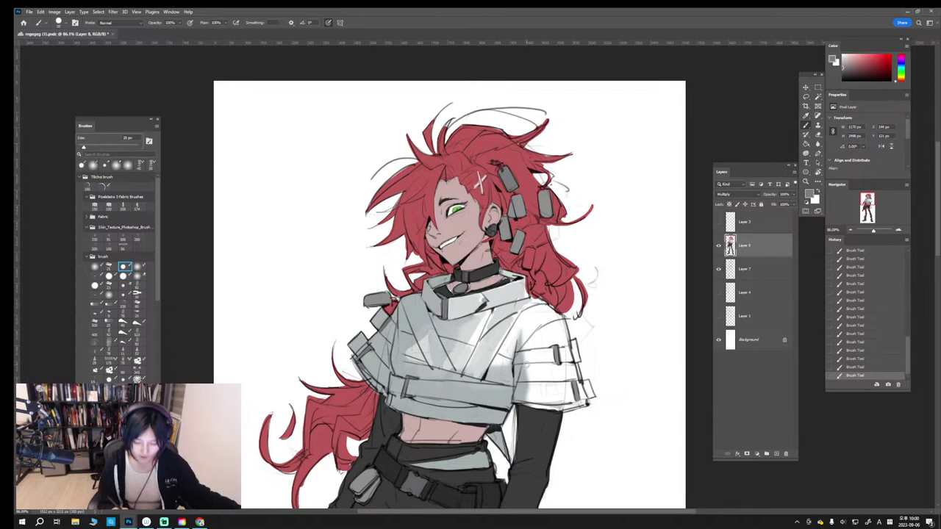
pyautogui.keyDown('alt'); pyautogui.click(525, 390); pyautogui.keyUp('alt')
pyautogui.hotkey('ctrl', 'z')
pyautogui.moveTo(523, 344)
pyautogui.mouseDown()
pyautogui.moveTo(531, 399)
pyautogui.moveTo(554, 389)
pyautogui.moveTo(558, 398)
pyautogui.moveTo(535, 394)
pyautogui.mouseUp()
pyautogui.hotkey('ctrl', 'z')
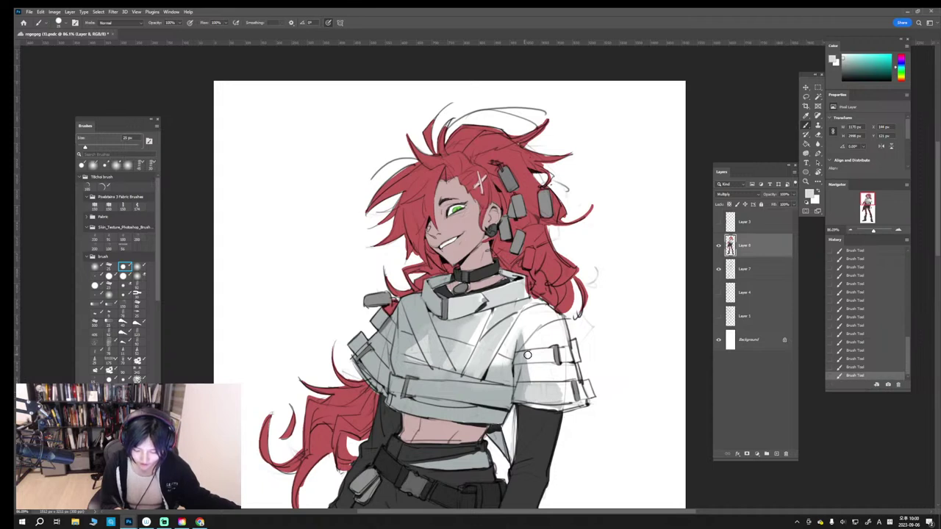
pyautogui.moveTo(527, 355); pyautogui.dragTo(547, 374)
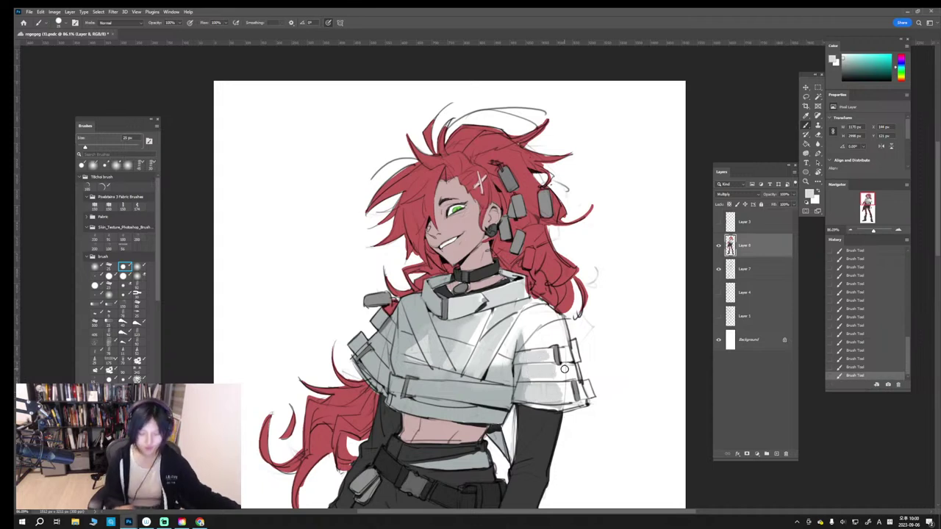
pyautogui.press(']')
pyautogui.moveTo(525, 319)
pyautogui.mouseDown()
pyautogui.moveTo(508, 352)
pyautogui.moveTo(528, 321)
pyautogui.mouseUp()
pyautogui.hotkey('ctrl', 'z')
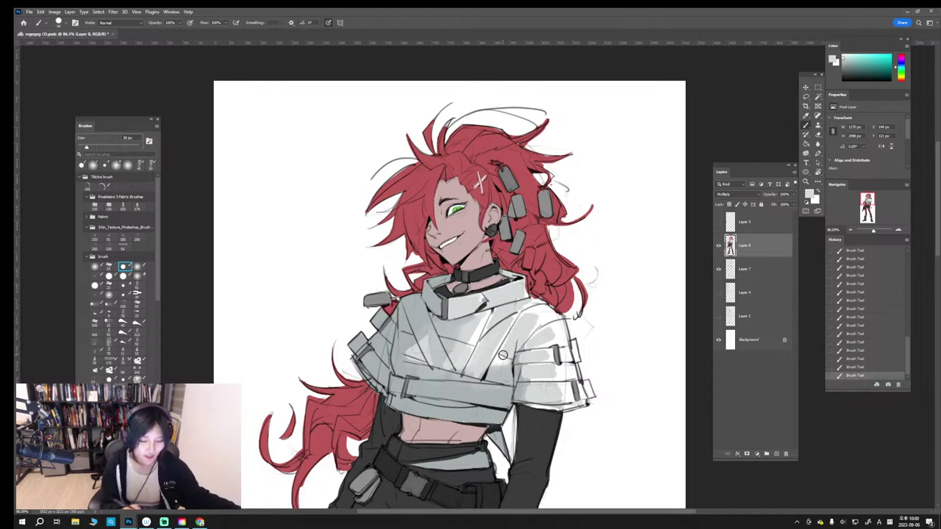
# Step: Fill the gaps in the upper hair strands beside the face with sampled red using a 10 px brush
pyautogui.press('[')
pyautogui.press('[')
pyautogui.press('[')
pyautogui.press('[')
pyautogui.keyDown('alt'); pyautogui.click(400, 207); pyautogui.keyUp('alt')
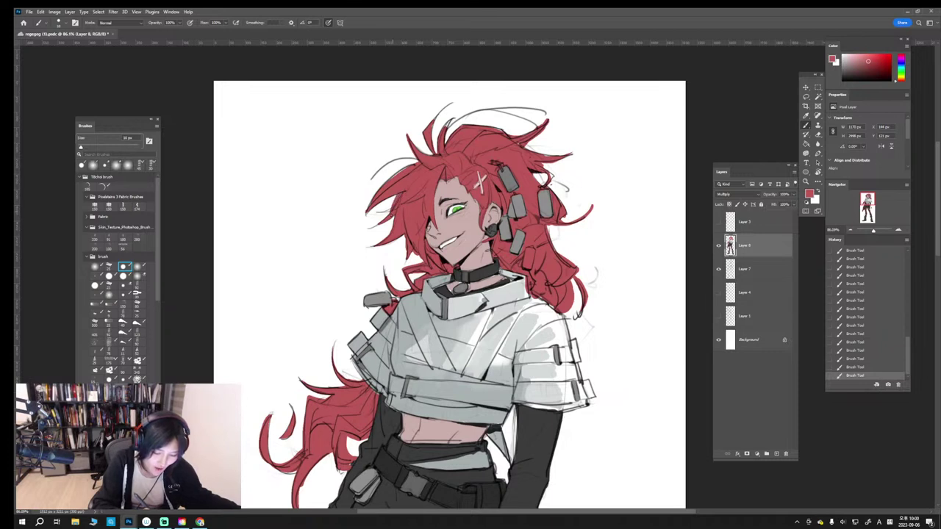
pyautogui.moveTo(396, 175); pyautogui.dragTo(417, 161)
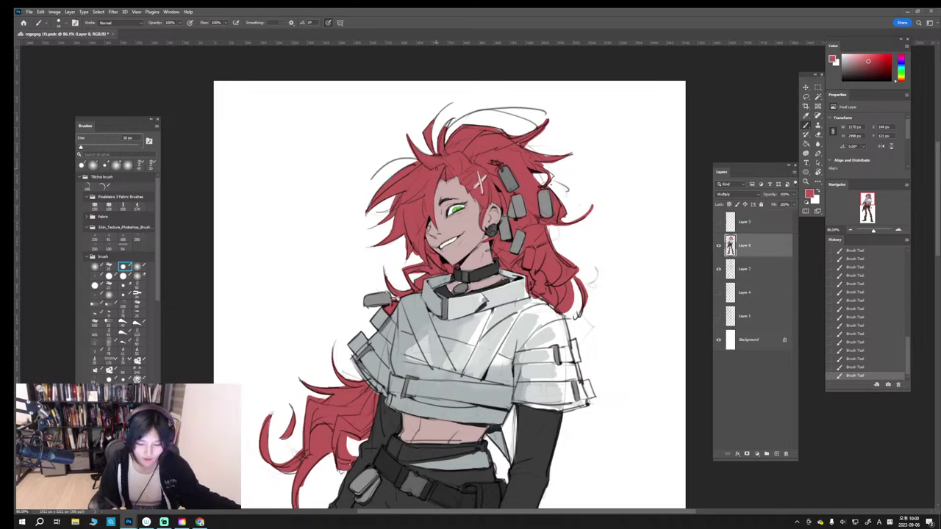
# Step: Paint another grey tag below the lowest hair tag with a 15 px brush and resample the hair red
pyautogui.keyDown('alt'); pyautogui.click(517, 247); pyautogui.keyUp('alt')
pyautogui.press(']')
pyautogui.moveTo(525, 266)
pyautogui.mouseDown()
pyautogui.moveTo(528, 249)
pyautogui.moveTo(529, 259)
pyautogui.mouseUp()
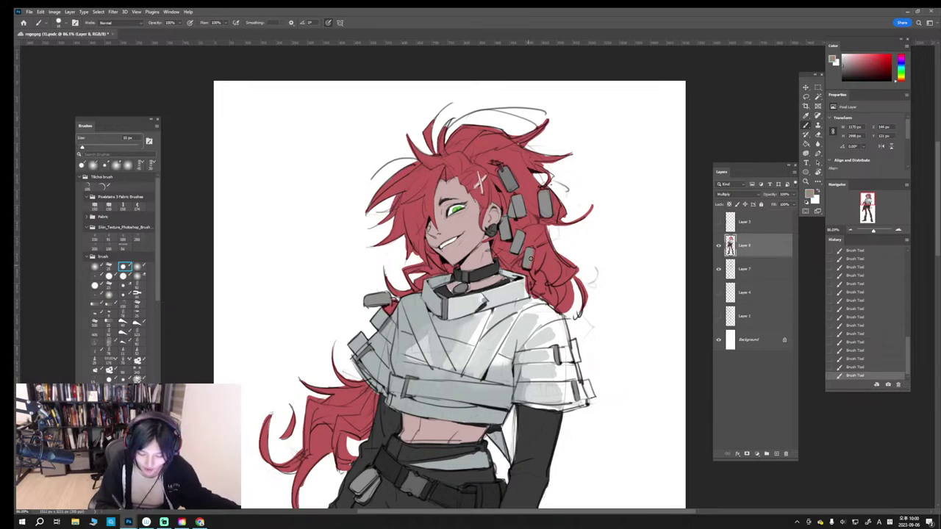
pyautogui.keyDown('alt'); pyautogui.click(525, 242); pyautogui.keyUp('alt')
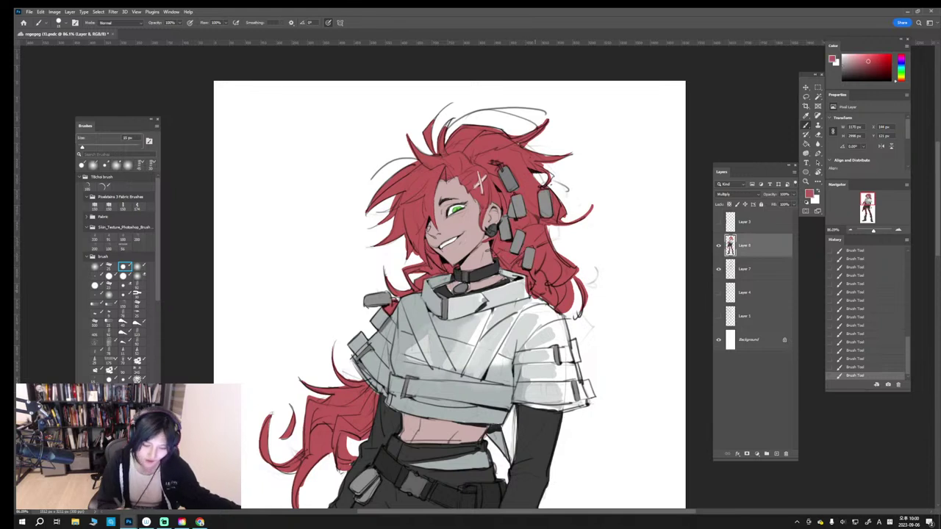
pyautogui.click(742, 269)
pyautogui.press('[')
pyautogui.press('[')
pyautogui.press('[')
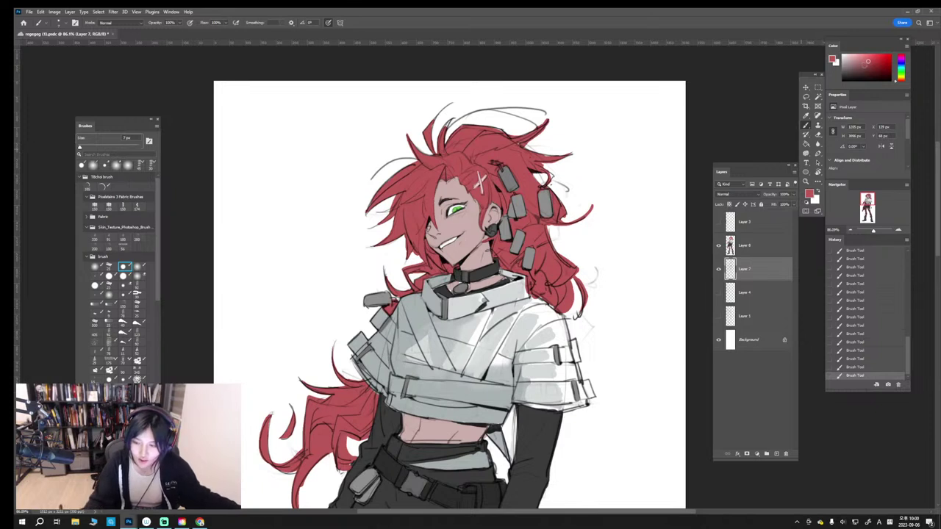
pyautogui.press('d')
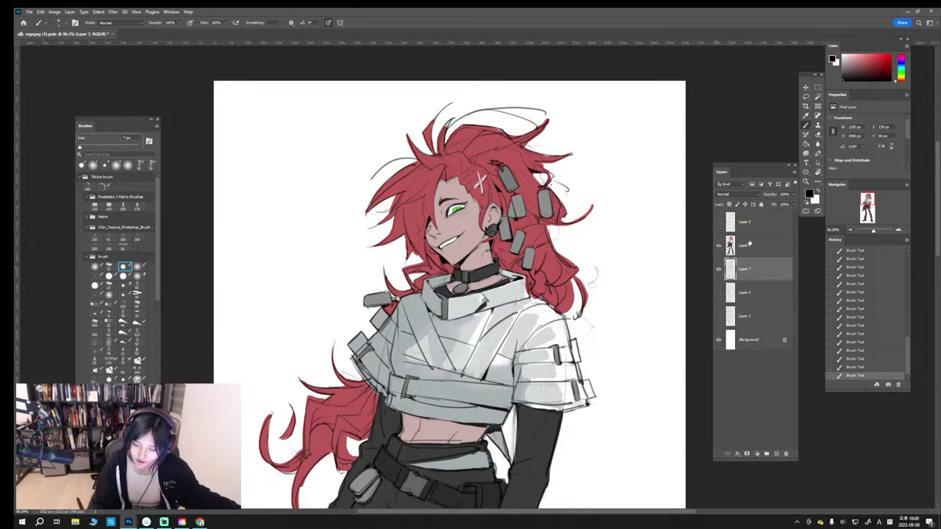
# Step: Return to the Multiply layer above Layer 7 and sample the muted skin tone inside the collar
pyautogui.click(749, 244)
pyautogui.keyDown('alt'); pyautogui.click(452, 294); pyautogui.keyUp('alt')
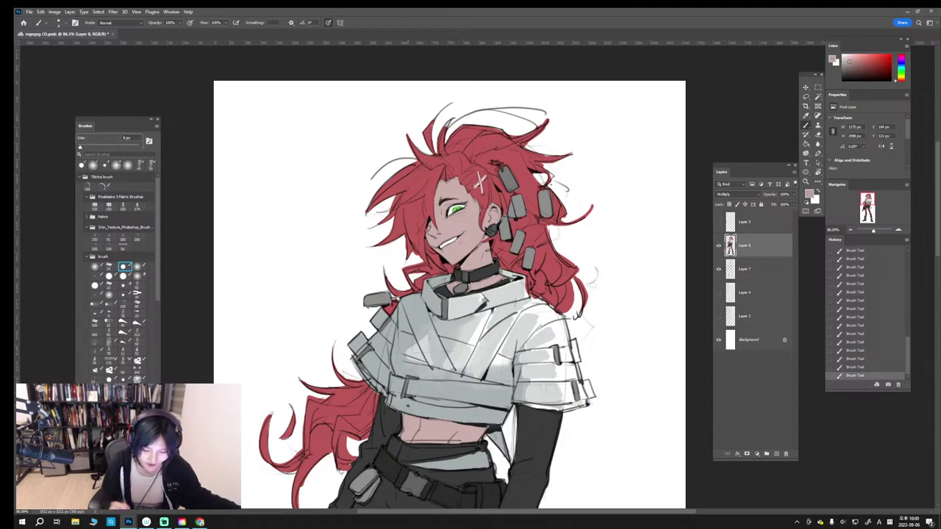
pyautogui.moveTo(550, 336); pyautogui.dragTo(507, 338)
pyautogui.moveTo(529, 415); pyautogui.dragTo(573, 298)
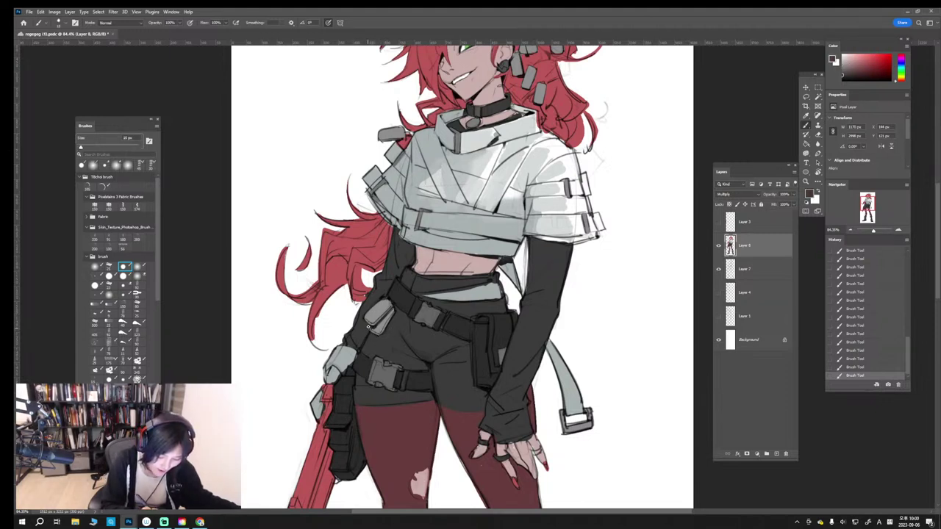
# Step: Erase stray colour around the ponytail's lower tip and repaint the tip with sampled hair red
pyautogui.press('e')
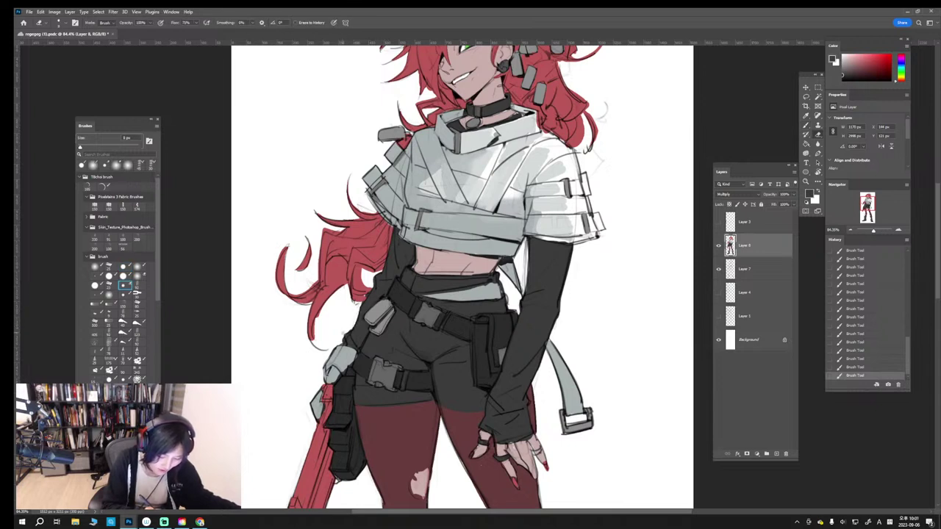
pyautogui.moveTo(342, 339)
pyautogui.mouseDown()
pyautogui.moveTo(348, 328)
pyautogui.moveTo(322, 380)
pyautogui.mouseUp()
pyautogui.press(']')
pyautogui.moveTo(321, 309); pyautogui.dragTo(314, 340)
pyautogui.moveTo(312, 324)
pyautogui.mouseDown()
pyautogui.moveTo(314, 339)
pyautogui.moveTo(328, 314)
pyautogui.moveTo(332, 338)
pyautogui.moveTo(317, 342)
pyautogui.moveTo(341, 344)
pyautogui.mouseUp()
pyautogui.press('b')
pyautogui.keyDown('alt'); pyautogui.click(315, 305); pyautogui.keyUp('alt')
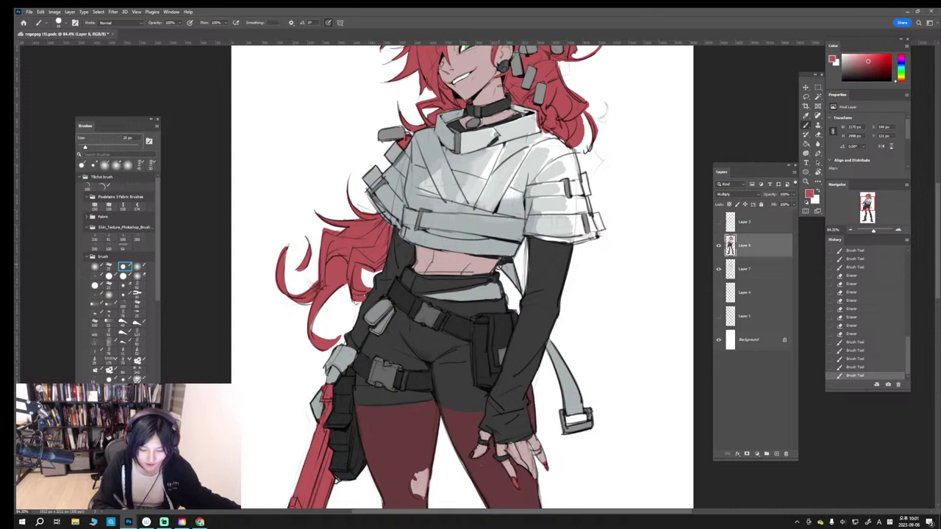
# Step: Erase a small area at the waist beside the arm and paint the light waistband strip with sampled dark grey
pyautogui.keyDown('alt'); pyautogui.click(507, 287); pyautogui.keyUp('alt')
pyautogui.press('e')
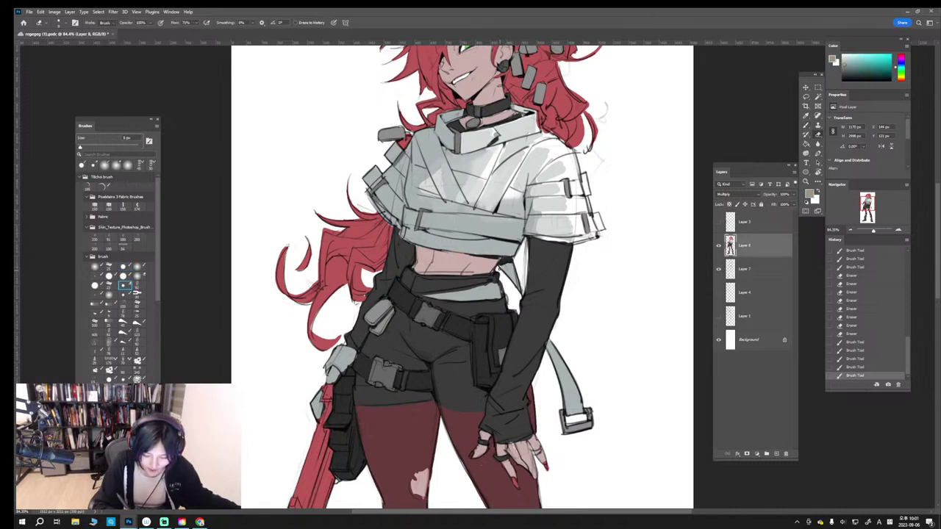
pyautogui.moveTo(498, 269); pyautogui.dragTo(555, 326)
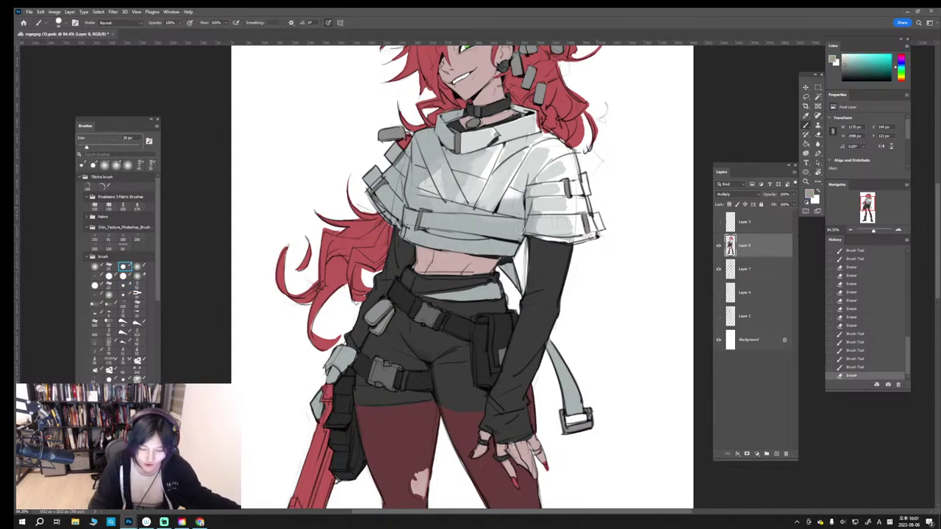
pyautogui.press('b')
pyautogui.keyDown('alt'); pyautogui.click(460, 282); pyautogui.keyUp('alt')
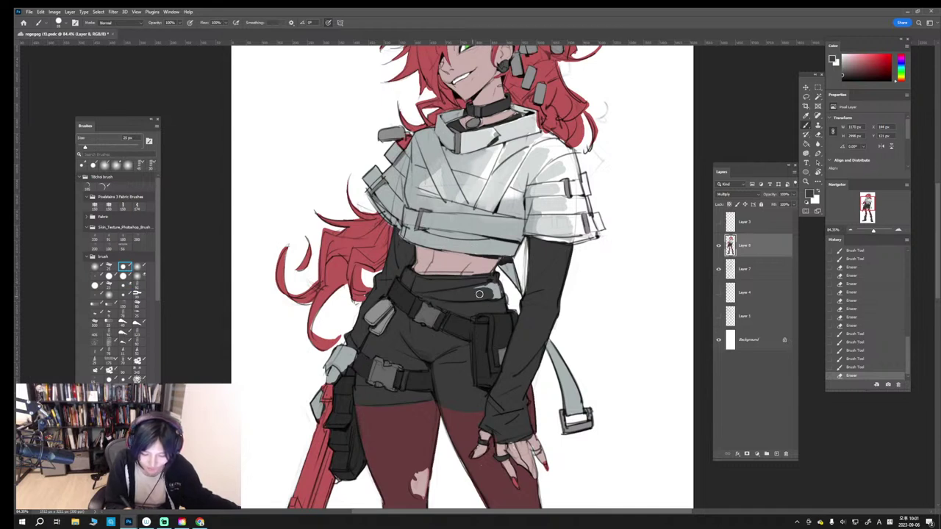
pyautogui.moveTo(488, 285); pyautogui.dragTo(465, 289)
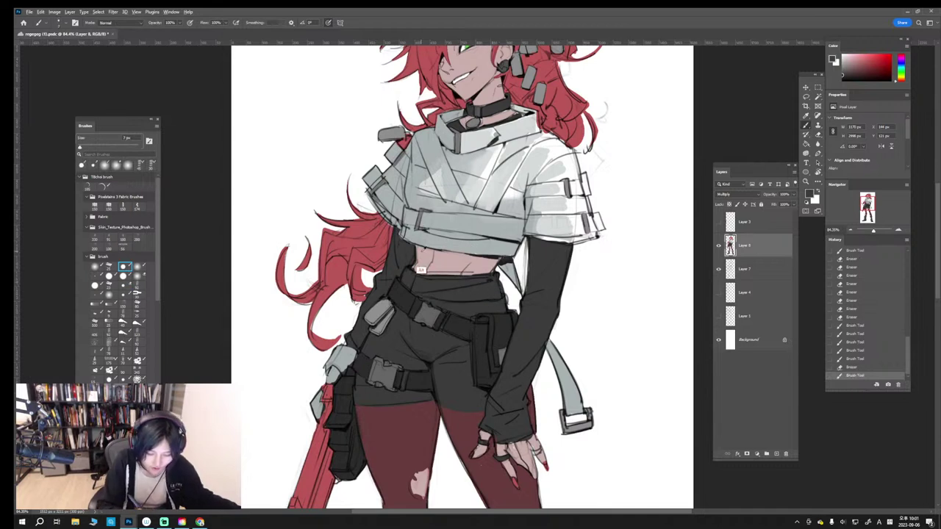
# Step: Sample the costume's dark grey and paint the small gap between the far arm and the cropped top's hem
pyautogui.keyDown('alt'); pyautogui.click(404, 257); pyautogui.keyUp('alt')
pyautogui.press('[')
pyautogui.press('[')
pyautogui.press('[')
pyautogui.press('[')
pyautogui.press('[')
pyautogui.press('[')
pyautogui.moveTo(399, 231)
pyautogui.mouseDown()
pyautogui.moveTo(396, 223)
pyautogui.moveTo(405, 244)
pyautogui.mouseUp()
pyautogui.press(']')
pyautogui.press(']')
pyautogui.press(']')
pyautogui.press(']')
pyautogui.press(']')
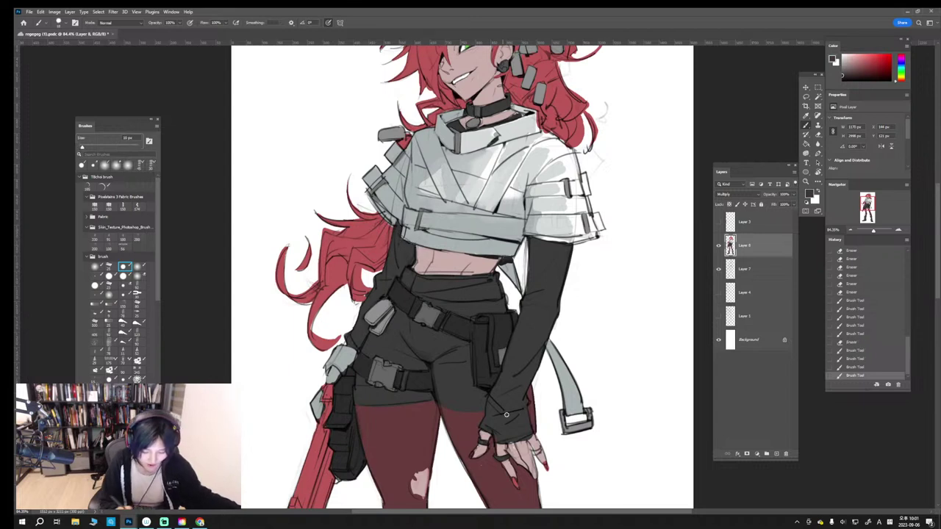
# Step: Draw the shorts' lower hem line above the thigh beside the gloved hand in black on Layer 7
pyautogui.click(746, 269)
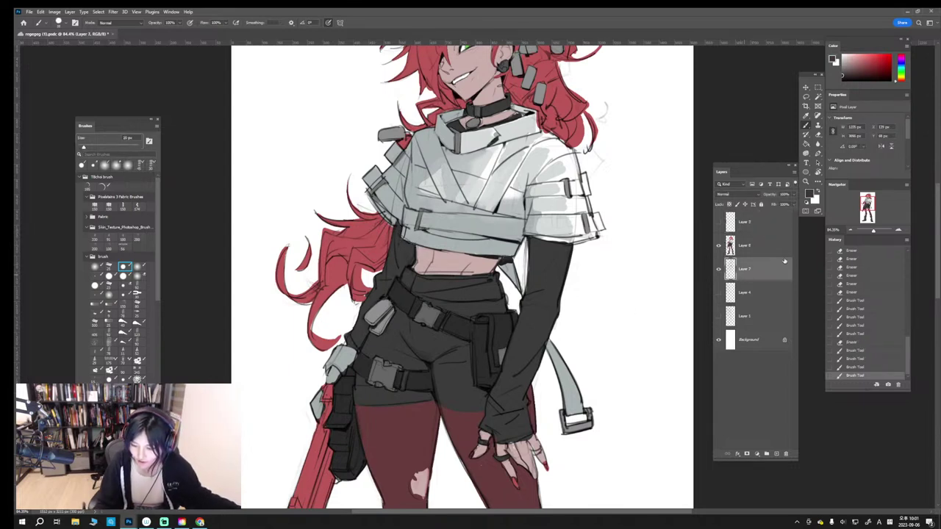
pyautogui.press('x')
pyautogui.press('[')
pyautogui.press('[')
pyautogui.press('[')
pyautogui.press('[')
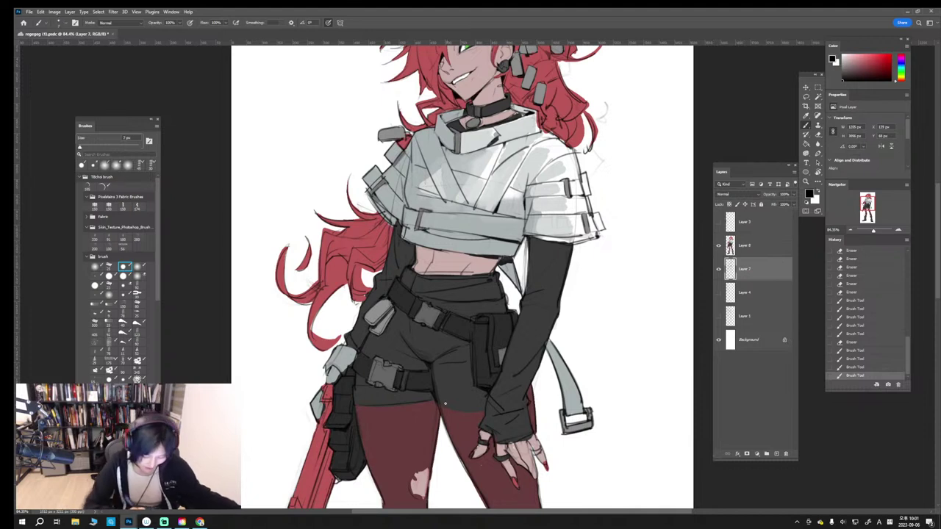
pyautogui.hotkey('ctrl', 'z')
pyautogui.moveTo(444, 407)
pyautogui.mouseDown()
pyautogui.moveTo(480, 413)
pyautogui.moveTo(446, 395)
pyautogui.moveTo(536, 405)
pyautogui.mouseUp()
pyautogui.hotkey('ctrl', 'z')
pyautogui.hotkey('ctrl', 'z')
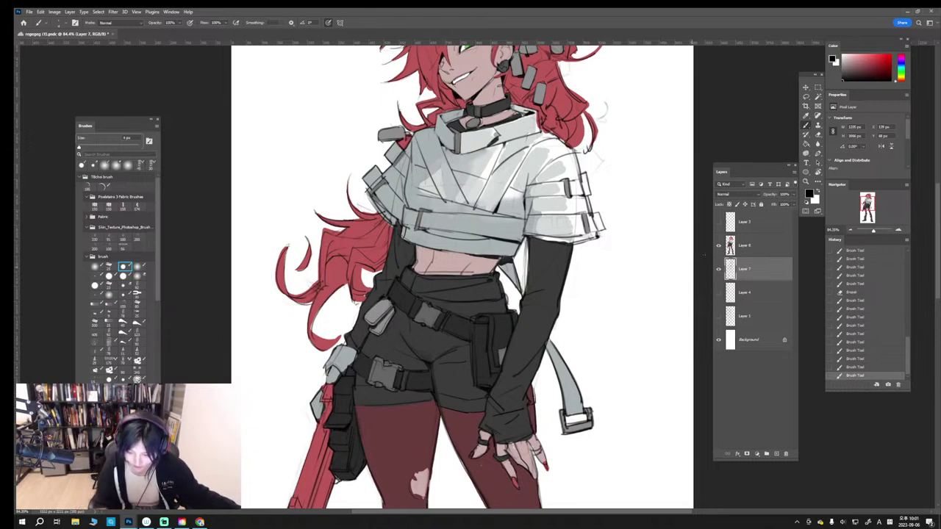
pyautogui.click(761, 243)
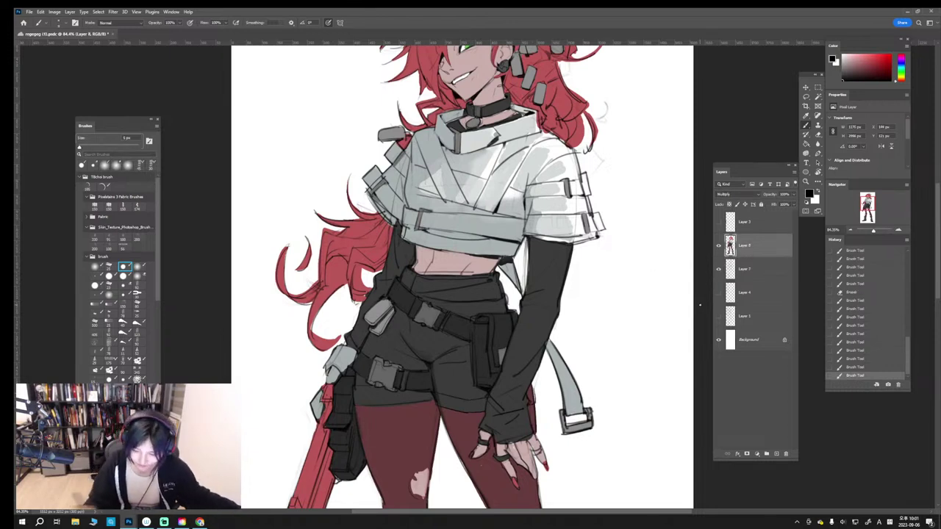
pyautogui.moveTo(534, 388); pyautogui.dragTo(534, 403)
pyautogui.hotkey('ctrl', 'z')
pyautogui.click(760, 226)
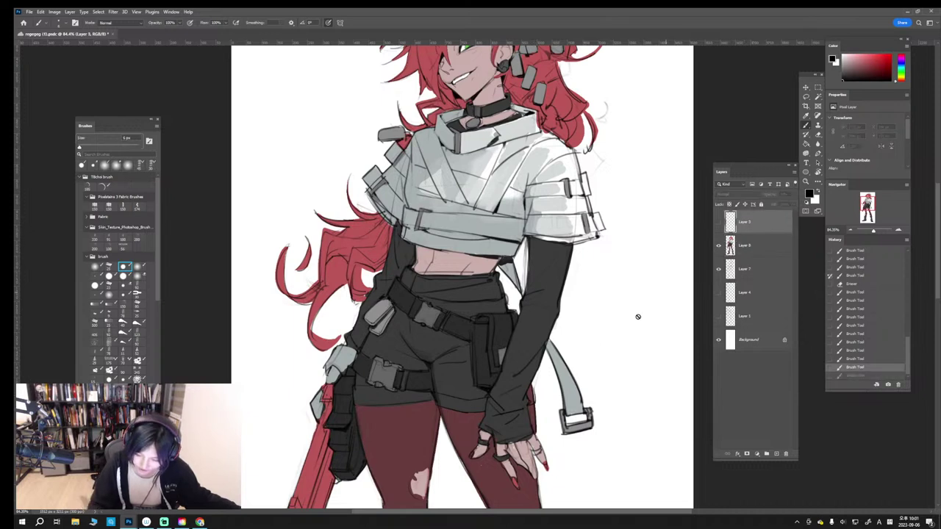
# Step: Erase the stray linework beside the gloved wrist on Layer 7 and retouch that edge with a smaller brush
pyautogui.hotkey('alt', '[')
pyautogui.press('e')
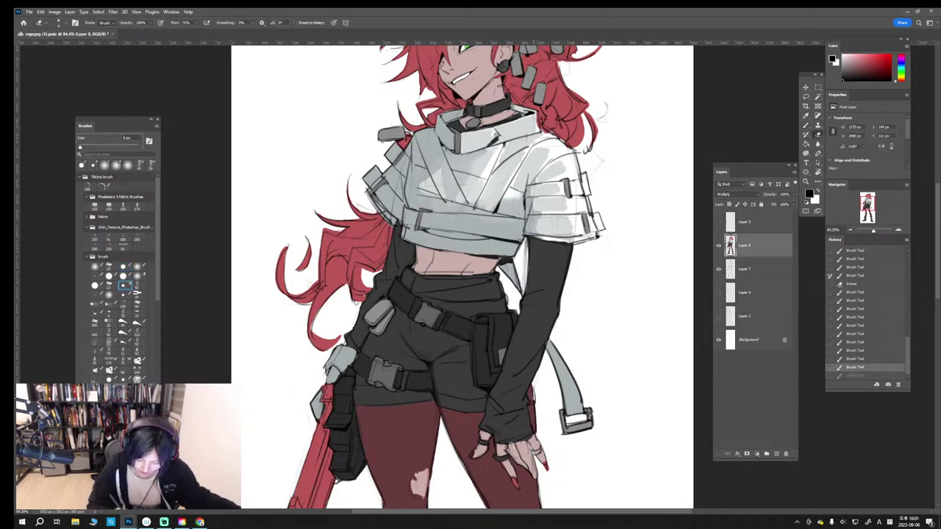
pyautogui.hotkey('alt', '[')
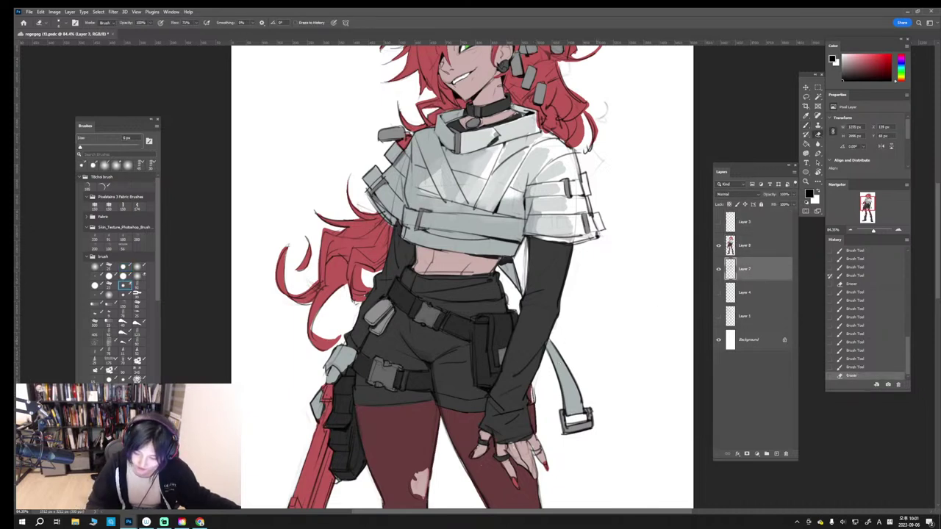
pyautogui.moveTo(533, 388); pyautogui.dragTo(534, 401)
pyautogui.press('b')
pyautogui.hotkey('ctrl', 'z')
pyautogui.press('[')
pyautogui.hotkey('ctrl', 'z')
# Step: Paint dark grey on the Multiply layer above Layer 7 beside the gloved wrist and along the shorts' hem
pyautogui.click(750, 248)
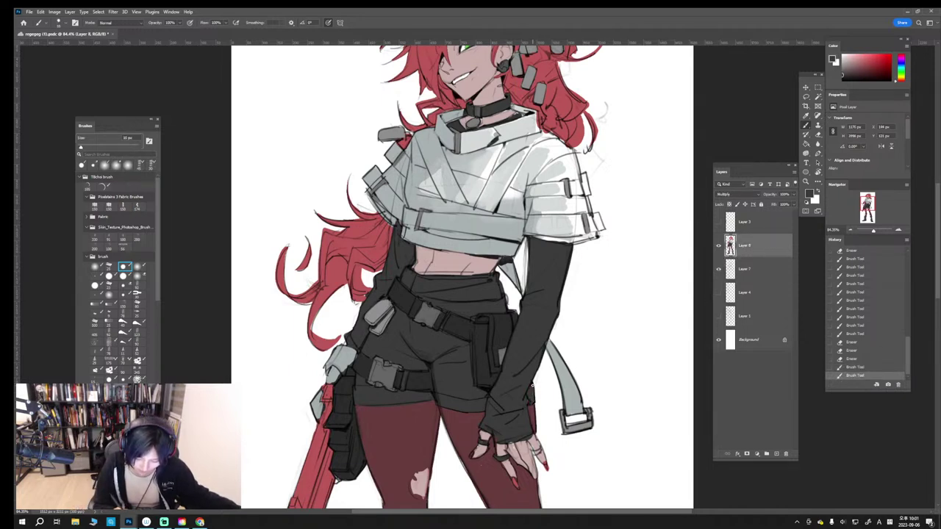
pyautogui.moveTo(532, 383); pyautogui.dragTo(533, 388)
pyautogui.moveTo(444, 407); pyautogui.dragTo(464, 399)
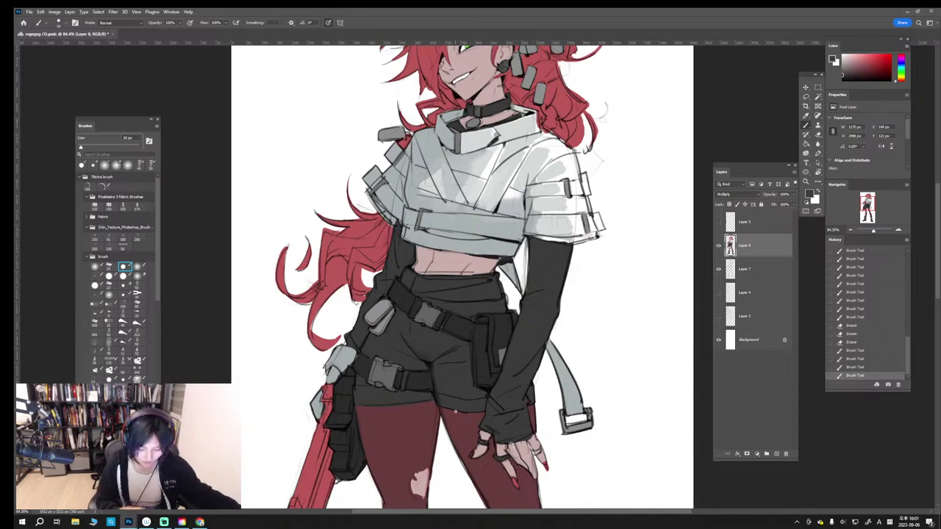
pyautogui.scroll(-5, 544, 323)
pyautogui.moveTo(544, 323); pyautogui.dragTo(548, 244)
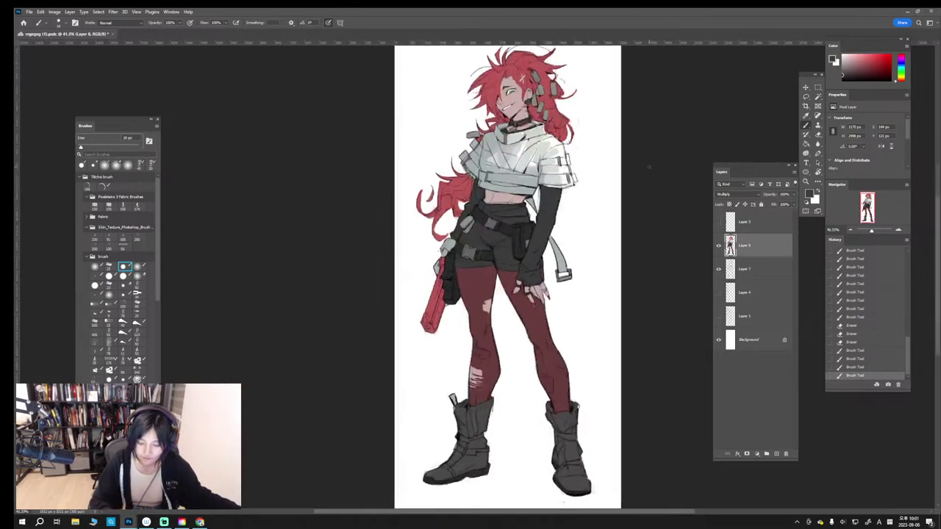
# Step: Erase stray colour along the inner edge of the torn-tights leg and its outer edge near the knee
pyautogui.scroll(3, 550, 253)
pyautogui.press(']')
pyautogui.click(817, 133)
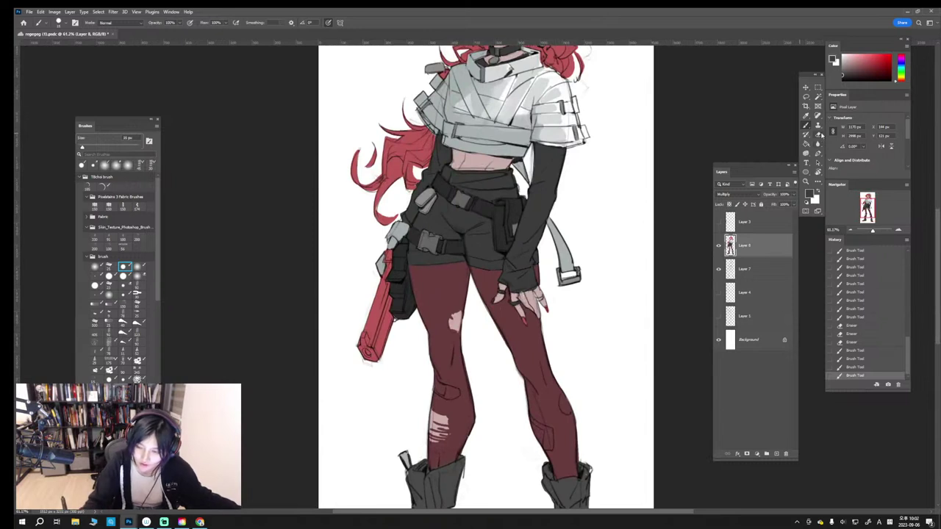
pyautogui.press(']')
pyautogui.press(']')
pyautogui.press(']')
pyautogui.moveTo(462, 332); pyautogui.dragTo(472, 402)
pyautogui.moveTo(472, 397); pyautogui.dragTo(467, 445)
pyautogui.press(']')
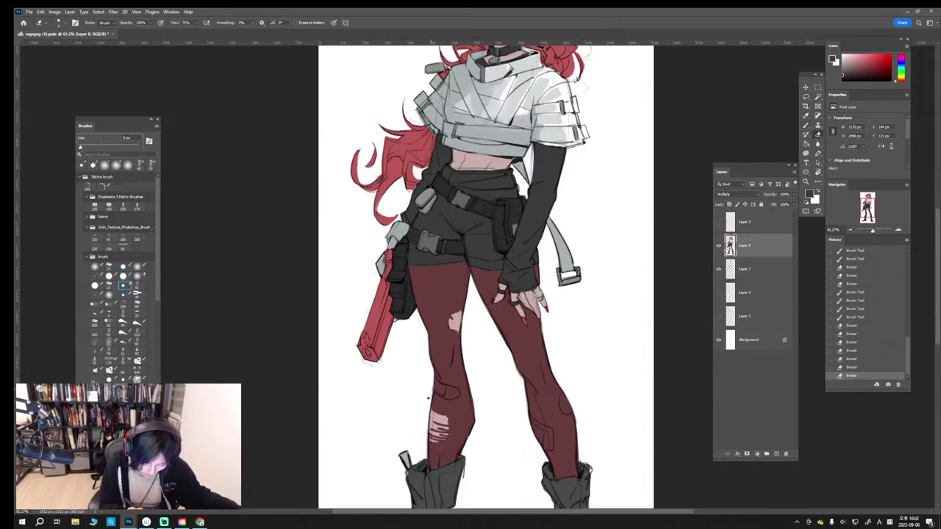
pyautogui.moveTo(432, 374)
pyautogui.mouseDown()
pyautogui.moveTo(427, 345)
pyautogui.moveTo(430, 369)
pyautogui.mouseUp()
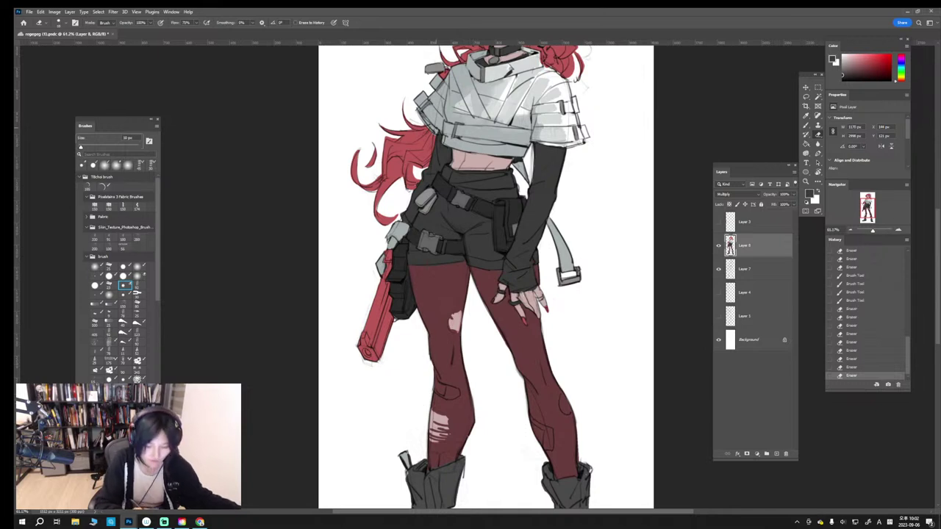
pyautogui.press(']')
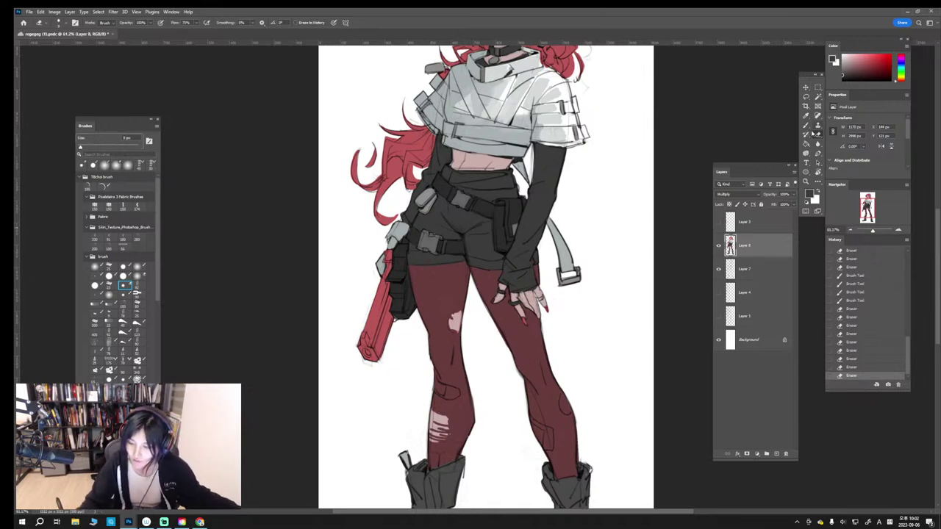
# Step: Retouch the fingers of the gloved hand with sampled dark grey and sampled skin tone
pyautogui.press('b')
pyautogui.keyDown('alt'); pyautogui.click(527, 282); pyautogui.keyUp('alt')
pyautogui.press('[')
pyautogui.moveTo(524, 308); pyautogui.dragTo(525, 296)
pyautogui.keyDown('alt'); pyautogui.click(532, 290); pyautogui.keyUp('alt')
pyautogui.moveTo(531, 291); pyautogui.dragTo(529, 292)
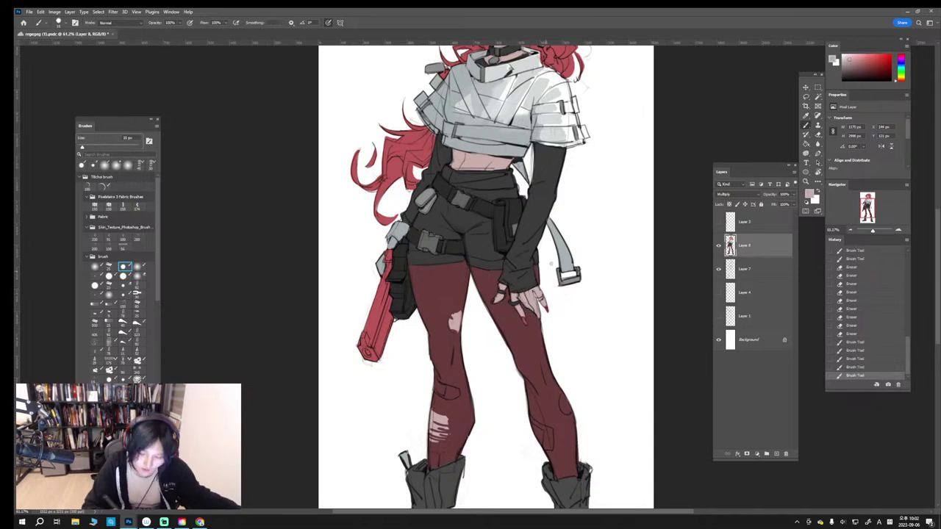
# Step: Paint the small strap at the top of the boot below the torn tights dark grey
pyautogui.moveTo(872, 230); pyautogui.dragTo(870, 230)
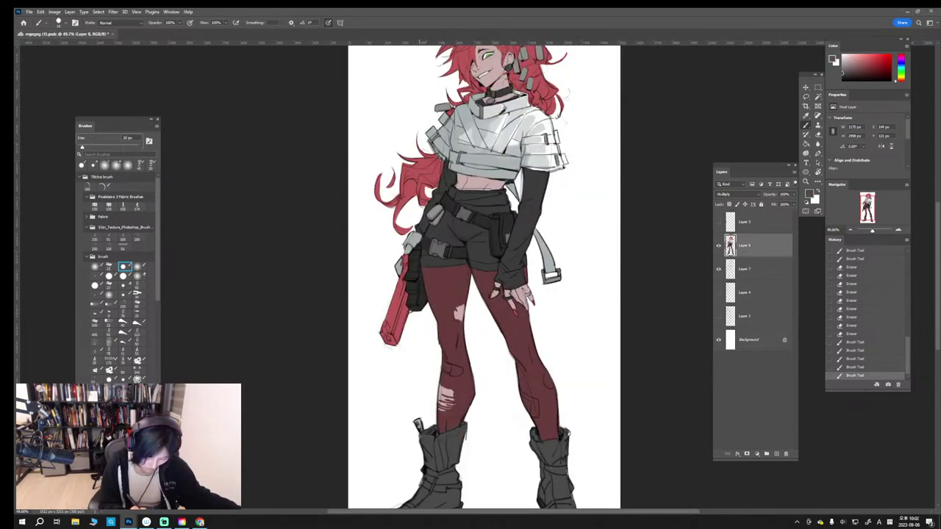
pyautogui.moveTo(421, 425); pyautogui.dragTo(421, 429)
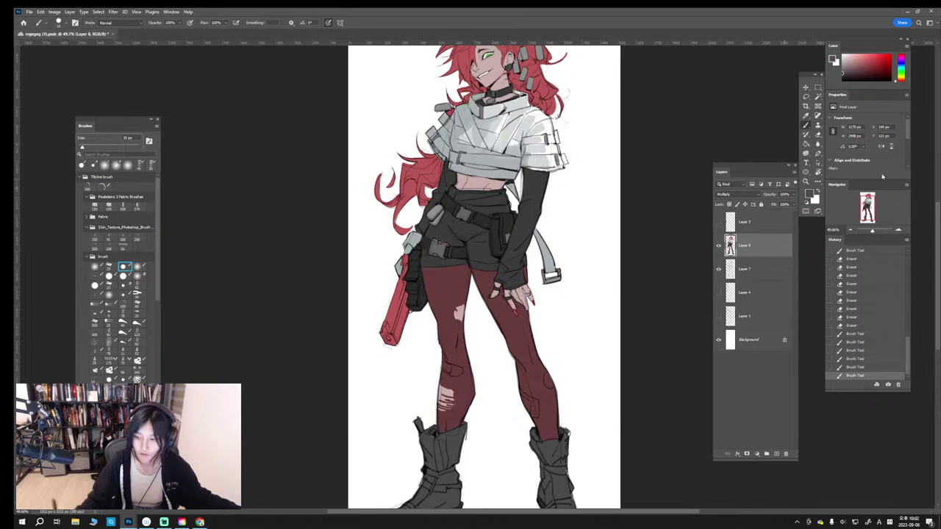
pyautogui.moveTo(873, 230); pyautogui.dragTo(871, 230)
pyautogui.click(879, 222)
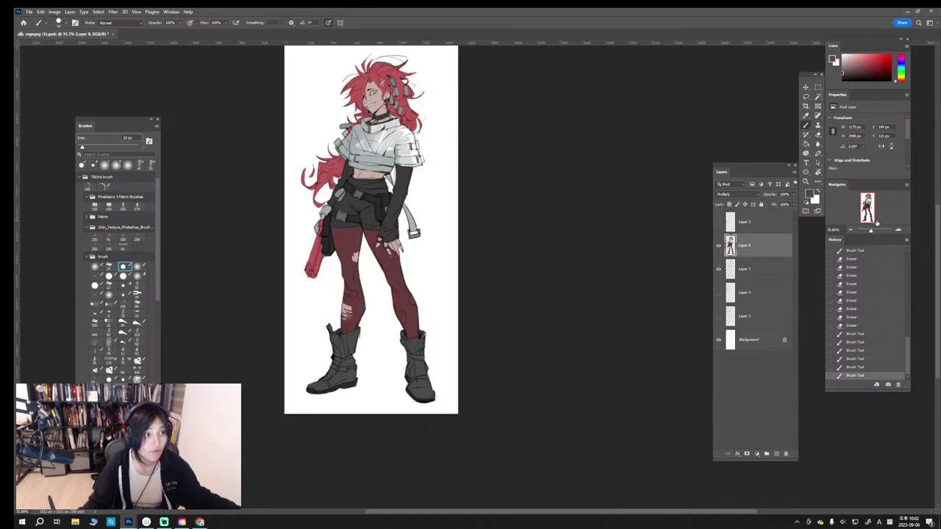
pyautogui.click(878, 223)
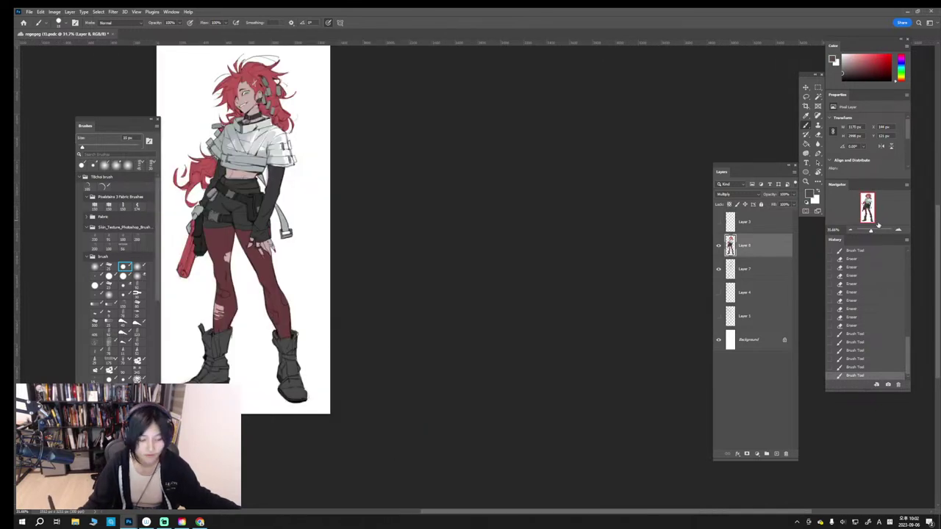
# Step: Sample the top's light grey and paint it over the chest fold running down from below the collar
pyautogui.click(874, 231)
pyautogui.moveTo(868, 208); pyautogui.dragTo(869, 199)
pyautogui.press(']')
pyautogui.press(']')
pyautogui.keyDown('alt'); pyautogui.click(346, 399); pyautogui.keyUp('alt')
pyautogui.moveTo(326, 331); pyautogui.dragTo(350, 381)
pyautogui.hotkey('ctrl', 'z')
pyautogui.press('[')
pyautogui.press('[')
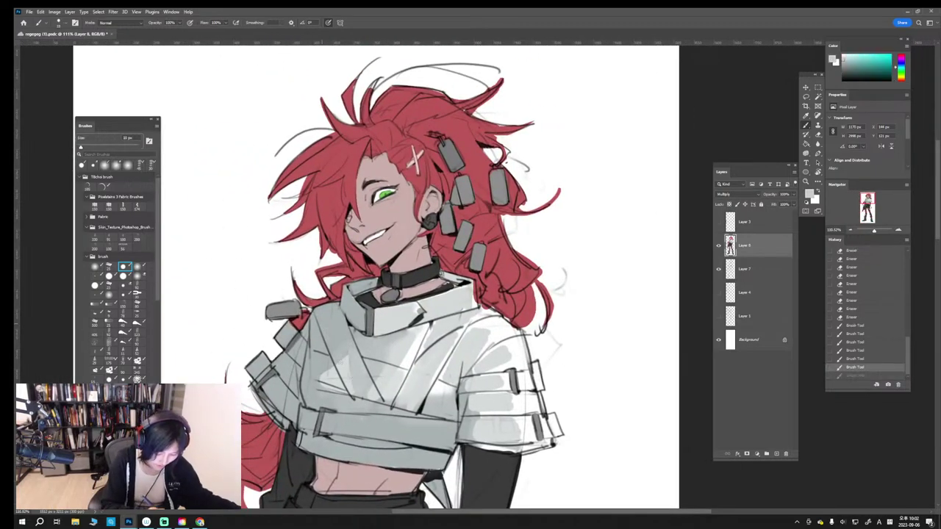
pyautogui.moveTo(324, 324)
pyautogui.mouseDown()
pyautogui.moveTo(344, 366)
pyautogui.moveTo(348, 356)
pyautogui.mouseUp()
pyautogui.press(']')
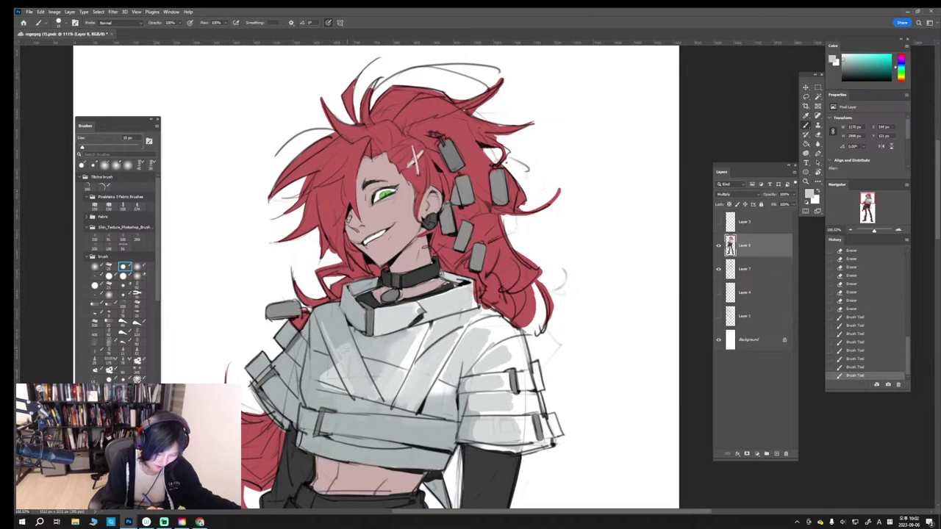
pyautogui.moveTo(325, 325); pyautogui.dragTo(336, 350)
# Step: Extend the light grey over the remaining chest folds, the shoulder area and the collar's far end, resampling the shirt colour
pyautogui.moveTo(381, 386)
pyautogui.mouseDown()
pyautogui.moveTo(384, 372)
pyautogui.moveTo(324, 378)
pyautogui.moveTo(313, 358)
pyautogui.mouseUp()
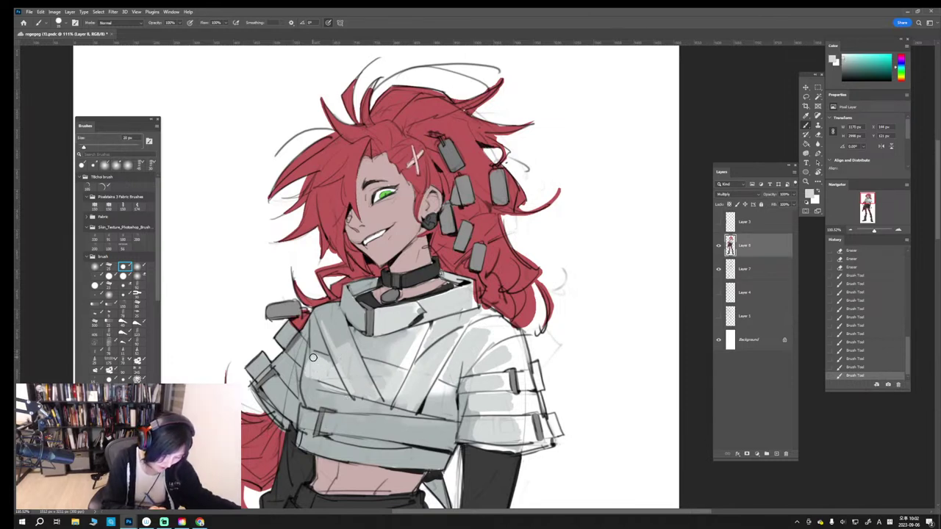
pyautogui.moveTo(322, 399)
pyautogui.mouseDown()
pyautogui.moveTo(310, 388)
pyautogui.moveTo(347, 405)
pyautogui.moveTo(305, 383)
pyautogui.mouseUp()
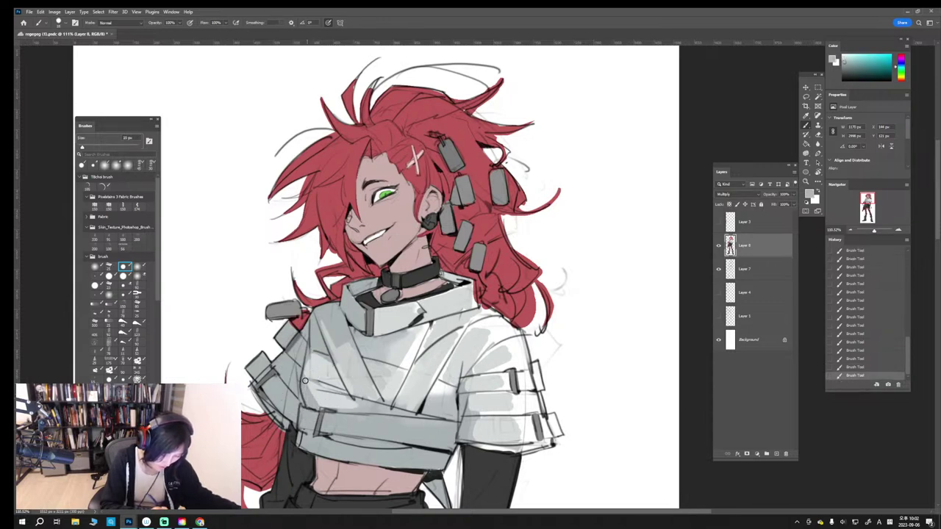
pyautogui.keyDown('alt'); pyautogui.click(323, 408); pyautogui.keyUp('alt')
pyautogui.keyDown('alt'); pyautogui.click(321, 374); pyautogui.keyUp('alt')
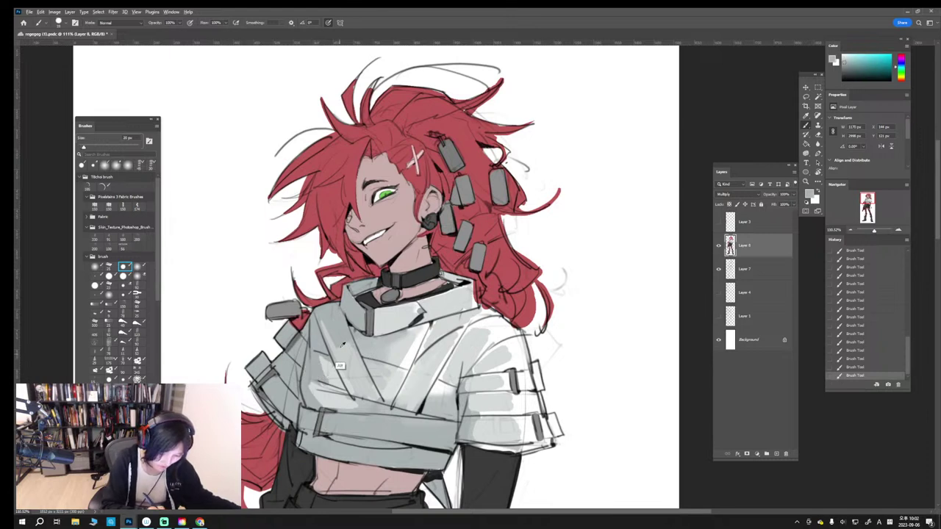
pyautogui.keyDown('alt'); pyautogui.click(341, 366); pyautogui.keyUp('alt')
pyautogui.moveTo(313, 349); pyautogui.dragTo(318, 325)
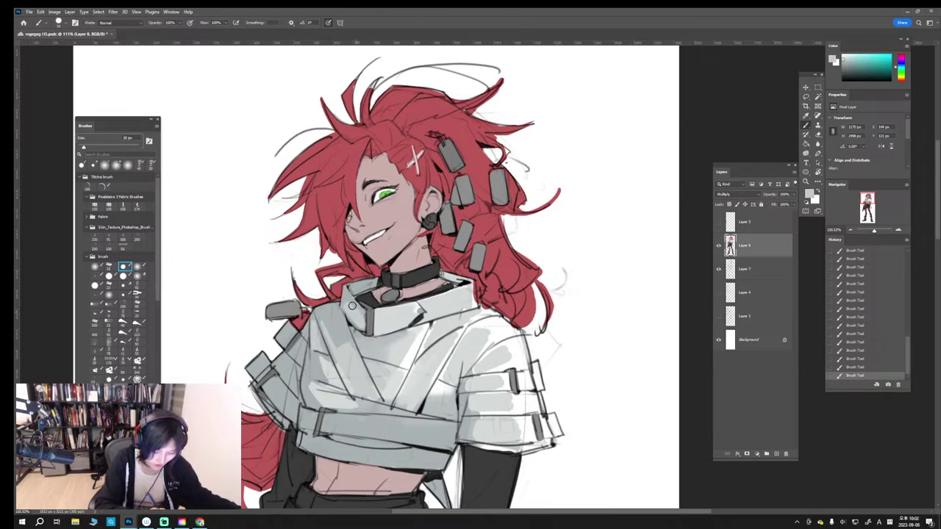
pyautogui.moveTo(430, 303)
pyautogui.mouseDown()
pyautogui.moveTo(461, 298)
pyautogui.moveTo(474, 312)
pyautogui.moveTo(474, 286)
pyautogui.moveTo(477, 303)
pyautogui.mouseUp()
# Step: Erase stray colour where the hair meets the collar's far end and the shoulder
pyautogui.press('e')
pyautogui.moveTo(476, 284); pyautogui.dragTo(491, 335)
pyautogui.moveTo(491, 328); pyautogui.dragTo(480, 335)
pyautogui.moveTo(482, 328)
pyautogui.mouseDown()
pyautogui.moveTo(491, 333)
pyautogui.moveTo(493, 312)
pyautogui.mouseUp()
pyautogui.moveTo(494, 309)
pyautogui.mouseDown()
pyautogui.moveTo(509, 315)
pyautogui.moveTo(509, 326)
pyautogui.mouseUp()
pyautogui.press(']')
pyautogui.press(']')
pyautogui.press('[')
pyautogui.moveTo(502, 323)
pyautogui.mouseDown()
pyautogui.moveTo(516, 331)
pyautogui.moveTo(503, 322)
pyautogui.mouseUp()
pyautogui.moveTo(511, 328); pyautogui.dragTo(500, 312)
# Step: Repaint the hair edge above the shoulder with sampled red and erase stray colour around the lower curls
pyautogui.press('b')
pyautogui.keyDown('alt'); pyautogui.click(504, 326); pyautogui.keyUp('alt')
pyautogui.moveTo(495, 306); pyautogui.dragTo(522, 323)
pyautogui.press('e')
pyautogui.press('[')
pyautogui.hotkey('ctrl', 'z')
pyautogui.press(']')
pyautogui.hotkey('ctrl', 'z')
pyautogui.moveTo(532, 288)
pyautogui.mouseDown()
pyautogui.moveTo(527, 319)
pyautogui.moveTo(514, 323)
pyautogui.moveTo(531, 291)
pyautogui.mouseUp()
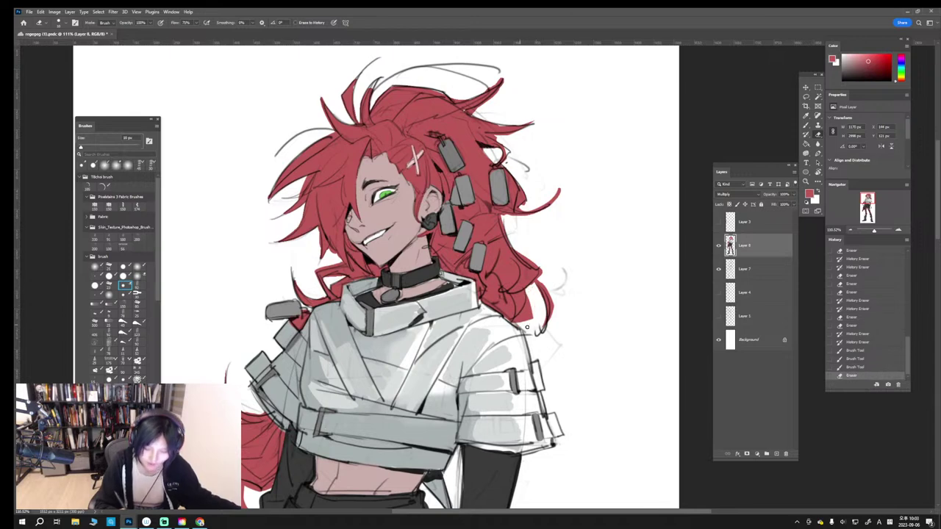
pyautogui.moveTo(874, 230); pyautogui.dragTo(870, 213)
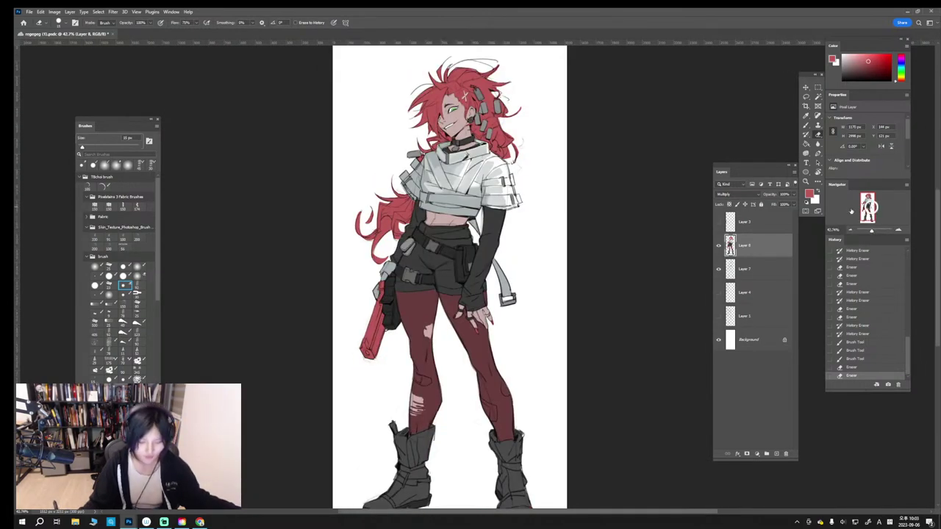
pyautogui.hotkey('ctrl', 'm')
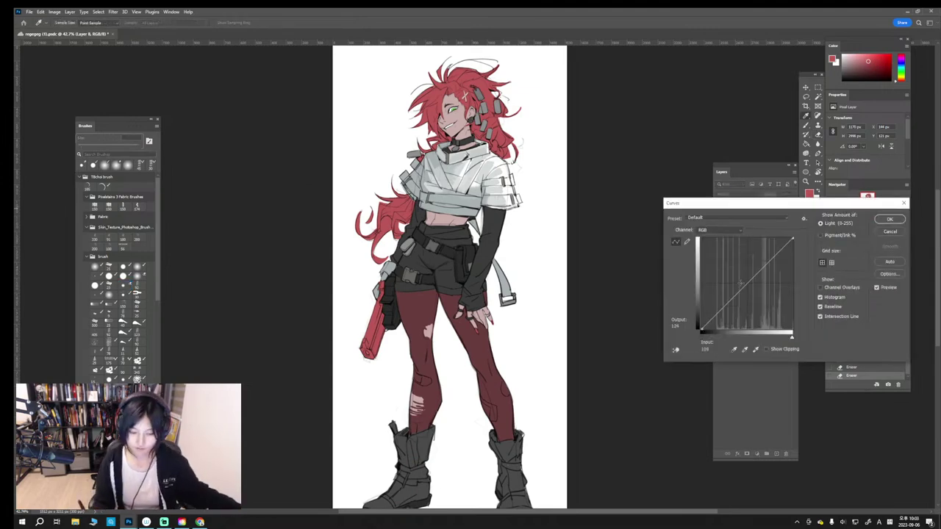
pyautogui.moveTo(736, 294); pyautogui.dragTo(761, 262)
pyautogui.moveTo(740, 296); pyautogui.dragTo(868, 251)
pyautogui.click(890, 232)
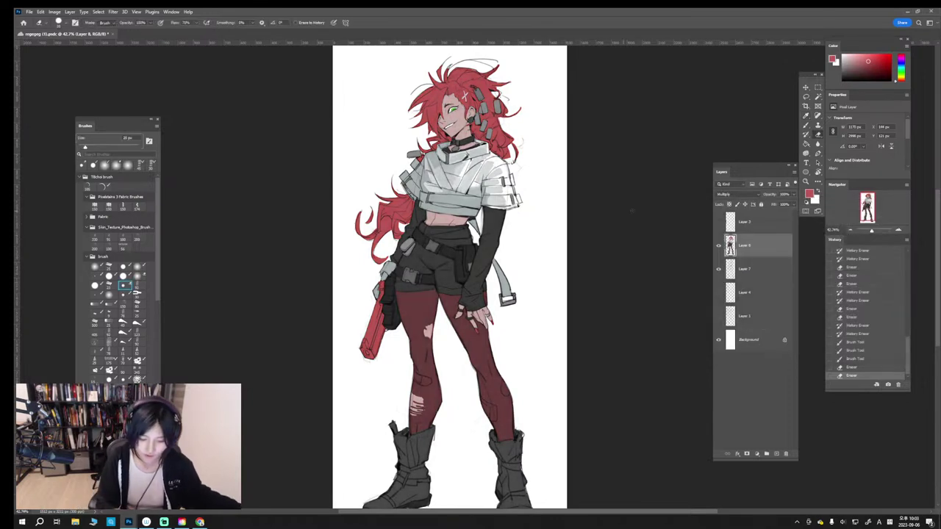
# Step: Fill the darker wrapped band at the bottom of the cropped top with a light grey sampled from it, using Paint Bucket
pyautogui.click(806, 145)
pyautogui.keyDown('alt'); pyautogui.click(472, 193); pyautogui.keyUp('alt')
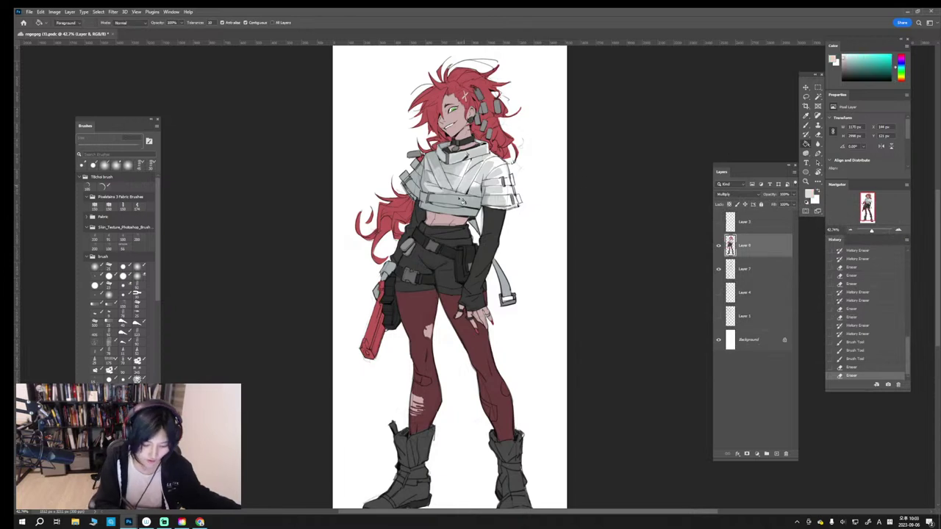
pyautogui.click(471, 208)
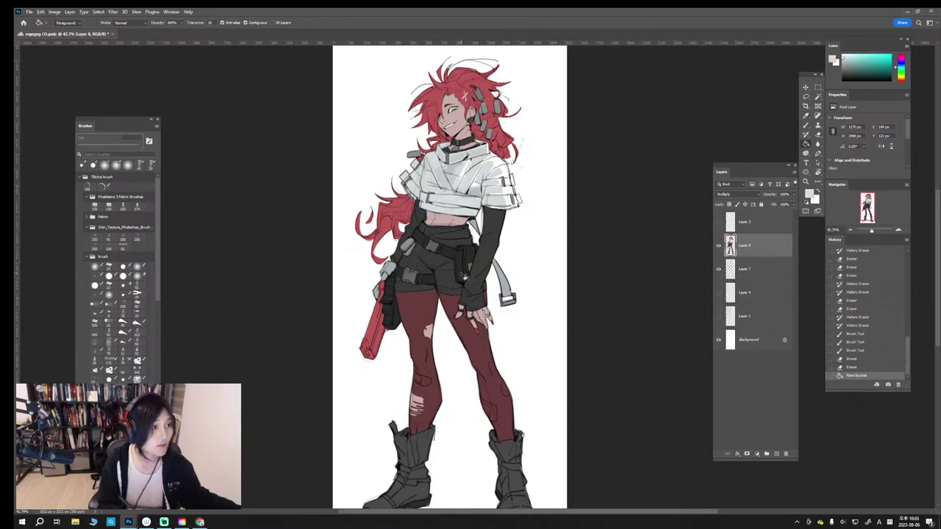
pyautogui.click(475, 191)
pyautogui.hotkey('ctrl', 'z')
pyautogui.hotkey('ctrl', 'z')
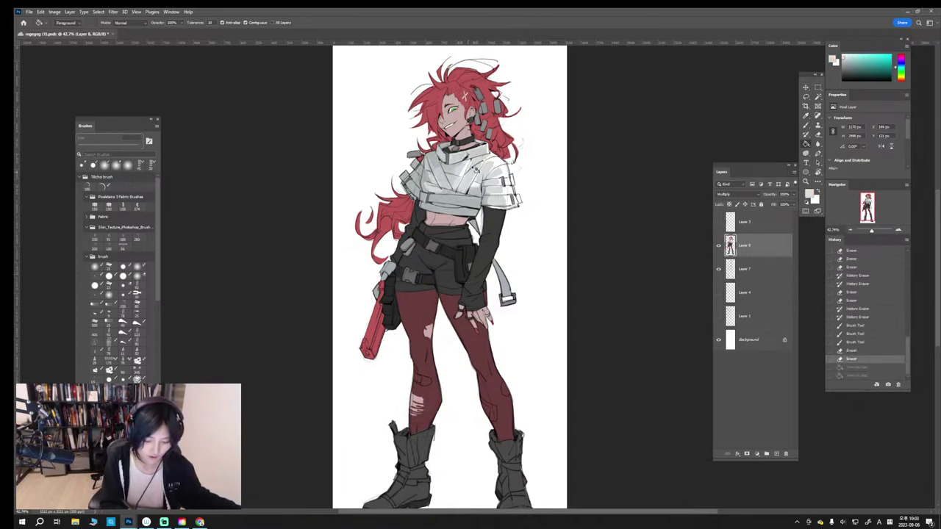
pyautogui.click(445, 200)
pyautogui.click(456, 198)
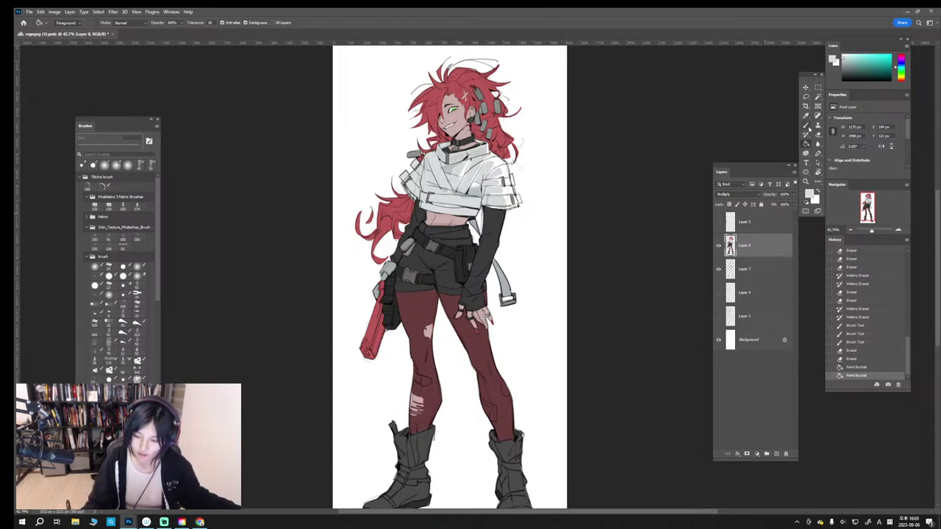
# Step: Touch up the tights' edge beside the gloved hand with the Brush, using dark red sampled near the thigh
pyautogui.press('b')
pyautogui.keyDown('alt'); pyautogui.click(495, 319); pyautogui.keyUp('alt')
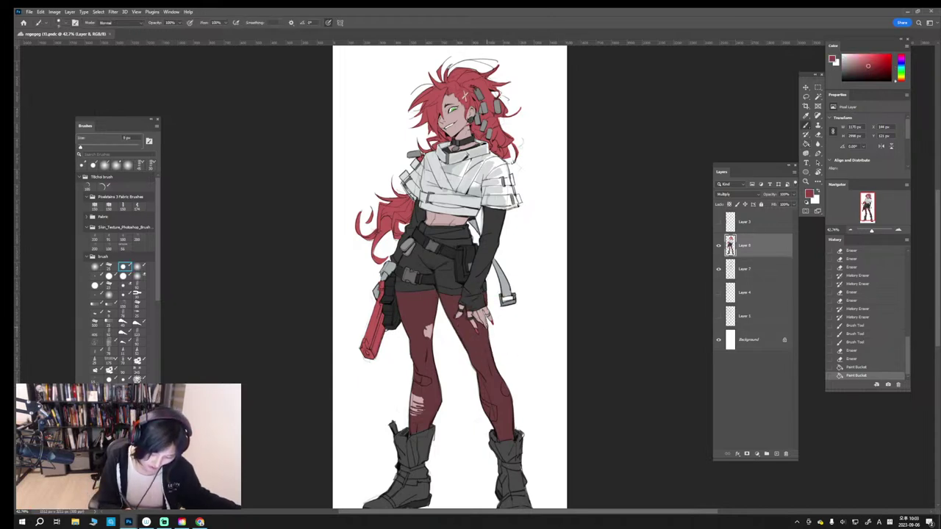
pyautogui.click(488, 322)
# Step: Narrow the ripped patch on the shin by painting over its edges with the dark red sampled from the tights
pyautogui.press(']')
pyautogui.press(']')
pyautogui.press(']')
pyautogui.press(']')
pyautogui.press(']')
pyautogui.press(']')
pyautogui.press(']')
pyautogui.press(']')
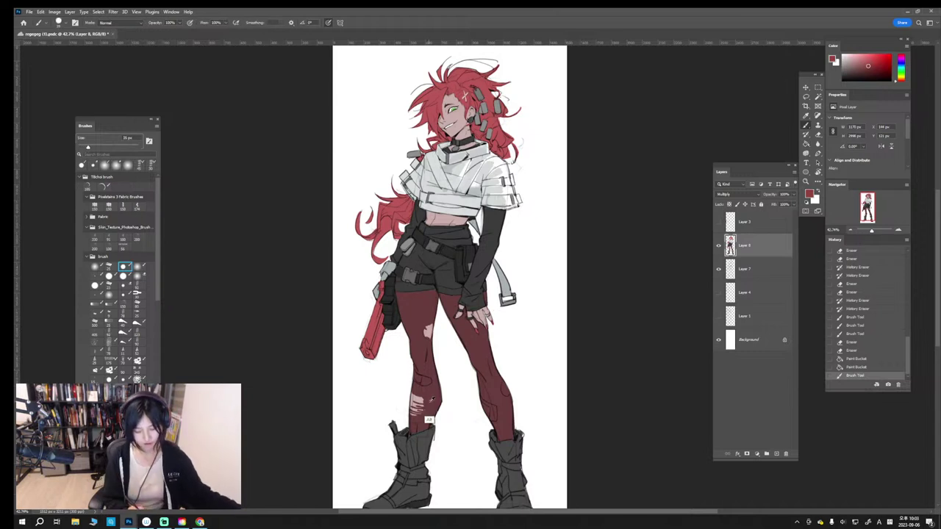
pyautogui.keyDown('alt'); pyautogui.click(426, 422); pyautogui.keyUp('alt')
pyautogui.moveTo(422, 407); pyautogui.dragTo(422, 401)
pyautogui.press('[')
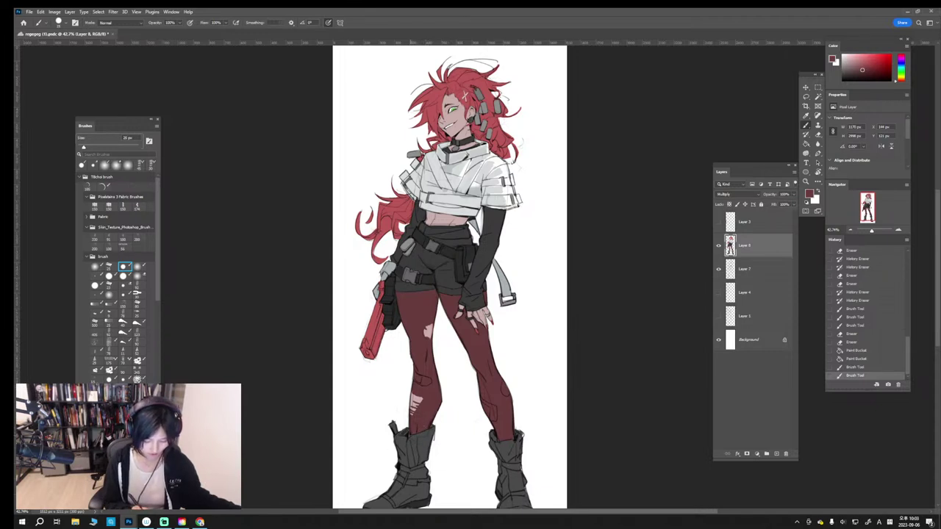
pyautogui.moveTo(411, 409); pyautogui.dragTo(413, 418)
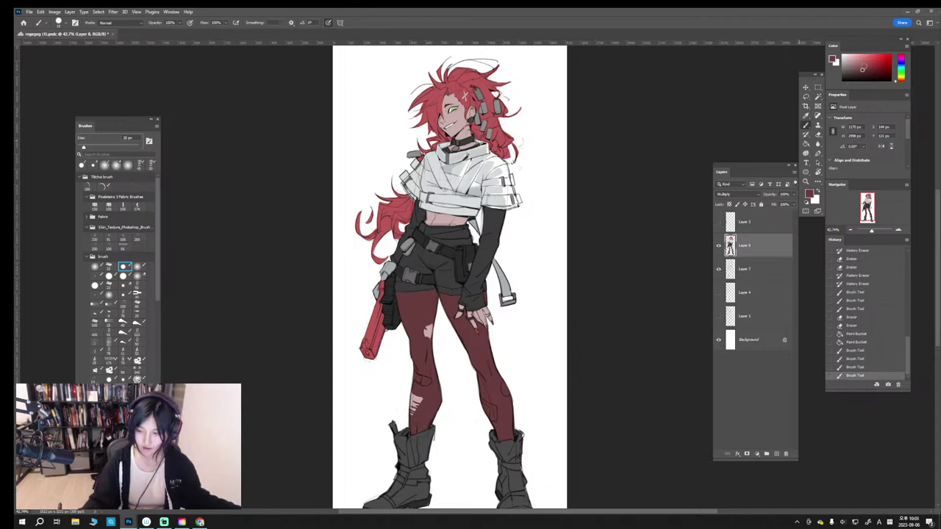
pyautogui.click(862, 67)
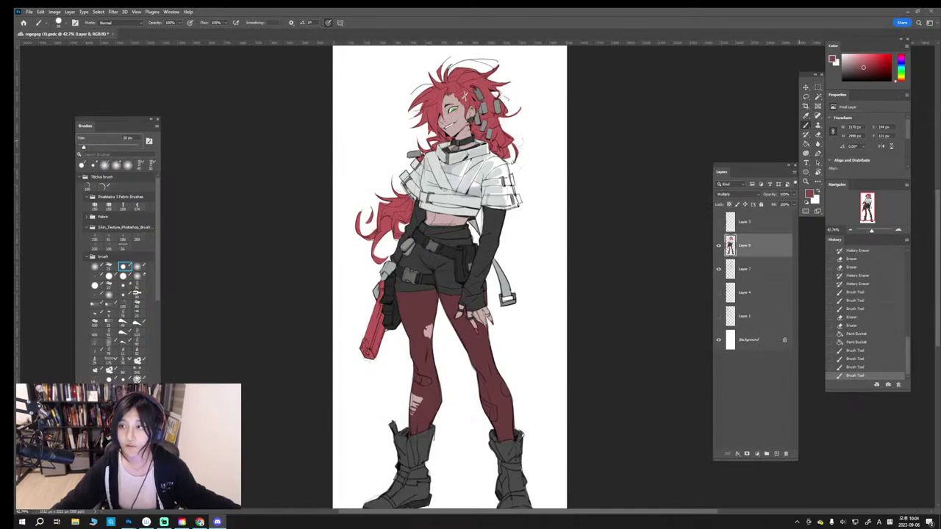
# Step: Touch up the wrapped band and chest folds of the cropped top with light greys sampled from the fabric
pyautogui.moveTo(488, 236); pyautogui.dragTo(529, 236)
pyautogui.moveTo(471, 220); pyautogui.dragTo(492, 257)
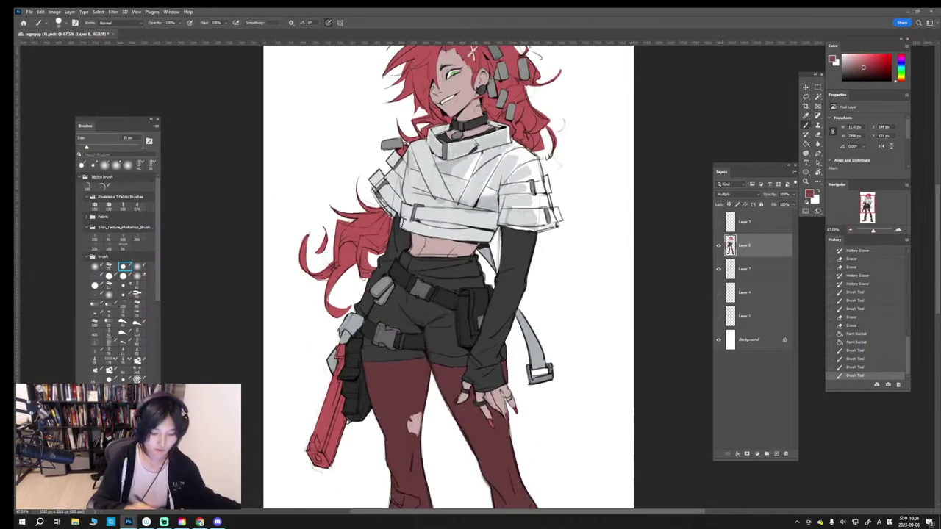
pyautogui.press(']')
pyautogui.press('[')
pyautogui.press('[')
pyautogui.moveTo(484, 212)
pyautogui.mouseDown()
pyautogui.moveTo(456, 205)
pyautogui.moveTo(470, 215)
pyautogui.moveTo(456, 191)
pyautogui.moveTo(442, 199)
pyautogui.moveTo(410, 185)
pyautogui.moveTo(413, 205)
pyautogui.moveTo(404, 205)
pyautogui.mouseUp()
pyautogui.hotkey('ctrl', 'z')
pyautogui.keyDown('alt'); pyautogui.click(476, 234); pyautogui.keyUp('alt')
pyautogui.press(']')
pyautogui.keyDown('alt'); pyautogui.click(451, 187); pyautogui.keyUp('alt')
pyautogui.press('[')
pyautogui.hotkey('ctrl', 'z')
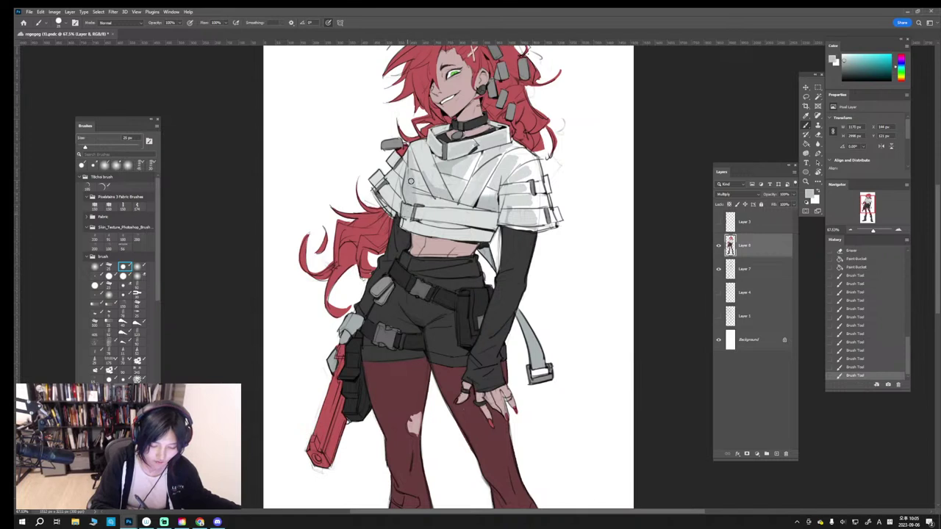
# Step: Try short shading strokes on the top's shoulder fold below the collar, resampling the shirt greys
pyautogui.moveTo(428, 155); pyautogui.dragTo(428, 147)
pyautogui.moveTo(429, 147)
pyautogui.mouseDown()
pyautogui.moveTo(429, 137)
pyautogui.moveTo(430, 150)
pyautogui.mouseUp()
pyautogui.hotkey('ctrl', 'z')
pyautogui.moveTo(429, 139)
pyautogui.mouseDown()
pyautogui.moveTo(427, 152)
pyautogui.moveTo(428, 132)
pyautogui.mouseUp()
pyautogui.hotkey('ctrl', 'z')
pyautogui.keyDown('alt'); pyautogui.click(427, 135); pyautogui.keyUp('alt')
pyautogui.keyDown('alt'); pyautogui.click(431, 159); pyautogui.keyUp('alt')
pyautogui.keyDown('alt'); pyautogui.click(424, 172); pyautogui.keyUp('alt')
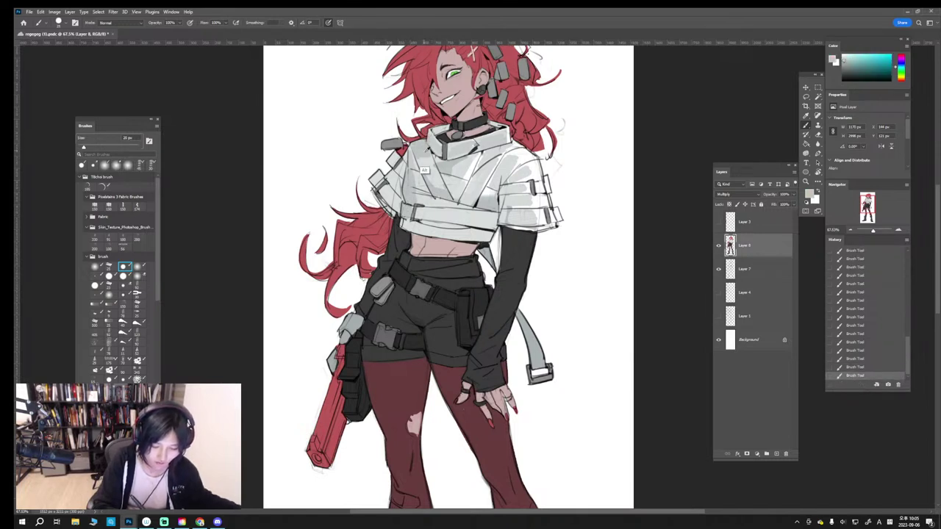
# Step: Shade the end of the wrapped band beside the sleeve with grey, sampling from the loose strap below it
pyautogui.press('[')
pyautogui.press('[')
pyautogui.press(']')
pyautogui.press(']')
pyautogui.press(']')
pyautogui.press(']')
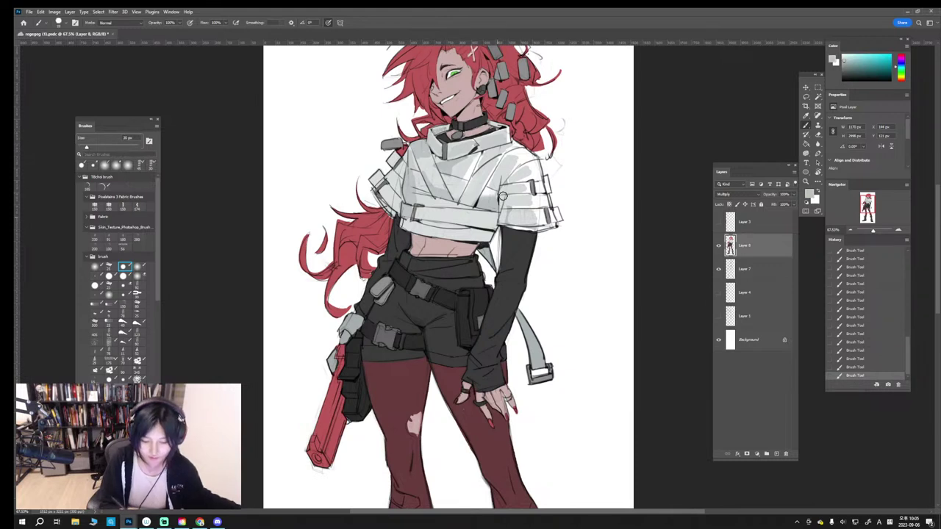
pyautogui.moveTo(477, 233); pyautogui.dragTo(490, 230)
pyautogui.keyDown('alt'); pyautogui.click(486, 253); pyautogui.keyUp('alt')
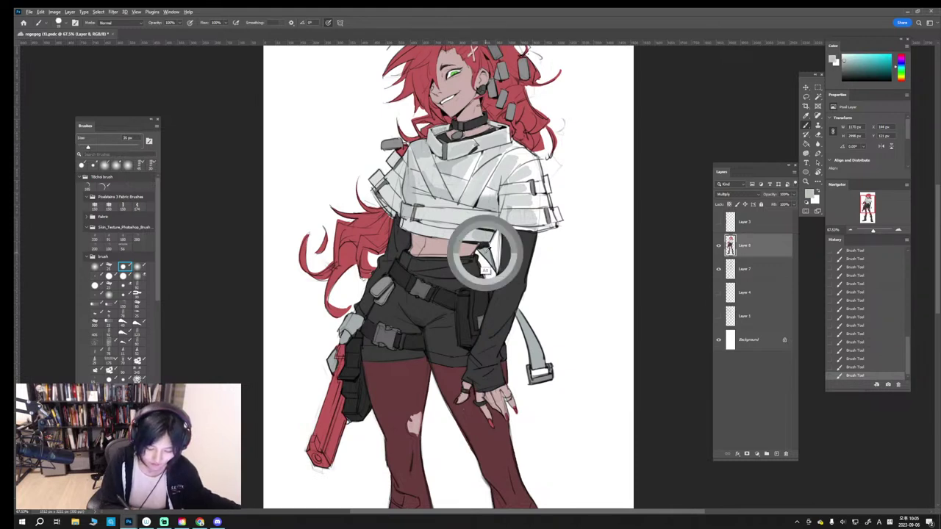
pyautogui.press('[')
pyautogui.press('[')
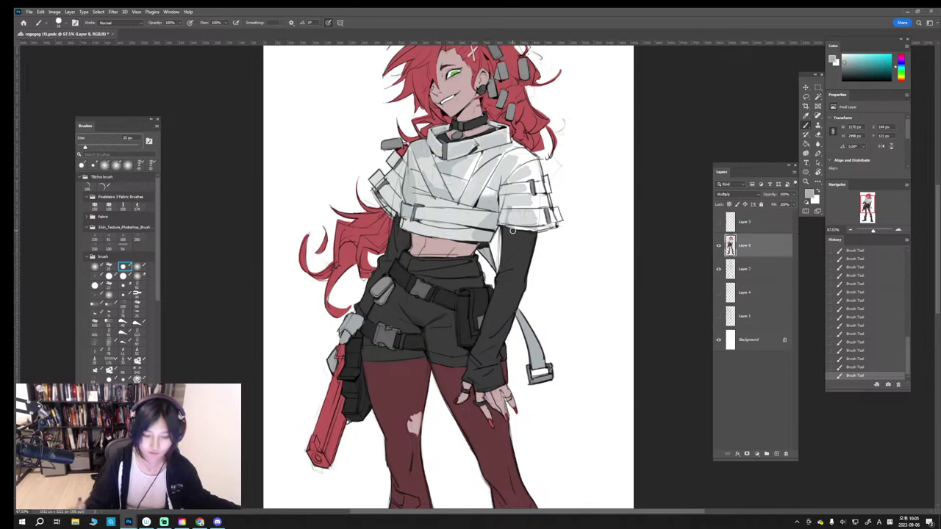
# Step: Repaint the shin rip as one solid skin-coloured hole and trim its edge with the sampled tights colour
pyautogui.moveTo(876, 233); pyautogui.dragTo(872, 233)
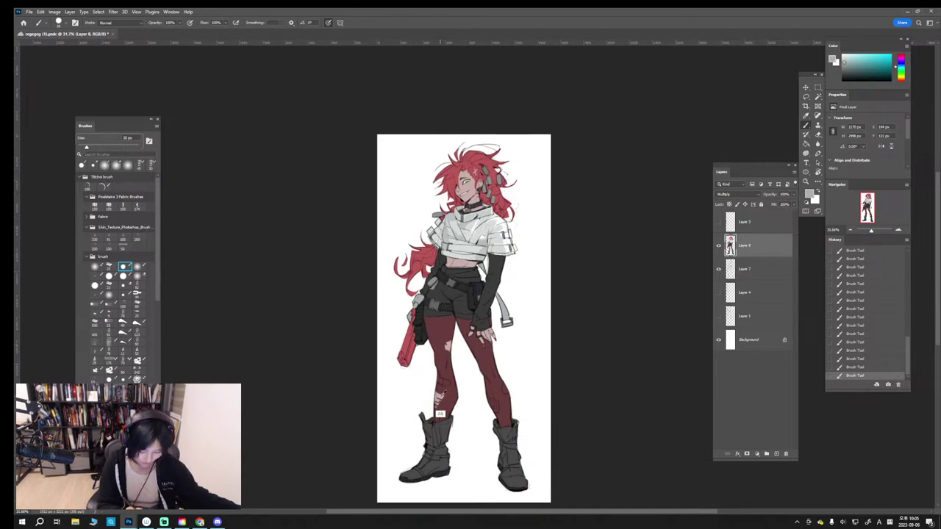
pyautogui.moveTo(437, 402); pyautogui.dragTo(441, 417)
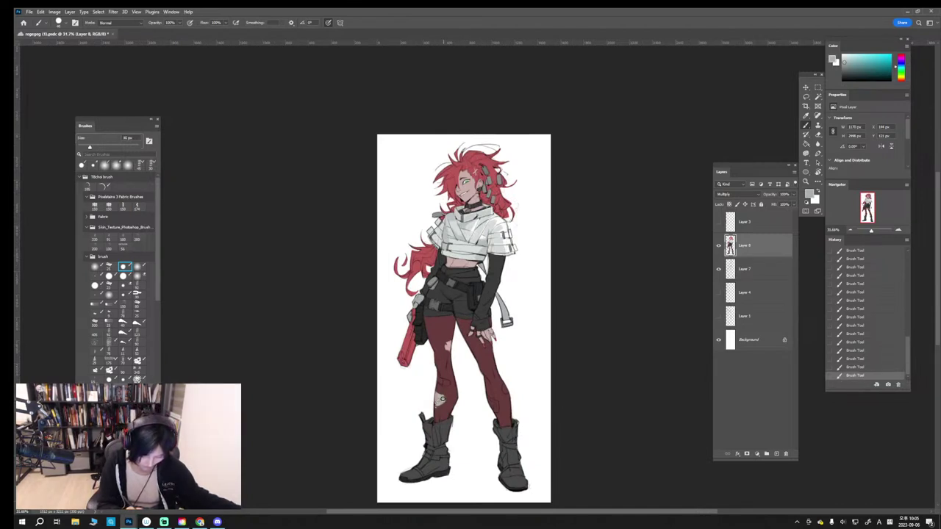
pyautogui.keyDown('alt'); pyautogui.click(439, 397); pyautogui.keyUp('alt')
pyautogui.moveTo(444, 399); pyautogui.dragTo(442, 404)
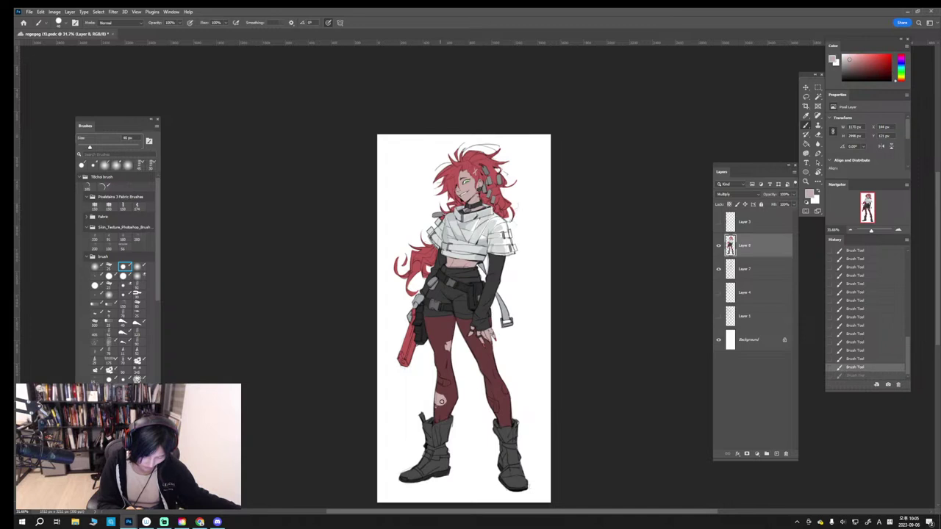
pyautogui.keyDown('alt'); pyautogui.click(445, 401); pyautogui.keyUp('alt')
pyautogui.press('[')
pyautogui.press('[')
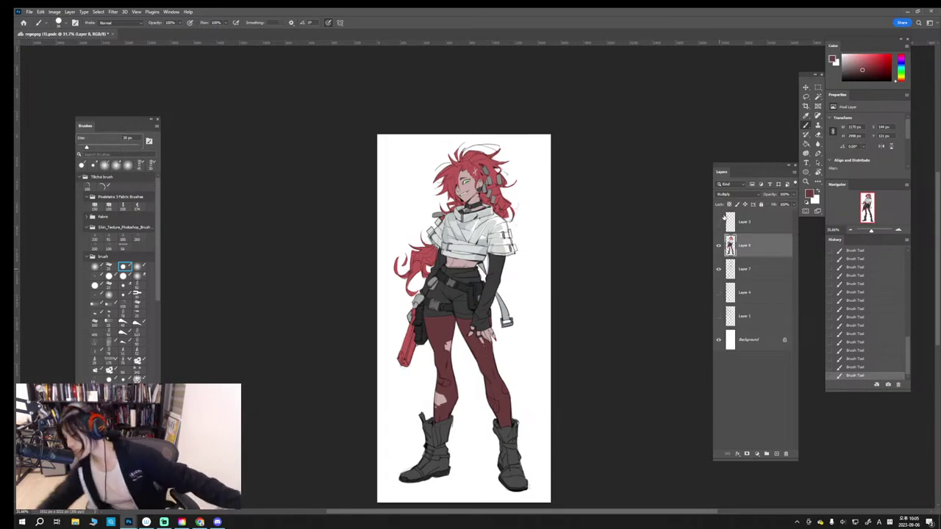
# Step: Paint a skin-coloured rip on the other leg's tights just above the knee, using the tone sampled from the shin hole
pyautogui.keyDown('alt'); pyautogui.click(441, 399); pyautogui.keyUp('alt')
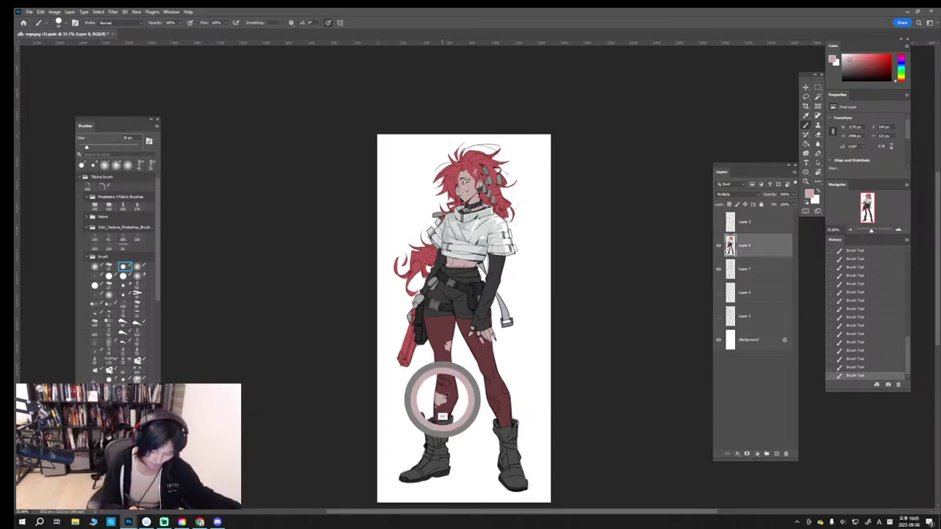
pyautogui.moveTo(488, 393); pyautogui.dragTo(498, 398)
pyautogui.hotkey('ctrl', 'z')
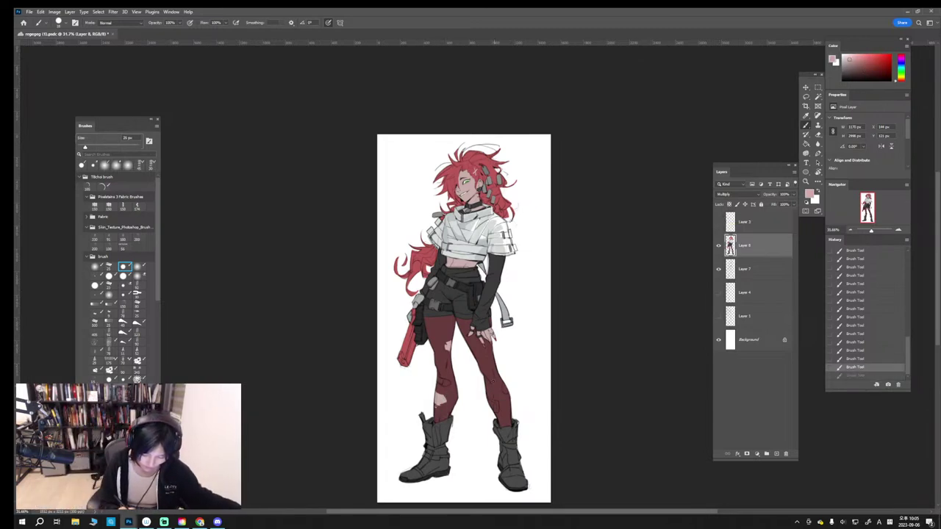
pyautogui.hotkey('ctrl', 'z')
pyautogui.moveTo(491, 352); pyautogui.dragTo(492, 362)
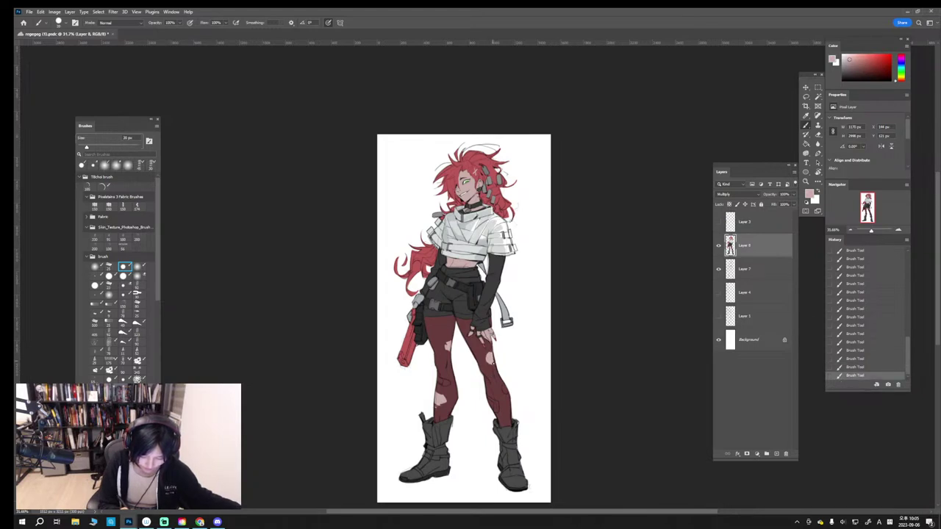
# Step: Fill the red pistol with dark grey sampled from the long glove, using Paint Bucket
pyautogui.keyDown('alt'); pyautogui.click(481, 272); pyautogui.keyUp('alt')
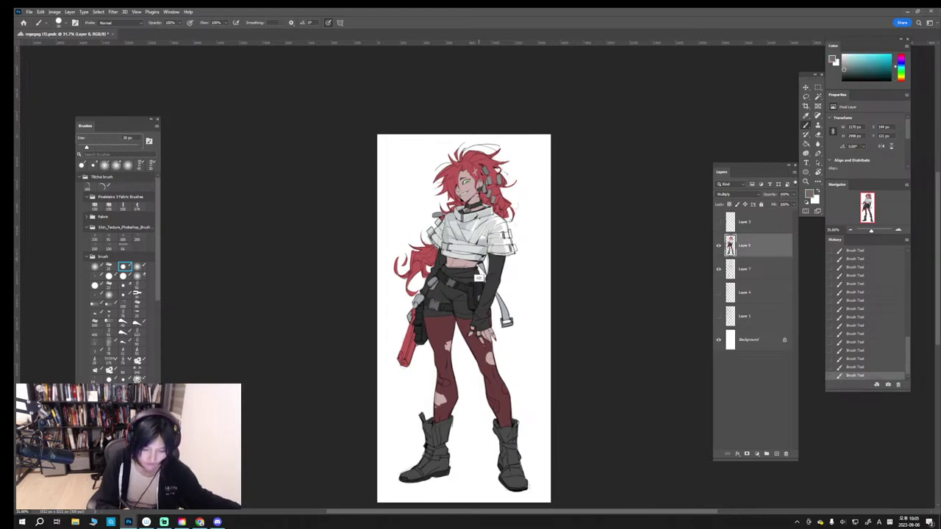
pyautogui.hotkey('ctrl', 'z')
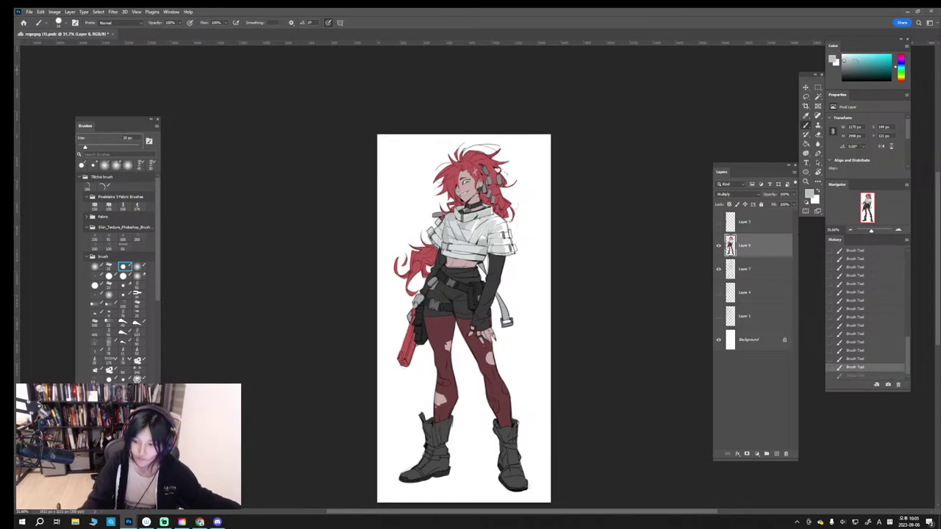
pyautogui.press('g')
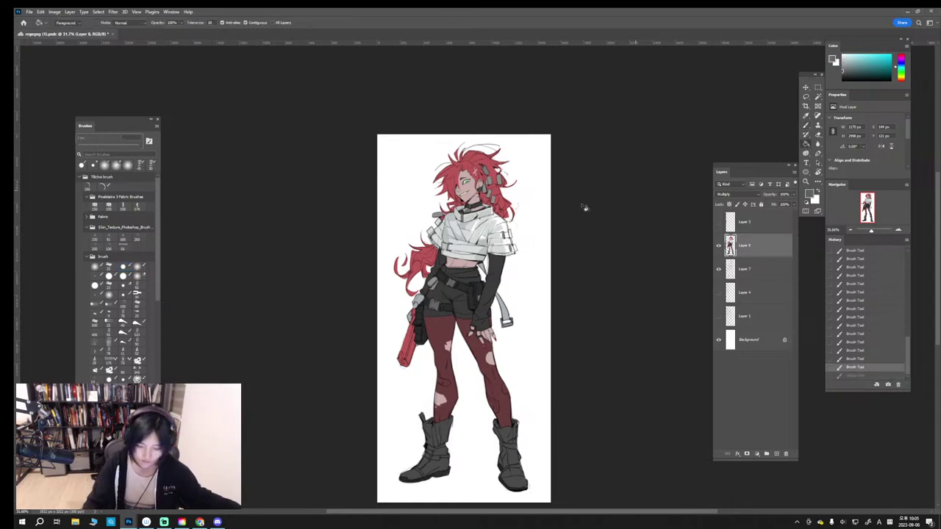
pyautogui.keyDown('alt'); pyautogui.click(407, 340); pyautogui.keyUp('alt')
pyautogui.keyDown('alt'); pyautogui.click(492, 294); pyautogui.keyUp('alt')
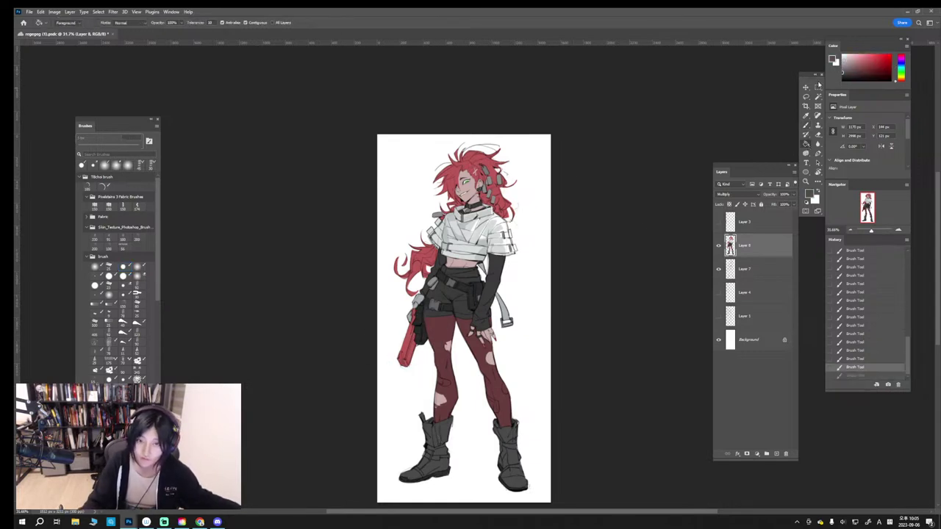
pyautogui.click(414, 341)
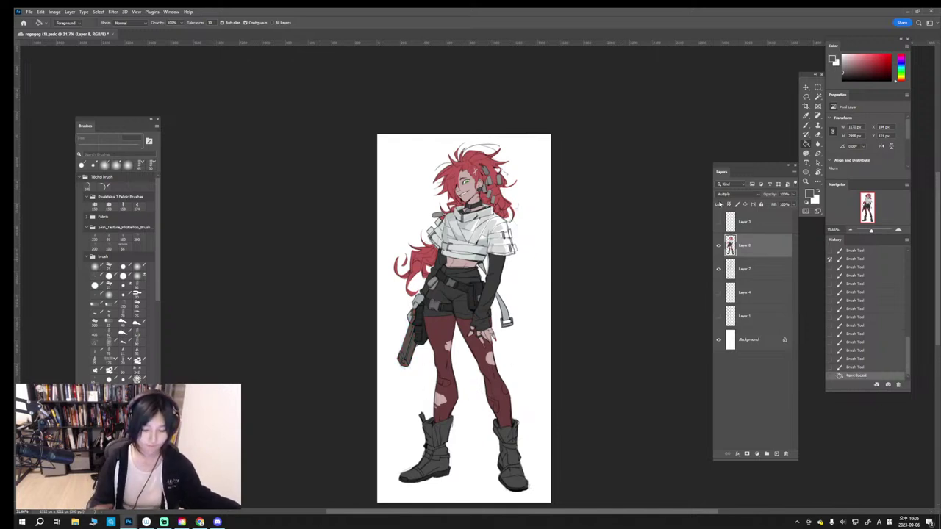
# Step: Darken the colour layer slightly with Curves, moving the RGB midpoint to about input 136, output 125
pyautogui.hotkey('ctrl', 'm')
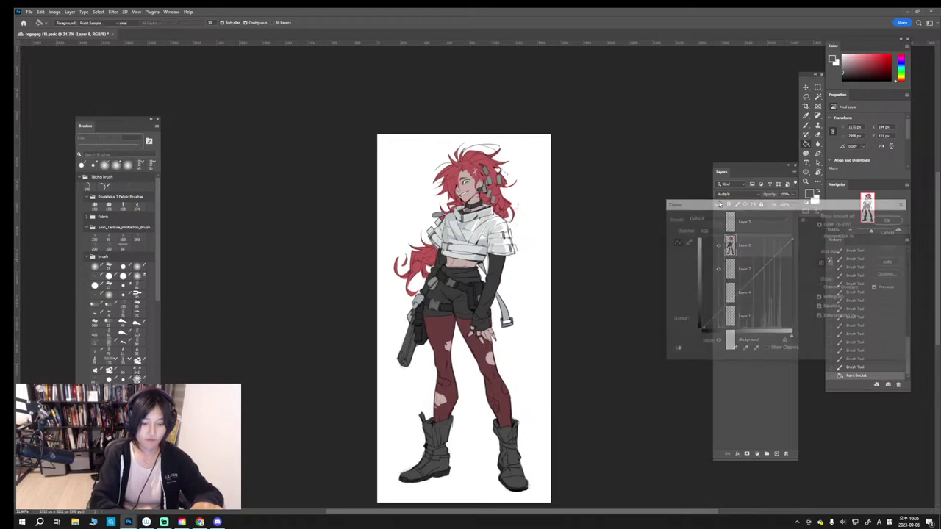
pyautogui.click(712, 230)
pyautogui.click(713, 243)
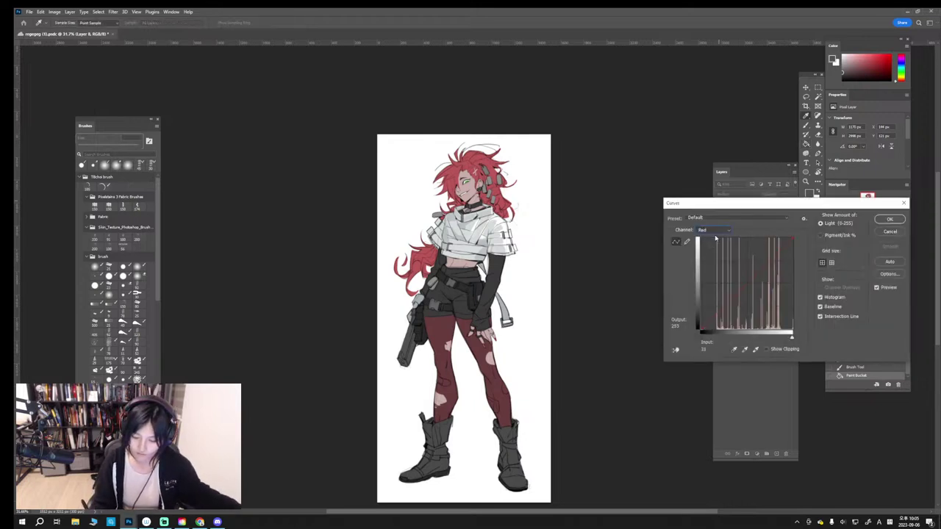
pyautogui.click(712, 230)
pyautogui.click(702, 237)
pyautogui.moveTo(748, 267); pyautogui.dragTo(749, 276)
pyautogui.moveTo(721, 305)
pyautogui.mouseDown()
pyautogui.moveTo(723, 284)
pyautogui.moveTo(729, 305)
pyautogui.mouseUp()
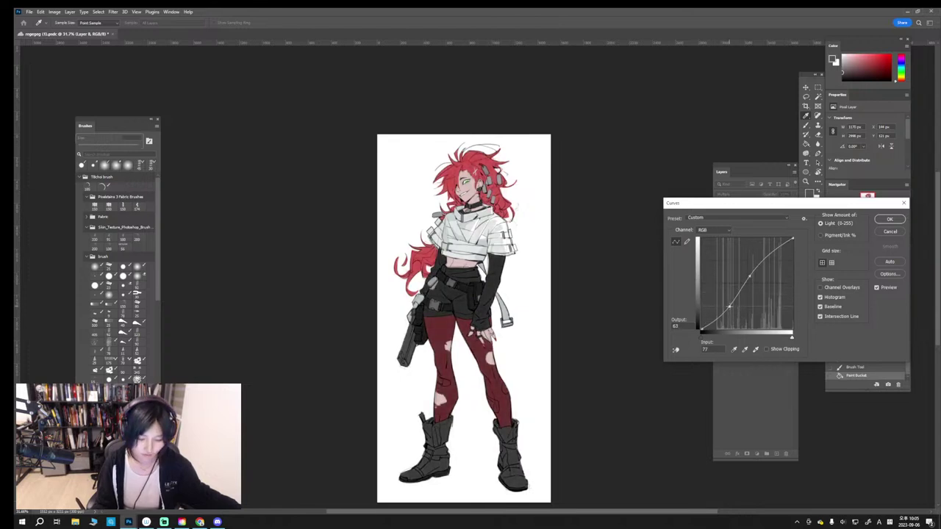
pyautogui.hotkey('ctrl', 'z')
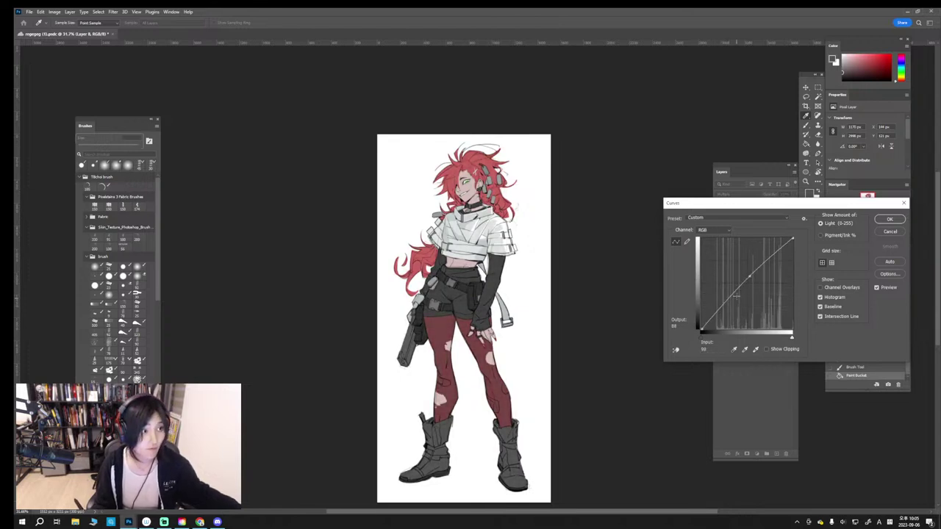
pyautogui.moveTo(752, 279)
pyautogui.mouseDown()
pyautogui.moveTo(757, 296)
pyautogui.moveTo(750, 284)
pyautogui.mouseUp()
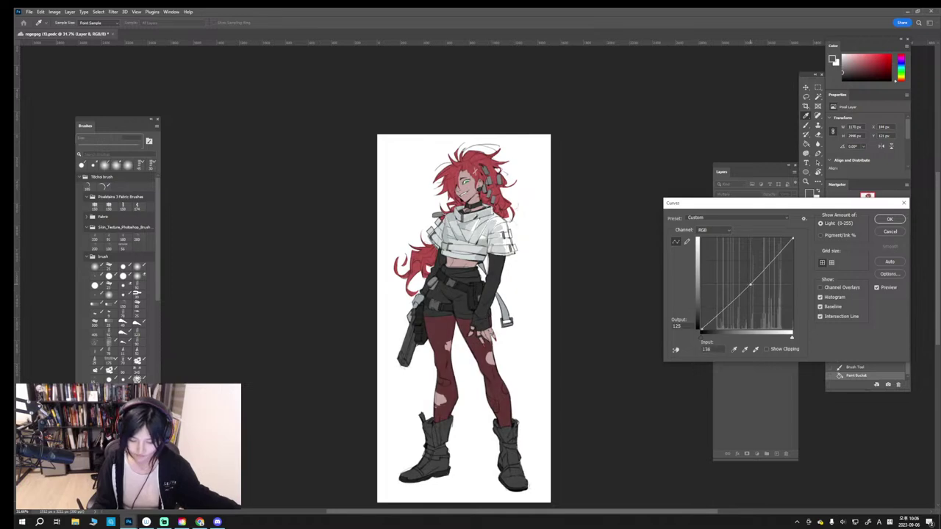
pyautogui.click(889, 220)
# Step: Compare the drawing with and without the colour layer by toggling its visibility
pyautogui.scroll(3, 460, 209)
pyautogui.click(719, 245)
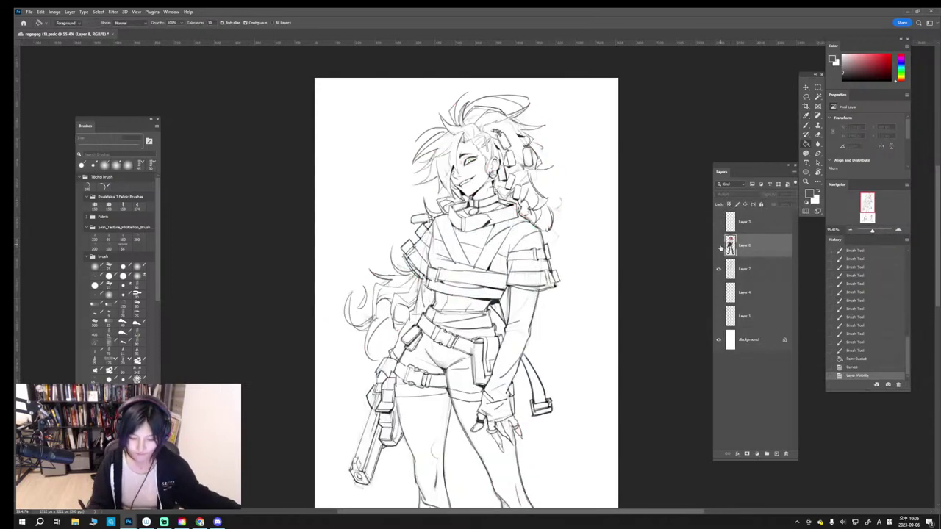
pyautogui.click(719, 246)
pyautogui.click(720, 245)
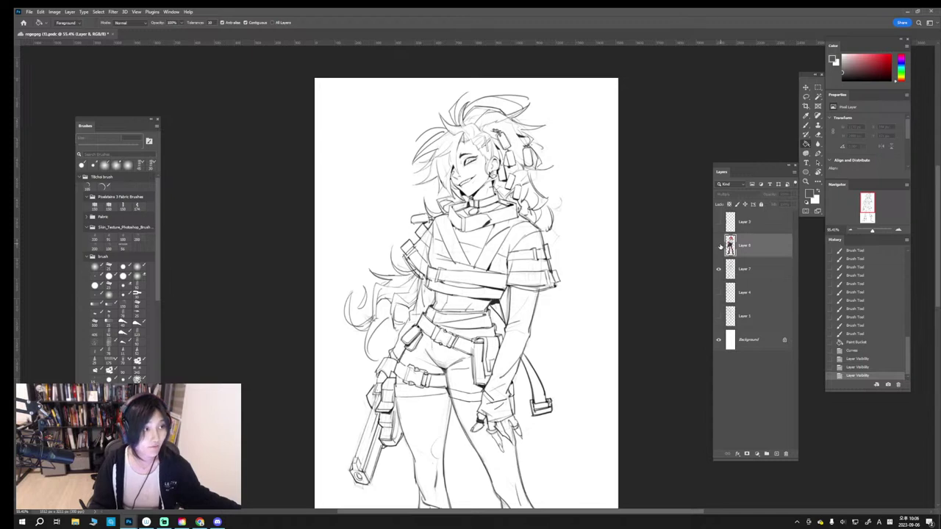
pyautogui.click(720, 246)
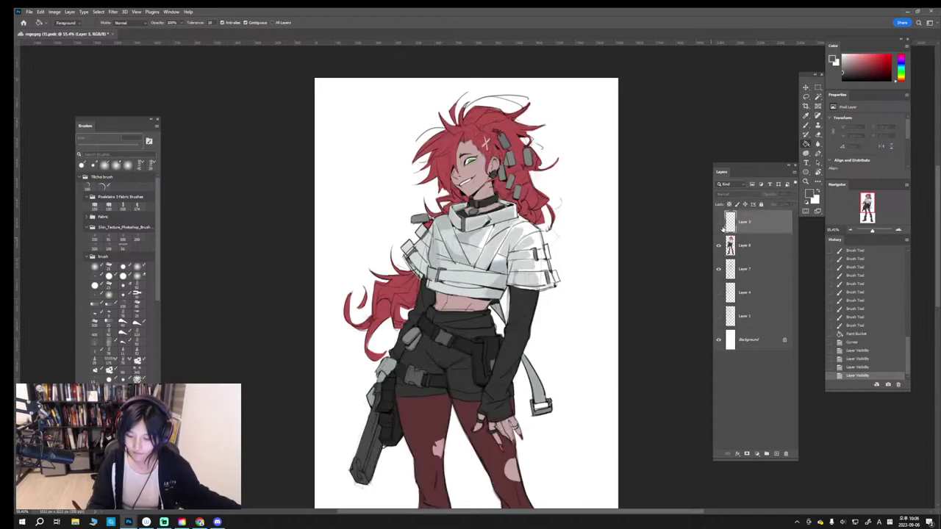
# Step: Select the line-art layer, Layer 7, for brushing and lock its transparent pixels
pyautogui.click(731, 269)
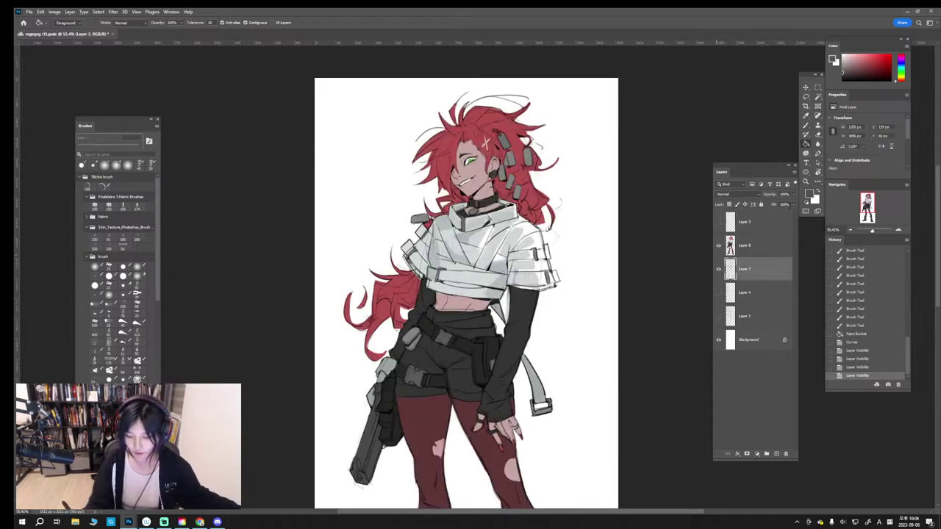
pyautogui.press('b')
pyautogui.click(729, 204)
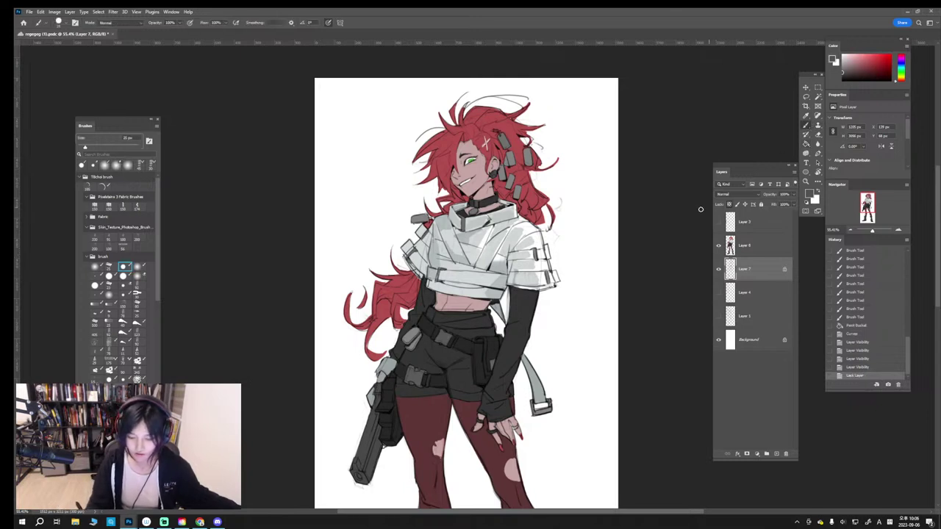
# Step: Recolour the line art on the top's wrapped band with a large brush and a darker version of the sampled shirt grey
pyautogui.press(']')
pyautogui.press(']')
pyautogui.press(']')
pyautogui.press(']')
pyautogui.press(']')
pyautogui.press(']')
pyautogui.press(']')
pyautogui.press(']')
pyautogui.press(']')
pyautogui.press(']')
pyautogui.press(']')
pyautogui.keyDown('alt'); pyautogui.click(482, 280); pyautogui.keyUp('alt')
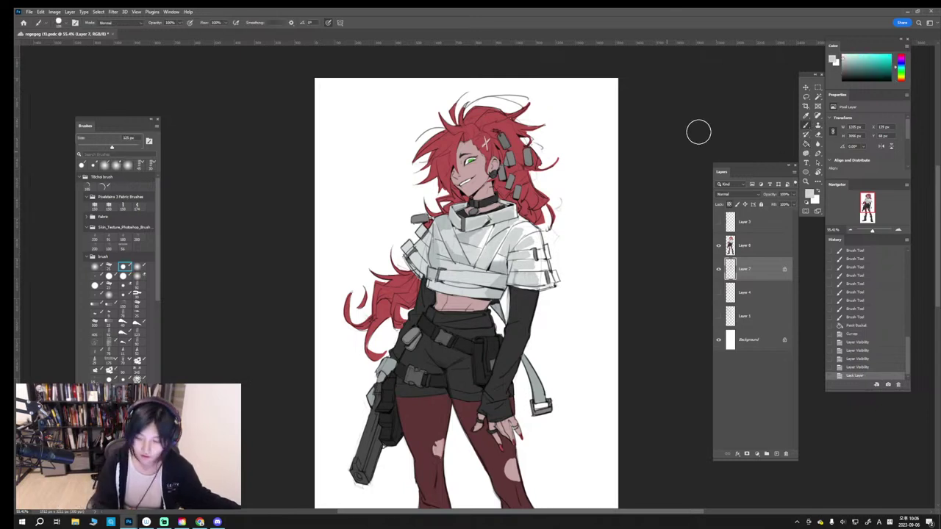
pyautogui.moveTo(843, 63); pyautogui.dragTo(843, 69)
pyautogui.press(']')
pyautogui.moveTo(481, 273)
pyautogui.mouseDown()
pyautogui.moveTo(496, 245)
pyautogui.moveTo(500, 252)
pyautogui.moveTo(463, 245)
pyautogui.moveTo(438, 267)
pyautogui.moveTo(483, 278)
pyautogui.mouseUp()
# Step: Recolour the line art across the top's chest and collar folds in dark grey, using a smaller brush of about 45 px
pyautogui.press('[')
pyautogui.press('[')
pyautogui.press('[')
pyautogui.press('[')
pyautogui.press('[')
pyautogui.press('[')
pyautogui.press('[')
pyautogui.press('[')
pyautogui.moveTo(430, 235)
pyautogui.mouseDown()
pyautogui.moveTo(422, 276)
pyautogui.moveTo(495, 284)
pyautogui.moveTo(527, 267)
pyautogui.mouseUp()
pyautogui.press(']')
pyautogui.press(']')
pyautogui.press(']')
pyautogui.press(']')
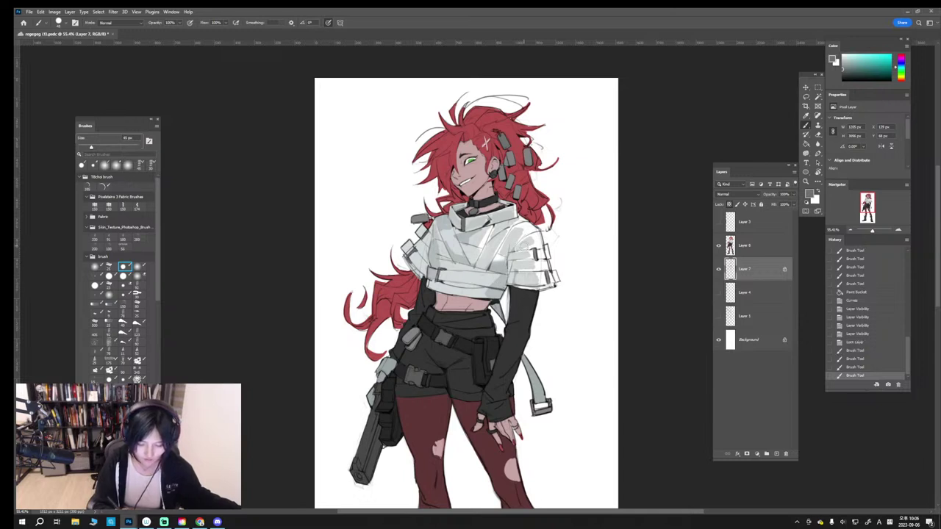
pyautogui.moveTo(454, 225); pyautogui.dragTo(474, 232)
pyautogui.moveTo(482, 234)
pyautogui.mouseDown()
pyautogui.moveTo(493, 227)
pyautogui.moveTo(487, 240)
pyautogui.mouseUp()
# Step: Recolour the outlines from the wrapped band to the far sleeve's straps in a very dark teal-grey with a larger brush
pyautogui.press('d')
pyautogui.press(']')
pyautogui.press(']')
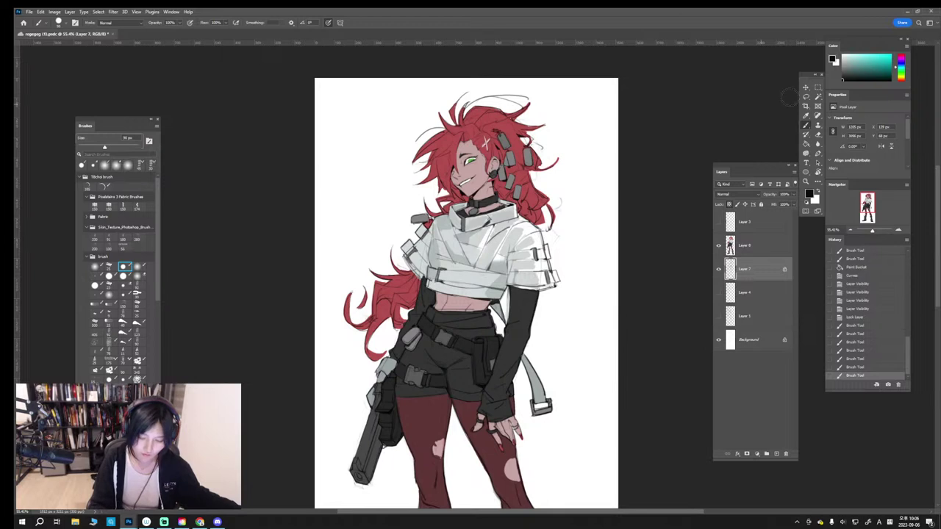
pyautogui.click(853, 76)
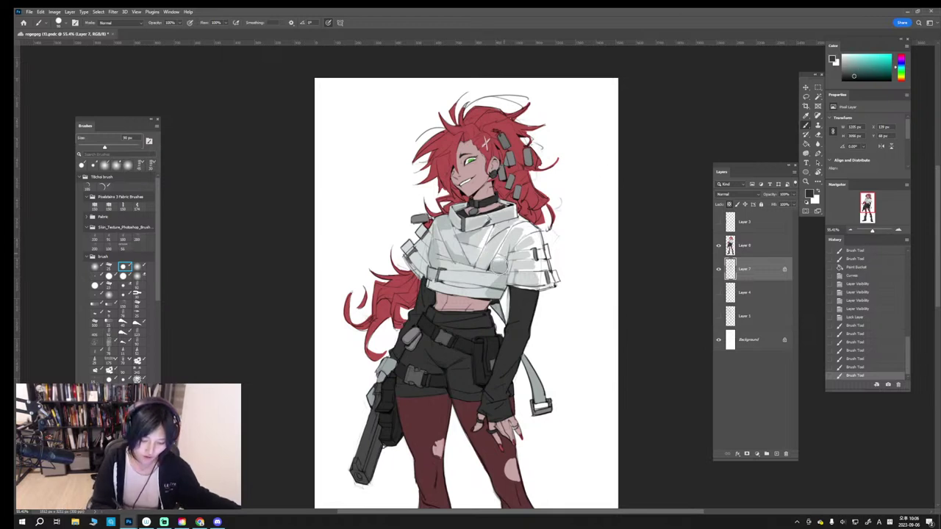
pyautogui.moveTo(461, 275)
pyautogui.mouseDown()
pyautogui.moveTo(440, 275)
pyautogui.moveTo(411, 240)
pyautogui.moveTo(403, 252)
pyautogui.mouseUp()
# Step: Darken the line art on the sleeve straps, hanging belt strap and chest folds with the same dark grey and a 70 px brush
pyautogui.press('[')
pyautogui.press('[')
pyautogui.press('[')
pyautogui.press('[')
pyautogui.press('[')
pyautogui.press(']')
pyautogui.press(']')
pyautogui.press(']')
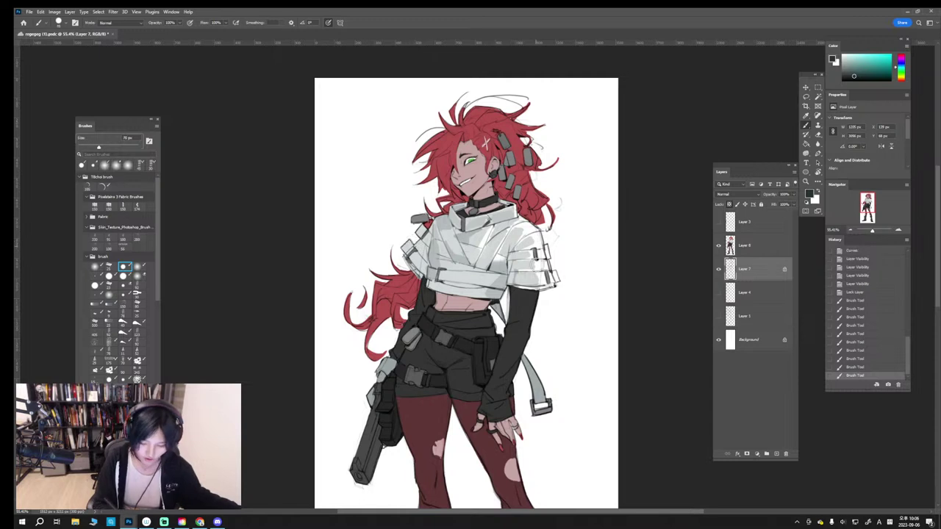
pyautogui.click(553, 259)
pyautogui.click(538, 359)
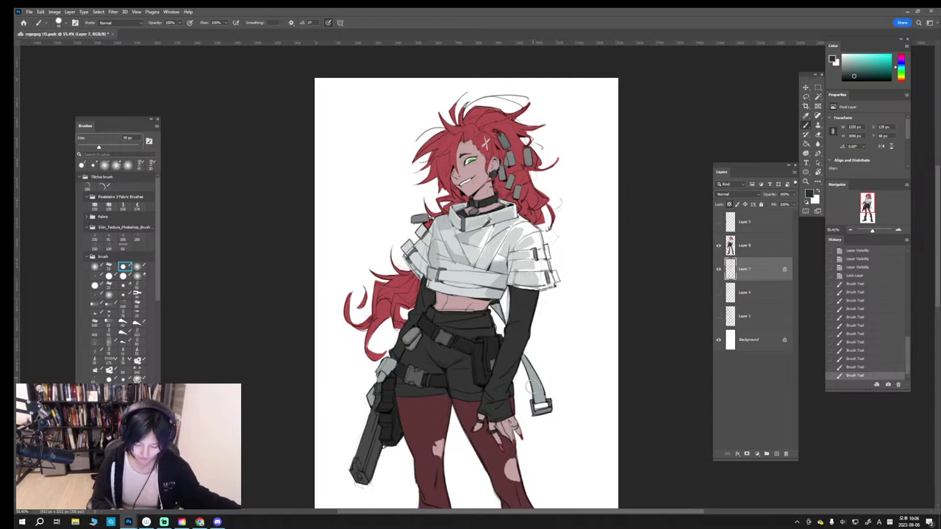
pyautogui.moveTo(445, 238); pyautogui.dragTo(458, 225)
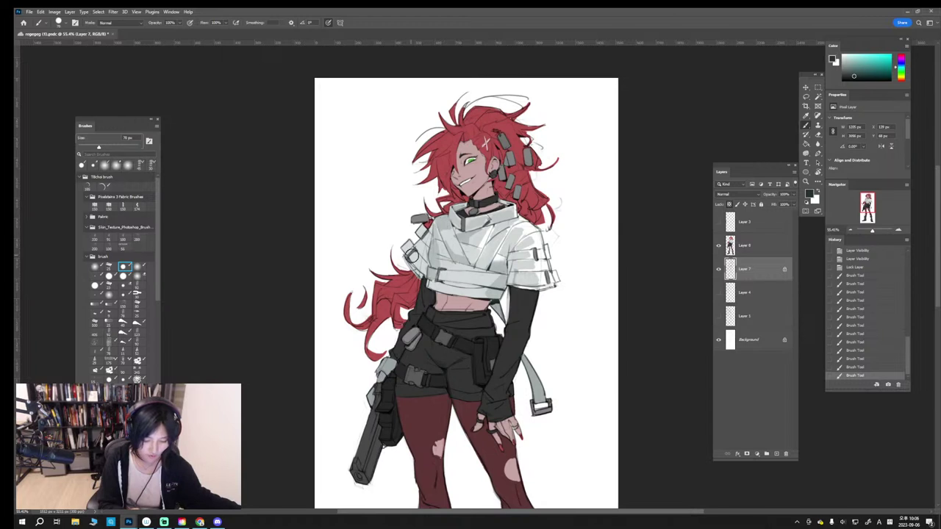
pyautogui.moveTo(410, 256); pyautogui.dragTo(426, 237)
# Step: Switch to the Multiply colour layer and touch up the choker with a sampled dark colour and a 10 px brush
pyautogui.press('[')
pyautogui.press('[')
pyautogui.press('[')
pyautogui.press('[')
pyautogui.press('[')
pyautogui.click(778, 238)
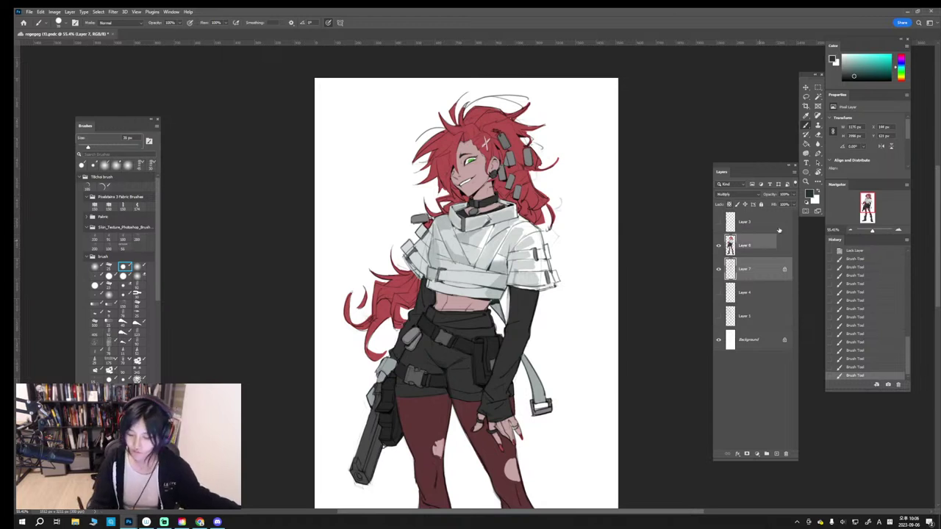
pyautogui.click(860, 58)
pyautogui.press('[')
pyautogui.press('[')
pyautogui.press('[')
pyautogui.press('[')
pyautogui.press('[')
pyautogui.keyDown('alt'); pyautogui.click(488, 200); pyautogui.keyUp('alt')
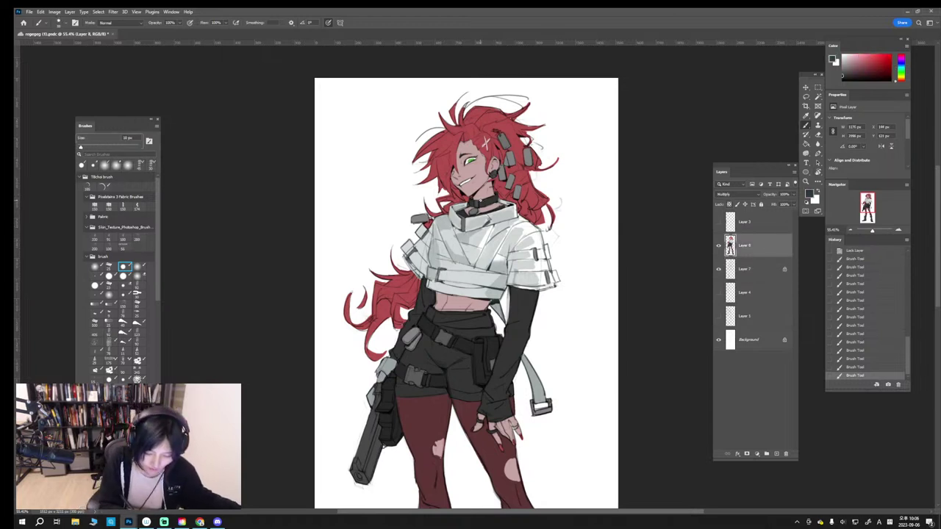
pyautogui.click(482, 200)
pyautogui.moveTo(483, 201); pyautogui.dragTo(493, 197)
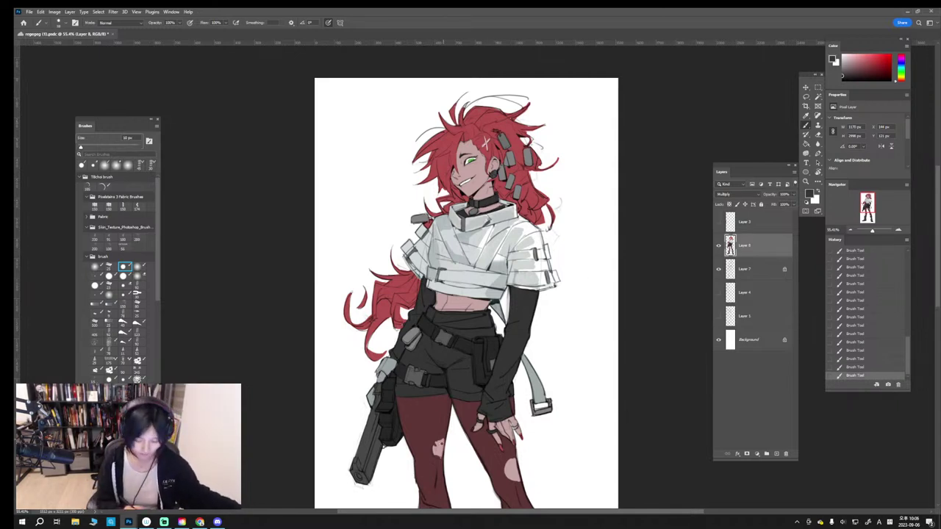
# Step: Reshape the tear in the tights on the gun-side leg, using the sampled skin and tights colours
pyautogui.keyDown('alt'); pyautogui.click(437, 450); pyautogui.keyUp('alt')
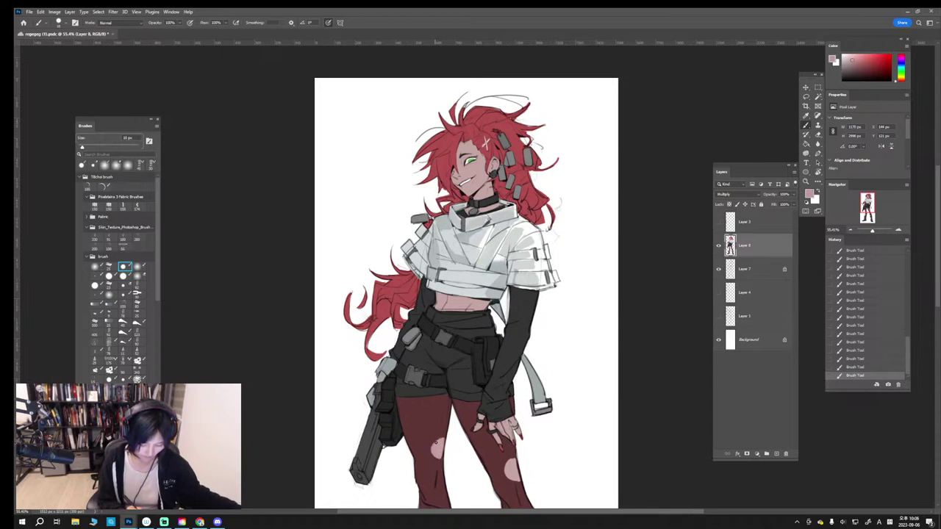
pyautogui.keyDown('alt'); pyautogui.click(441, 454); pyautogui.keyUp('alt')
pyautogui.hotkey('ctrl', 'z')
pyautogui.press(']')
pyautogui.moveTo(435, 444)
pyautogui.mouseDown()
pyautogui.moveTo(447, 439)
pyautogui.moveTo(442, 454)
pyautogui.mouseUp()
pyautogui.press('[')
pyautogui.press('[')
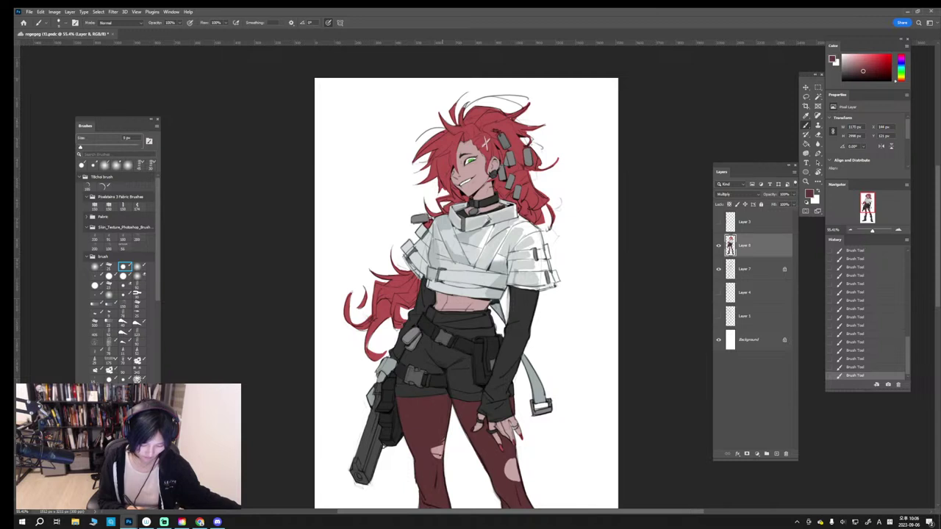
# Step: Touch up the pistol grip with sampled light and dark greys, redoing the first stroke
pyautogui.press(']')
pyautogui.keyDown('alt'); pyautogui.click(386, 377); pyautogui.keyUp('alt')
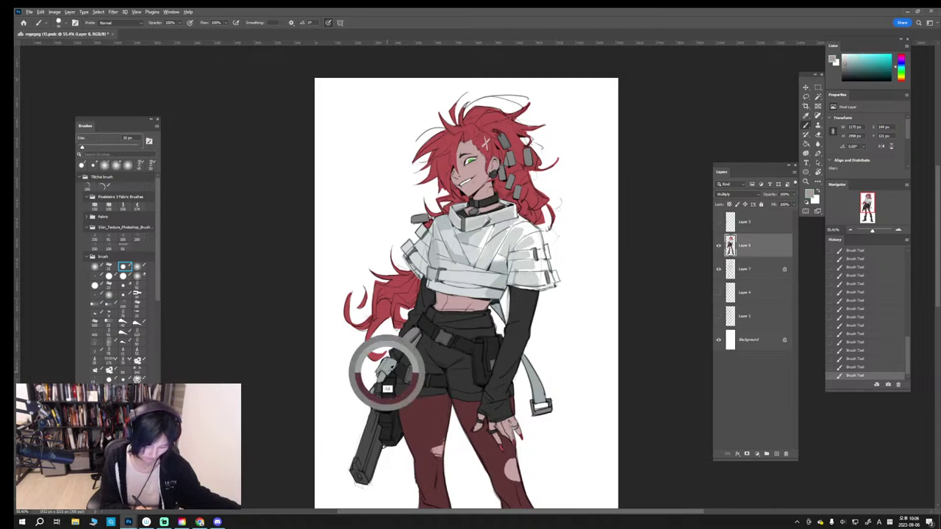
pyautogui.hotkey('ctrl', 'z')
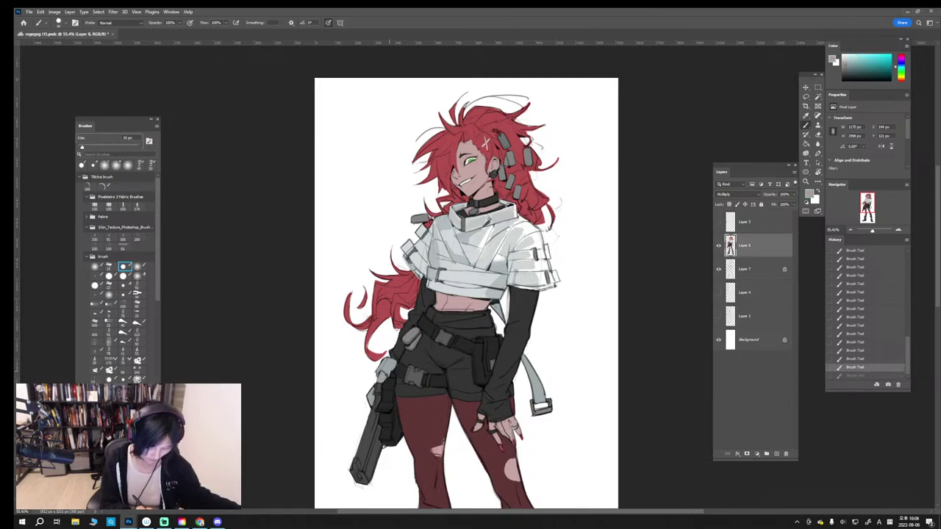
pyautogui.moveTo(390, 366); pyautogui.dragTo(385, 373)
pyautogui.keyDown('alt'); pyautogui.click(374, 393); pyautogui.keyUp('alt')
pyautogui.keyDown('alt'); pyautogui.click(391, 369); pyautogui.keyUp('alt')
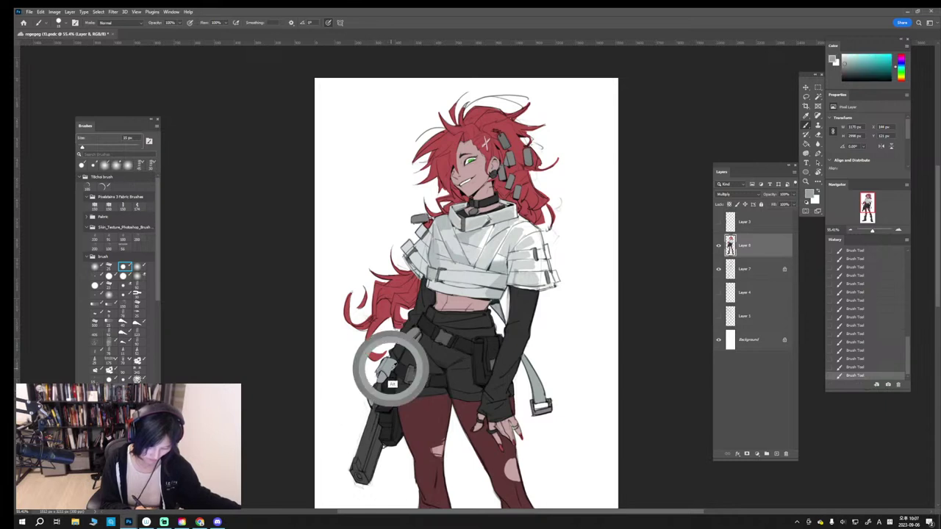
pyautogui.keyDown('alt'); pyautogui.click(398, 363); pyautogui.keyUp('alt')
pyautogui.keyDown('alt'); pyautogui.click(391, 367); pyautogui.keyUp('alt')
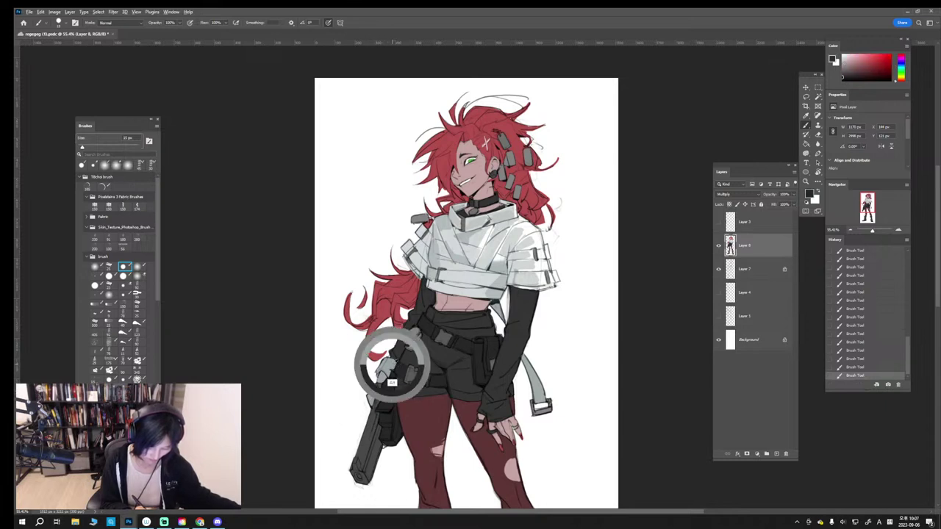
# Step: Clean up the hair edge beside the gun-side forearm with the eraser and the sampled hair red
pyautogui.press('e')
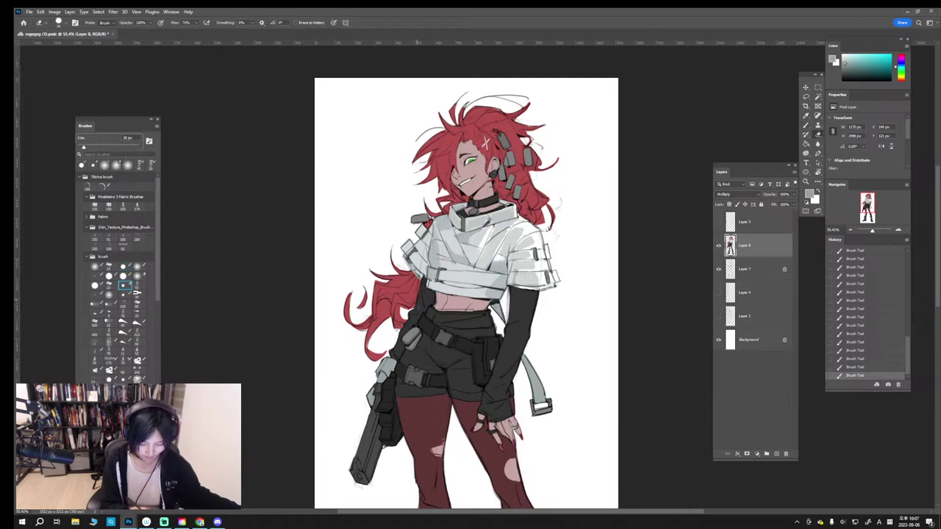
pyautogui.keyDown('alt'); pyautogui.click(404, 325); pyautogui.keyUp('alt')
pyautogui.keyDown('alt'); pyautogui.click(404, 324); pyautogui.keyUp('alt')
pyautogui.click(404, 324)
pyautogui.hotkey('ctrl', 'z')
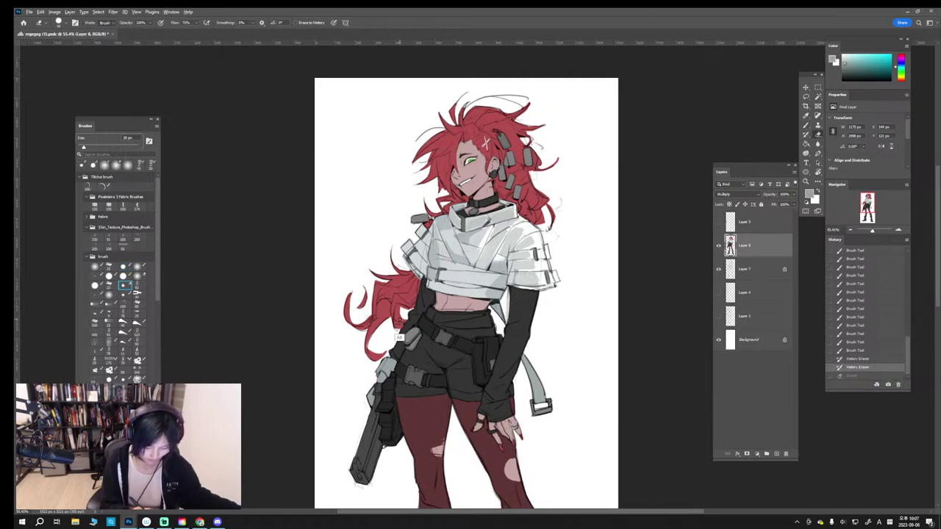
pyautogui.press('b')
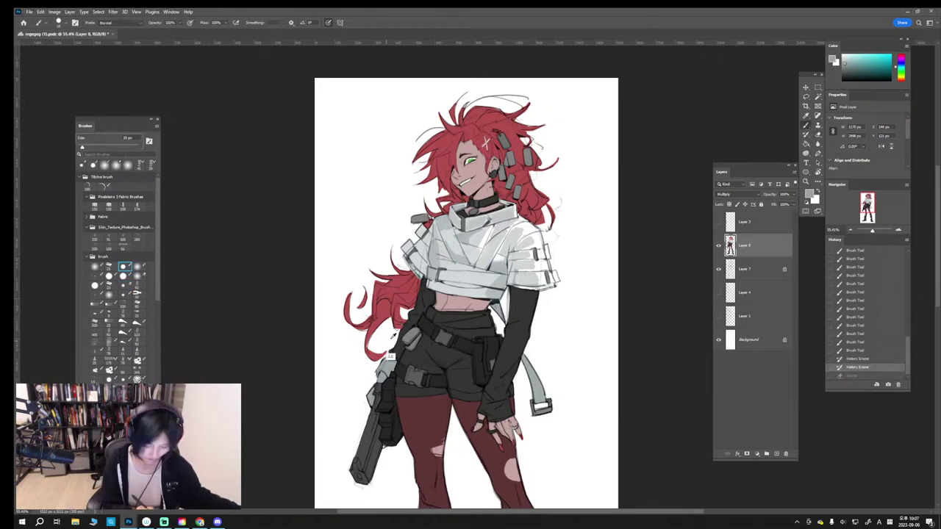
pyautogui.keyDown('alt'); pyautogui.click(399, 322); pyautogui.keyUp('alt')
pyautogui.moveTo(404, 321); pyautogui.dragTo(401, 328)
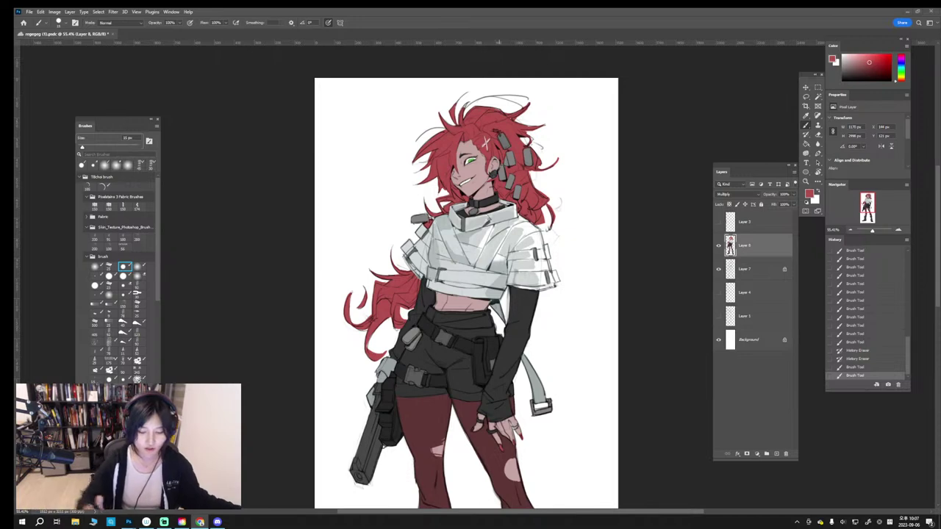
# Step: Add a new empty layer above the colour layer, and reselect the colour layer for close-up work on the head
pyautogui.moveTo(872, 231); pyautogui.dragTo(868, 197)
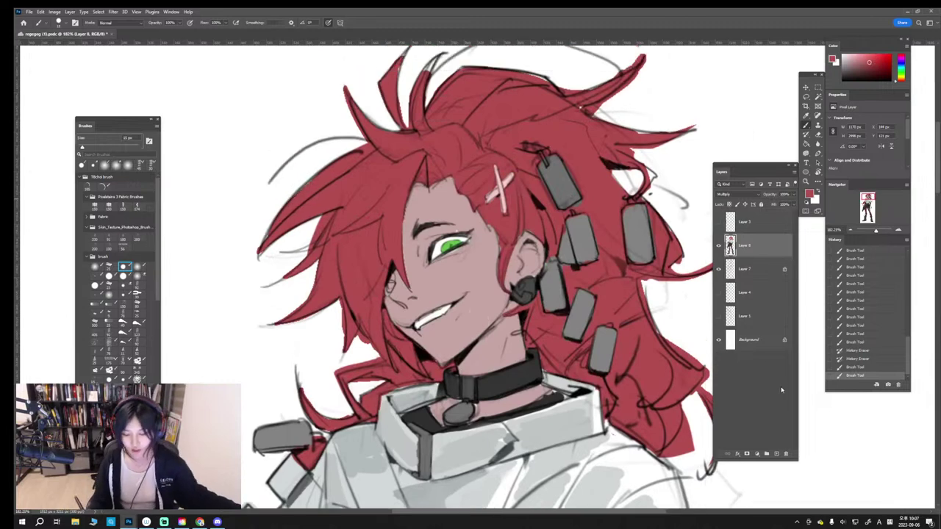
pyautogui.click(776, 454)
pyautogui.press('[')
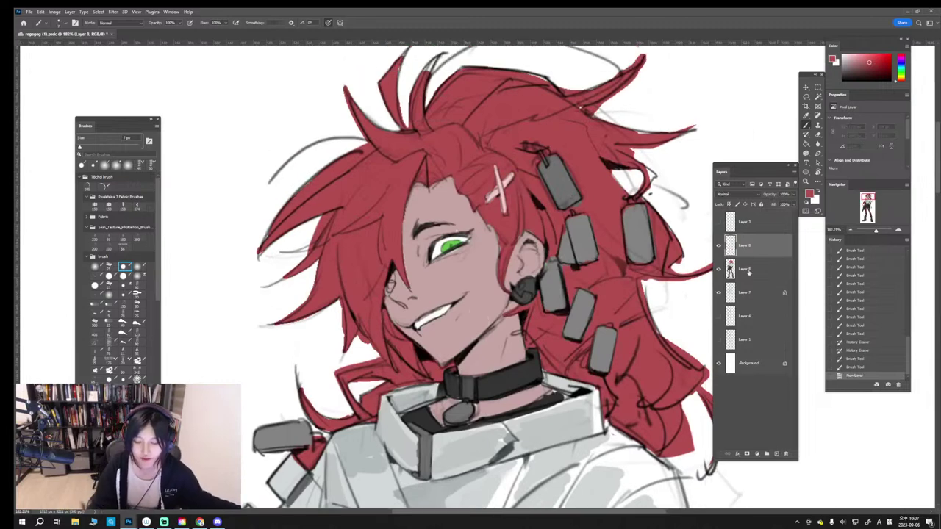
pyautogui.click(749, 271)
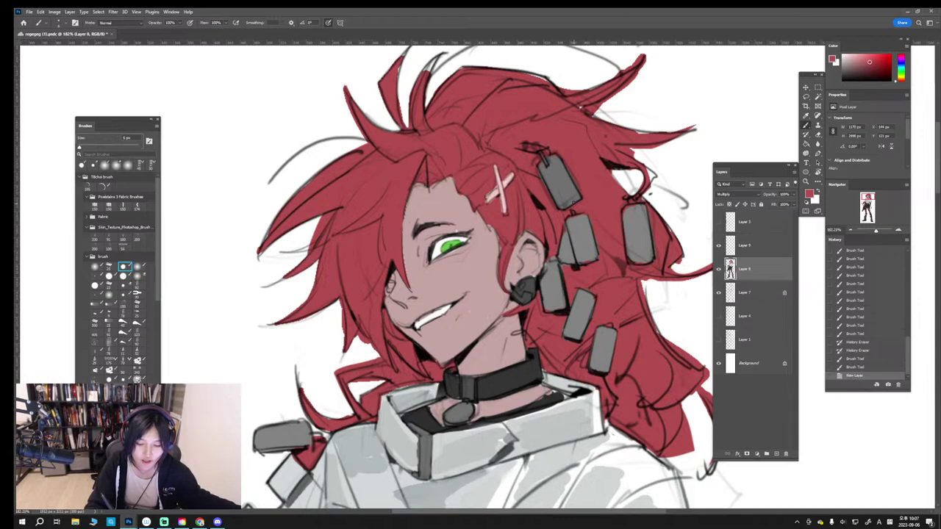
# Step: Clean up the edges of the hair tags and the hair beside the ear with a small brush
pyautogui.moveTo(574, 202); pyautogui.dragTo(566, 208)
pyautogui.moveTo(580, 199)
pyautogui.mouseDown()
pyautogui.moveTo(543, 185)
pyautogui.moveTo(574, 231)
pyautogui.moveTo(577, 267)
pyautogui.moveTo(560, 262)
pyautogui.moveTo(574, 273)
pyautogui.moveTo(574, 297)
pyautogui.mouseUp()
pyautogui.moveTo(552, 255); pyautogui.dragTo(549, 263)
pyautogui.moveTo(550, 257)
pyautogui.mouseDown()
pyautogui.moveTo(542, 270)
pyautogui.moveTo(538, 238)
pyautogui.mouseUp()
# Step: Refine the colour around the ear and the hair strand in front of it with sampled hair and skin colours
pyautogui.keyDown('alt'); pyautogui.click(534, 272); pyautogui.keyUp('alt')
pyautogui.keyDown('alt'); pyautogui.click(537, 234); pyautogui.keyUp('alt')
pyautogui.moveTo(535, 235); pyautogui.dragTo(538, 238)
pyautogui.moveTo(529, 236)
pyautogui.mouseDown()
pyautogui.moveTo(537, 233)
pyautogui.moveTo(499, 249)
pyautogui.moveTo(500, 280)
pyautogui.mouseUp()
pyautogui.keyDown('alt'); pyautogui.click(483, 270); pyautogui.keyUp('alt')
pyautogui.press(']')
pyautogui.keyDown('alt'); pyautogui.click(497, 285); pyautogui.keyUp('alt')
pyautogui.keyDown('alt'); pyautogui.click(489, 319); pyautogui.keyUp('alt')
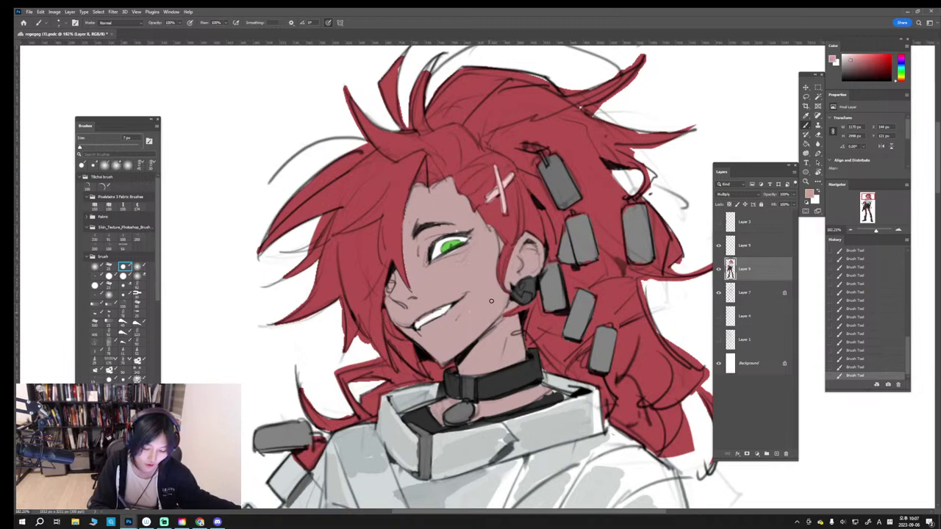
pyautogui.press('h')
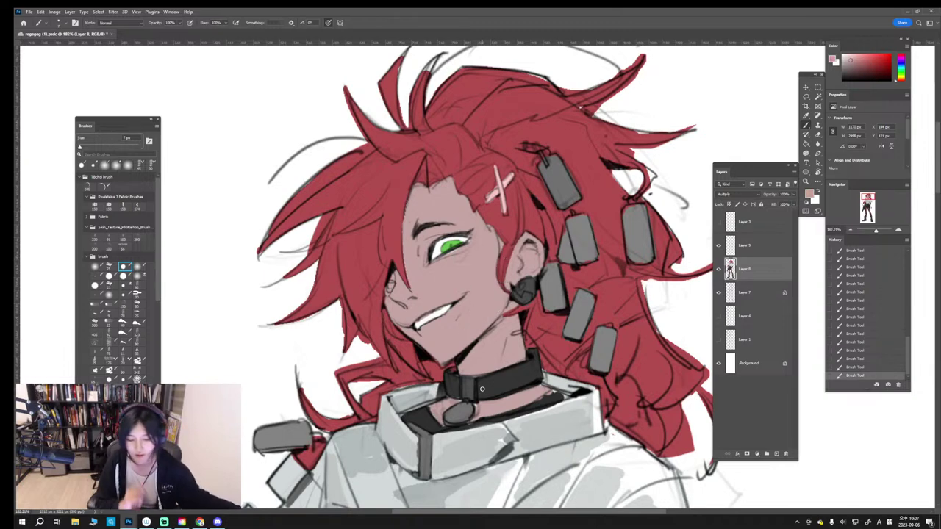
# Step: Repaint the crossed hairpin in its sampled pale pink, and tidy the hair around it with the sampled red at 3 px
pyautogui.keyDown('alt'); pyautogui.click(501, 207); pyautogui.keyUp('alt')
pyautogui.moveTo(504, 188)
pyautogui.mouseDown()
pyautogui.moveTo(502, 215)
pyautogui.moveTo(487, 205)
pyautogui.moveTo(490, 194)
pyautogui.mouseUp()
pyautogui.keyDown('alt'); pyautogui.click(500, 241); pyautogui.keyUp('alt')
pyautogui.press('[')
pyautogui.press('[')
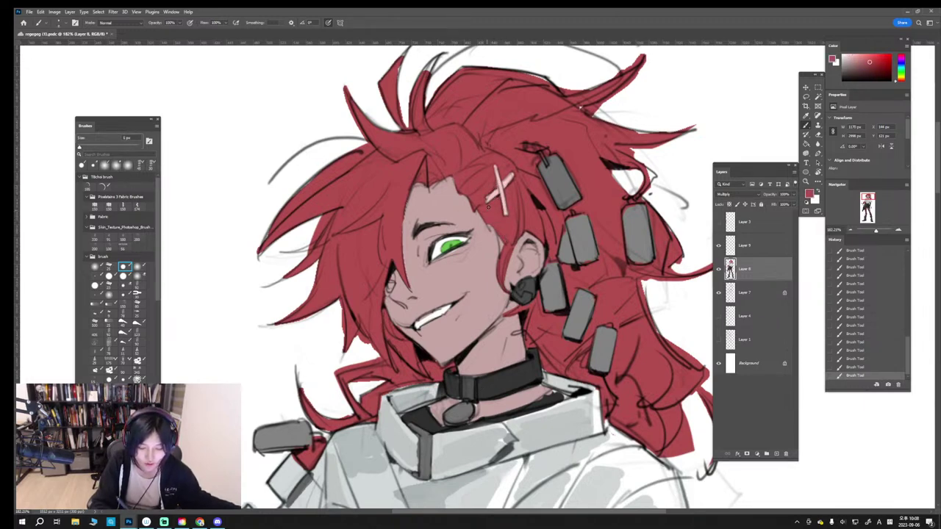
pyautogui.press('h')
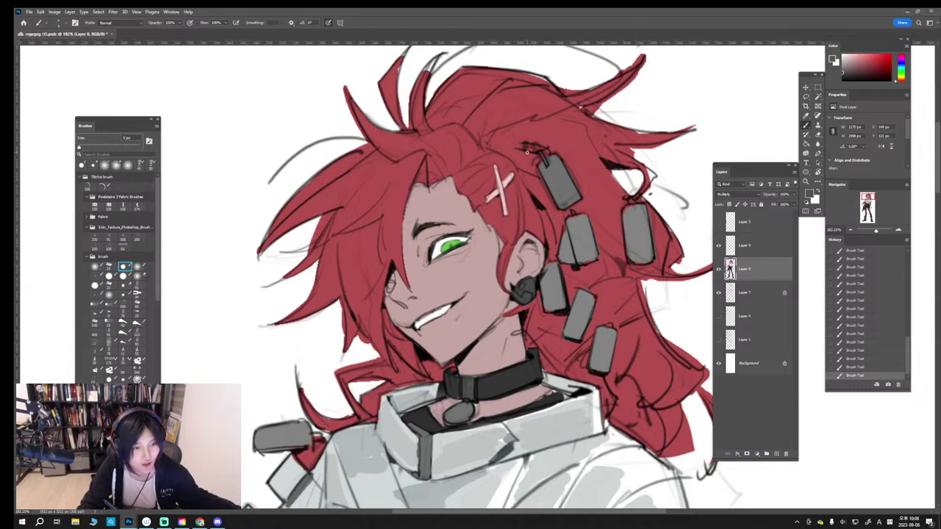
# Step: Draw a thin inner line on the uppermost hair tag with a 2 px brush, trying lighter and darker greys
pyautogui.hotkey('ctrl', 'z')
pyautogui.press('[')
pyautogui.moveTo(547, 175); pyautogui.dragTo(553, 179)
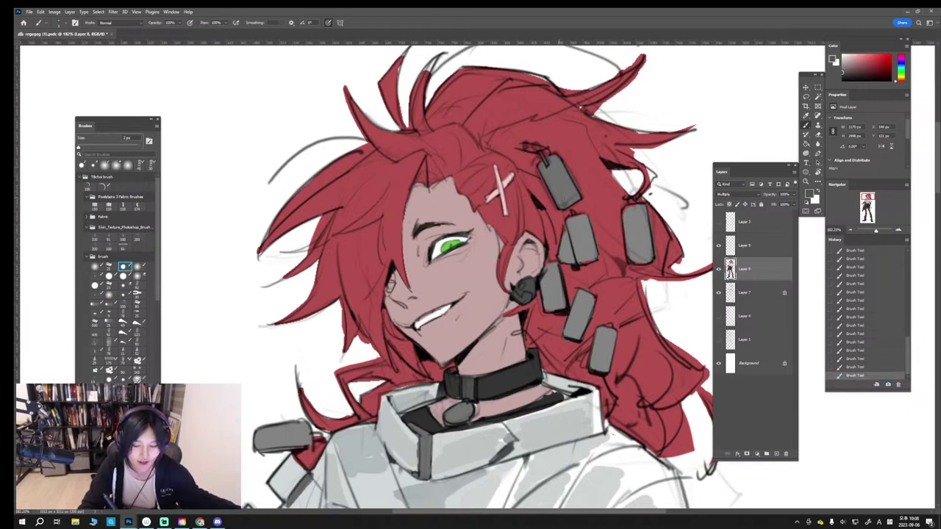
pyautogui.hotkey('ctrl', 'z')
pyautogui.click(843, 64)
pyautogui.press('h')
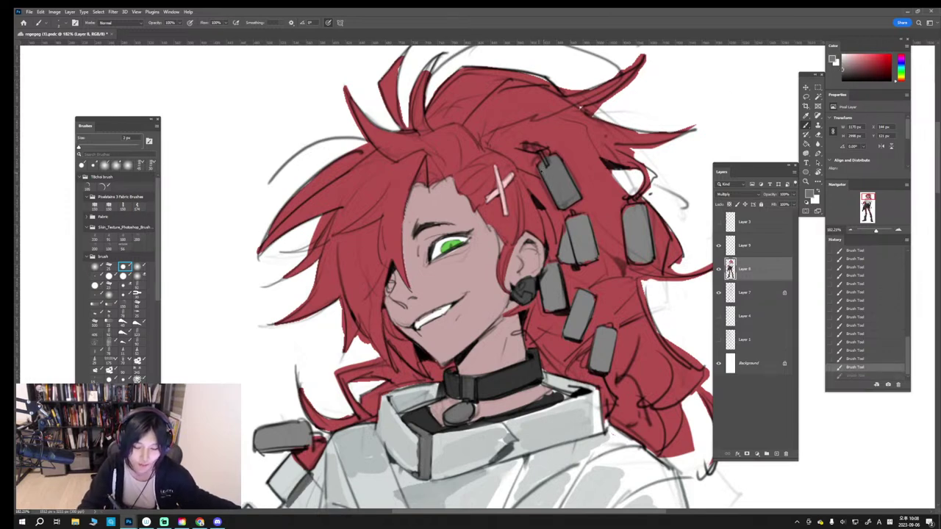
pyautogui.hotkey('ctrl', 'shift', 'z')
pyautogui.click(842, 74)
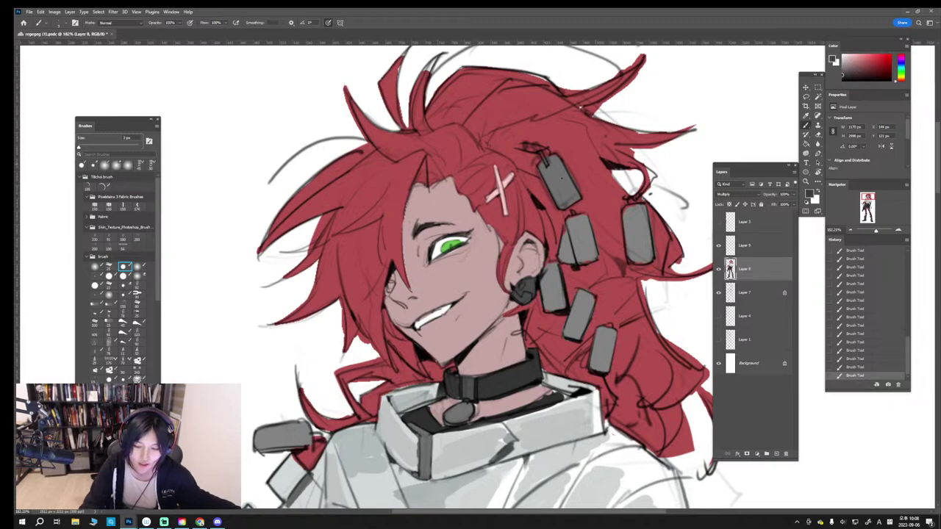
# Step: Compare the uppermost hair tag with and without its latest inner-line strokes by undoing and redoing them
pyautogui.press('h')
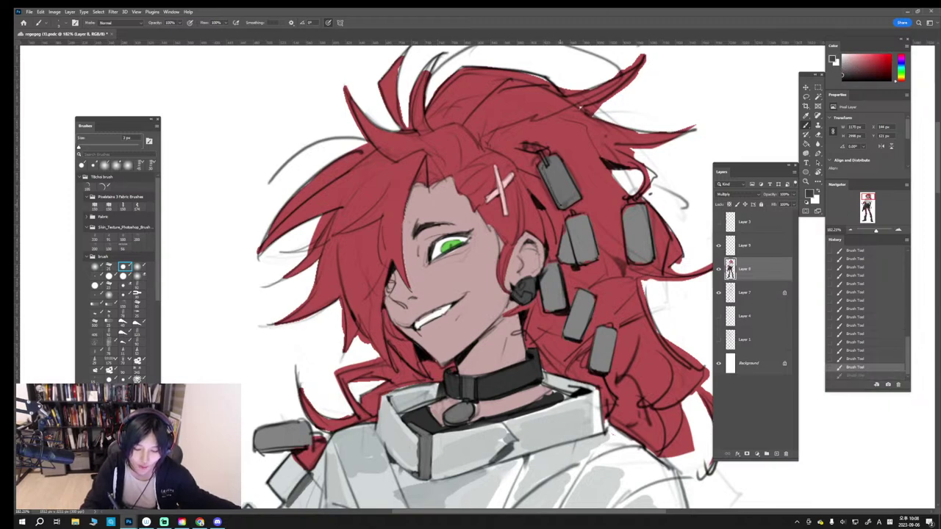
pyautogui.hotkey('ctrl', 'z')
pyautogui.hotkey('ctrl', 'z')
pyautogui.press('h')
pyautogui.hotkey('ctrl', 'shift', 'z')
pyautogui.hotkey('ctrl', 'shift', 'z')
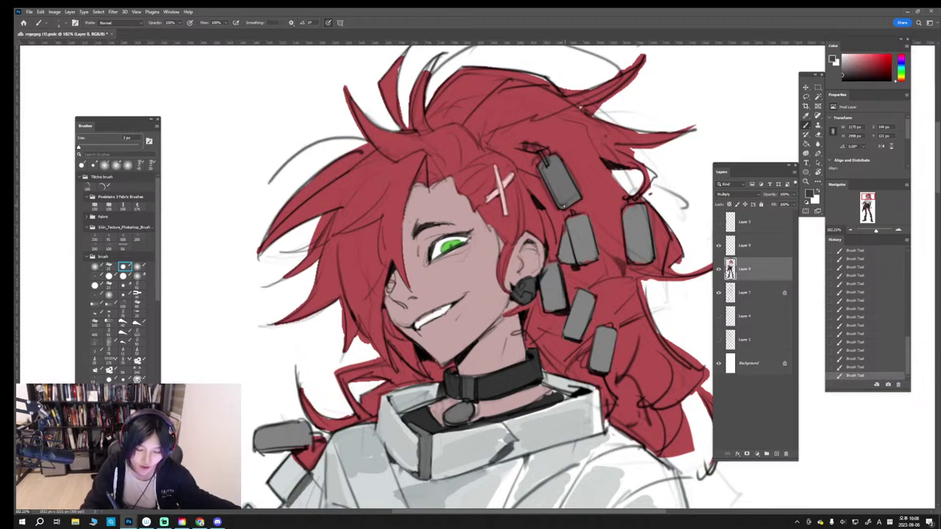
# Step: Complete the thin dark inner border on the uppermost hair tag, redoing stray strokes, and start one on the tag below
pyautogui.moveTo(565, 207)
pyautogui.mouseDown()
pyautogui.moveTo(578, 199)
pyautogui.moveTo(554, 158)
pyautogui.moveTo(579, 199)
pyautogui.mouseUp()
pyautogui.hotkey('ctrl', 'z')
pyautogui.click(553, 159)
pyautogui.hotkey('ctrl', 'z')
pyautogui.hotkey('ctrl', 'z')
pyautogui.moveTo(559, 163)
pyautogui.mouseDown()
pyautogui.moveTo(579, 197)
pyautogui.moveTo(579, 257)
pyautogui.mouseUp()
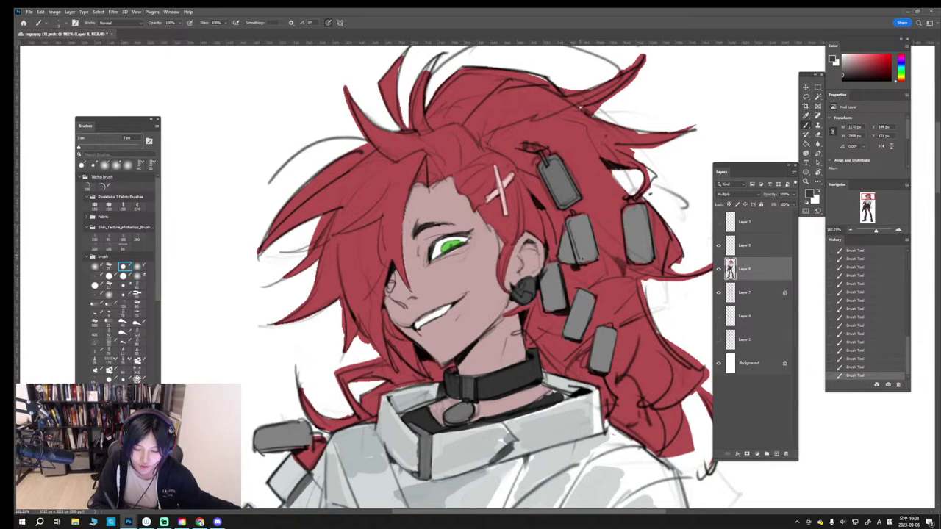
# Step: Finish the dark inner border on the second hair tag and draw a thin inner line on the tag partly hidden behind it
pyautogui.moveTo(586, 220); pyautogui.dragTo(594, 256)
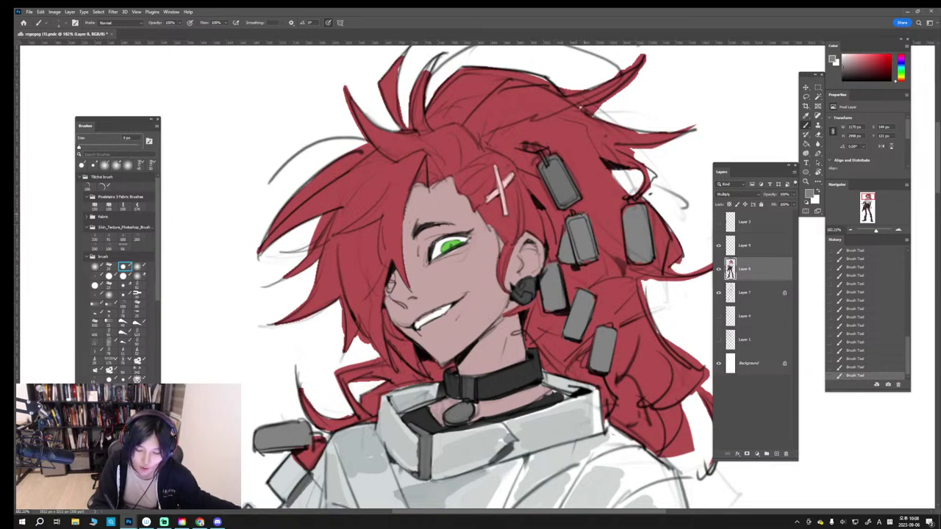
pyautogui.click(842, 77)
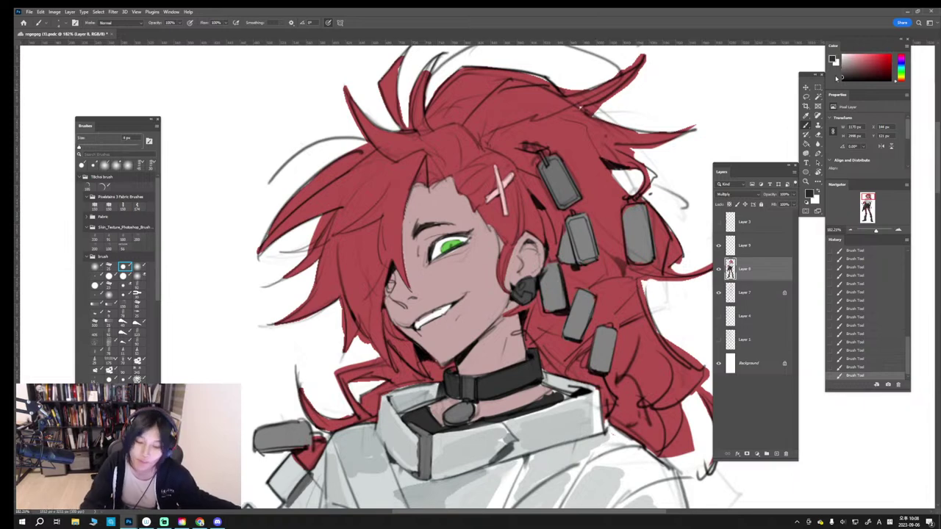
pyautogui.keyDown('alt'); pyautogui.click(563, 257); pyautogui.keyUp('alt')
pyautogui.press('[')
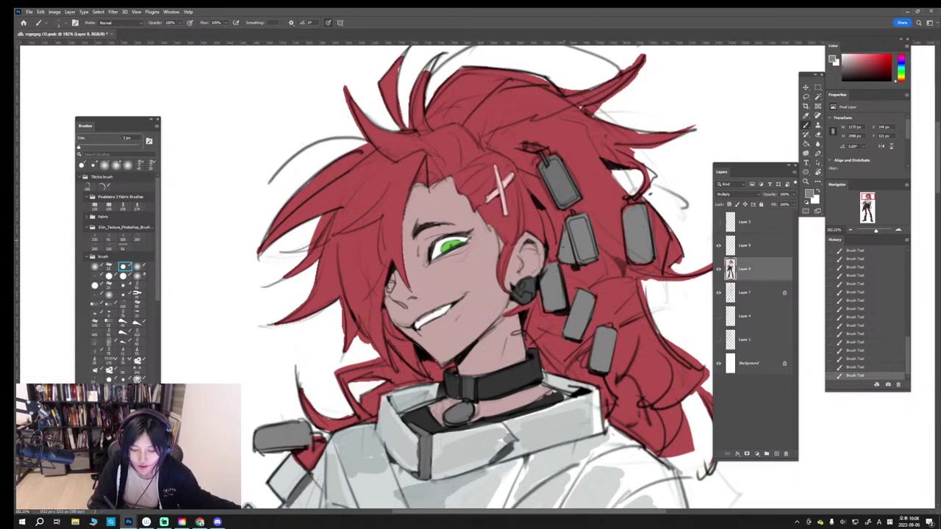
pyautogui.click(843, 75)
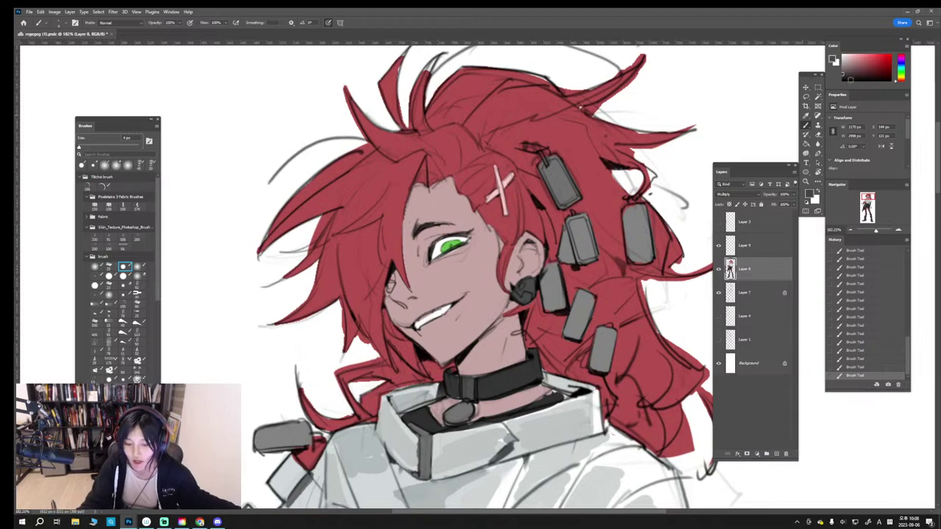
pyautogui.hotkey('ctrl', 'z')
pyautogui.press('[')
pyautogui.moveTo(567, 232); pyautogui.dragTo(563, 253)
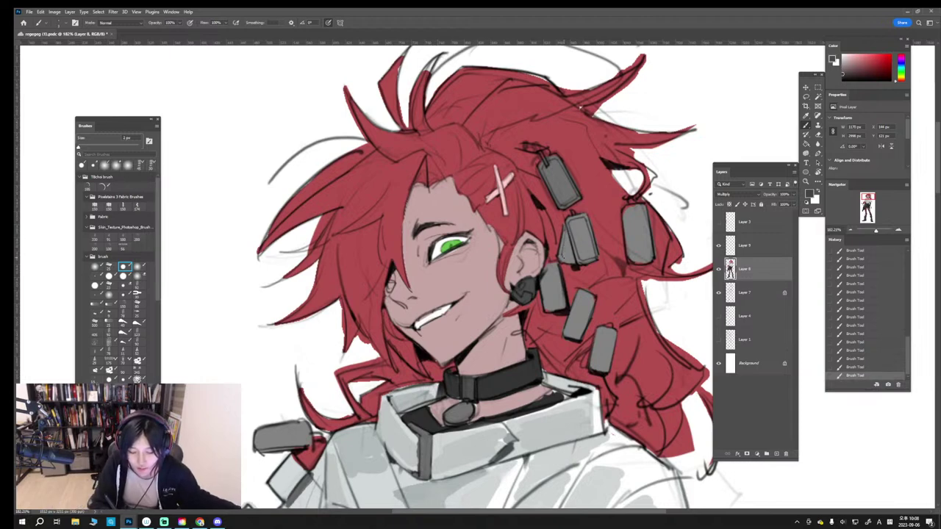
# Step: Clean up the edge of the hair tag farthest from the face using the sampled hair red
pyautogui.keyDown('alt'); pyautogui.click(628, 223); pyautogui.keyUp('alt')
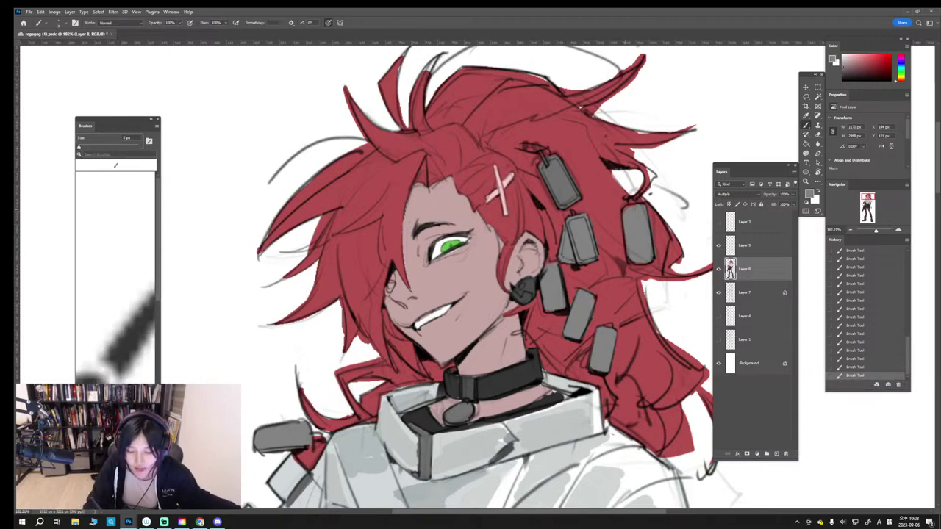
pyautogui.keyDown('alt'); pyautogui.click(660, 250); pyautogui.keyUp('alt')
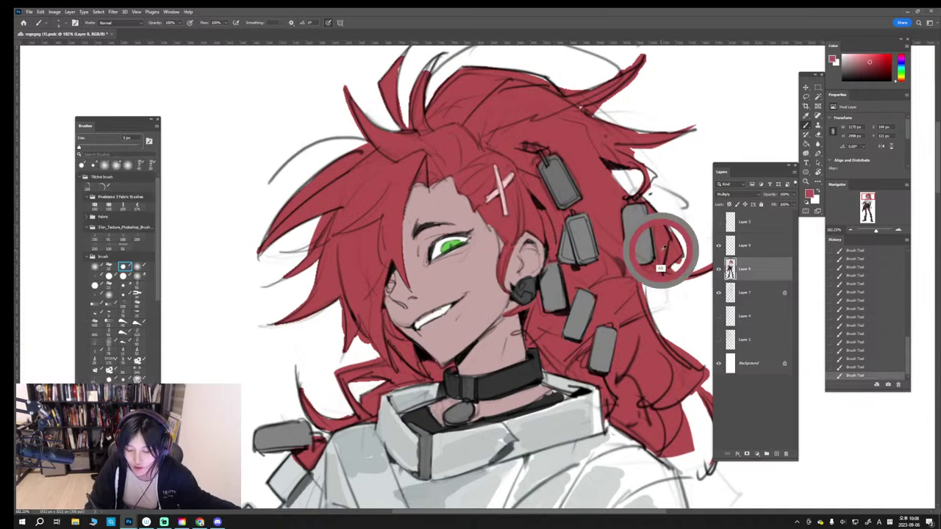
pyautogui.moveTo(656, 249)
pyautogui.mouseDown()
pyautogui.moveTo(654, 229)
pyautogui.moveTo(654, 253)
pyautogui.mouseUp()
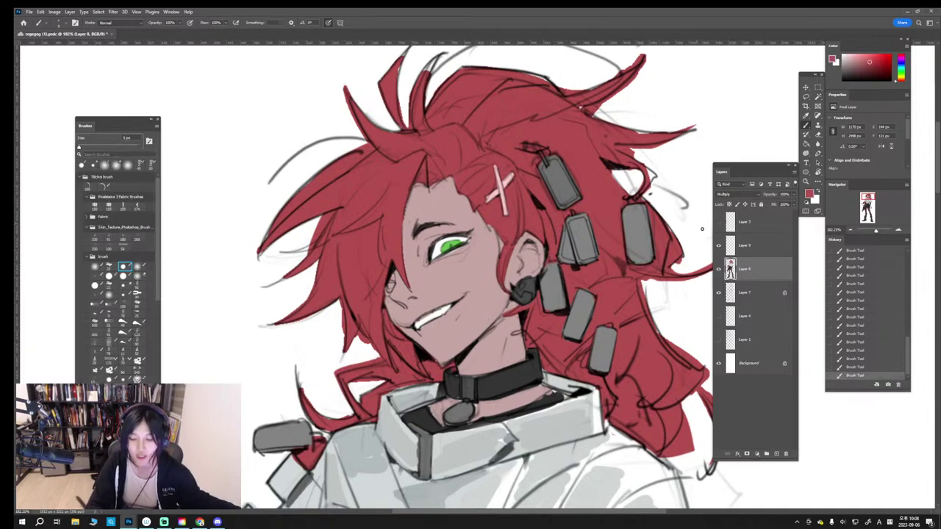
pyautogui.moveTo(664, 220)
pyautogui.mouseDown()
pyautogui.moveTo(681, 255)
pyautogui.moveTo(650, 278)
pyautogui.mouseUp()
# Step: Draw the near-side and lower inner border lines on the hair tag farthest from the face in dark grey at 2 px, redoing stray strokes
pyautogui.press(']')
pyautogui.press(']')
pyautogui.click(843, 70)
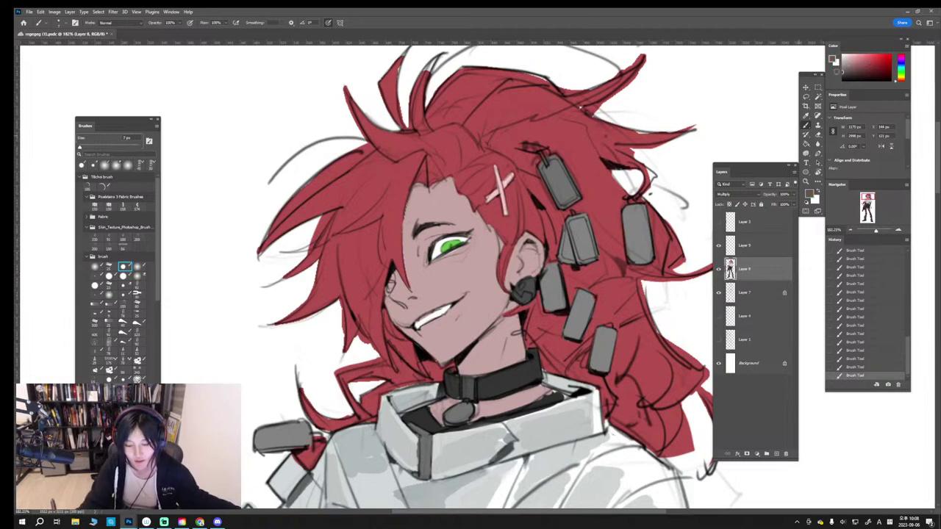
pyautogui.press('[')
pyautogui.press('[')
pyautogui.press('[')
pyautogui.click(842, 75)
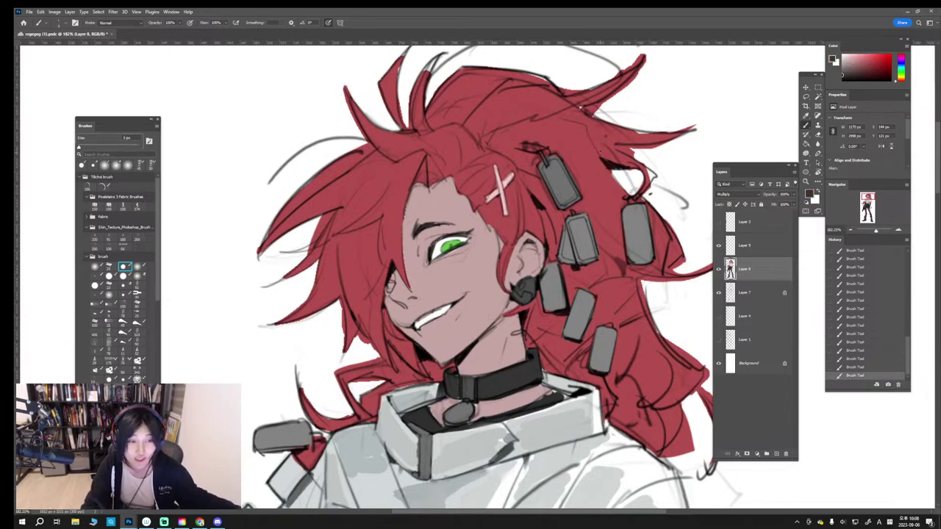
pyautogui.press('[')
pyautogui.moveTo(625, 214); pyautogui.dragTo(629, 258)
pyautogui.hotkey('ctrl', 'z')
pyautogui.hotkey('ctrl', 'z')
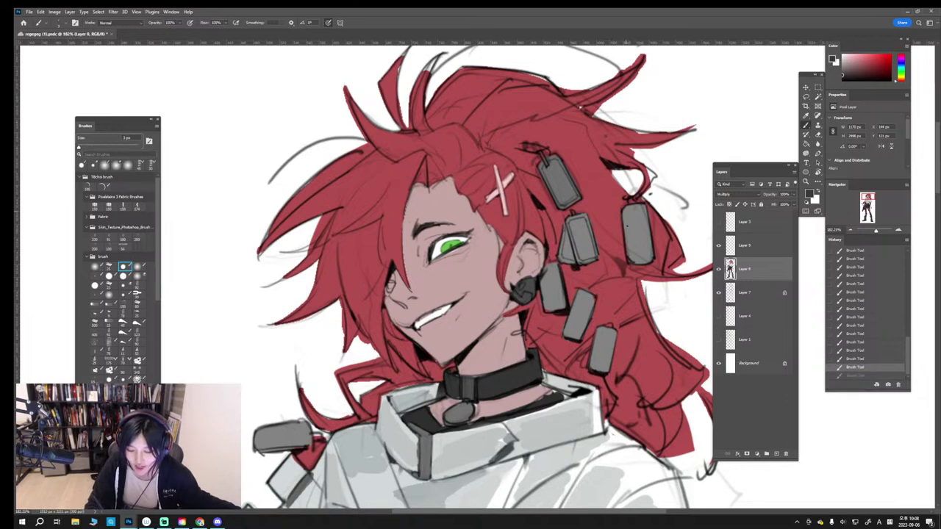
pyautogui.hotkey('ctrl', 'z')
pyautogui.moveTo(625, 215)
pyautogui.mouseDown()
pyautogui.moveTo(632, 258)
pyautogui.moveTo(650, 257)
pyautogui.mouseUp()
# Step: Complete the dark inner border along the outer side and upper corner of the hair tag farthest from the face
pyautogui.hotkey('ctrl', 'z')
pyautogui.hotkey('ctrl', 'z')
pyautogui.moveTo(644, 213); pyautogui.dragTo(652, 256)
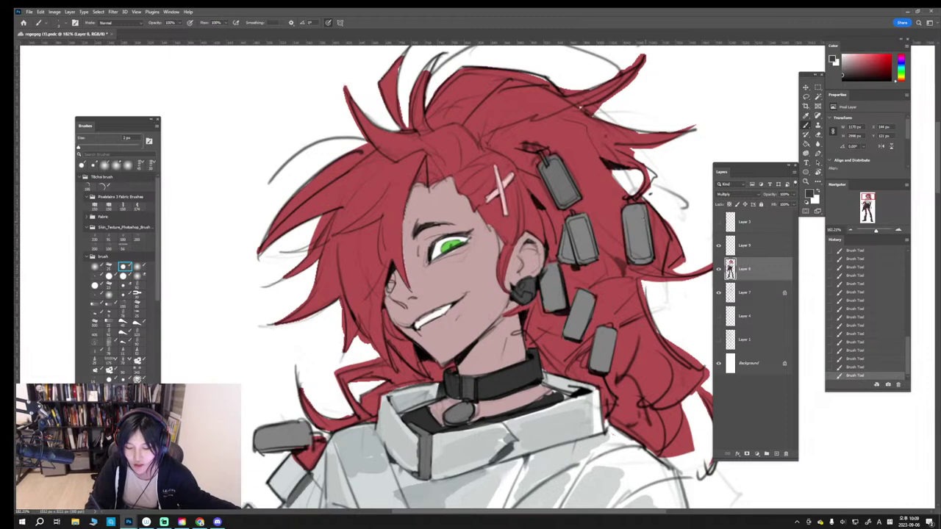
pyautogui.hotkey('ctrl', 'z')
pyautogui.moveTo(627, 211); pyautogui.dragTo(635, 208)
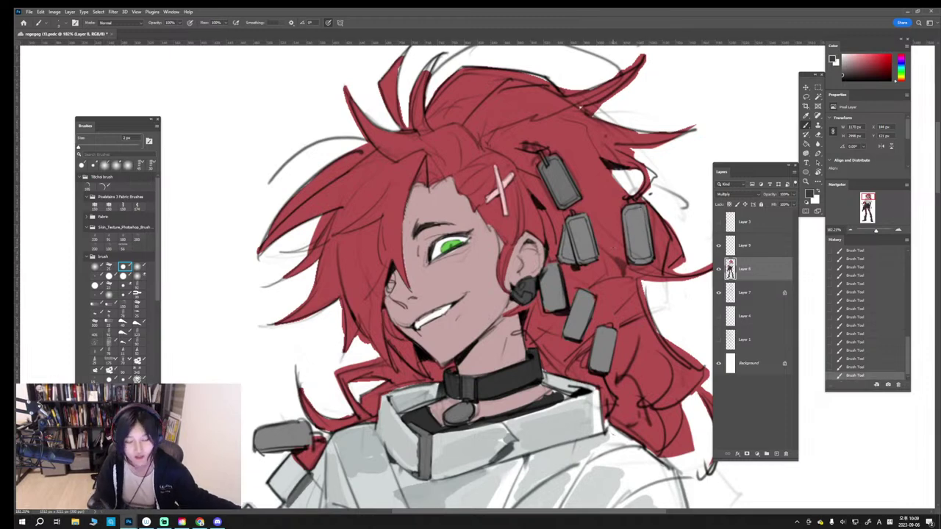
# Step: Touch up the lower edge of the hair tag beside the earring with the sampled grey and a larger brush
pyautogui.keyDown('alt'); pyautogui.click(549, 324); pyautogui.keyUp('alt')
pyautogui.press(']')
pyautogui.press(']')
pyautogui.press(']')
pyautogui.moveTo(554, 310); pyautogui.dragTo(546, 316)
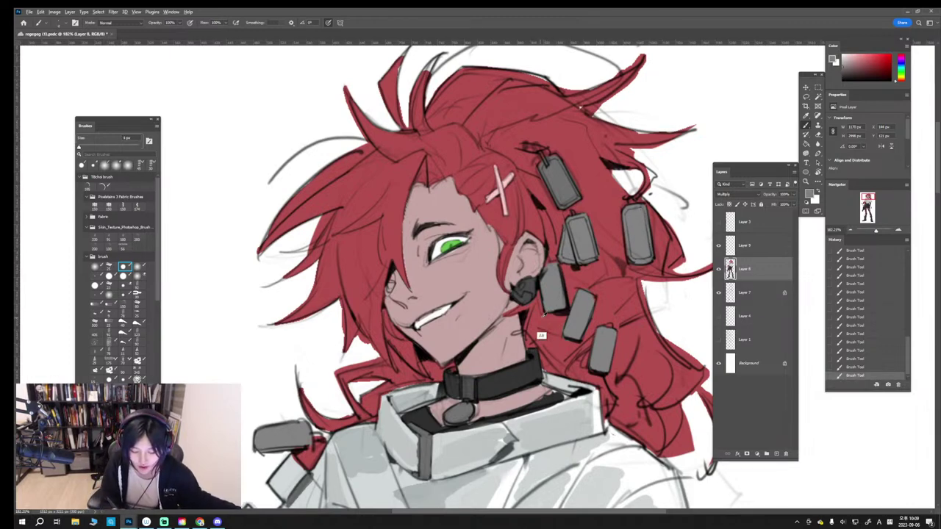
pyautogui.keyDown('alt'); pyautogui.click(538, 339); pyautogui.keyUp('alt')
# Step: Draw a thin black inner border on the hair tag beside the earring with a 2 px brush, redoing stray strokes
pyautogui.moveTo(845, 77); pyautogui.dragTo(818, 88)
pyautogui.press('[')
pyautogui.press('[')
pyautogui.press('[')
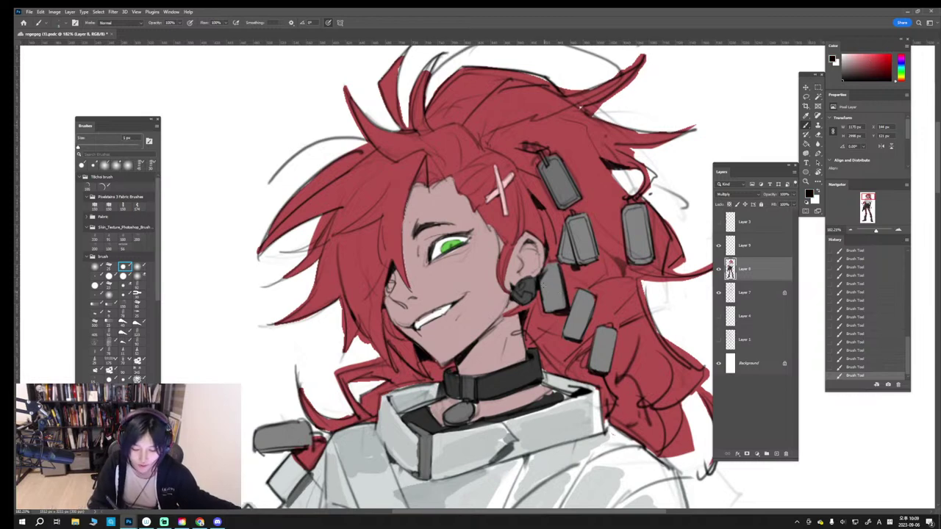
pyautogui.hotkey('ctrl', 'z')
pyautogui.moveTo(543, 284)
pyautogui.mouseDown()
pyautogui.moveTo(547, 306)
pyautogui.moveTo(563, 304)
pyautogui.mouseUp()
pyautogui.hotkey('ctrl', 'z')
pyautogui.hotkey('ctrl', 'z')
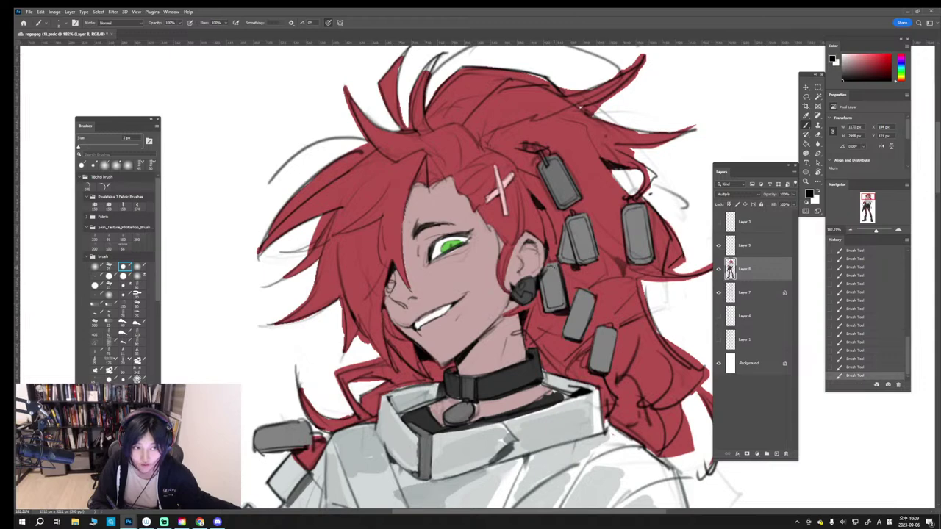
pyautogui.moveTo(556, 270); pyautogui.dragTo(564, 296)
pyautogui.hotkey('ctrl', 'z')
pyautogui.hotkey('ctrl', 'z')
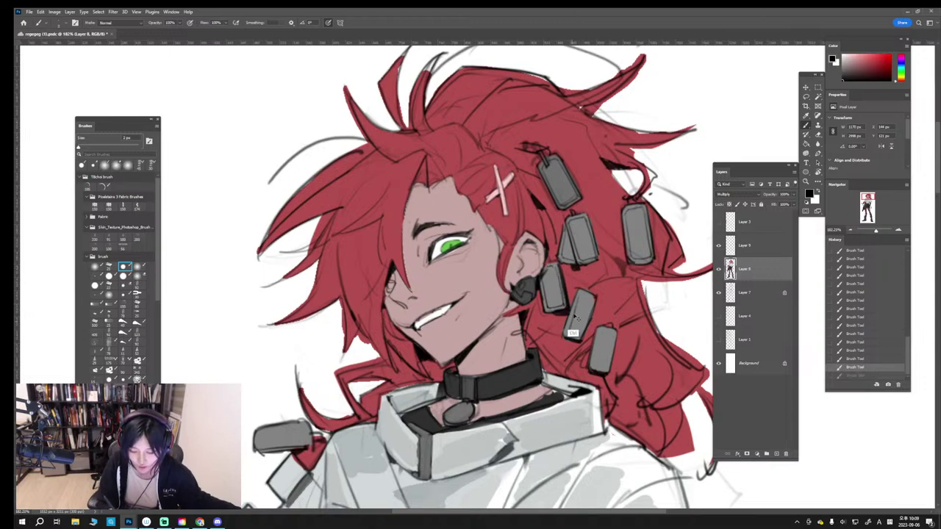
# Step: Draw a thin black inner border on the tilted hair tag below the earring tag, comparing strokes by undoing and redoing them
pyautogui.moveTo(578, 300); pyautogui.dragTo(567, 331)
pyautogui.hotkey('ctrl', 'z')
pyautogui.moveTo(595, 300); pyautogui.dragTo(580, 336)
pyautogui.hotkey('ctrl', 'z')
pyautogui.hotkey('ctrl', 'z')
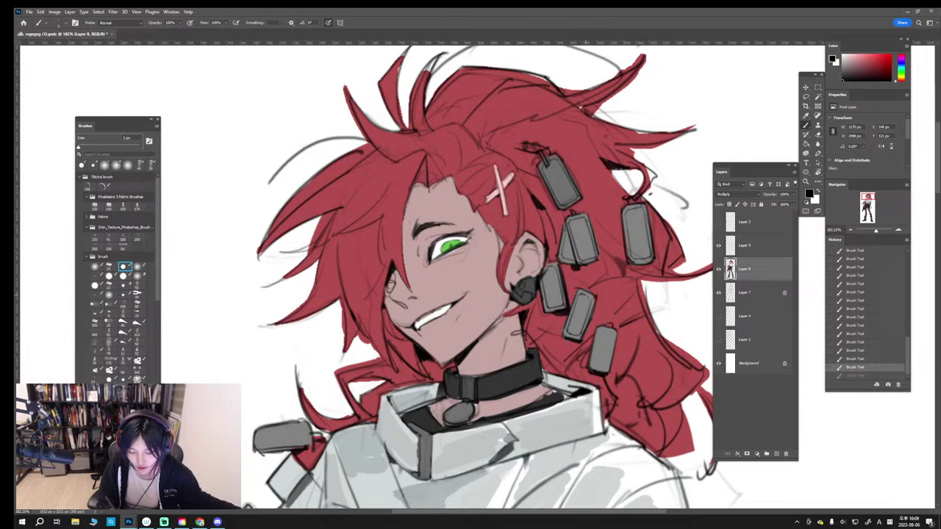
pyautogui.hotkey('ctrl', 'shift', 'z')
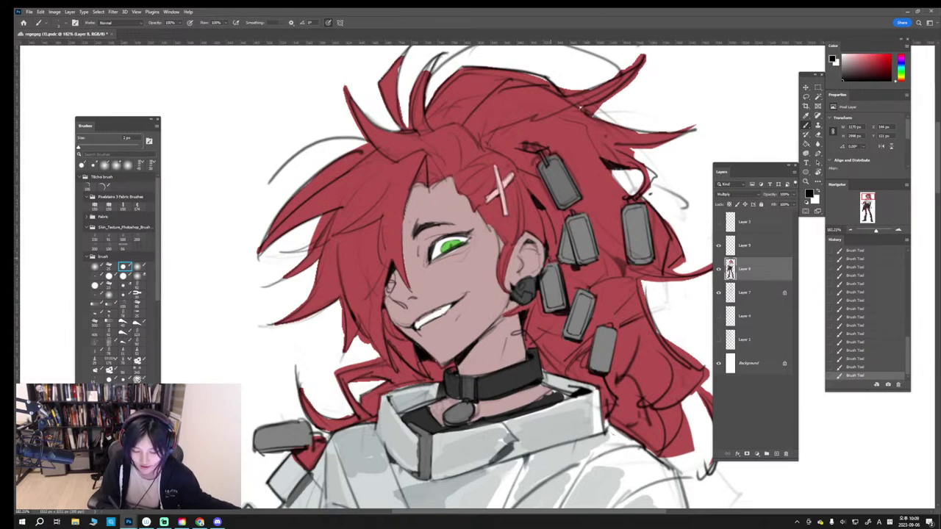
pyautogui.hotkey('ctrl', 'z')
pyautogui.hotkey('ctrl', 'shift', 'z')
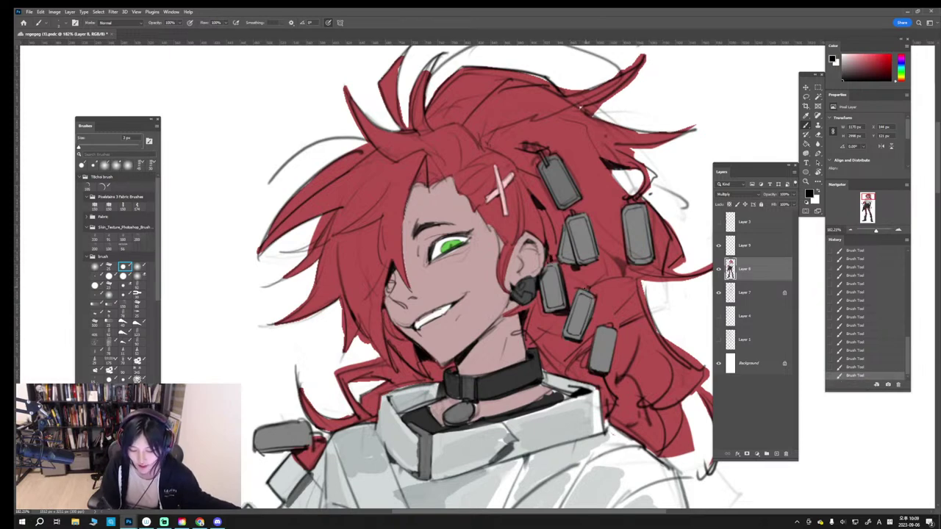
# Step: Draw a thin black inner border on the lowest hair tag with a 2 px brush
pyautogui.keyDown('alt'); pyautogui.click(588, 324); pyautogui.keyUp('alt')
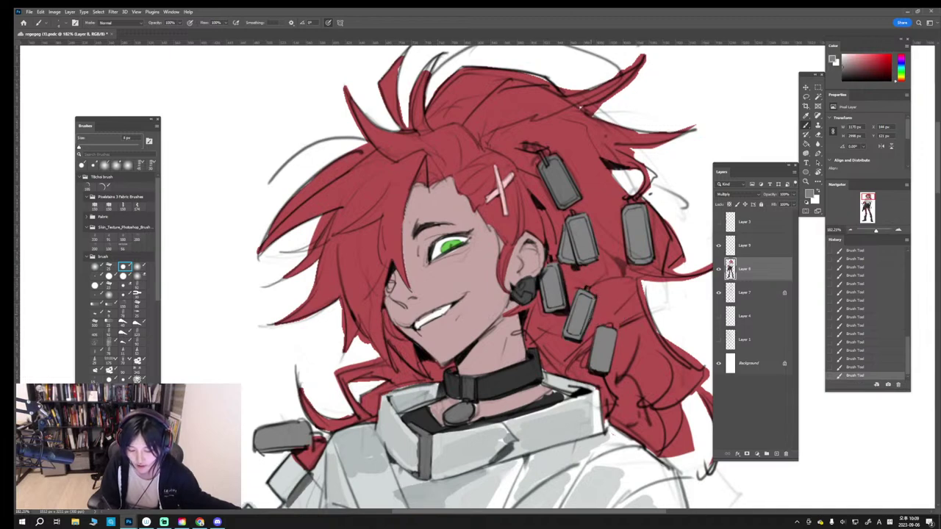
pyautogui.click(842, 81)
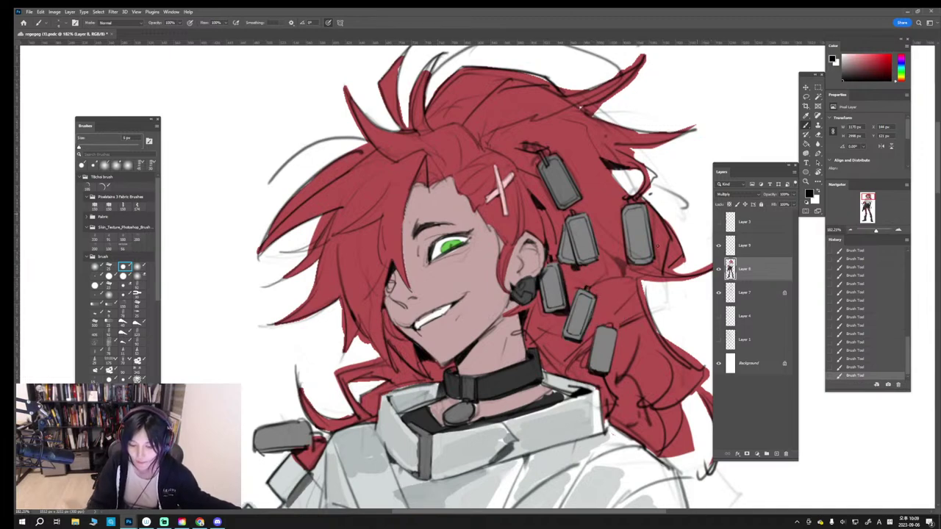
pyautogui.press('[')
pyautogui.press('[')
pyautogui.press('[')
pyautogui.moveTo(598, 333); pyautogui.dragTo(592, 369)
pyautogui.hotkey('ctrl', 'z')
pyautogui.hotkey('ctrl', 'shift', 'z')
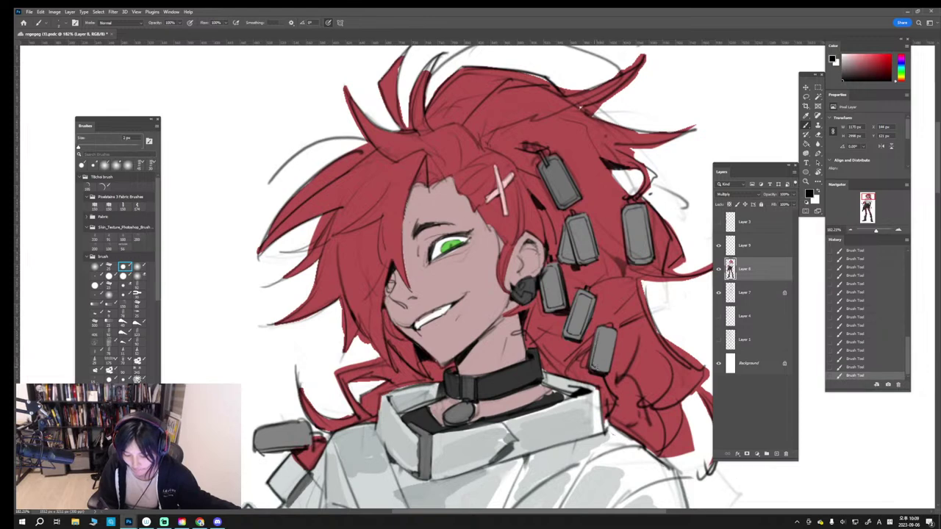
# Step: Add a small grey connector with a black outline at the upper end of the lowest hair tag
pyautogui.press('x')
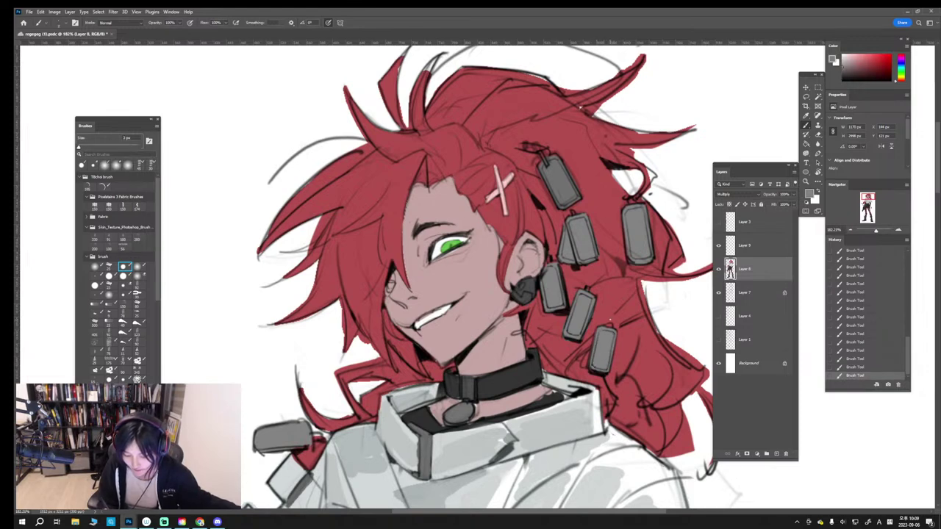
pyautogui.click(842, 81)
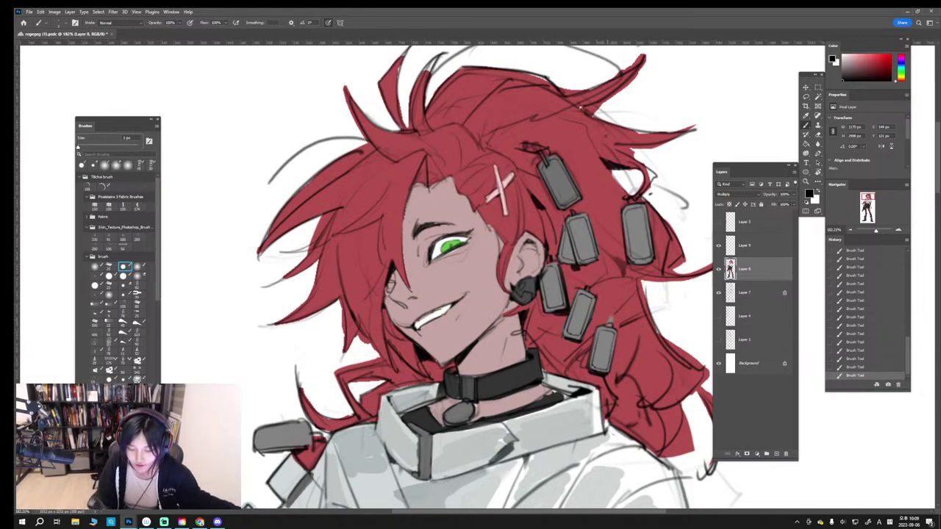
pyautogui.hotkey('ctrl', 'z')
pyautogui.moveTo(609, 319); pyautogui.dragTo(609, 325)
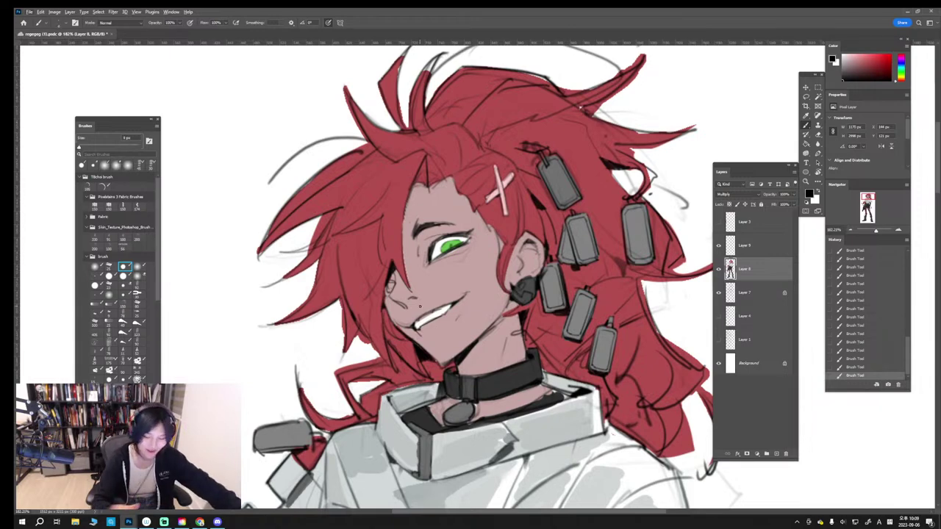
# Step: Touch up the hair behind the sleeve above the ponytail with the sampled red, and tidy its edge with the sampled white
pyautogui.click(876, 232)
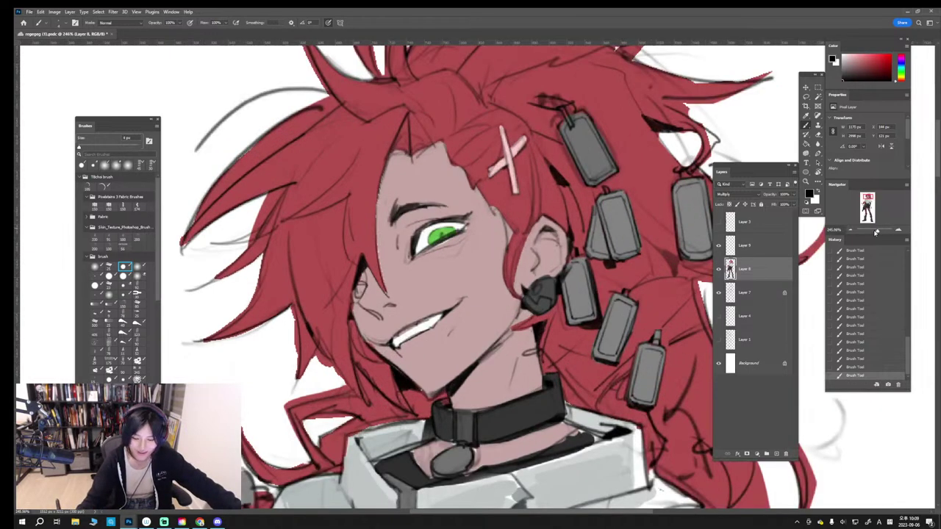
pyautogui.click(873, 231)
pyautogui.click(874, 205)
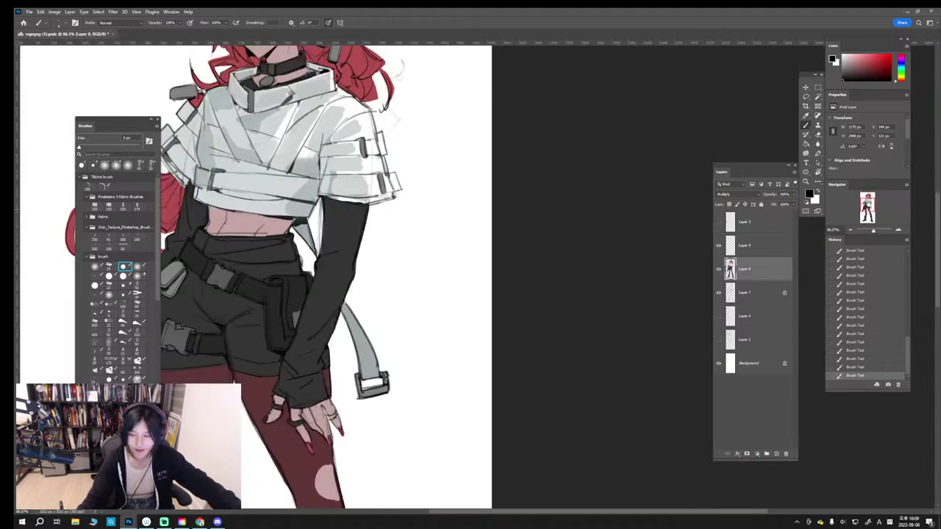
pyautogui.moveTo(875, 211); pyautogui.dragTo(863, 200)
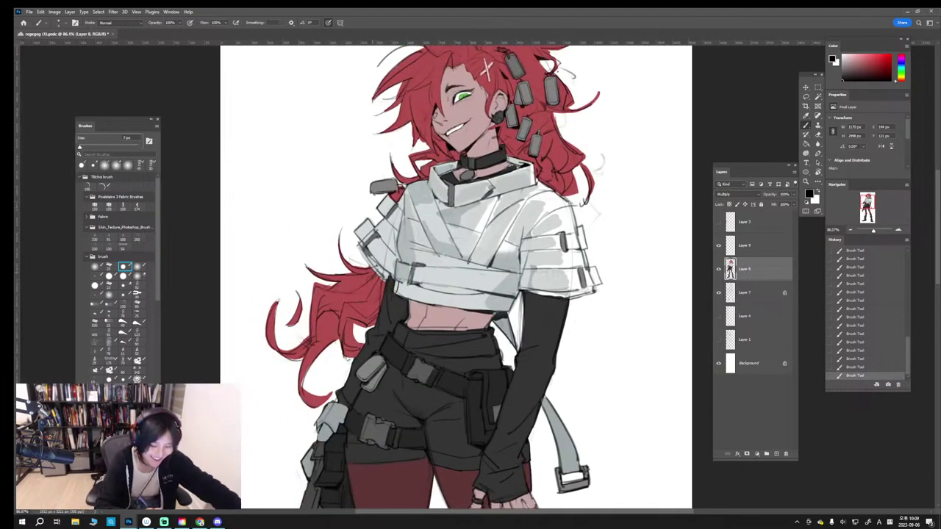
pyautogui.keyDown('alt'); pyautogui.click(372, 294); pyautogui.keyUp('alt')
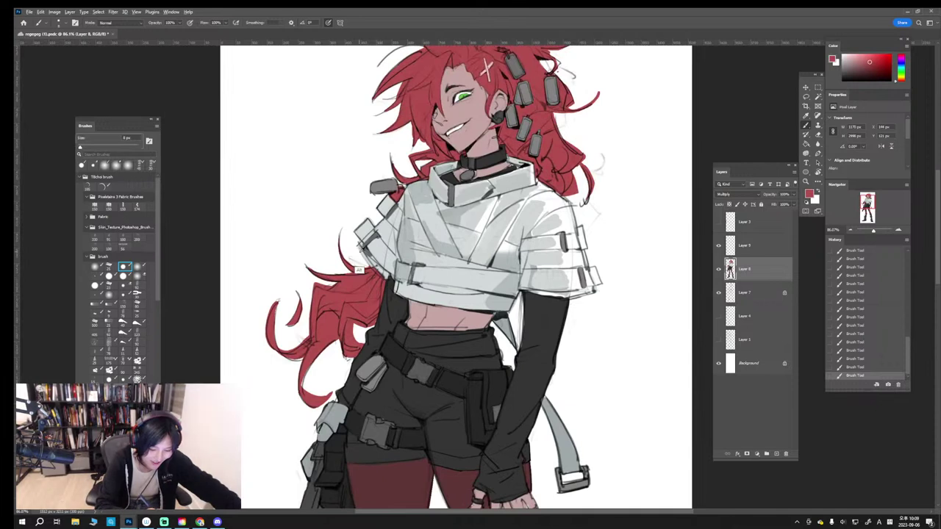
pyautogui.keyDown('alt'); pyautogui.click(359, 256); pyautogui.keyUp('alt')
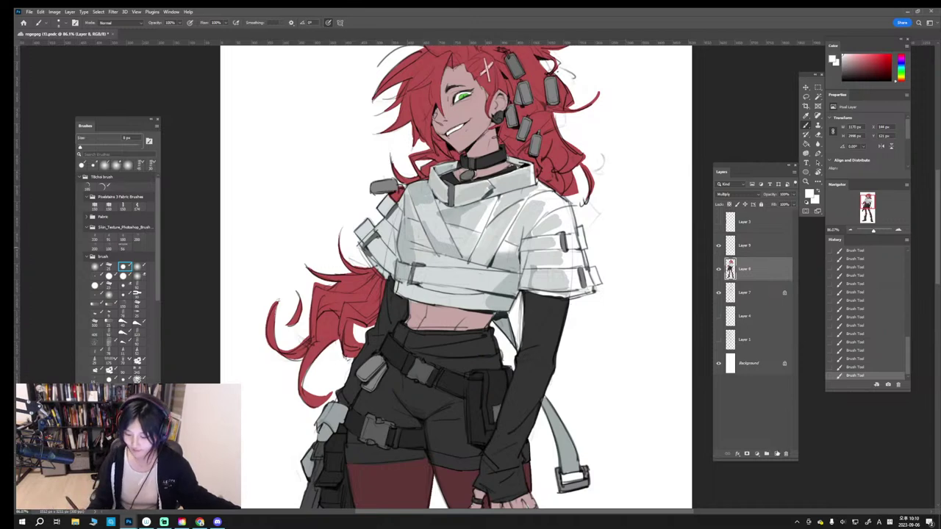
# Step: Add a new empty layer above the coloured artwork layer, enlarge the brush, and select the coloured artwork layer
pyautogui.hotkey('ctrl', 'shift', 'alt', 'n')
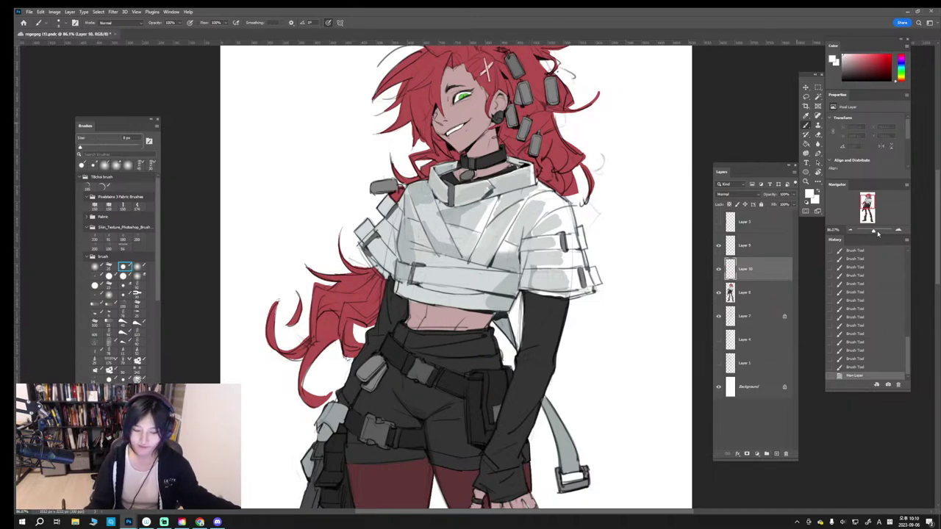
pyautogui.moveTo(877, 234); pyautogui.dragTo(873, 235)
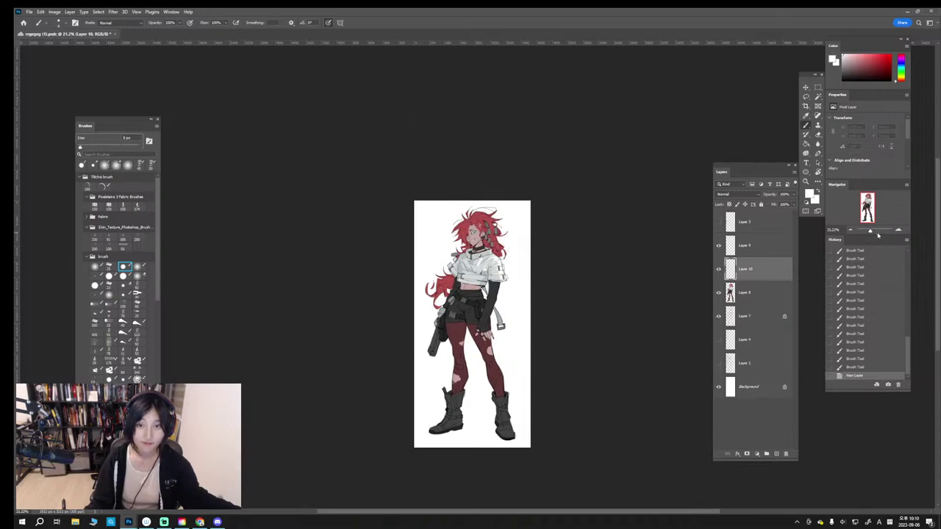
pyautogui.click(878, 231)
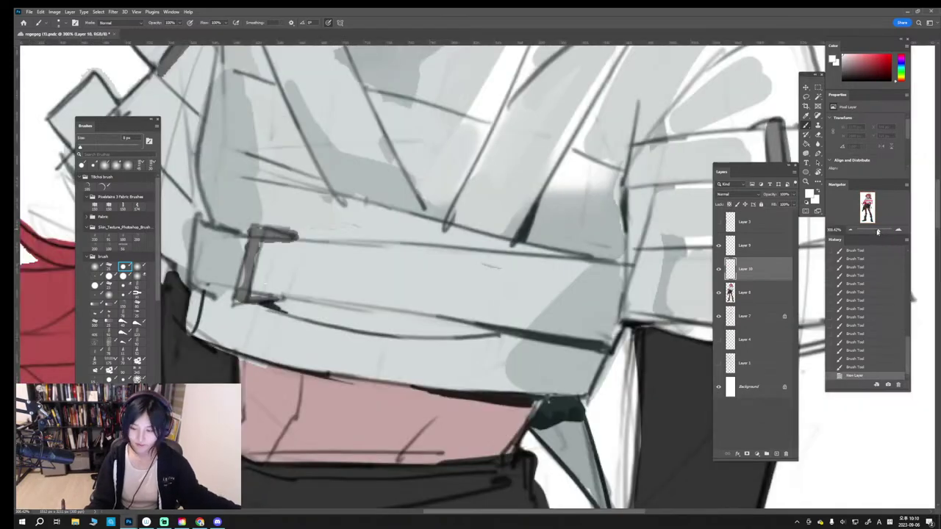
pyautogui.moveTo(877, 231); pyautogui.dragTo(874, 231)
pyautogui.press(']')
pyautogui.press(']')
pyautogui.press(']')
pyautogui.click(747, 292)
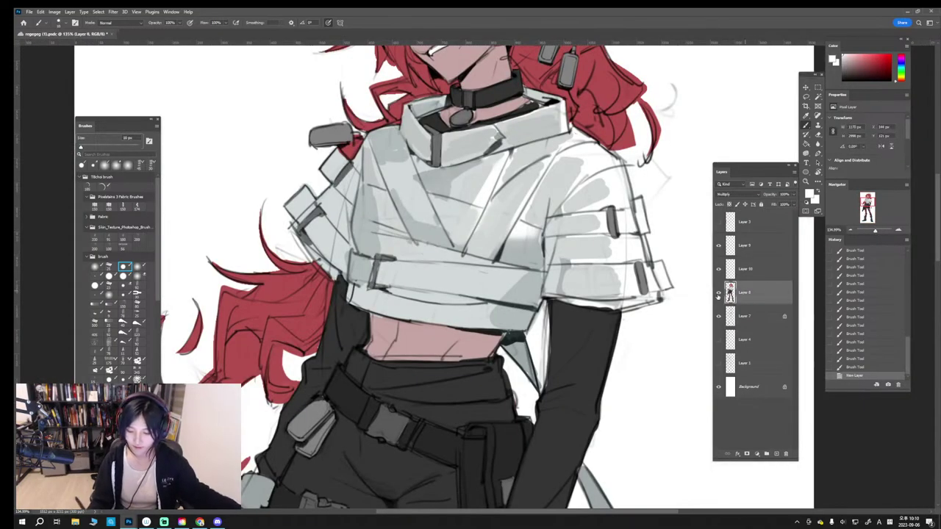
# Step: Paint over the patchy shading on the wide sleeve and shoulder with light greys sampled from the cloth
pyautogui.keyDown('alt'); pyautogui.click(610, 268); pyautogui.keyUp('alt')
pyautogui.moveTo(612, 250)
pyautogui.mouseDown()
pyautogui.moveTo(582, 251)
pyautogui.moveTo(609, 283)
pyautogui.moveTo(593, 269)
pyautogui.moveTo(628, 269)
pyautogui.moveTo(618, 271)
pyautogui.moveTo(632, 293)
pyautogui.moveTo(661, 272)
pyautogui.mouseUp()
pyautogui.press('[')
pyautogui.press('[')
pyautogui.press('[')
pyautogui.press(']')
pyautogui.press(']')
pyautogui.moveTo(640, 221)
pyautogui.mouseDown()
pyautogui.moveTo(625, 216)
pyautogui.moveTo(645, 227)
pyautogui.mouseUp()
pyautogui.moveTo(610, 186)
pyautogui.mouseDown()
pyautogui.moveTo(625, 201)
pyautogui.moveTo(567, 207)
pyautogui.moveTo(594, 177)
pyautogui.moveTo(578, 154)
pyautogui.moveTo(599, 152)
pyautogui.moveTo(564, 143)
pyautogui.moveTo(589, 144)
pyautogui.mouseUp()
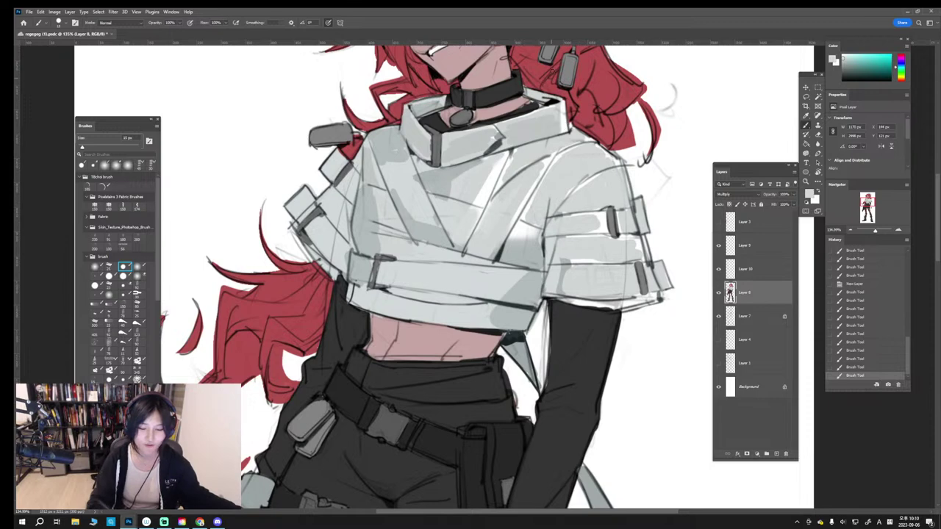
# Step: Touch up the collar's outer edge and the chest fold beneath it with sampled light grey
pyautogui.press('[')
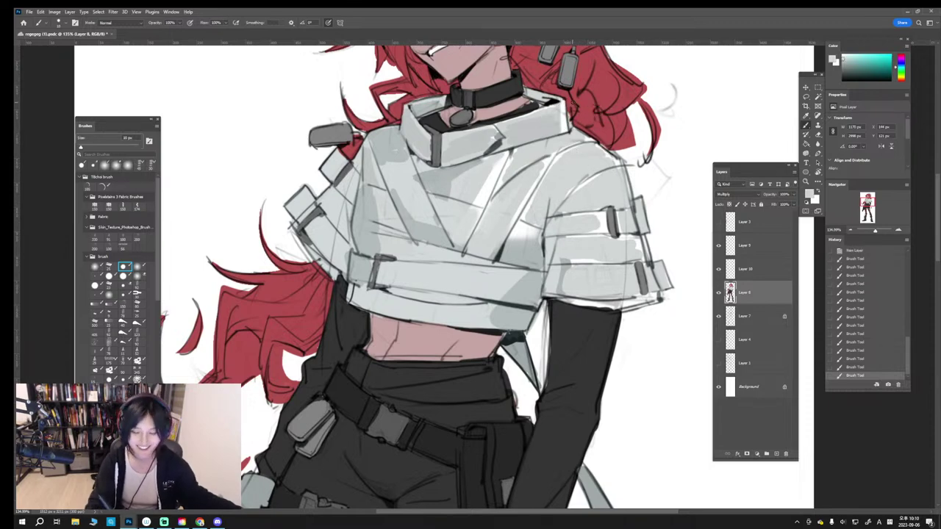
pyautogui.keyDown('alt'); pyautogui.click(571, 105); pyautogui.keyUp('alt')
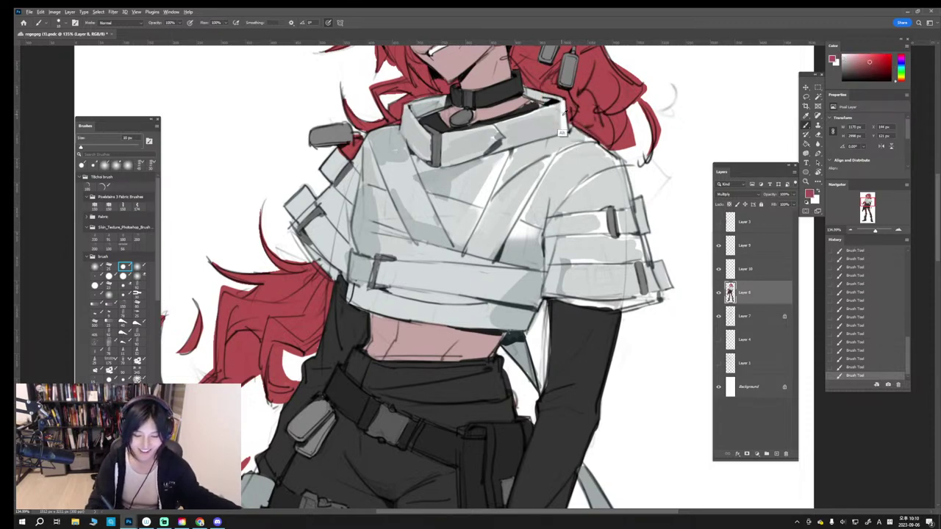
pyautogui.keyDown('alt'); pyautogui.click(563, 114); pyautogui.keyUp('alt')
pyautogui.keyDown('alt'); pyautogui.click(557, 121); pyautogui.keyUp('alt')
pyautogui.moveTo(559, 107)
pyautogui.mouseDown()
pyautogui.moveTo(559, 128)
pyautogui.moveTo(562, 105)
pyautogui.mouseUp()
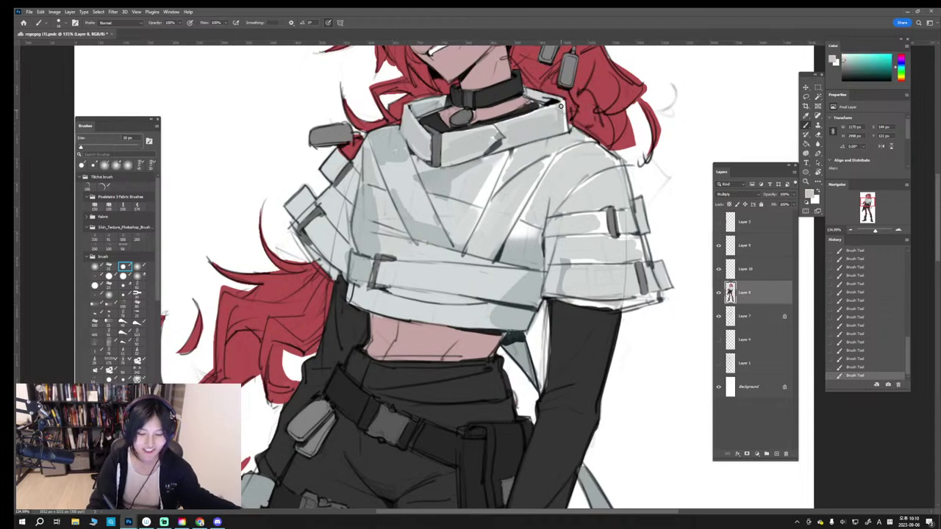
pyautogui.keyDown('alt'); pyautogui.click(516, 163); pyautogui.keyUp('alt')
pyautogui.moveTo(504, 173); pyautogui.dragTo(500, 187)
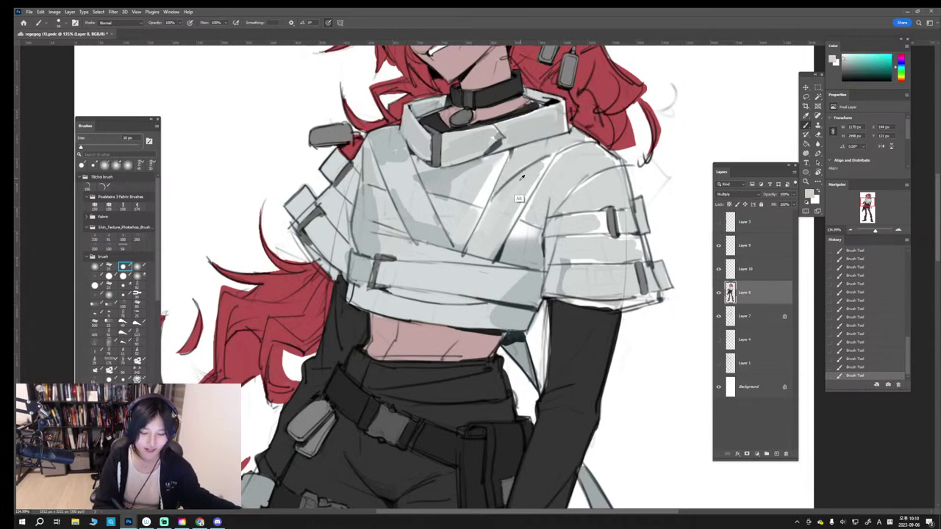
# Step: Fill the diagonal chest wrap with a sampled darker grey, using a 20 px brush for the broad area
pyautogui.keyDown('alt'); pyautogui.click(479, 177); pyautogui.keyUp('alt')
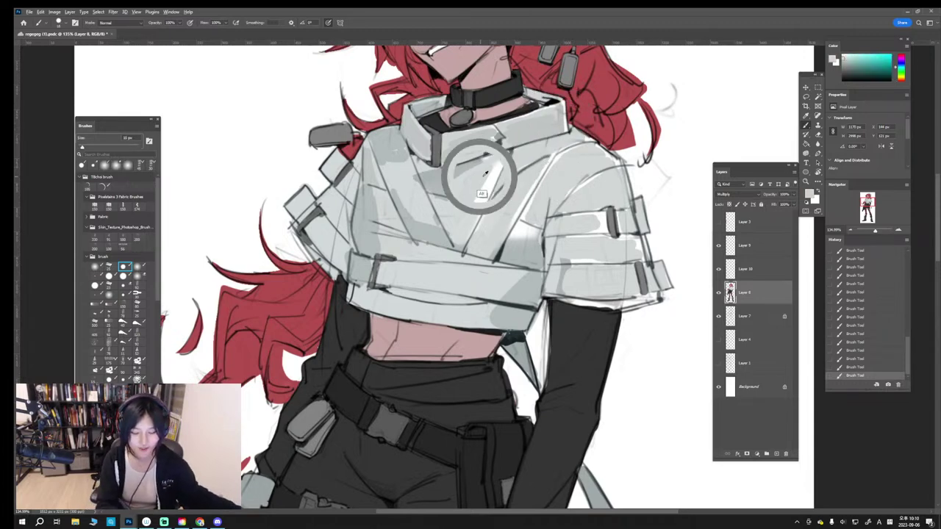
pyautogui.keyDown('alt'); pyautogui.click(414, 188); pyautogui.keyUp('alt')
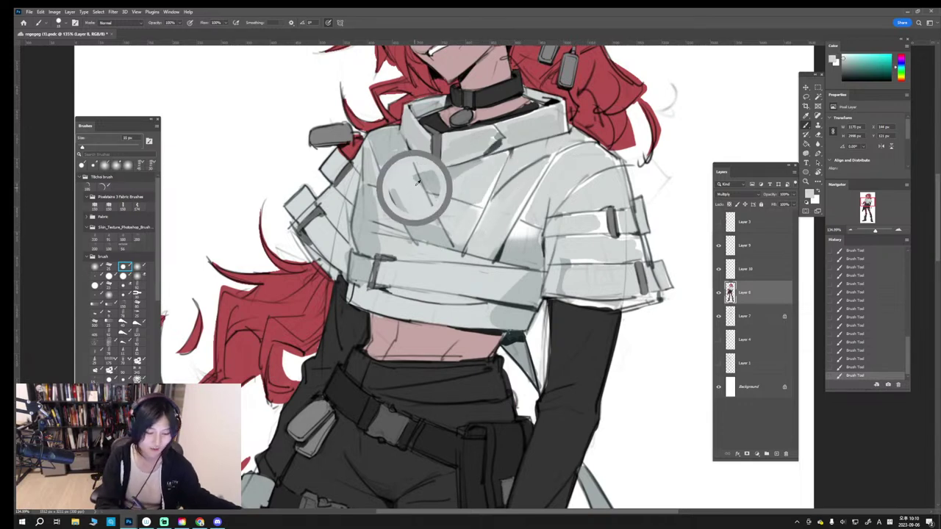
pyautogui.moveTo(410, 163); pyautogui.dragTo(431, 220)
pyautogui.hotkey('ctrl', 'z')
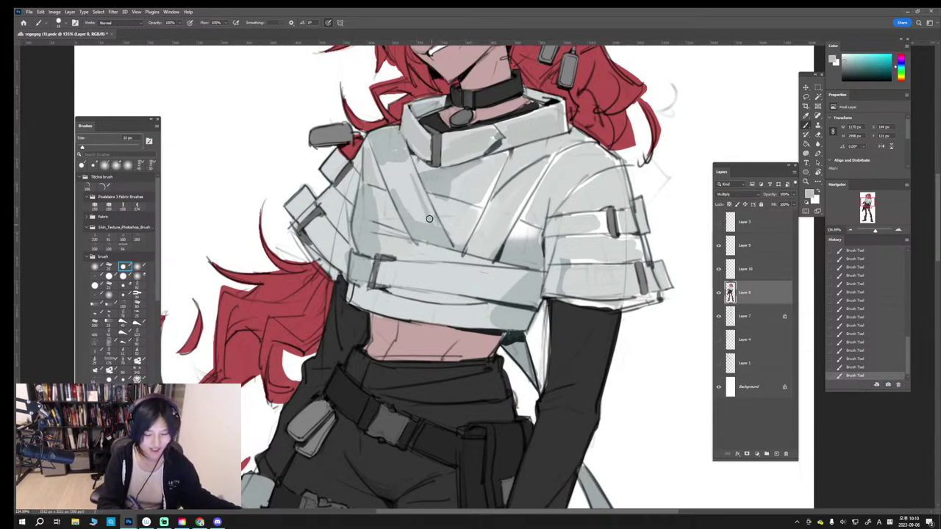
pyautogui.keyDown('alt'); pyautogui.click(422, 203); pyautogui.keyUp('alt')
pyautogui.press(']')
pyautogui.moveTo(405, 178)
pyautogui.mouseDown()
pyautogui.moveTo(424, 218)
pyautogui.moveTo(402, 202)
pyautogui.mouseUp()
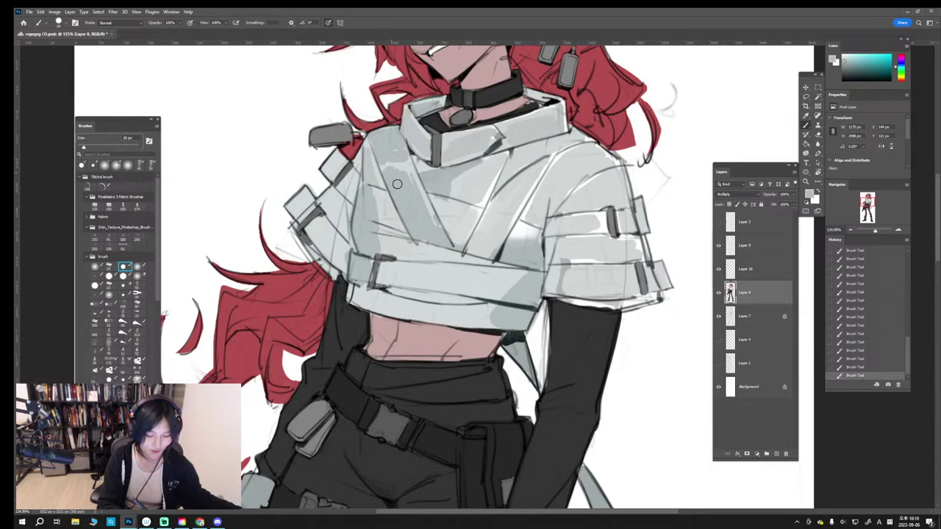
pyautogui.moveTo(397, 166); pyautogui.dragTo(432, 221)
# Step: Tidy the diagonal wrap's edge with sampled grey and shade the cloth just above the horizontal chest band
pyautogui.keyDown('alt'); pyautogui.click(445, 213); pyautogui.keyUp('alt')
pyautogui.press('[')
pyautogui.moveTo(405, 145); pyautogui.dragTo(447, 240)
pyautogui.keyDown('alt'); pyautogui.click(399, 172); pyautogui.keyUp('alt')
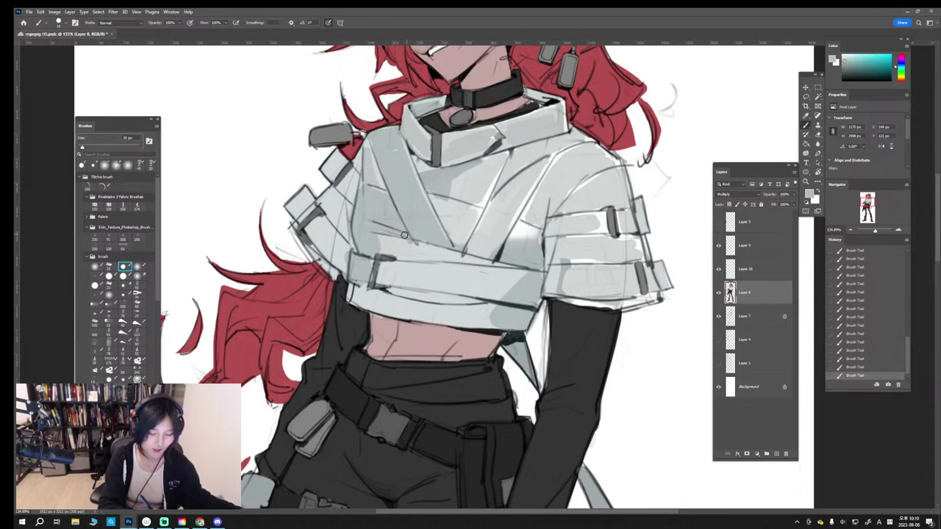
pyautogui.hotkey('ctrl', 'z')
pyautogui.moveTo(374, 237); pyautogui.dragTo(434, 251)
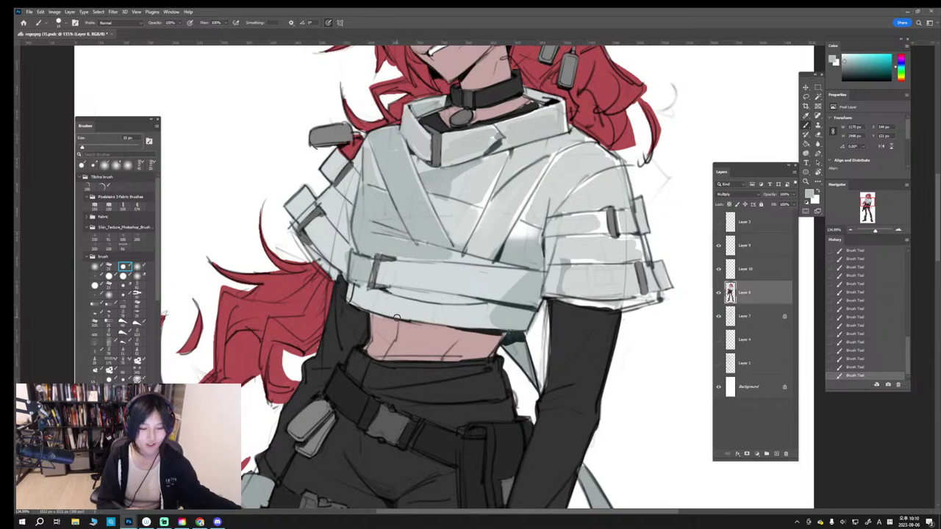
# Step: Clean up the collar's edge beside the red hair with a smaller brush and sampled grey
pyautogui.press('[')
pyautogui.press('[')
pyautogui.keyDown('alt'); pyautogui.click(405, 117); pyautogui.keyUp('alt')
pyautogui.moveTo(407, 107)
pyautogui.mouseDown()
pyautogui.moveTo(403, 128)
pyautogui.moveTo(433, 99)
pyautogui.moveTo(413, 101)
pyautogui.mouseUp()
pyautogui.keyDown('alt'); pyautogui.click(422, 93); pyautogui.keyUp('alt')
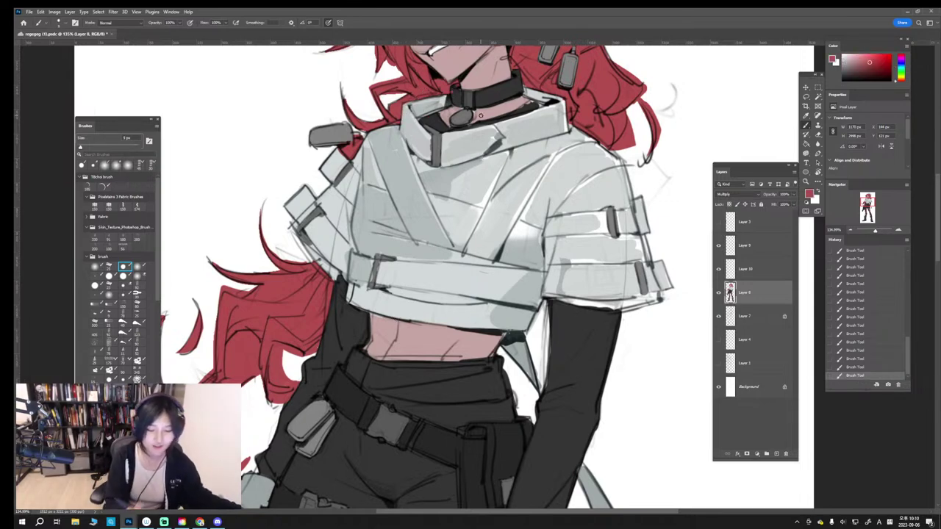
# Step: Retouch the dark buckle on the chest band and the cloth around it with sampled colours
pyautogui.press(']')
pyautogui.keyDown('alt'); pyautogui.click(377, 286); pyautogui.keyUp('alt')
pyautogui.moveTo(378, 285); pyautogui.dragTo(390, 255)
pyautogui.keyDown('alt'); pyautogui.click(400, 275); pyautogui.keyUp('alt')
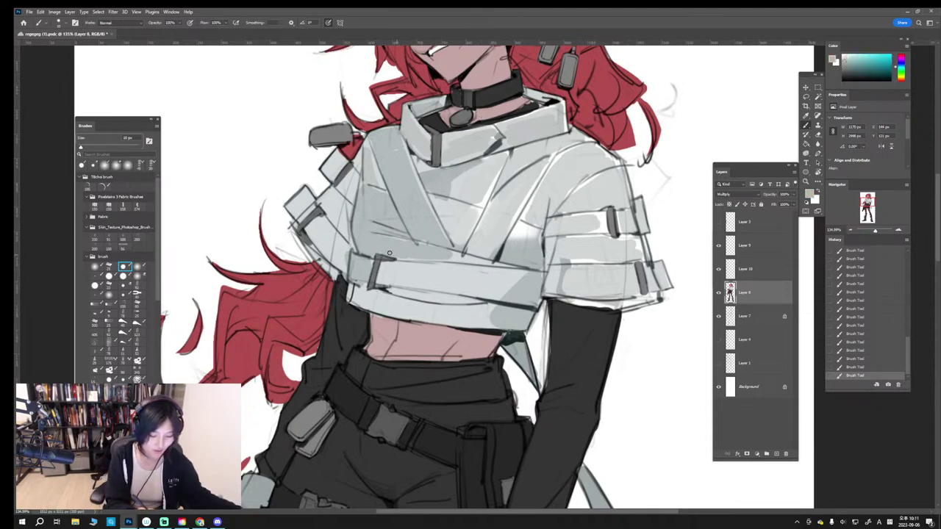
pyautogui.keyDown('alt'); pyautogui.click(375, 277); pyautogui.keyUp('alt')
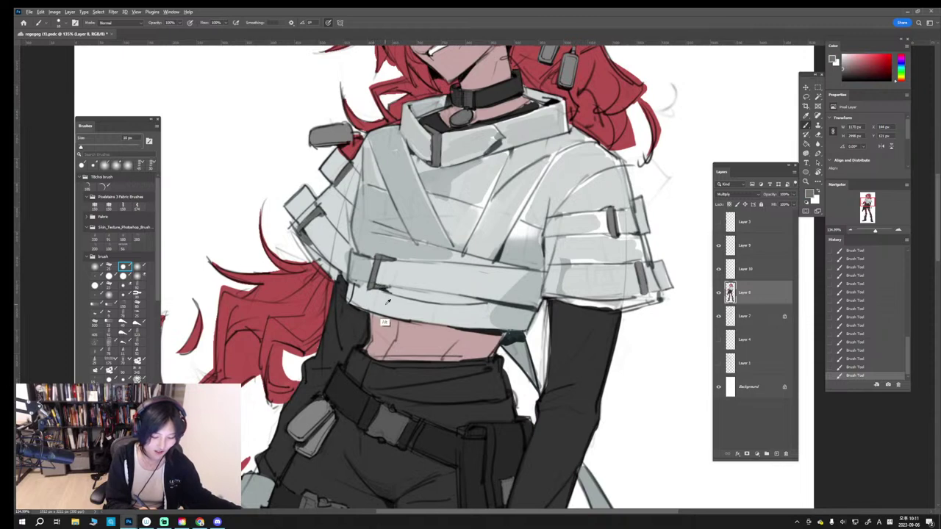
# Step: Touch up the waist edge beside the black sleeve under the cropped top with the sampled dark colour
pyautogui.keyDown('alt'); pyautogui.click(386, 327); pyautogui.keyUp('alt')
pyautogui.keyDown('alt'); pyautogui.click(381, 341); pyautogui.keyUp('alt')
pyautogui.keyDown('alt'); pyautogui.click(361, 324); pyautogui.keyUp('alt')
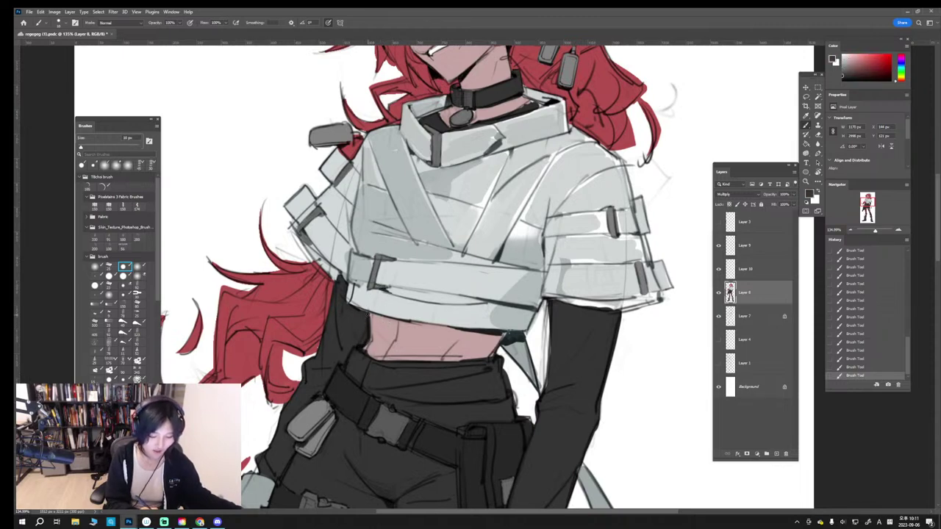
pyautogui.moveTo(369, 313); pyautogui.dragTo(370, 321)
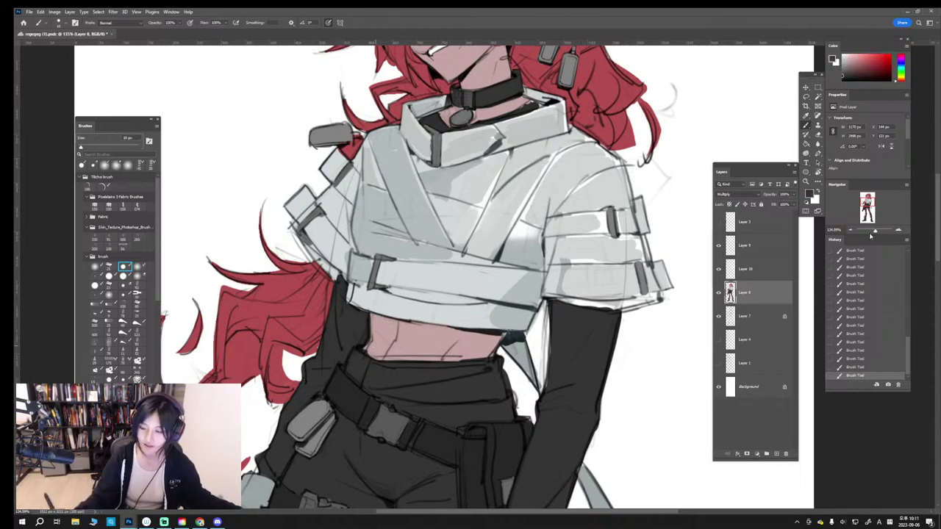
# Step: Add a new layer above the coloured artwork layer and set its blend mode to Overlay
pyautogui.click(871, 231)
pyautogui.moveTo(870, 231); pyautogui.dragTo(871, 201)
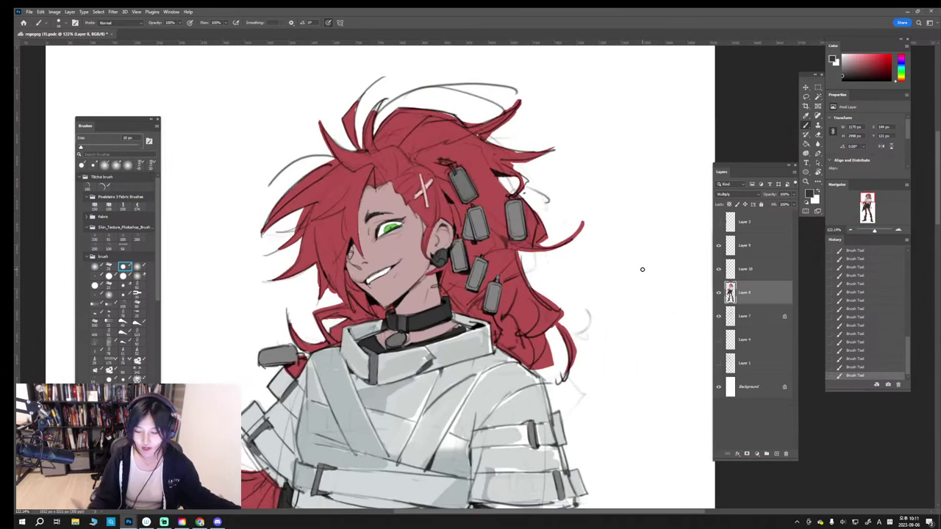
pyautogui.click(776, 453)
pyautogui.click(735, 194)
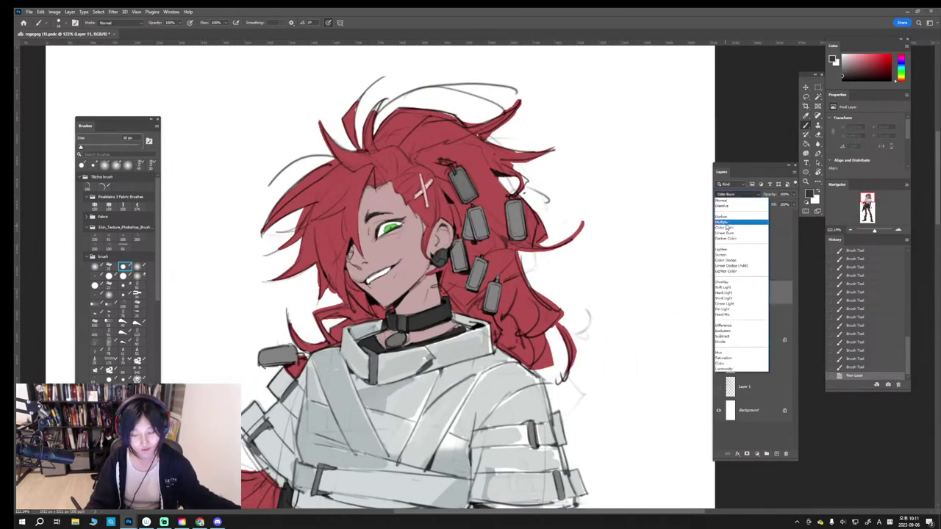
pyautogui.click(727, 283)
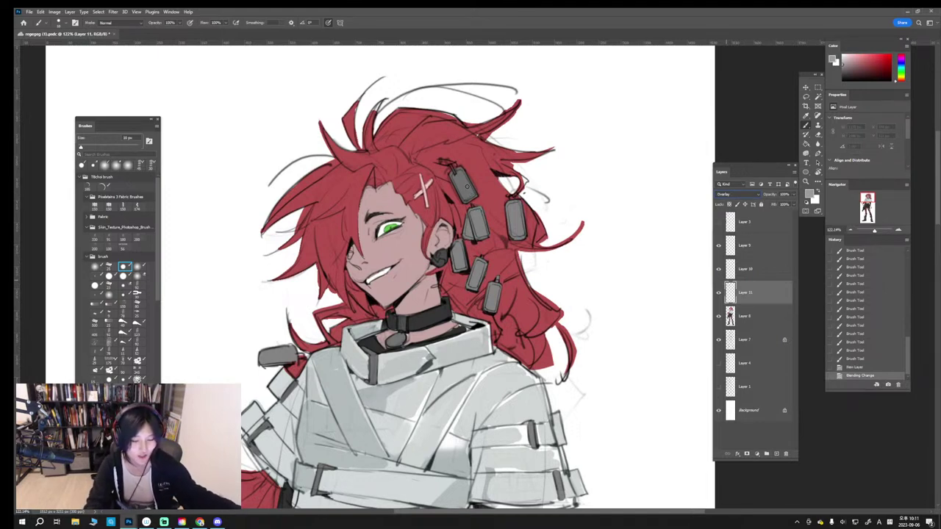
# Step: Paint light grey sheen highlights on the metal hair tags and the tag by the shoulder on the Overlay layer
pyautogui.moveTo(454, 178); pyautogui.dragTo(470, 183)
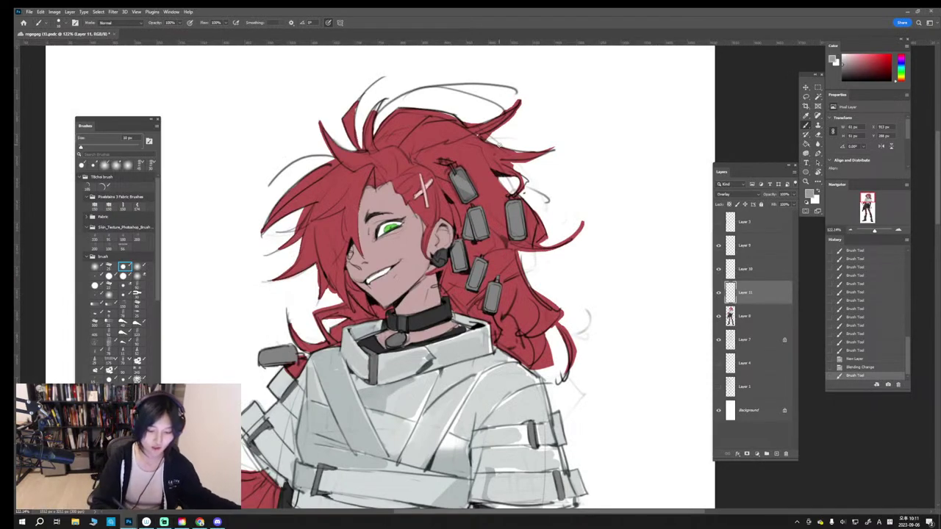
pyautogui.moveTo(515, 219)
pyautogui.mouseDown()
pyautogui.moveTo(471, 217)
pyautogui.moveTo(485, 225)
pyautogui.moveTo(474, 234)
pyautogui.mouseUp()
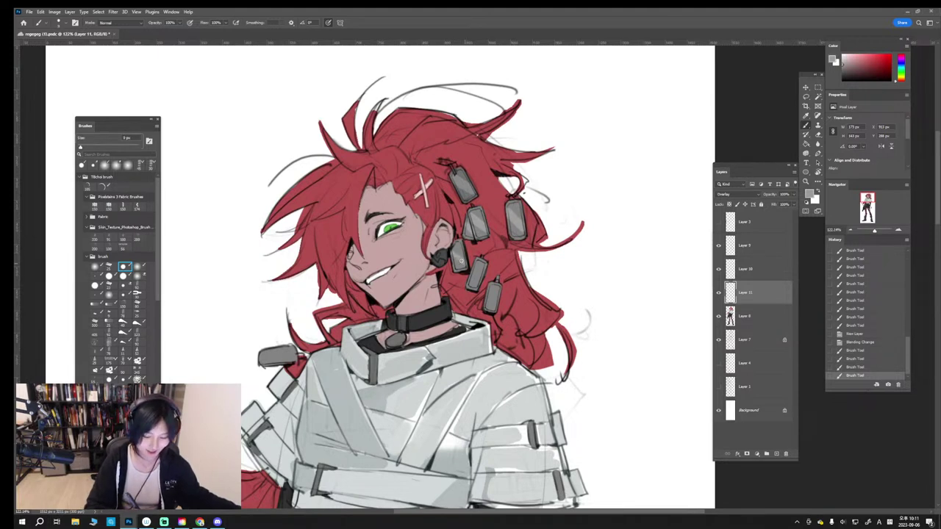
pyautogui.moveTo(458, 253); pyautogui.dragTo(465, 266)
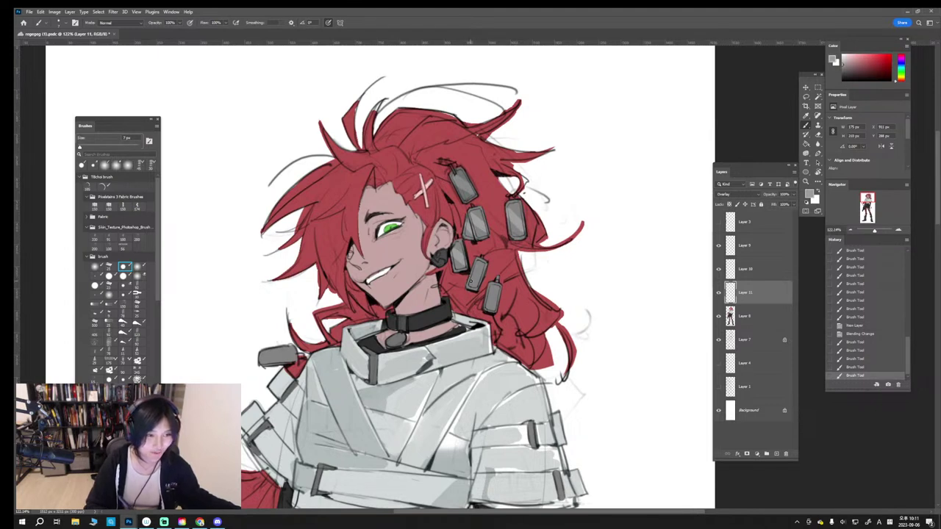
pyautogui.moveTo(477, 277); pyautogui.dragTo(477, 270)
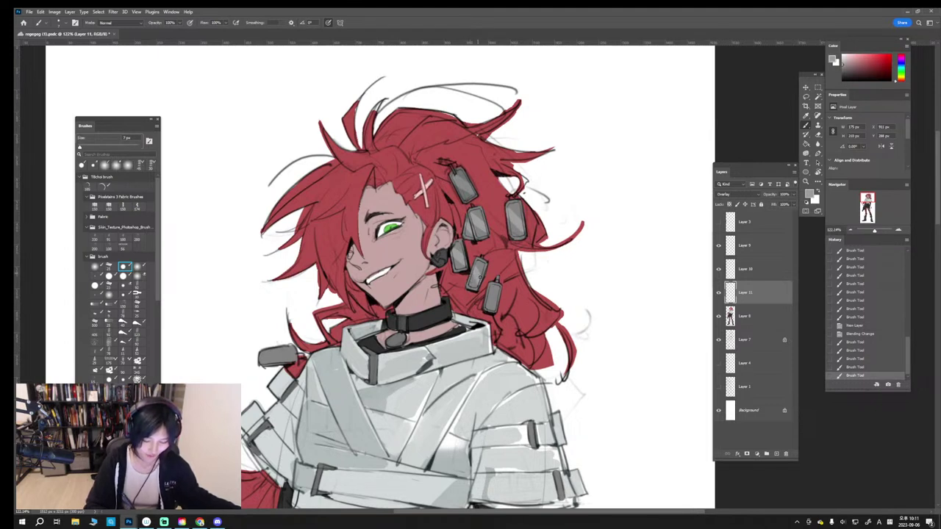
pyautogui.moveTo(490, 305)
pyautogui.mouseDown()
pyautogui.moveTo(494, 298)
pyautogui.moveTo(494, 306)
pyautogui.mouseUp()
pyautogui.press(']')
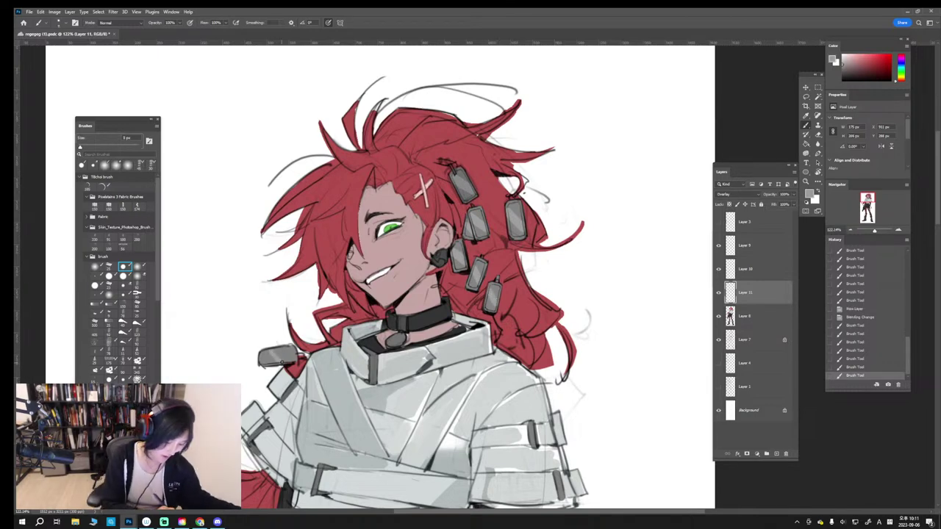
pyautogui.moveTo(273, 362); pyautogui.dragTo(286, 353)
# Step: Select Layer 10, reset the colours to black and white, and draw black detail strokes on the front boot
pyautogui.moveTo(875, 232); pyautogui.dragTo(870, 231)
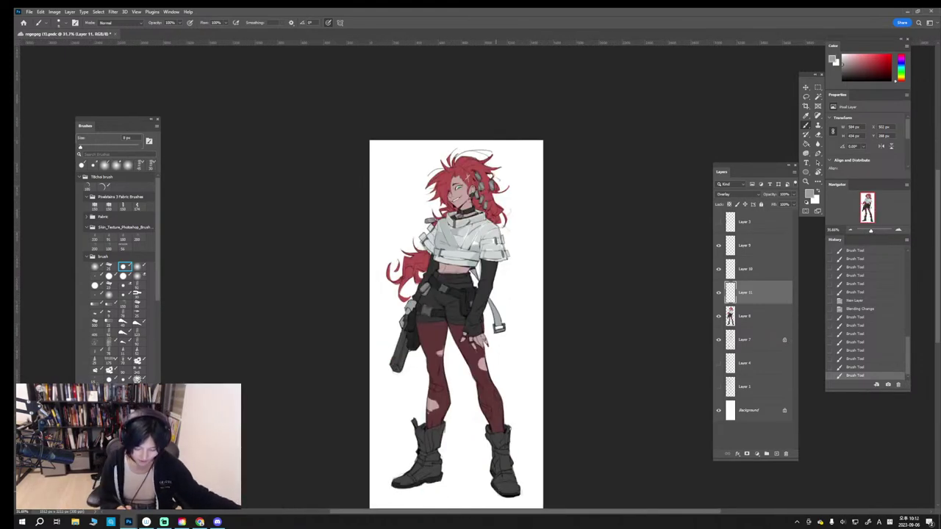
pyautogui.click(738, 269)
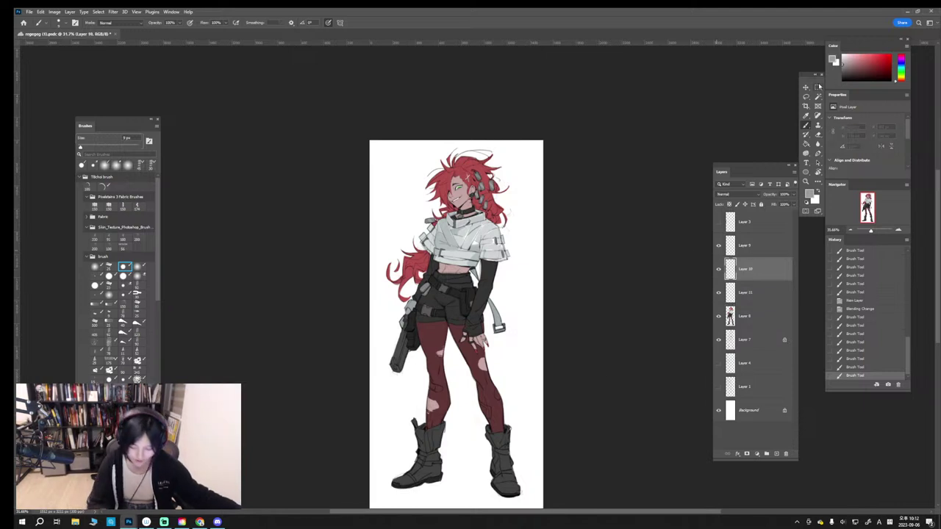
pyautogui.press(']')
pyautogui.press(']')
pyautogui.press('d')
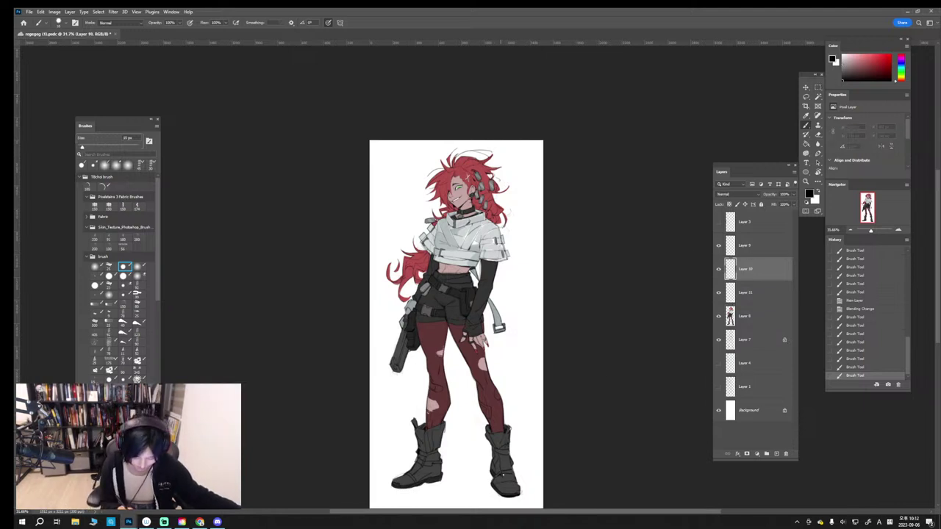
pyautogui.hotkey('ctrl', 'z')
pyautogui.moveTo(503, 474); pyautogui.dragTo(501, 458)
# Step: Add finer black fold lines to the boots around the ankle with a smaller brush, and undo the last stroke
pyautogui.press('[')
pyautogui.press('[')
pyautogui.press('[')
pyautogui.click(498, 456)
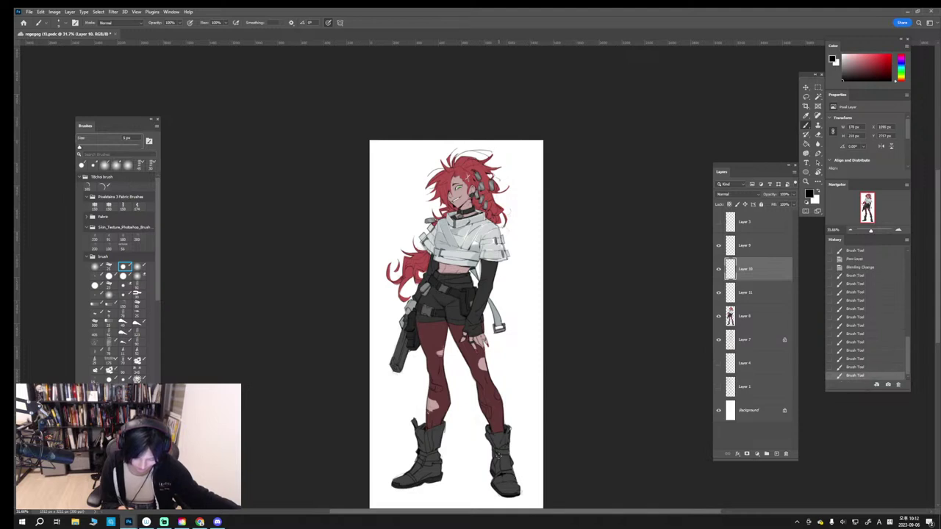
pyautogui.click(502, 459)
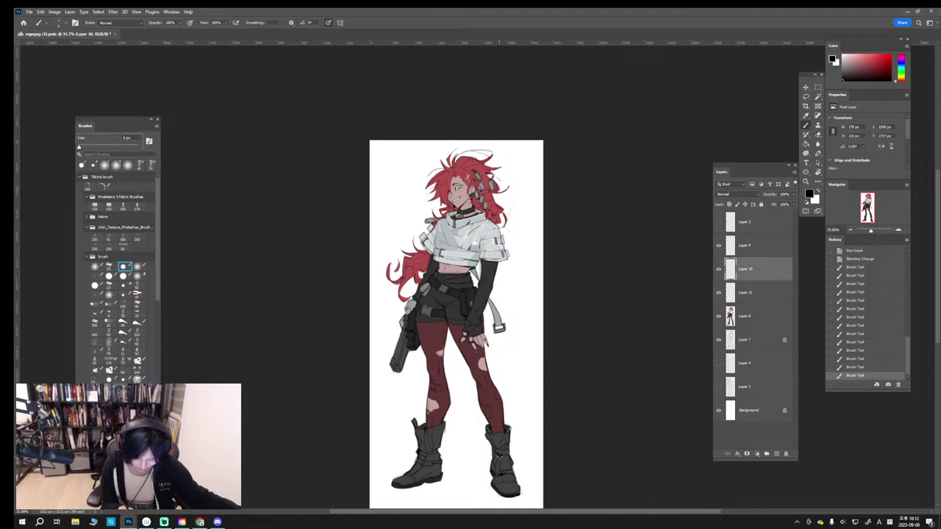
pyautogui.click(500, 464)
pyautogui.moveTo(500, 465); pyautogui.dragTo(503, 480)
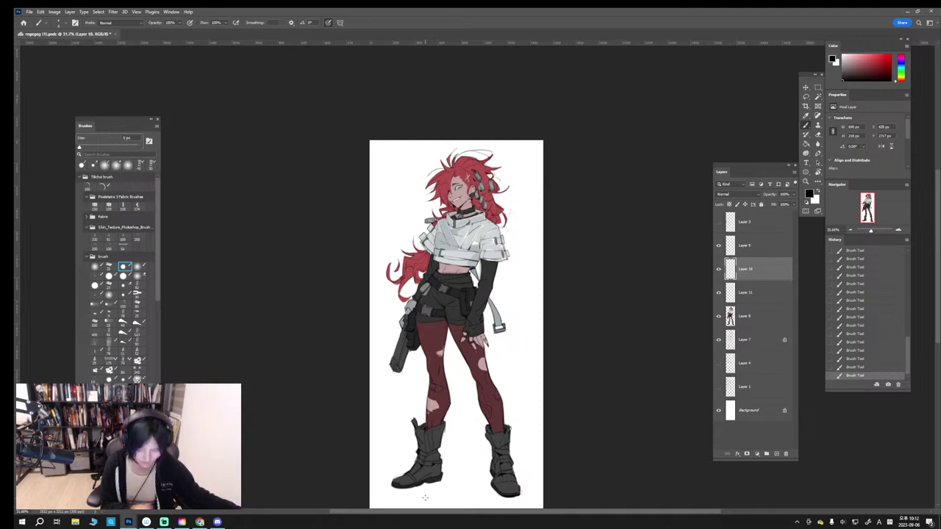
pyautogui.hotkey('ctrl', 'z')
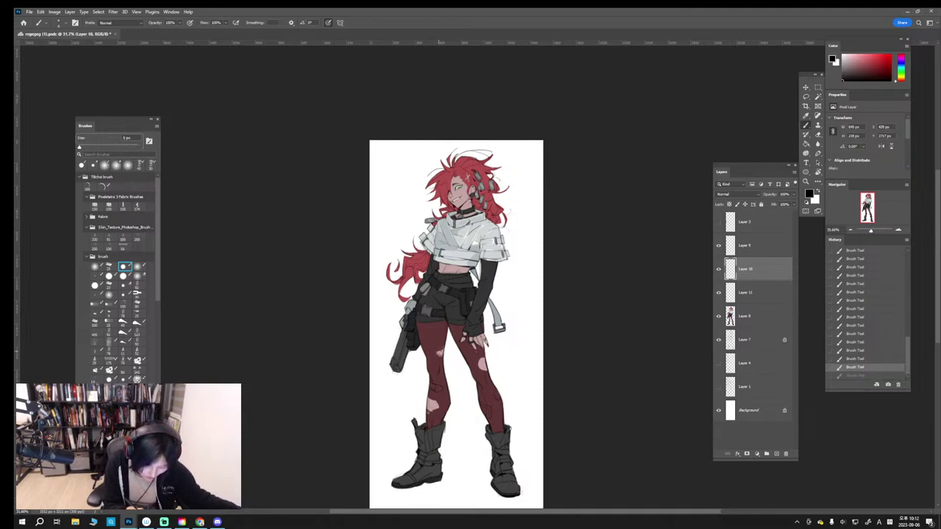
# Step: Draw black crease lines near the torn hole in the tights and erase stray marks below the shorts
pyautogui.moveTo(435, 353); pyautogui.dragTo(438, 354)
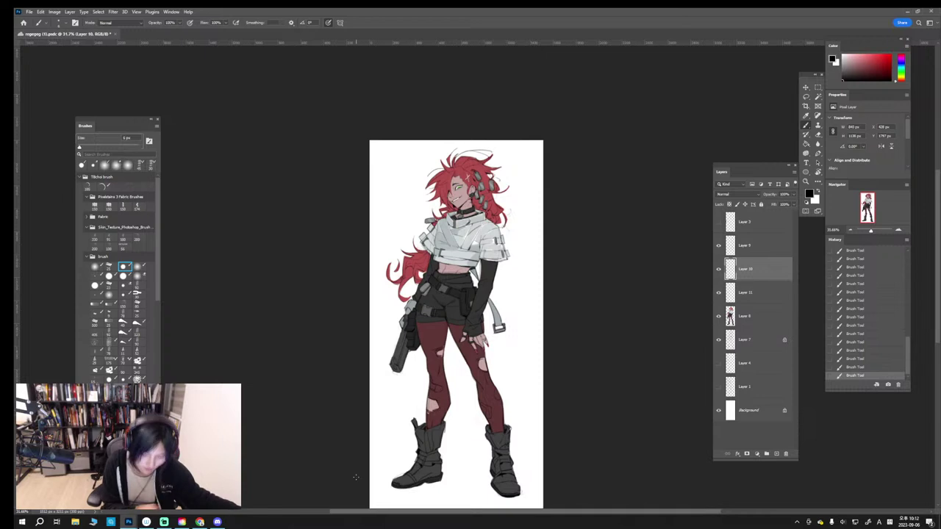
pyautogui.press('e')
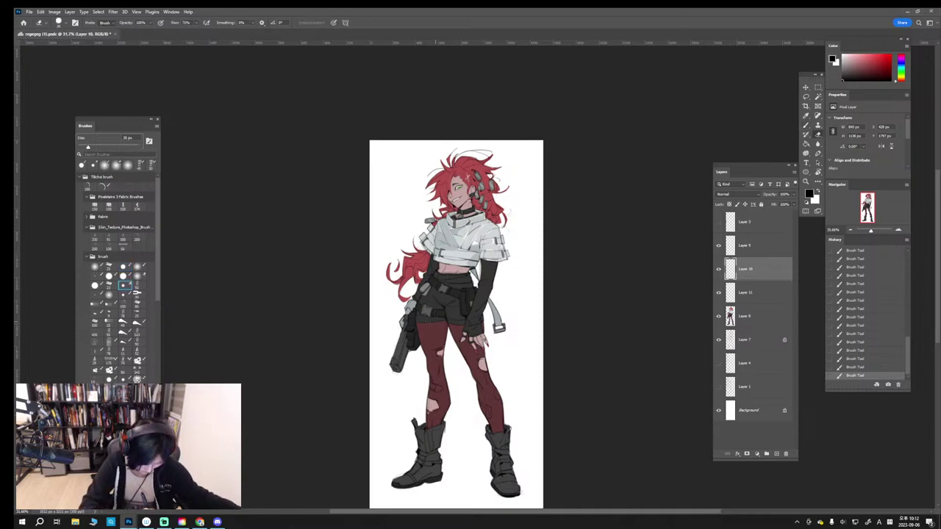
pyautogui.moveTo(442, 322); pyautogui.dragTo(442, 316)
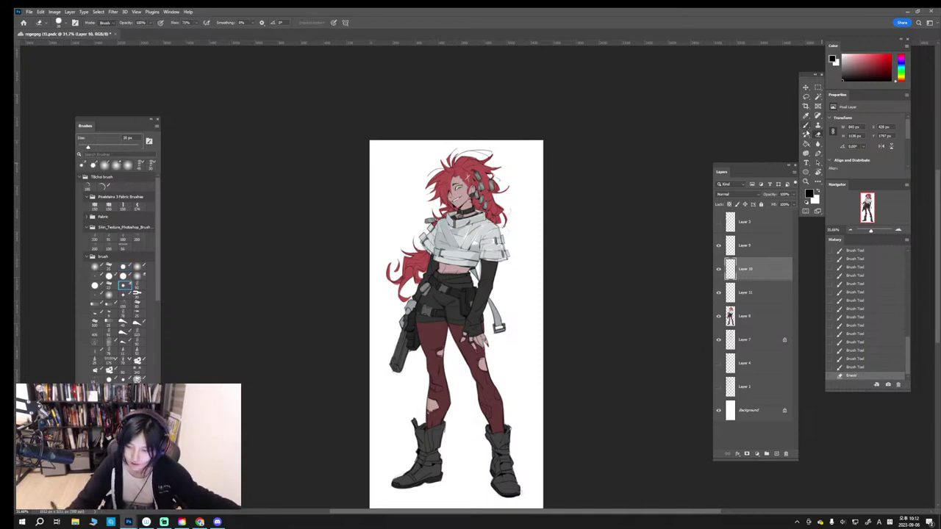
# Step: Draw a black line along the shorts' hem over the tights with the Brush tool, and undo the last stroke
pyautogui.click(807, 126)
pyautogui.moveTo(419, 322); pyautogui.dragTo(465, 323)
pyautogui.hotkey('ctrl', 'z')
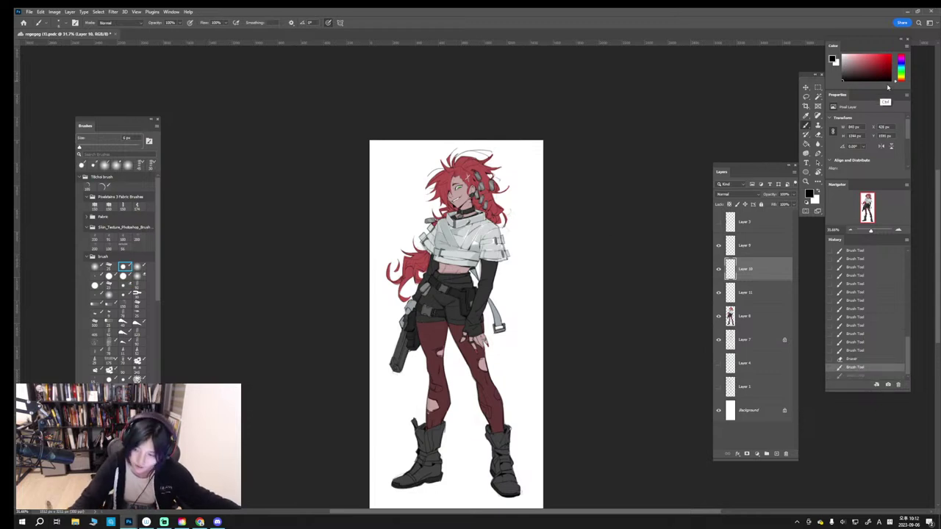
# Step: Compare the artwork with the black line detail layer hidden and shown, and select the Overlay layer
pyautogui.moveTo(870, 230); pyautogui.dragTo(873, 232)
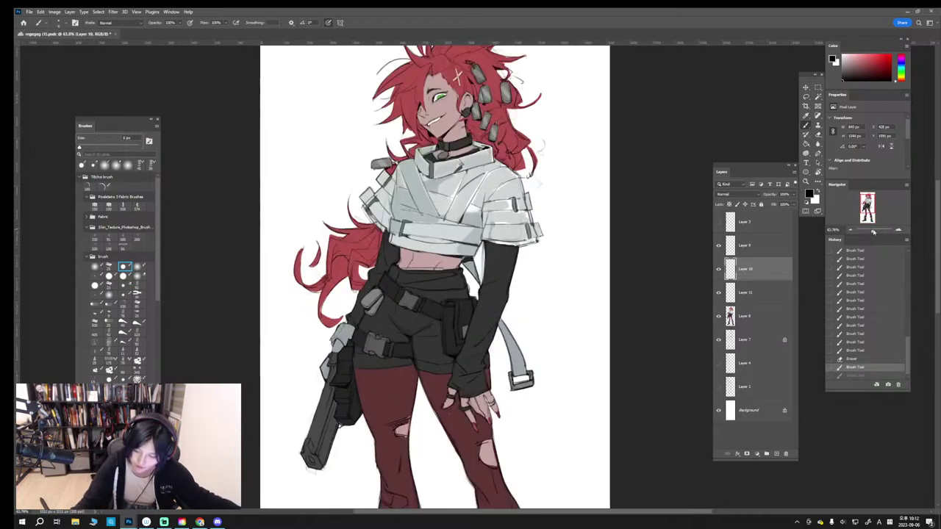
pyautogui.click(718, 268)
pyautogui.click(735, 293)
pyautogui.click(720, 270)
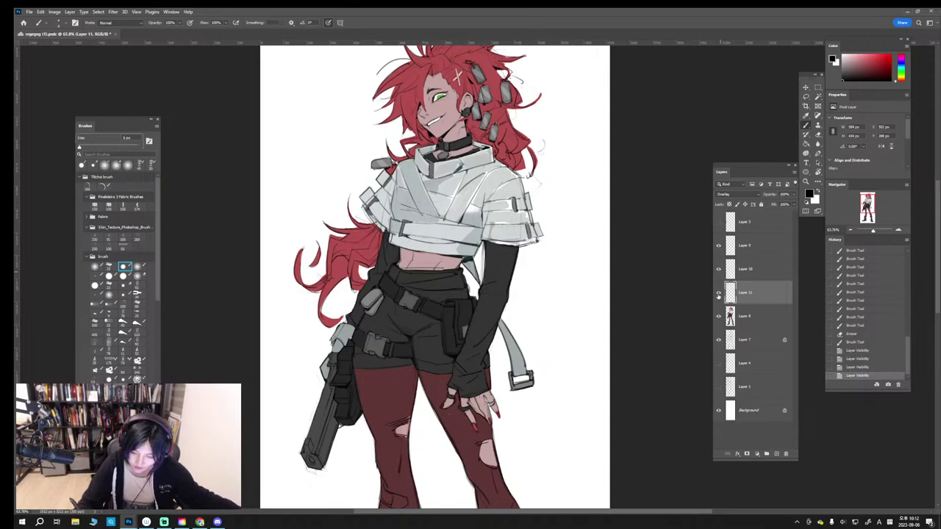
# Step: Toggle the visibility of Layers 11, 9 and 10 one by one to identify what each contains
pyautogui.click(718, 295)
pyautogui.click(718, 295)
pyautogui.click(732, 255)
pyautogui.click(718, 247)
pyautogui.click(718, 247)
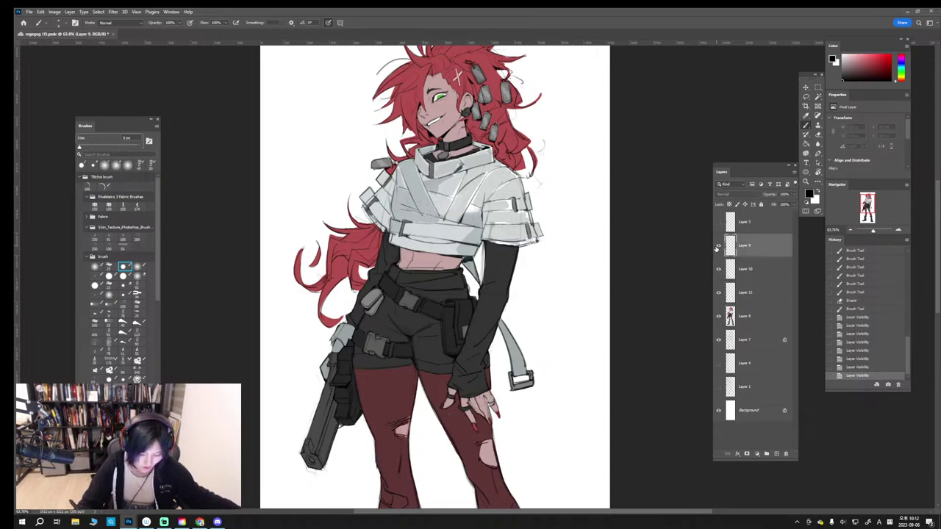
pyautogui.click(718, 248)
pyautogui.click(718, 248)
pyautogui.click(718, 248)
pyautogui.click(733, 271)
pyautogui.click(718, 273)
pyautogui.click(718, 272)
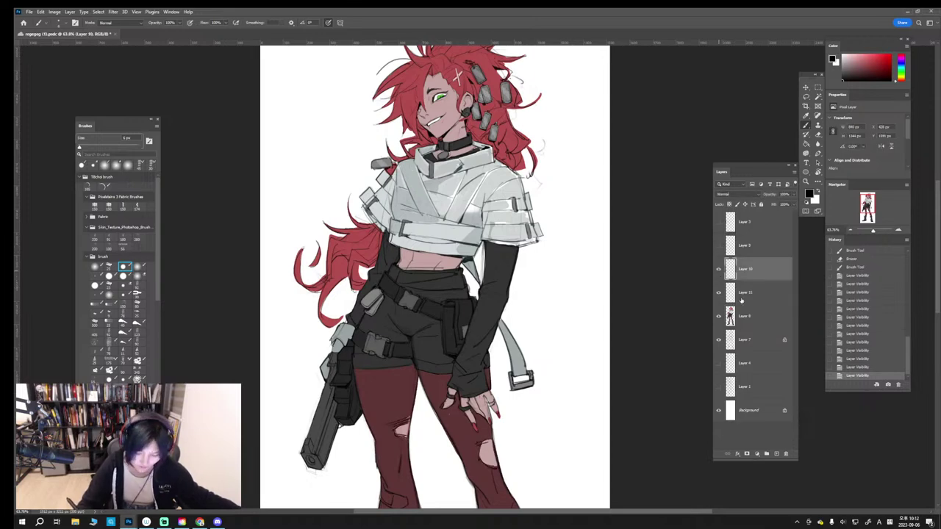
# Step: Toggle Layers 8, 11, 10 and 7 individually to examine which holds the colours, line art and knee-tear details
pyautogui.click(738, 315)
pyautogui.click(719, 315)
pyautogui.click(735, 292)
pyautogui.click(719, 316)
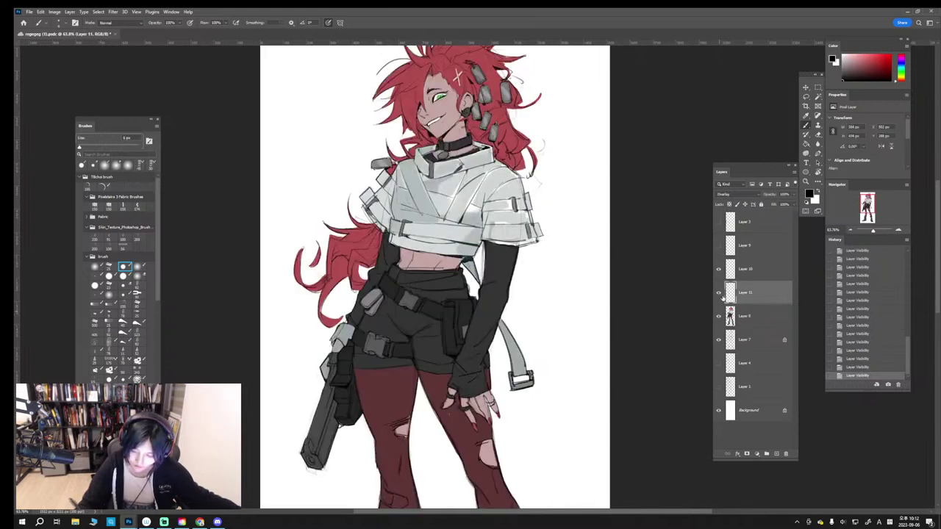
pyautogui.click(719, 294)
pyautogui.click(719, 294)
pyautogui.click(732, 269)
pyautogui.click(718, 269)
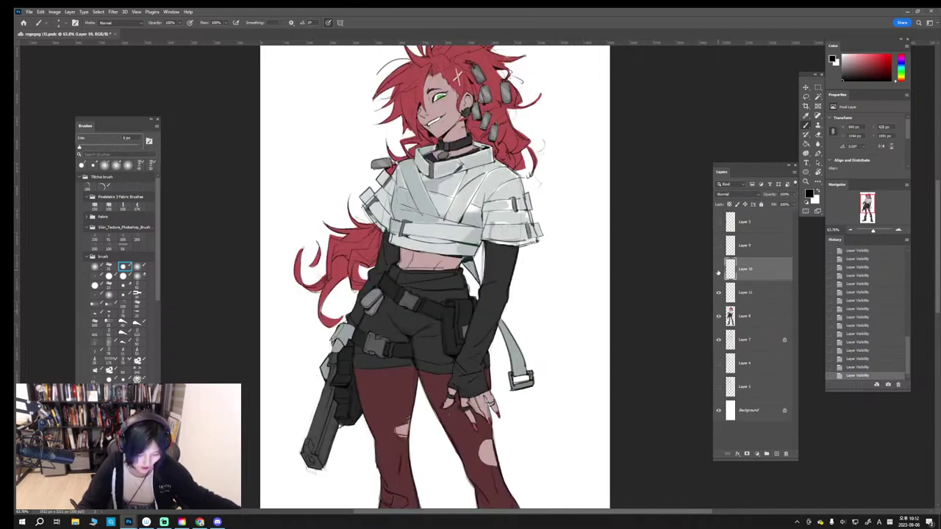
pyautogui.click(718, 270)
pyautogui.click(738, 339)
pyautogui.click(719, 339)
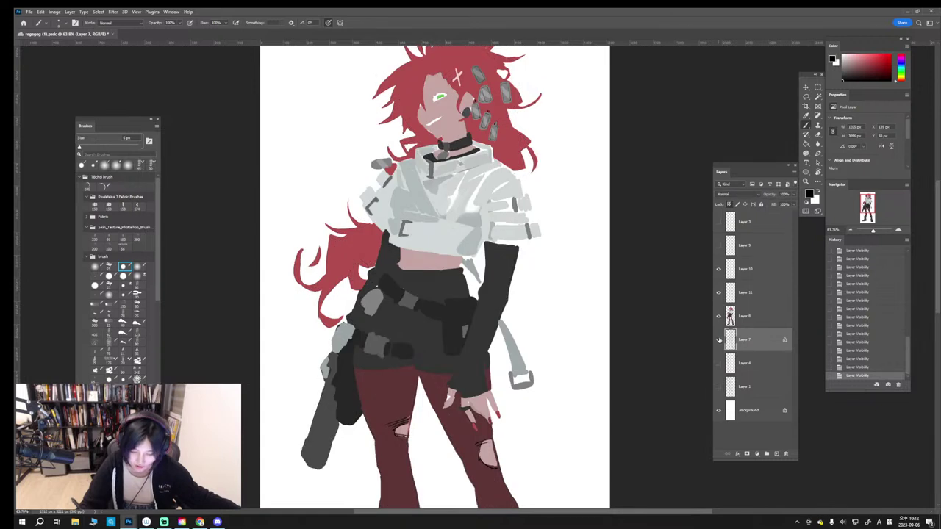
pyautogui.click(718, 339)
# Step: Try erasing the line work along the hem of the shorts, and undo the erasing
pyautogui.press('e')
pyautogui.moveTo(369, 368); pyautogui.dragTo(408, 369)
pyautogui.hotkey('ctrl', 'z')
pyautogui.hotkey('ctrl', 'z')
pyautogui.hotkey('ctrl', 'z')
pyautogui.hotkey('ctrl', 'z')
pyautogui.hotkey('ctrl', 'z')
pyautogui.hotkey('ctrl', 'z')
pyautogui.hotkey('ctrl', 'z')
pyautogui.hotkey('ctrl', 'z')
pyautogui.hotkey('ctrl', 'z')
pyautogui.hotkey('ctrl', 'z')
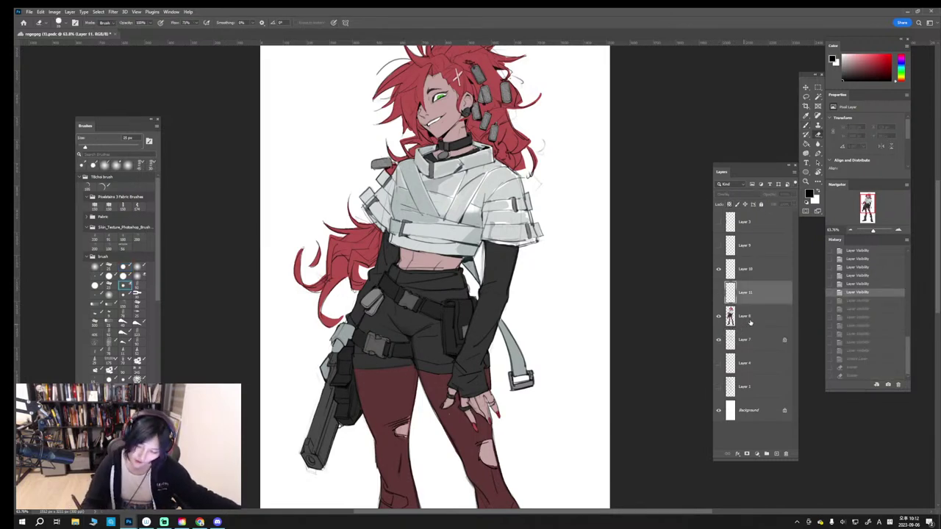
# Step: Unlock Layer 7 and erase its line work along the hem of the shorts on the holster-side thigh
pyautogui.click(749, 321)
pyautogui.click(806, 127)
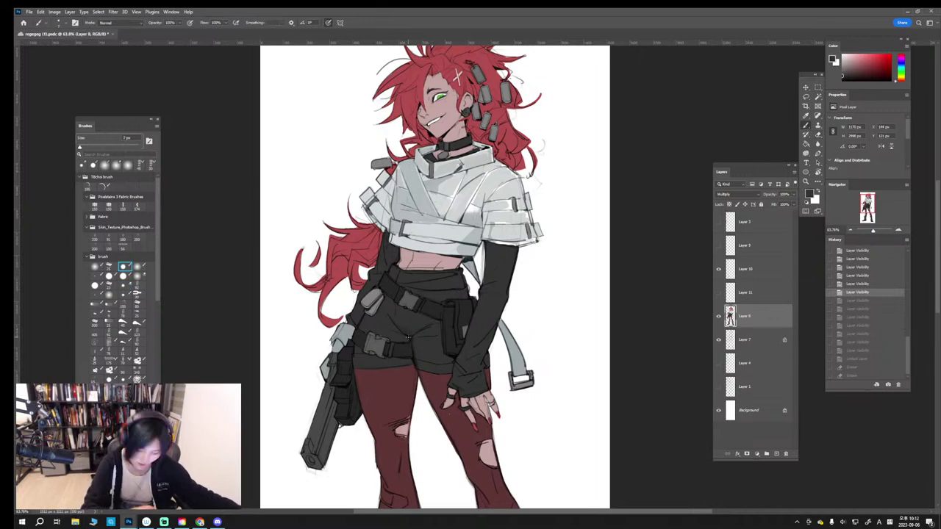
pyautogui.click(761, 339)
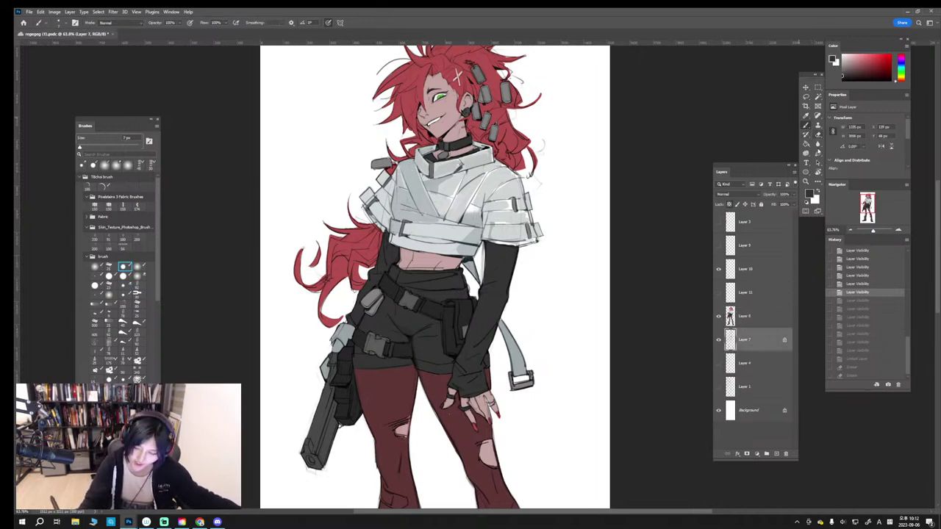
pyautogui.click(735, 204)
pyautogui.click(818, 133)
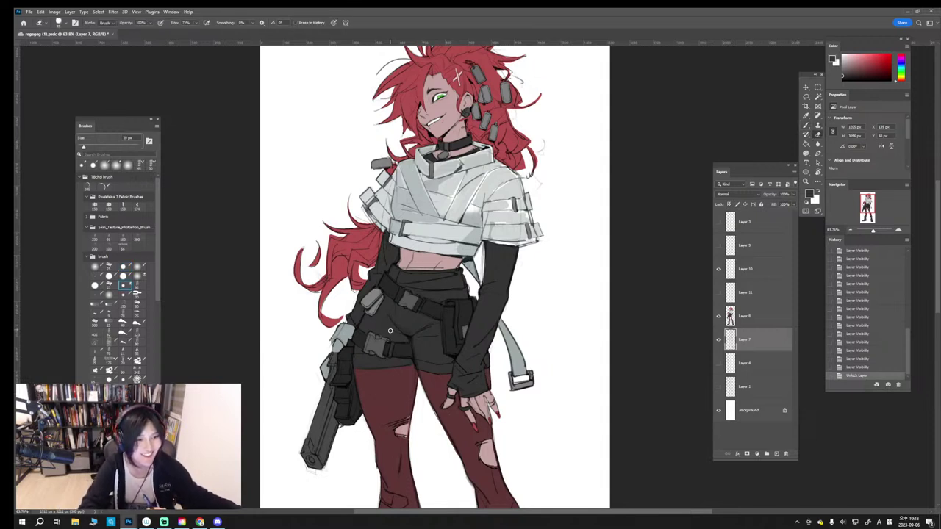
pyautogui.moveTo(372, 367)
pyautogui.mouseDown()
pyautogui.moveTo(403, 368)
pyautogui.moveTo(358, 355)
pyautogui.moveTo(376, 361)
pyautogui.mouseUp()
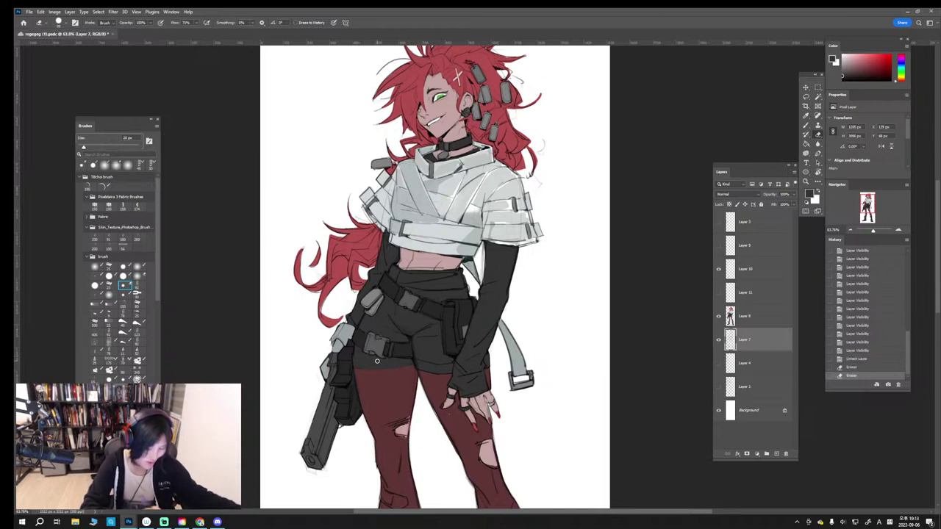
# Step: Hide the colour layer, Layer 8, and toggle Layer 7 to examine the line art separately
pyautogui.click(746, 316)
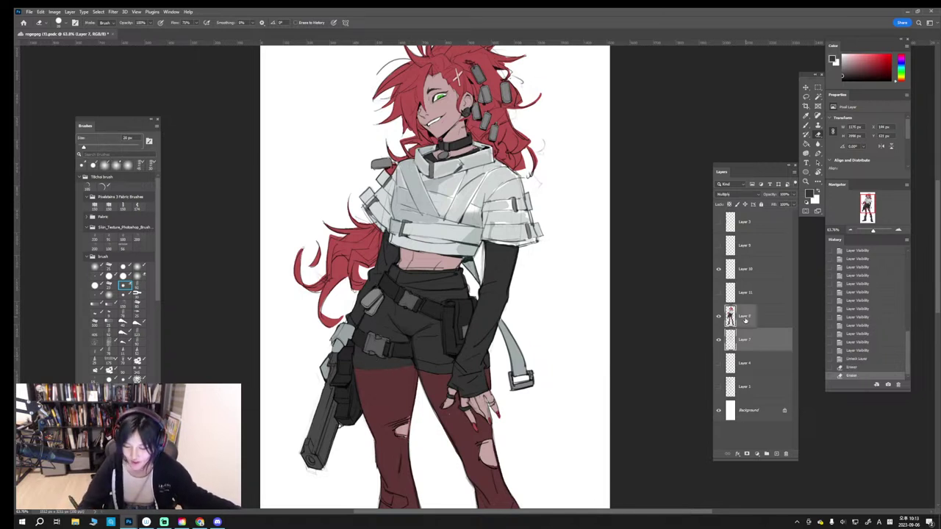
pyautogui.click(719, 316)
pyautogui.click(738, 339)
pyautogui.click(719, 339)
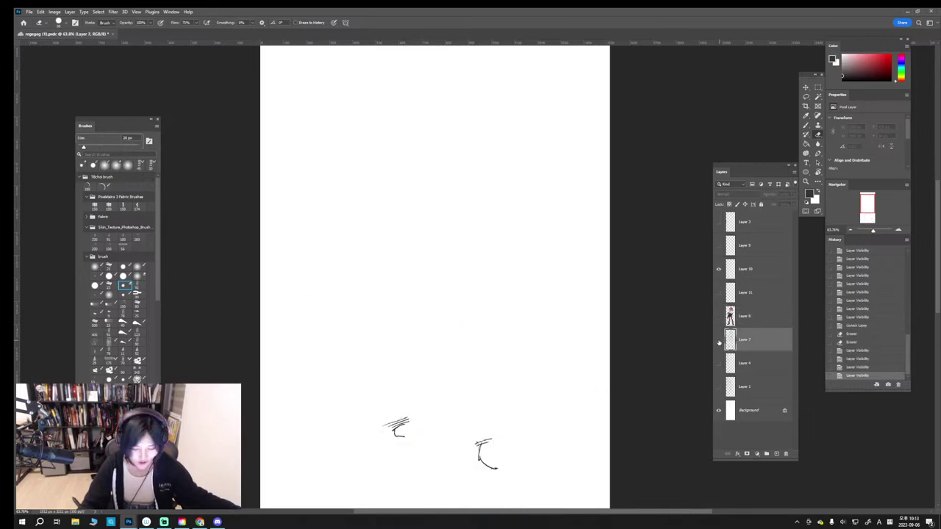
pyautogui.click(719, 339)
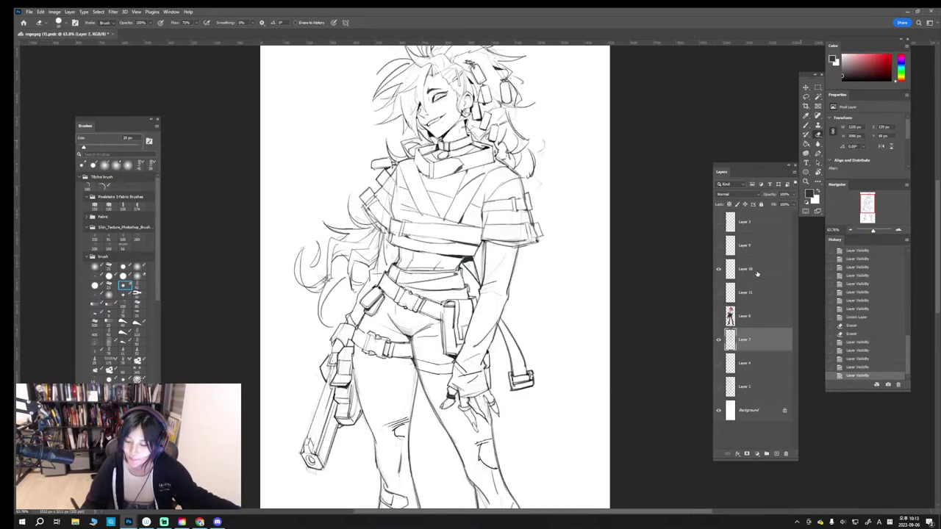
# Step: Move Layer 10 directly above Layer 7, merge the two line layers, and show Layer 8 again
pyautogui.moveTo(757, 273); pyautogui.dragTo(763, 339)
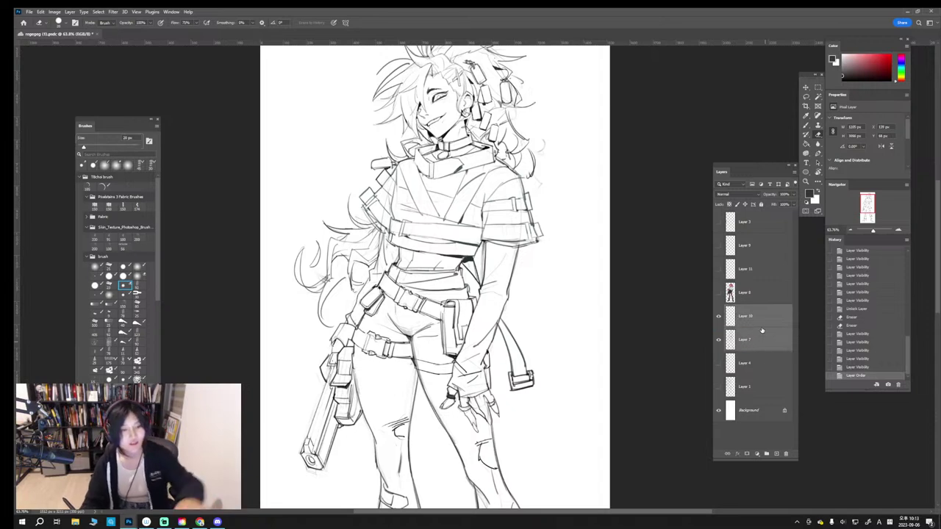
pyautogui.hotkey('ctrl', 'e')
pyautogui.press('b')
pyautogui.click(721, 295)
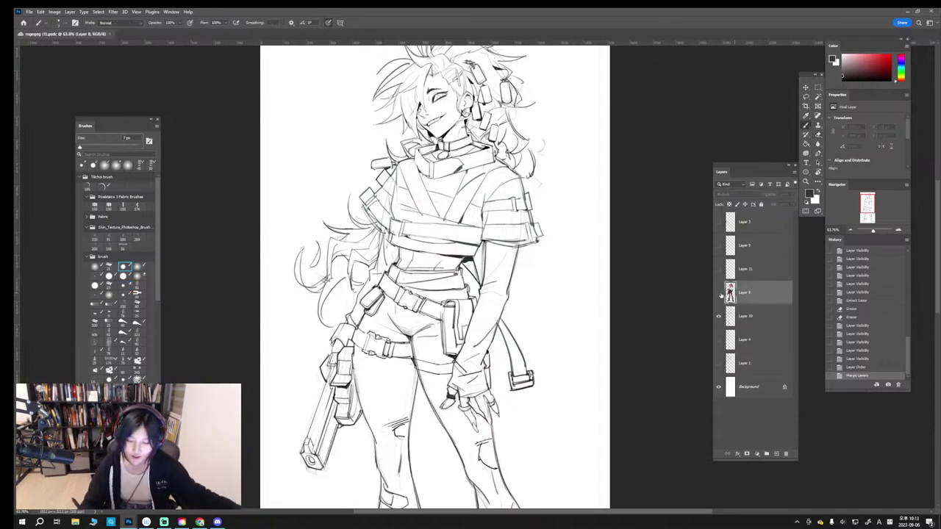
pyautogui.click(719, 293)
# Step: Try drawing the shorts' hem in black with a 4 px brush on Layer 8, and undo the strokes
pyautogui.moveTo(356, 370); pyautogui.dragTo(370, 391)
pyautogui.hotkey('ctrl', 'z')
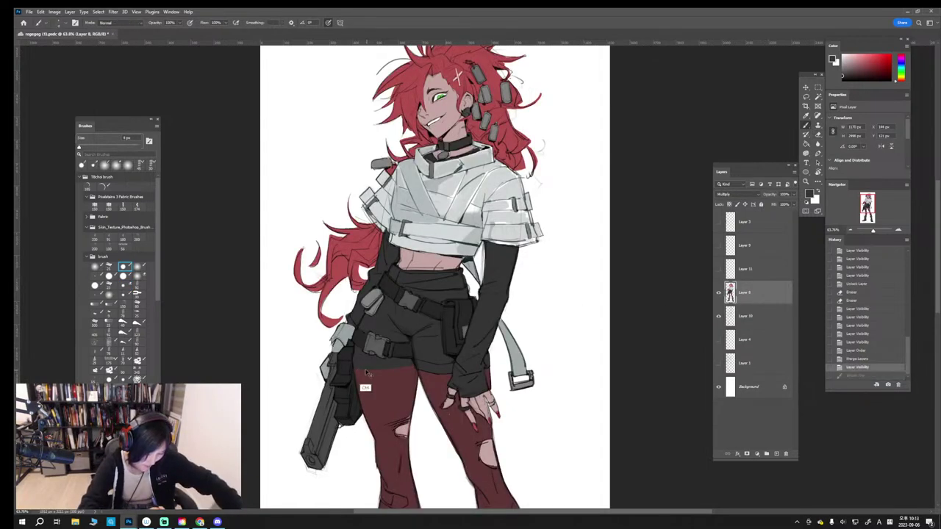
pyautogui.moveTo(865, 70); pyautogui.dragTo(841, 82)
pyautogui.moveTo(365, 369)
pyautogui.mouseDown()
pyautogui.moveTo(401, 380)
pyautogui.moveTo(414, 369)
pyautogui.moveTo(378, 367)
pyautogui.moveTo(405, 362)
pyautogui.mouseUp()
pyautogui.hotkey('ctrl', 'z')
pyautogui.hotkey('ctrl', 'z')
pyautogui.hotkey('ctrl', 'z')
pyautogui.hotkey('ctrl', 'z')
pyautogui.hotkey('ctrl', 'z')
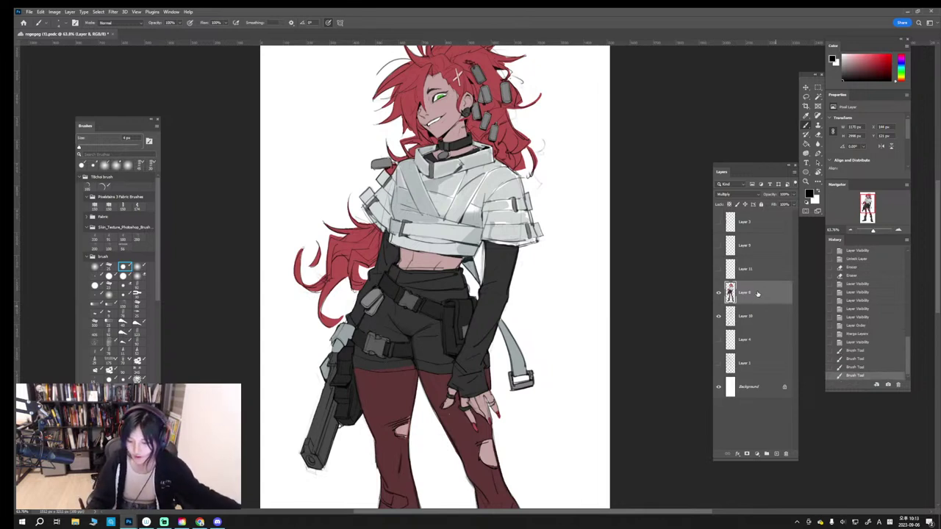
pyautogui.hotkey('ctrl', 'z')
pyautogui.hotkey('ctrl', 'z')
pyautogui.hotkey('ctrl', 'z')
pyautogui.hotkey('ctrl', 'z')
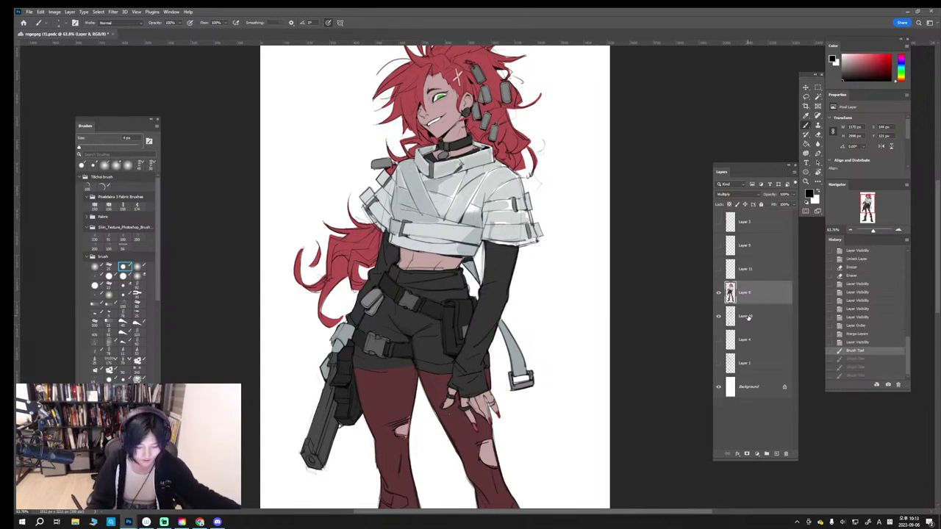
# Step: Draw black hem lines across the shorts' leg on the merged line layer, Layer 10, with a 4 px brush
pyautogui.click(748, 317)
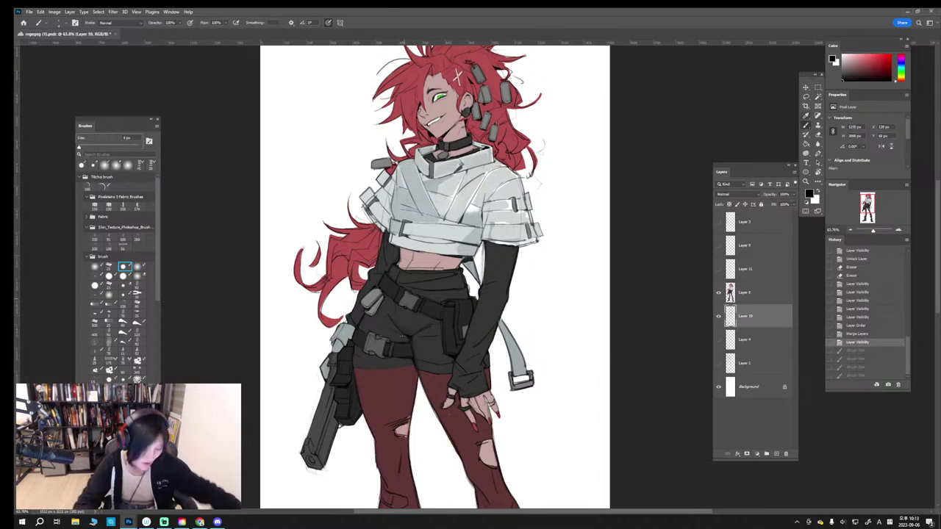
pyautogui.moveTo(354, 365); pyautogui.dragTo(366, 388)
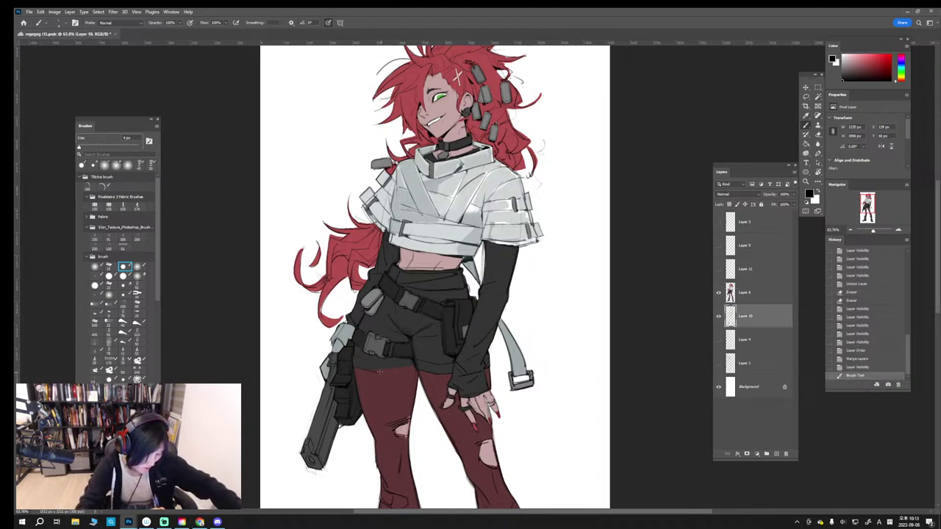
pyautogui.hotkey('ctrl', 'z')
pyautogui.moveTo(412, 370)
pyautogui.mouseDown()
pyautogui.moveTo(363, 374)
pyautogui.moveTo(403, 358)
pyautogui.mouseUp()
pyautogui.hotkey('ctrl', 'z')
pyautogui.hotkey('ctrl', 'z')
pyautogui.hotkey('ctrl', 'z')
pyautogui.hotkey('ctrl', 'z')
pyautogui.hotkey('ctrl', 'z')
pyautogui.hotkey('ctrl', 'z')
pyautogui.hotkey('ctrl', 'z')
pyautogui.hotkey('ctrl', 'z')
pyautogui.hotkey('ctrl', 'z')
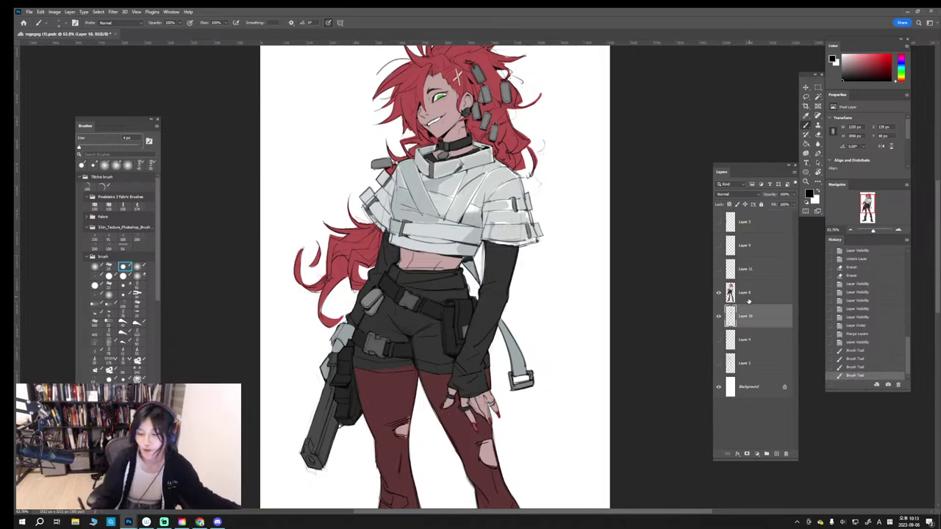
# Step: Fill the area along the redrawn shorts hem on Layer 8 with dark grey sampled from the shorts, using a 10 px brush
pyautogui.click(749, 298)
pyautogui.keyDown('alt'); pyautogui.click(393, 366); pyautogui.keyUp('alt')
pyautogui.press(']')
pyautogui.press(']')
pyautogui.press(']')
pyautogui.press(']')
pyautogui.press(']')
pyautogui.press(']')
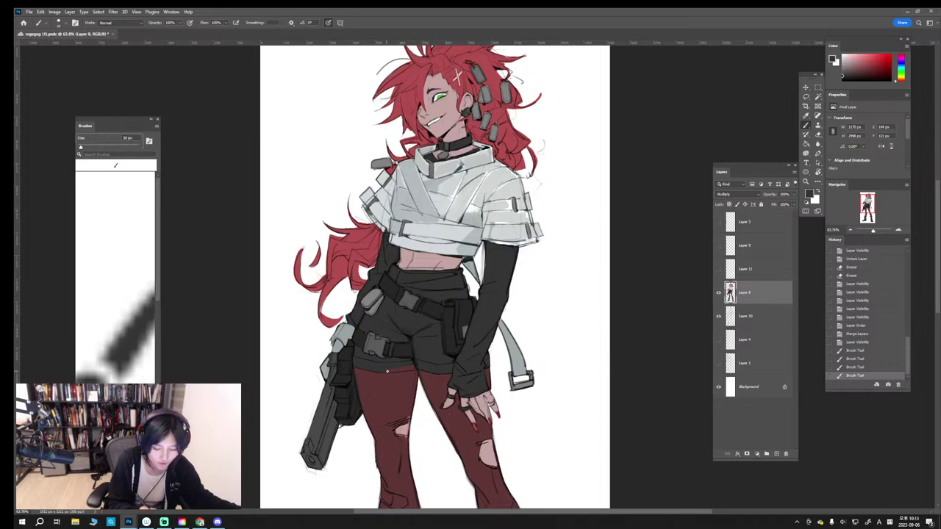
pyautogui.moveTo(413, 367); pyautogui.dragTo(418, 366)
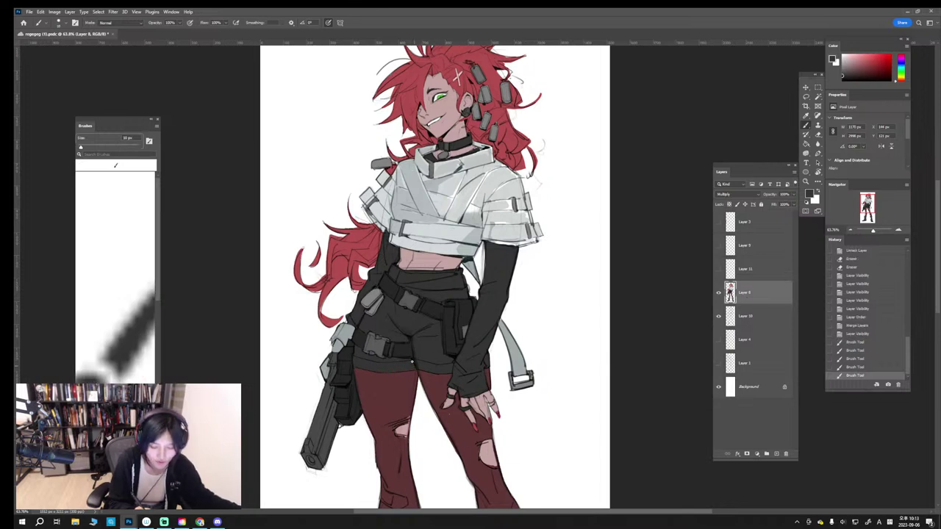
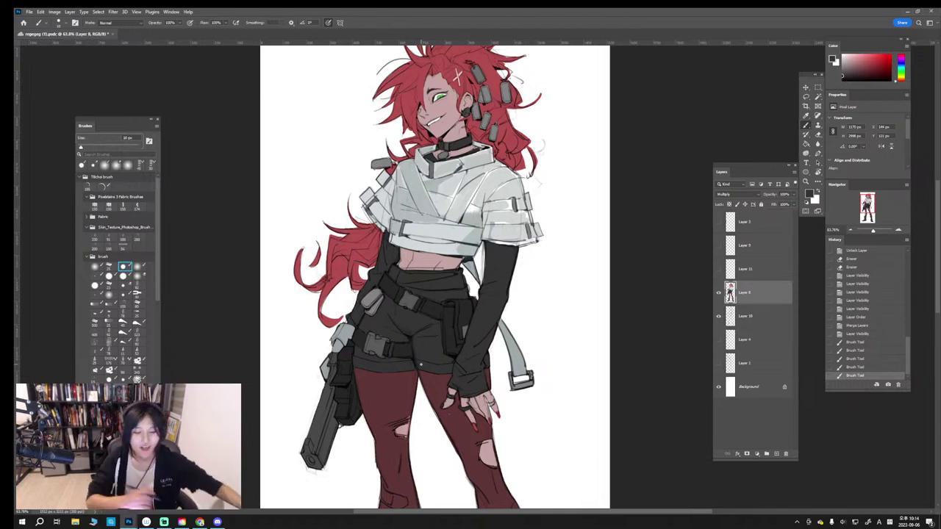
# Step: Paint light grey sampled from the white top over its chest area on Layer 8, undoing unwanted strokes
pyautogui.keyDown('alt'); pyautogui.click(442, 202); pyautogui.keyUp('alt')
pyautogui.moveTo(448, 195)
pyautogui.mouseDown()
pyautogui.moveTo(443, 219)
pyautogui.moveTo(418, 184)
pyautogui.moveTo(428, 210)
pyautogui.mouseUp()
pyautogui.press(']')
pyautogui.press(']')
pyautogui.hotkey('ctrl', 'z')
pyautogui.hotkey('ctrl', 'z')
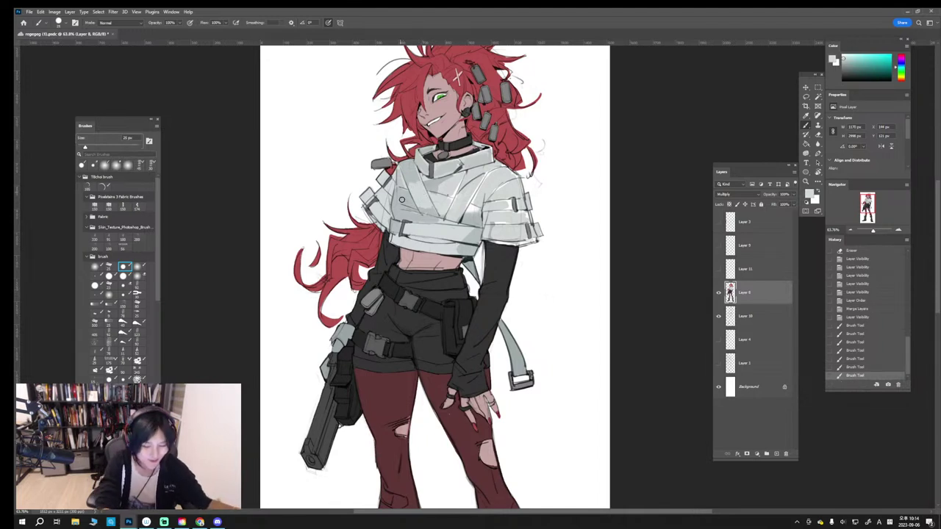
pyautogui.moveTo(403, 189)
pyautogui.mouseDown()
pyautogui.moveTo(403, 213)
pyautogui.moveTo(404, 184)
pyautogui.moveTo(416, 197)
pyautogui.mouseUp()
pyautogui.hotkey('ctrl', 'z')
pyautogui.hotkey('ctrl', 'z')
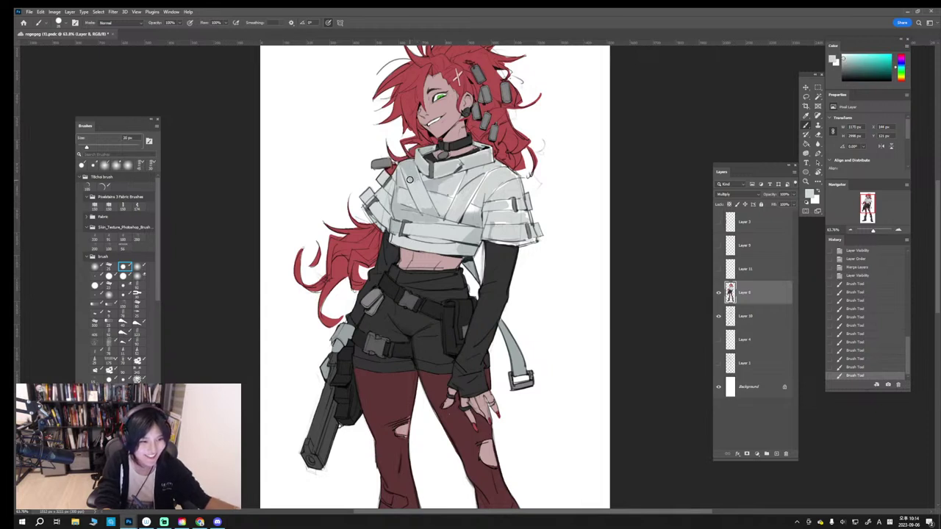
# Step: Brush broader light grey shading over the crossed chest straps with an enlarged brush, undoing the last strokes
pyautogui.press(']')
pyautogui.press(']')
pyautogui.press(']')
pyautogui.moveTo(415, 172)
pyautogui.mouseDown()
pyautogui.moveTo(431, 212)
pyautogui.moveTo(398, 200)
pyautogui.moveTo(406, 187)
pyautogui.moveTo(439, 191)
pyautogui.moveTo(442, 212)
pyautogui.mouseUp()
pyautogui.press('[')
pyautogui.keyDown('alt'); pyautogui.click(432, 215); pyautogui.keyUp('alt')
pyautogui.hotkey('ctrl', 'z')
pyautogui.hotkey('ctrl', 'z')
# Step: Refine the shading around the crossed straps with sampled greys and a brush reduced to 20 px
pyautogui.press('[')
pyautogui.keyDown('alt'); pyautogui.click(397, 202); pyautogui.keyUp('alt')
pyautogui.press('[')
pyautogui.keyDown('alt'); pyautogui.click(398, 205); pyautogui.keyUp('alt')
pyautogui.keyDown('alt'); pyautogui.click(436, 210); pyautogui.keyUp('alt')
pyautogui.keyDown('alt'); pyautogui.click(441, 218); pyautogui.keyUp('alt')
pyautogui.keyDown('alt'); pyautogui.click(440, 217); pyautogui.keyUp('alt')
pyautogui.hotkey('ctrl', 'z')
pyautogui.press('[')
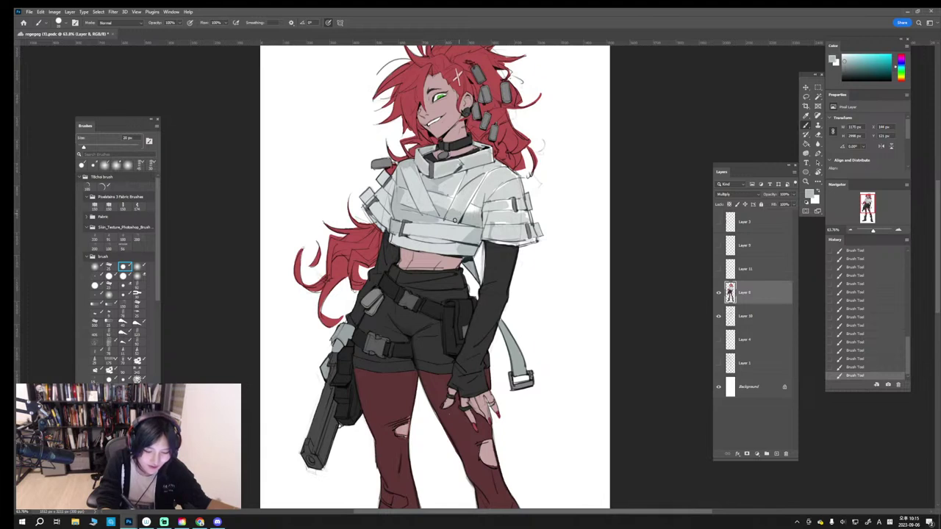
# Step: Paint sampled light grey on the top's waist band and on the strapped sleeve below the loose shoulder tag
pyautogui.keyDown('alt'); pyautogui.click(430, 215); pyautogui.keyUp('alt')
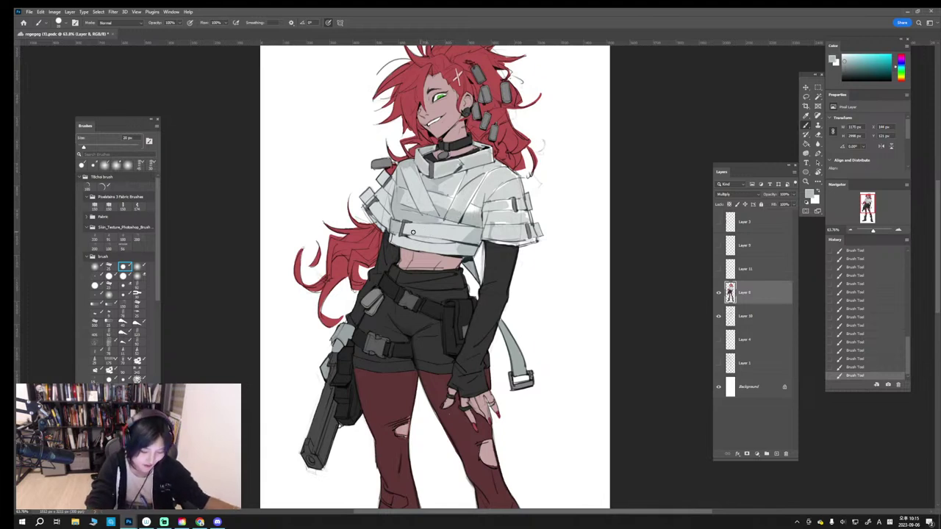
pyautogui.moveTo(407, 231)
pyautogui.mouseDown()
pyautogui.moveTo(444, 229)
pyautogui.moveTo(444, 242)
pyautogui.moveTo(429, 245)
pyautogui.mouseUp()
pyautogui.keyDown('alt'); pyautogui.click(422, 232); pyautogui.keyUp('alt')
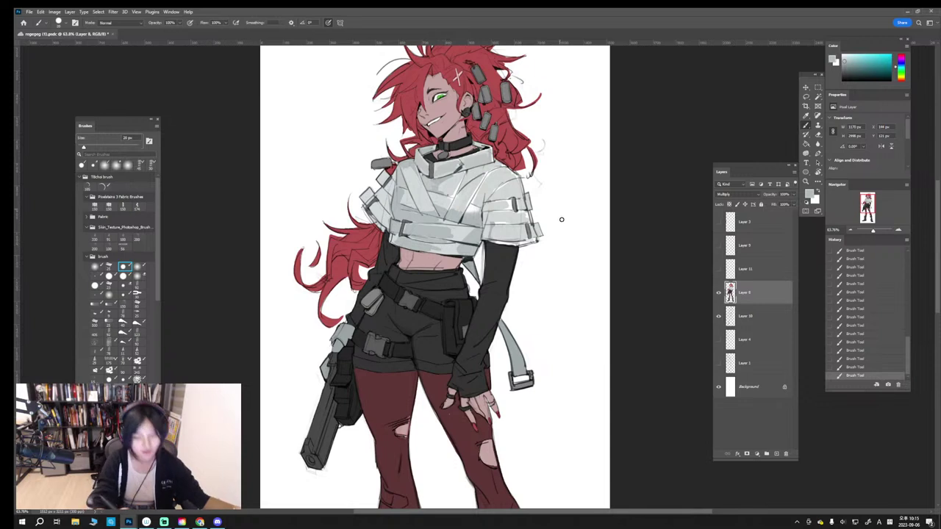
pyautogui.hotkey('ctrl', 'z')
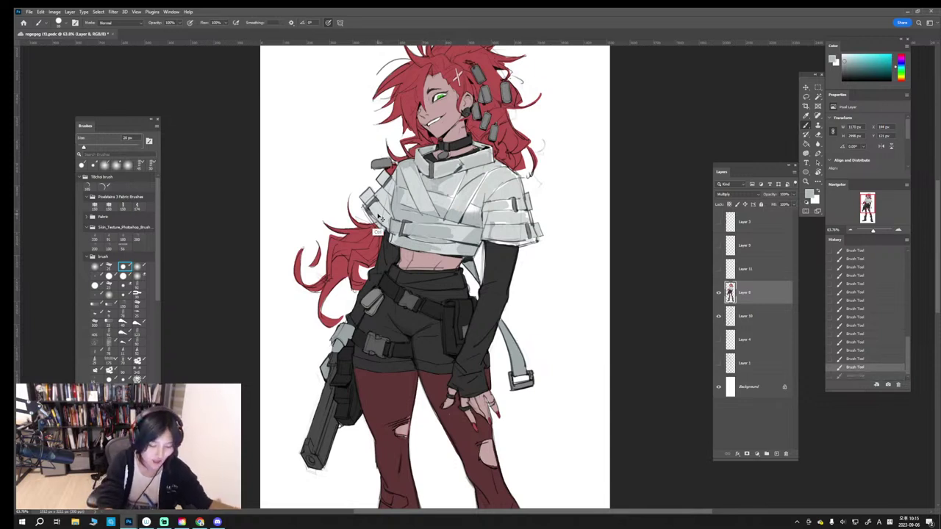
pyautogui.moveTo(379, 207)
pyautogui.mouseDown()
pyautogui.moveTo(390, 199)
pyautogui.moveTo(380, 191)
pyautogui.mouseUp()
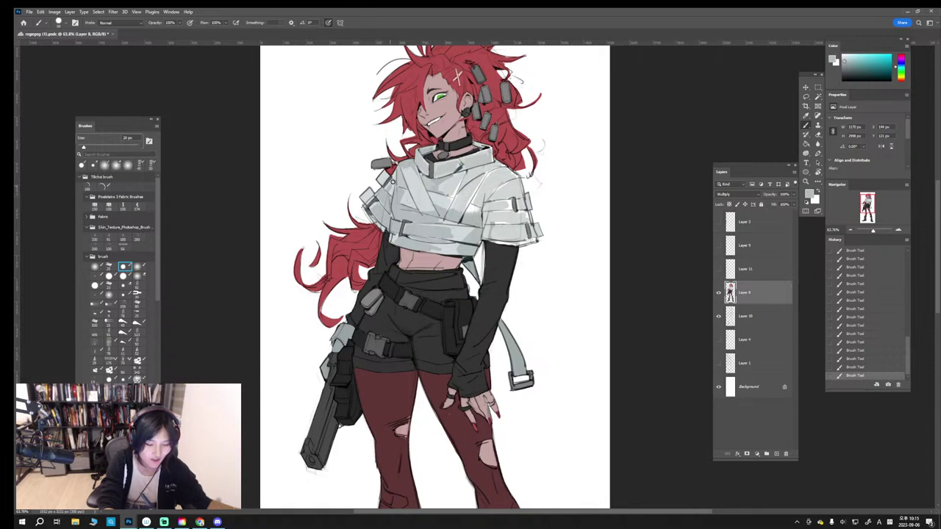
# Step: Draw a small dark grey line detail at the outer end of the shoulder's metal tag with a thin brush
pyautogui.press('[')
pyautogui.press('[')
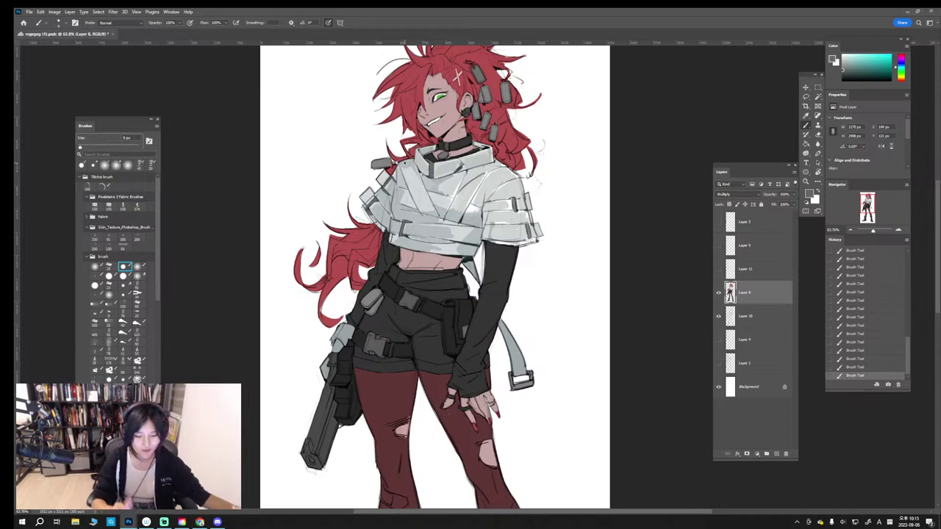
pyautogui.moveTo(542, 216); pyautogui.dragTo(503, 216)
pyautogui.moveTo(455, 162); pyautogui.dragTo(555, 396)
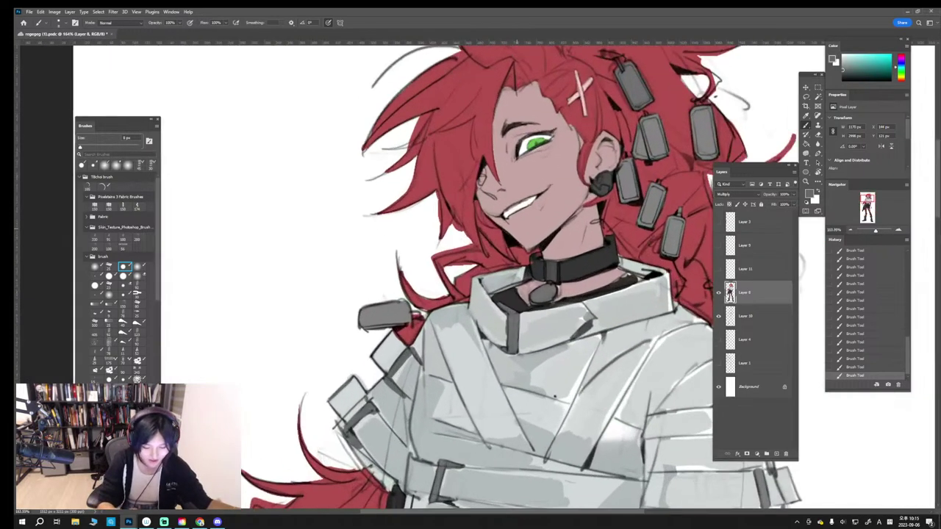
pyautogui.moveTo(517, 228); pyautogui.dragTo(585, 203)
pyautogui.click(842, 76)
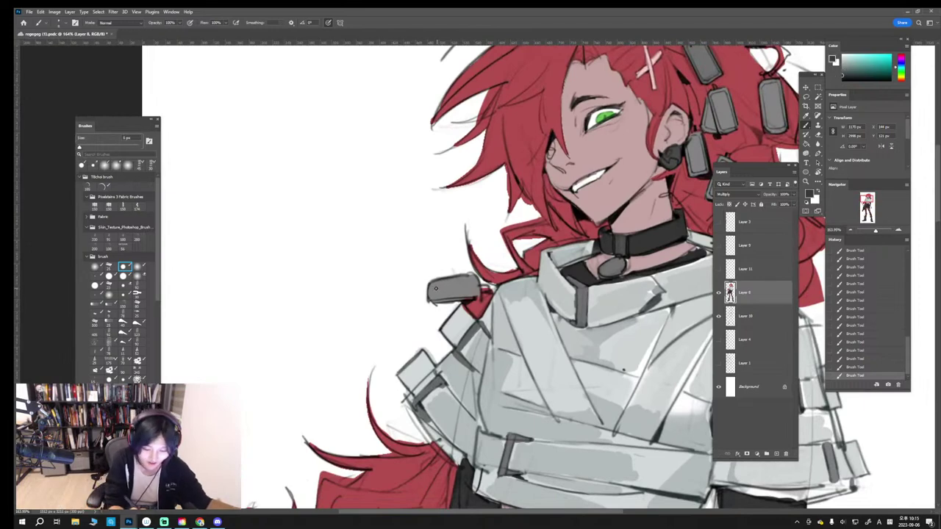
pyautogui.hotkey('ctrl', 'z')
pyautogui.moveTo(433, 288); pyautogui.dragTo(434, 298)
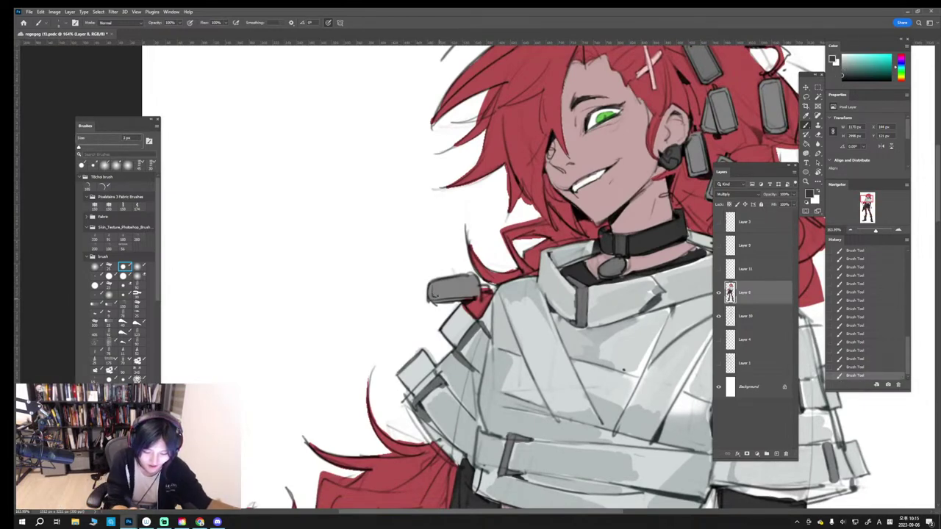
# Step: Redraw the dark outline on the shoulder's metal tag with a thin brush, undo the unwanted strokes, and sample the tag's grey
pyautogui.hotkey('ctrl', 'z')
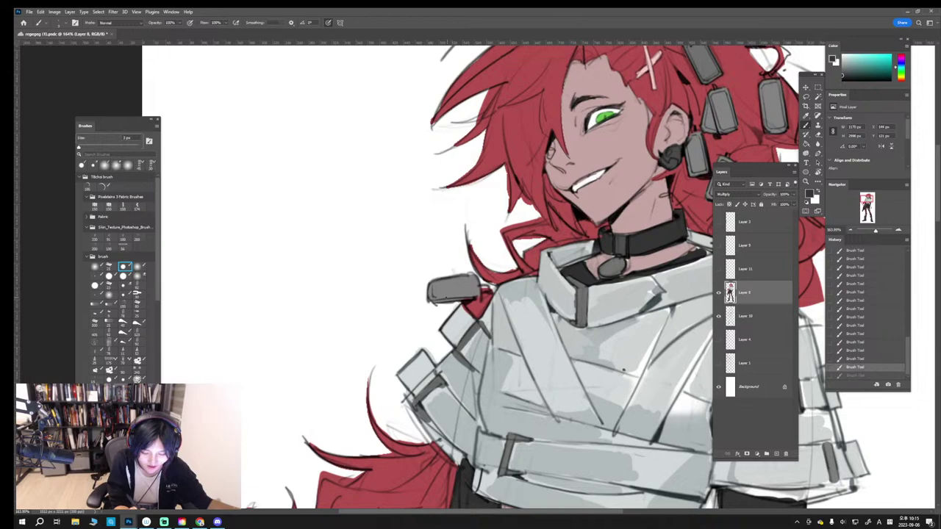
pyautogui.moveTo(445, 297)
pyautogui.mouseDown()
pyautogui.moveTo(477, 296)
pyautogui.moveTo(473, 279)
pyautogui.moveTo(449, 282)
pyautogui.moveTo(475, 279)
pyautogui.mouseUp()
pyautogui.hotkey('ctrl', 'z')
pyautogui.hotkey('ctrl', 'z')
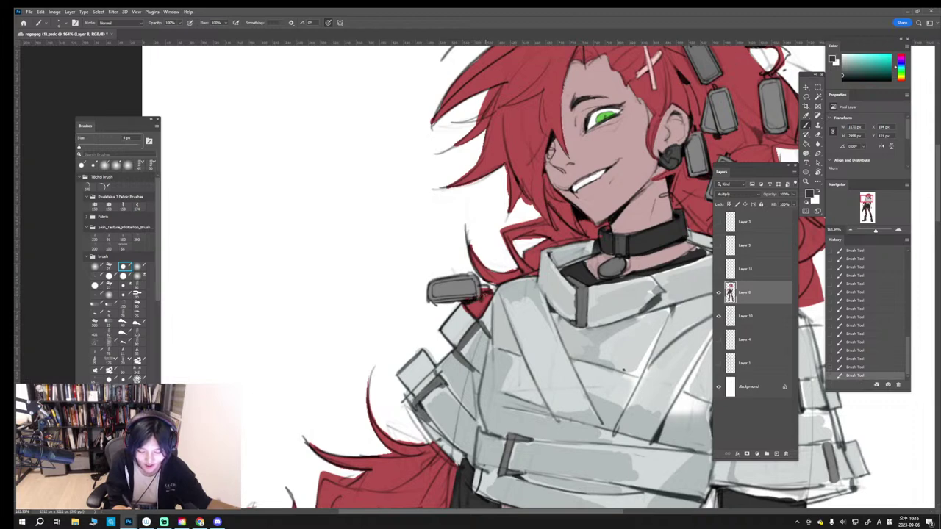
pyautogui.keyDown('alt'); pyautogui.click(472, 304); pyautogui.keyUp('alt')
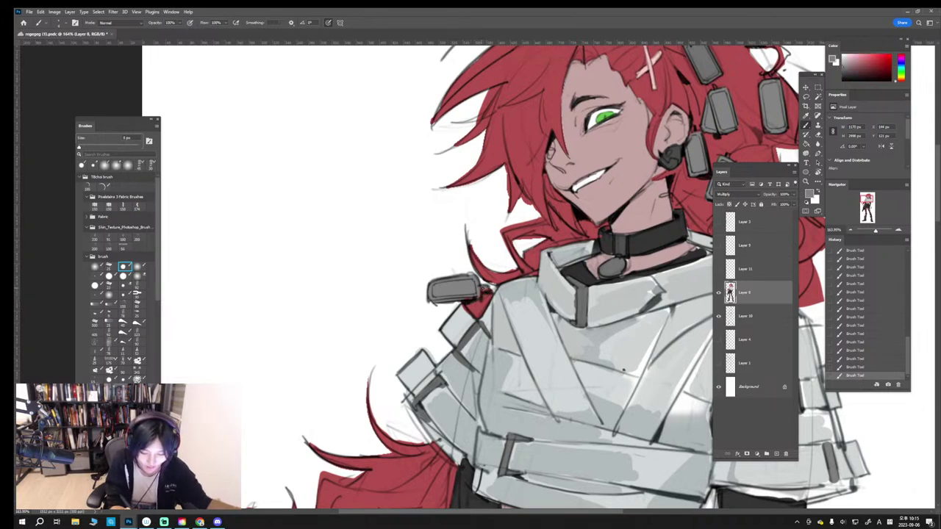
# Step: Paint the buckle strap on the lower sleeve with sampled greys and a small brush
pyautogui.keyDown('alt'); pyautogui.click(429, 407); pyautogui.keyUp('alt')
pyautogui.moveTo(427, 389)
pyautogui.mouseDown()
pyautogui.moveTo(414, 402)
pyautogui.moveTo(457, 397)
pyautogui.mouseUp()
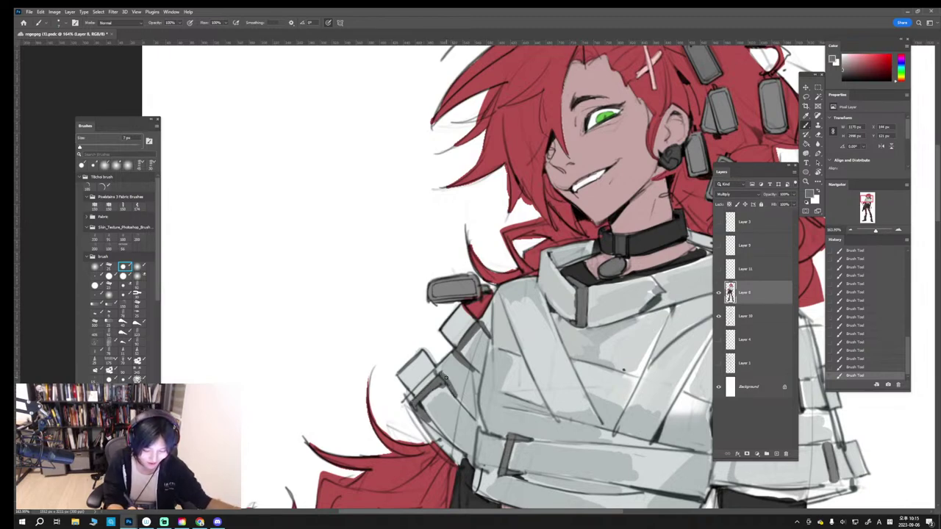
pyautogui.keyDown('alt'); pyautogui.click(442, 409); pyautogui.keyUp('alt')
pyautogui.press('h')
pyautogui.click(443, 388)
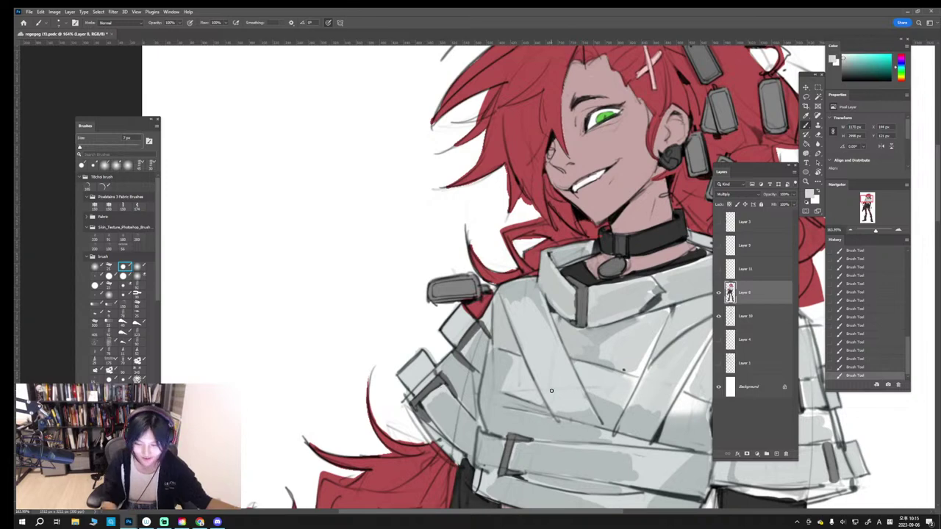
# Step: Check Layer 10 by hiding and showing it, erase around the lower sleeve's buckle strap there, and undo the last erasure
pyautogui.click(751, 271)
pyautogui.click(746, 302)
pyautogui.click(740, 320)
pyautogui.click(718, 318)
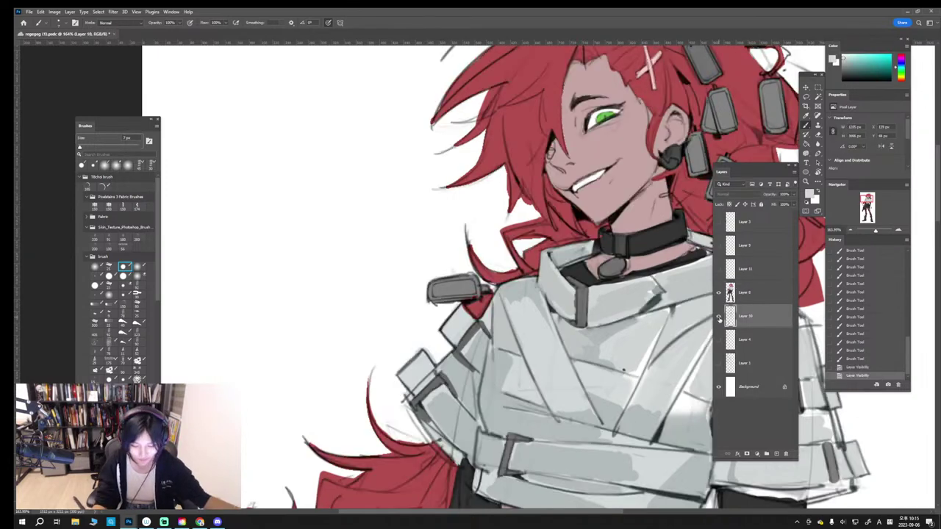
pyautogui.click(719, 318)
pyautogui.press('e')
pyautogui.press('[')
pyautogui.press('[')
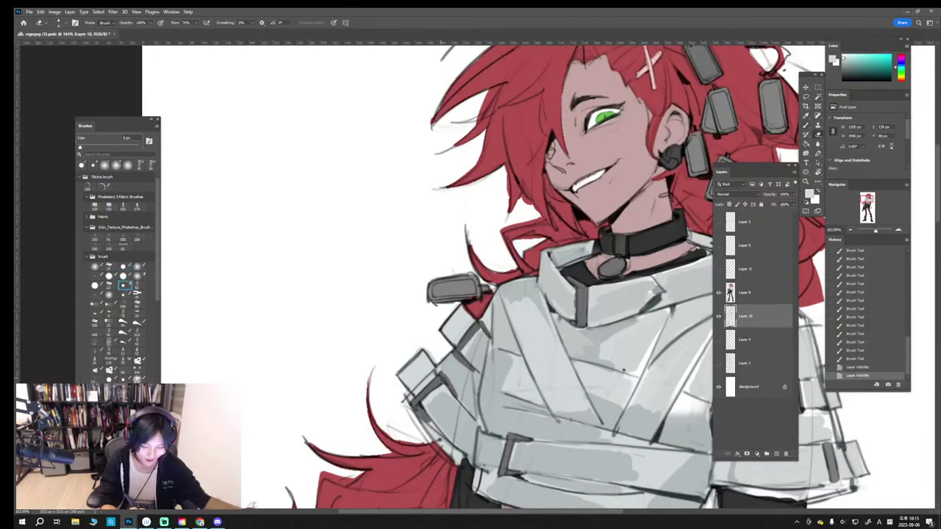
pyautogui.moveTo(454, 390); pyautogui.dragTo(457, 395)
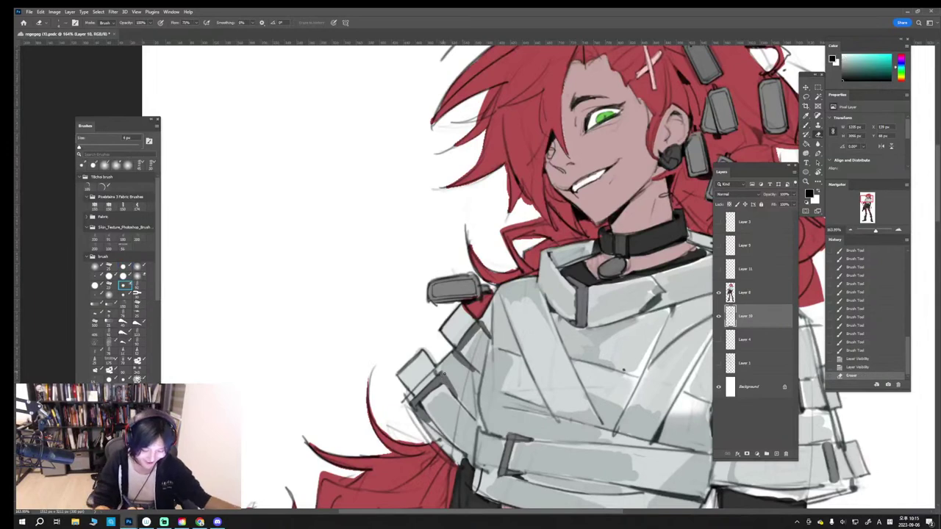
pyautogui.hotkey('ctrl', 'z')
# Step: Try erasing the edge of the lower sleeve's buckle strap on Layer 8 and again on Layer 10
pyautogui.click(748, 299)
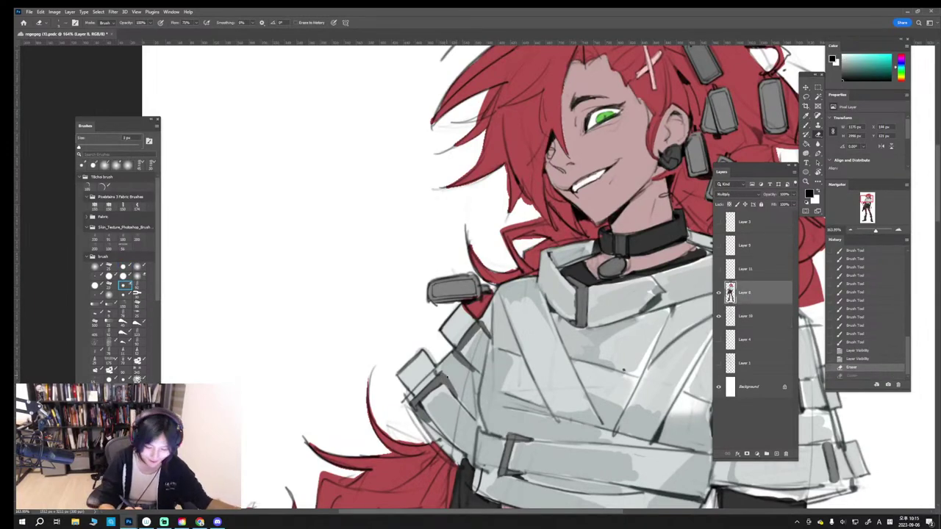
pyautogui.moveTo(446, 377); pyautogui.dragTo(453, 394)
pyautogui.hotkey('ctrl', 'z')
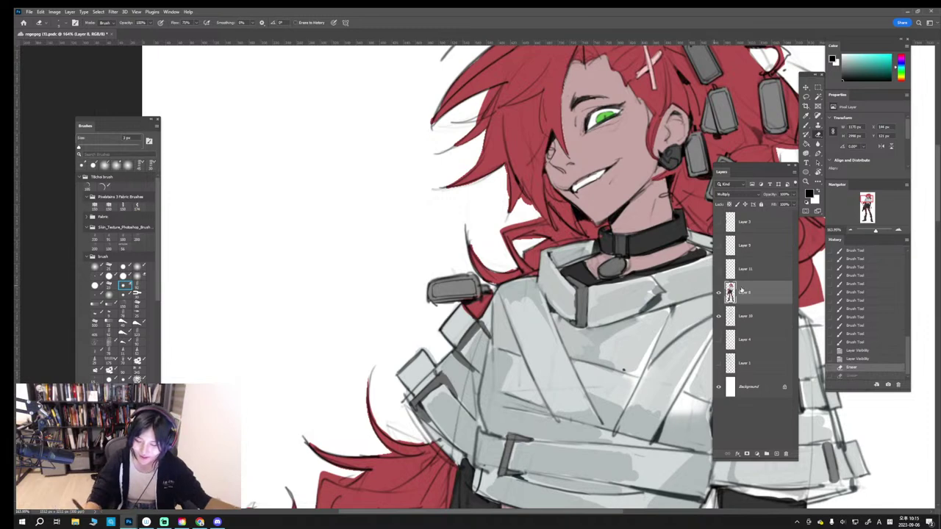
pyautogui.click(739, 321)
pyautogui.click(719, 317)
pyautogui.click(719, 316)
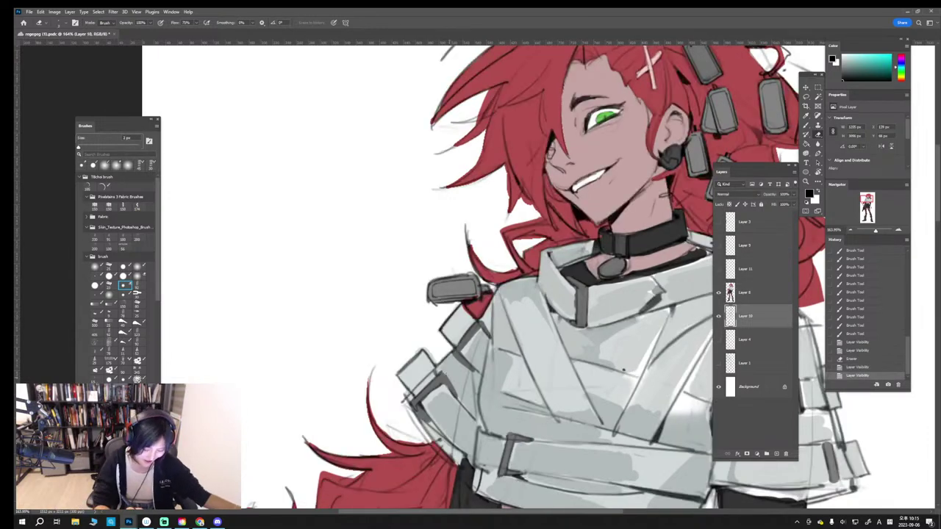
pyautogui.moveTo(448, 379); pyautogui.dragTo(452, 393)
pyautogui.hotkey('ctrl', 'z')
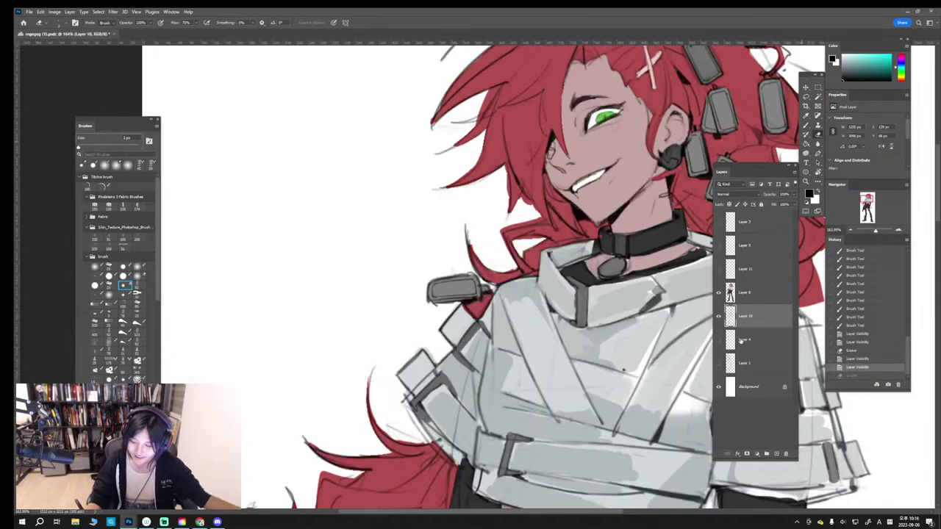
# Step: Draw black line accents along the outer edge of the lower sleeve's strap on Layer 10, undoing the unwanted strokes
pyautogui.press('b')
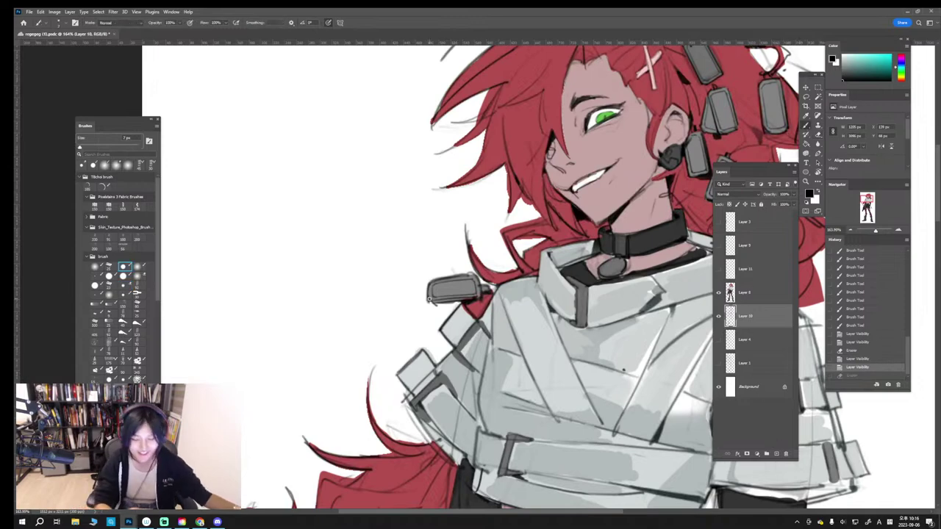
pyautogui.moveTo(444, 374)
pyautogui.mouseDown()
pyautogui.moveTo(460, 401)
pyautogui.moveTo(426, 419)
pyautogui.moveTo(430, 441)
pyautogui.mouseUp()
pyautogui.hotkey('ctrl', 'z')
pyautogui.hotkey('ctrl', 'z')
pyautogui.hotkey('ctrl', 'z')
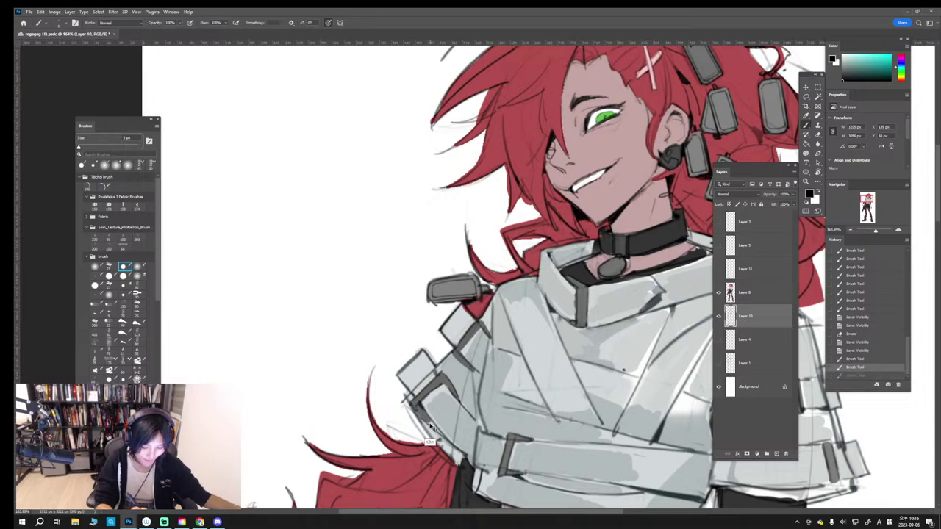
pyautogui.moveTo(417, 407); pyautogui.dragTo(431, 424)
pyautogui.moveTo(403, 395); pyautogui.dragTo(432, 425)
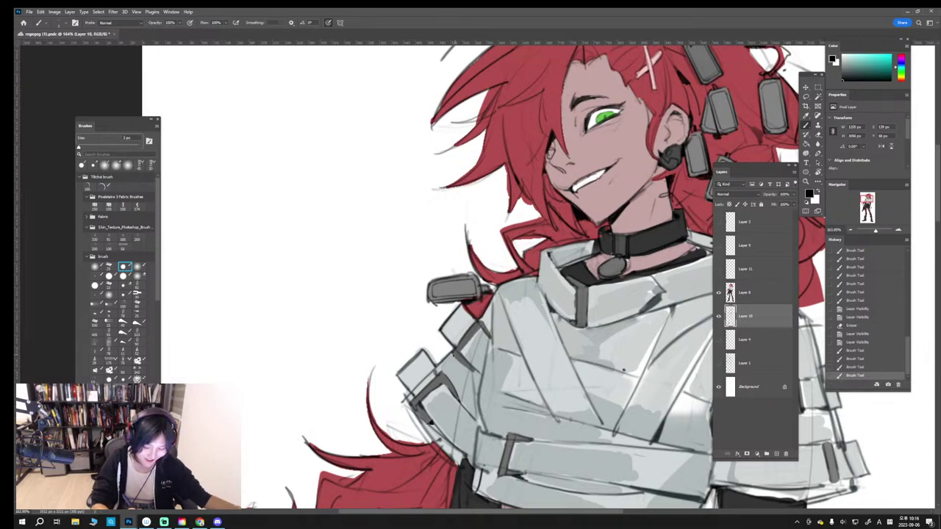
pyautogui.hotkey('ctrl', 'z')
# Step: Darken the lines of the upper sleeve's strap below the metal tag with thin black strokes, undoing the unwanted ones
pyautogui.moveTo(453, 354)
pyautogui.mouseDown()
pyautogui.moveTo(475, 373)
pyautogui.moveTo(480, 321)
pyautogui.moveTo(492, 338)
pyautogui.mouseUp()
pyautogui.hotkey('ctrl', 'z')
pyautogui.moveTo(483, 324); pyautogui.dragTo(491, 339)
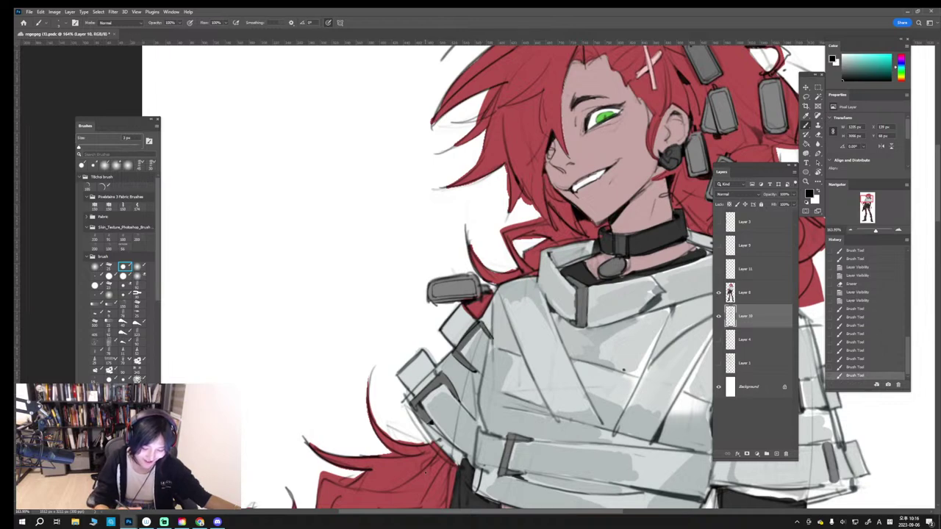
pyautogui.hotkey('ctrl', 'z')
# Step: Draw the side edge of the top's waist band beside the sleeve, replacing the black with a dark grey
pyautogui.moveTo(484, 433); pyautogui.dragTo(480, 446)
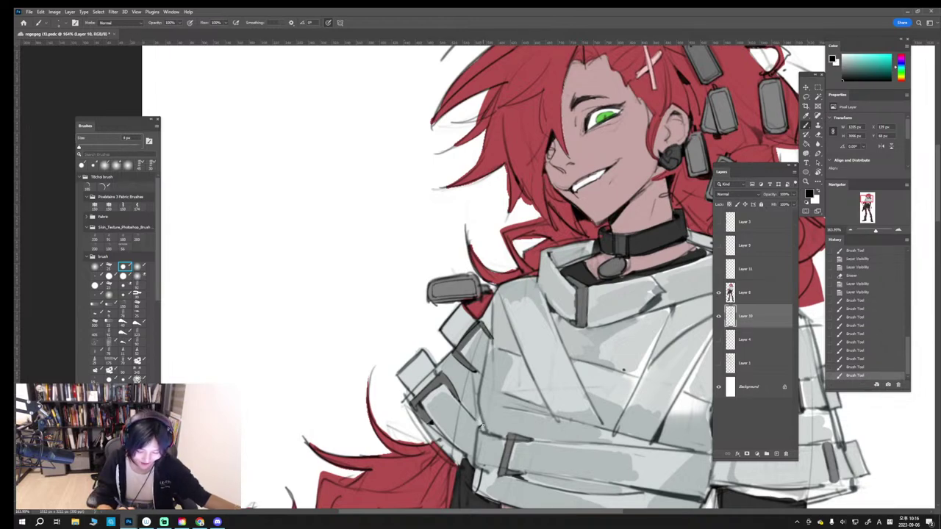
pyautogui.hotkey('ctrl', 'z')
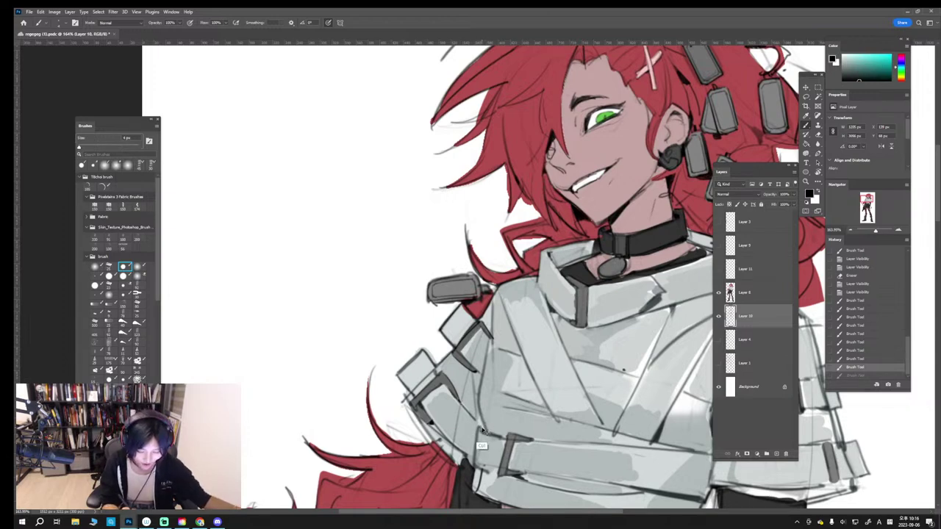
pyautogui.click(845, 75)
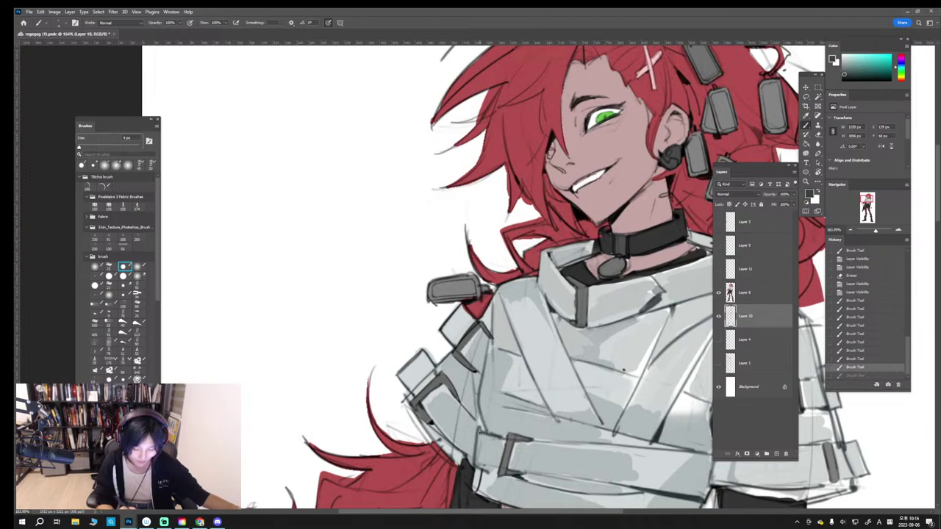
pyautogui.moveTo(480, 432); pyautogui.dragTo(477, 468)
pyautogui.hotkey('ctrl', 'z')
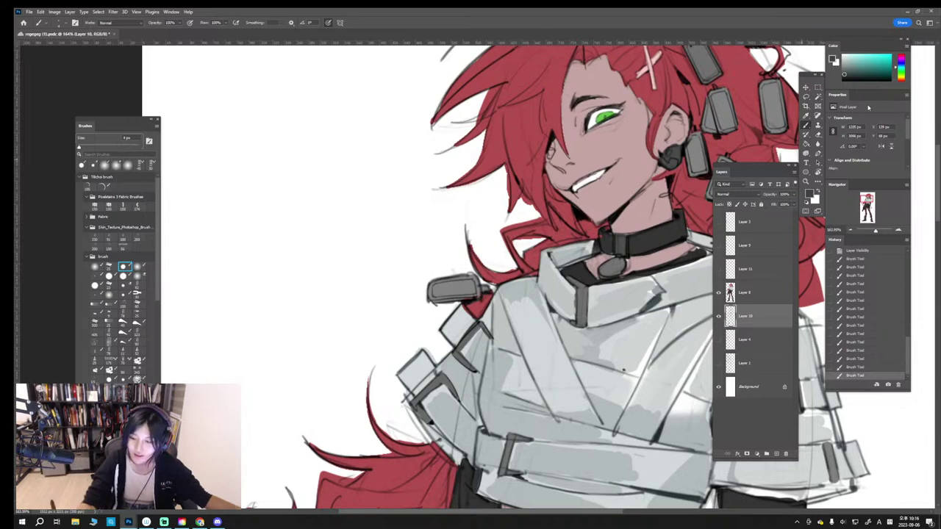
# Step: Try painting sampled grey on the shaft of the boot below the gun, using an enlarged brush on Layer 10
pyautogui.moveTo(871, 233); pyautogui.dragTo(869, 213)
pyautogui.keyDown('alt'); pyautogui.click(464, 283); pyautogui.keyUp('alt')
pyautogui.press(']')
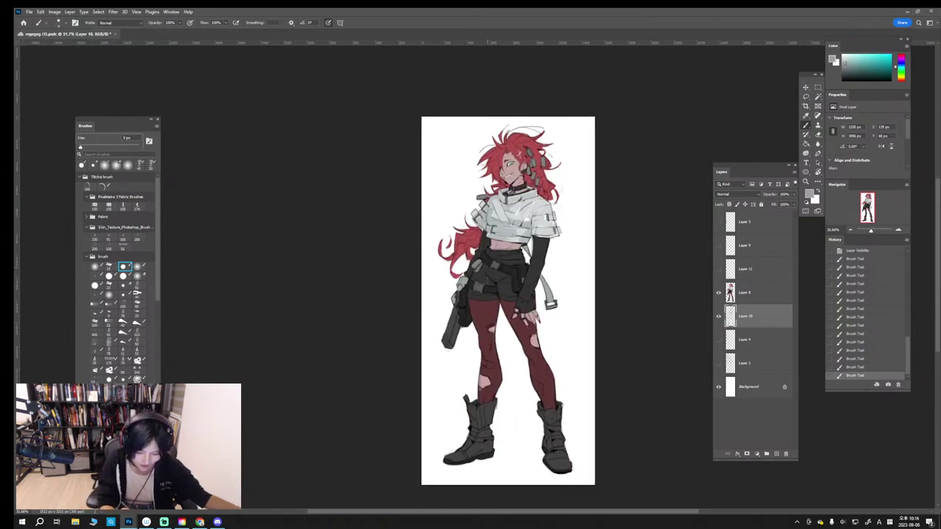
pyautogui.keyDown('alt'); pyautogui.click(477, 283); pyautogui.keyUp('alt')
pyautogui.keyDown('alt'); pyautogui.click(478, 303); pyautogui.keyUp('alt')
pyautogui.press(']')
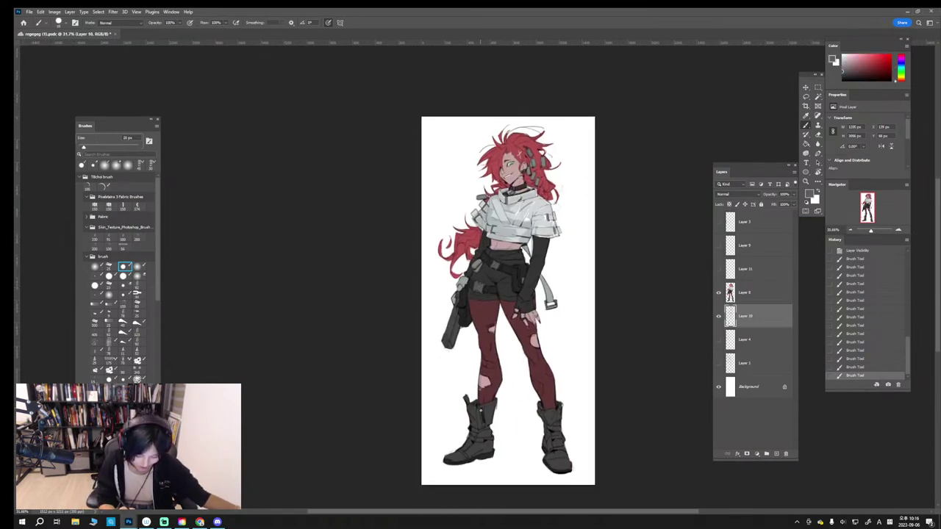
pyautogui.hotkey('ctrl', 'z')
pyautogui.press(']')
pyautogui.moveTo(482, 407); pyautogui.dragTo(482, 425)
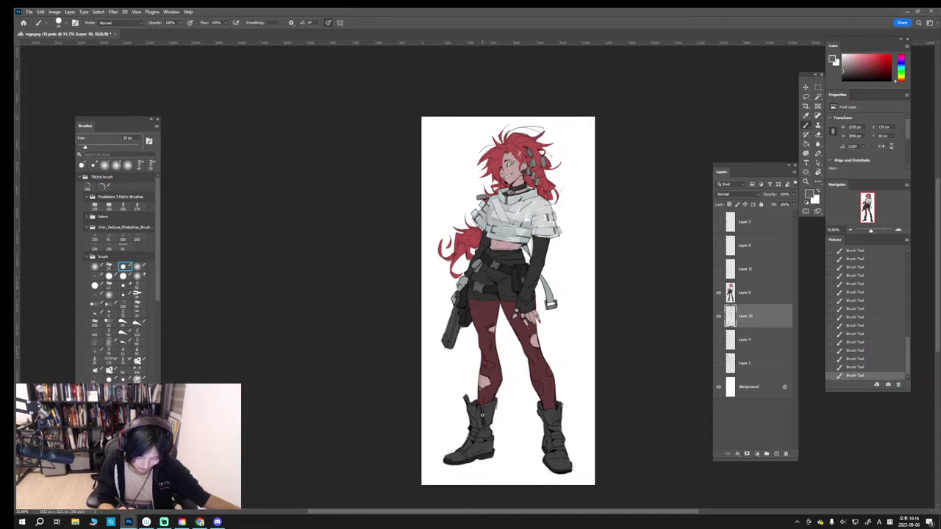
pyautogui.hotkey('ctrl', 'z')
# Step: Paint the straps and details of both boots on Layer 8 with sampled greys and a 20 px brush
pyautogui.click(745, 295)
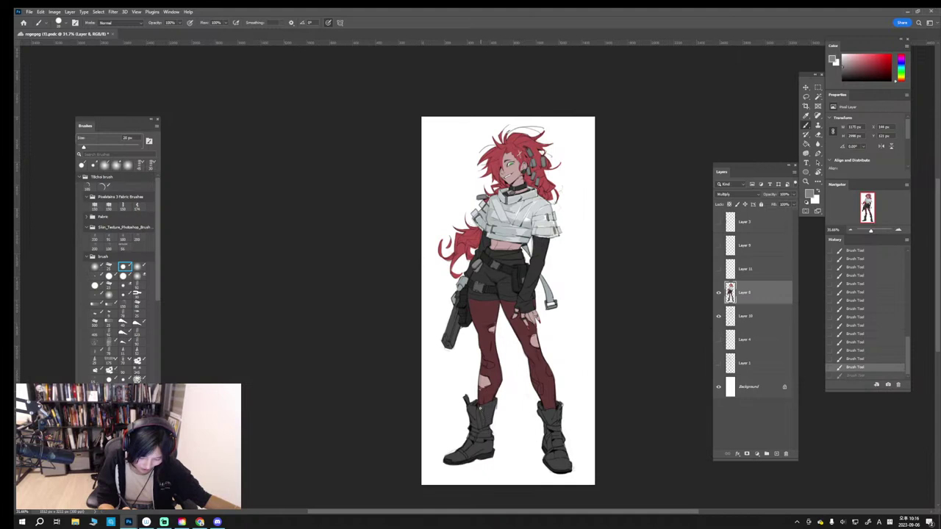
pyautogui.hotkey('ctrl', 'shift', 'z')
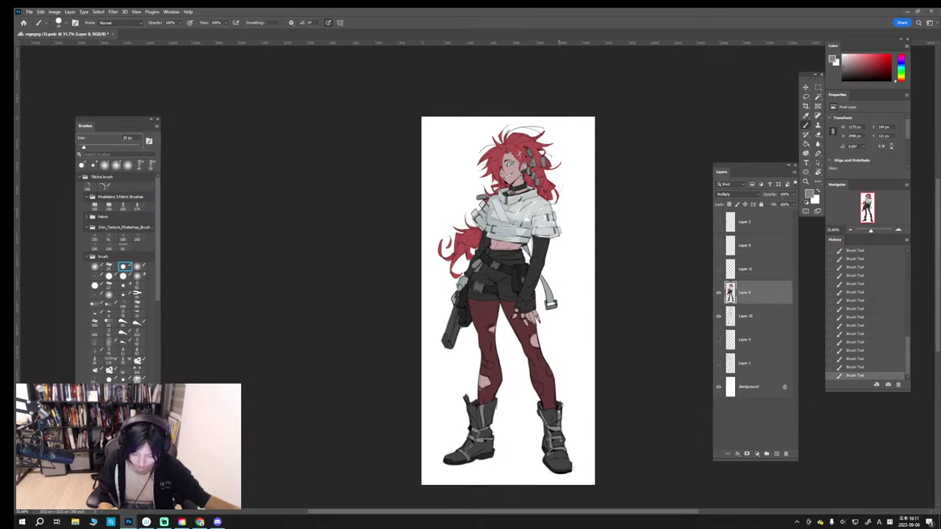
pyautogui.keyDown('alt'); pyautogui.click(557, 455); pyautogui.keyUp('alt')
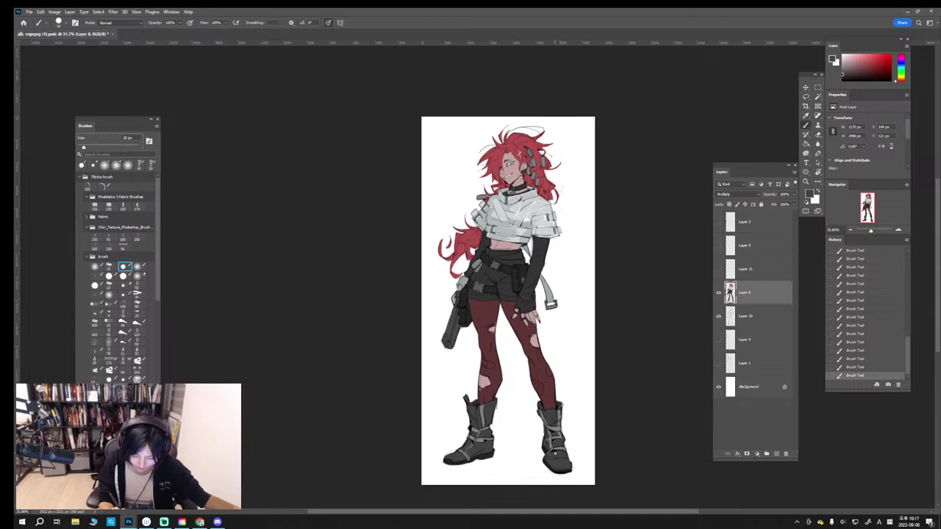
pyautogui.keyDown('alt'); pyautogui.click(481, 430); pyautogui.keyUp('alt')
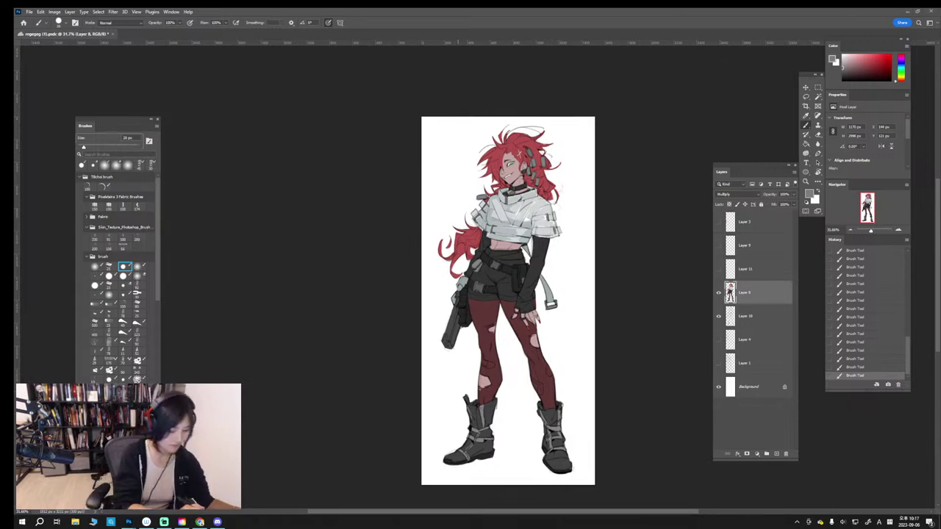
# Step: Brush a soft muted-red highlight on the thigh beside the gun, using a large soft brush and colours sampled from the leg
pyautogui.click(105, 165)
pyautogui.press(']')
pyautogui.press(']')
pyautogui.keyDown('alt'); pyautogui.click(484, 382); pyautogui.keyUp('alt')
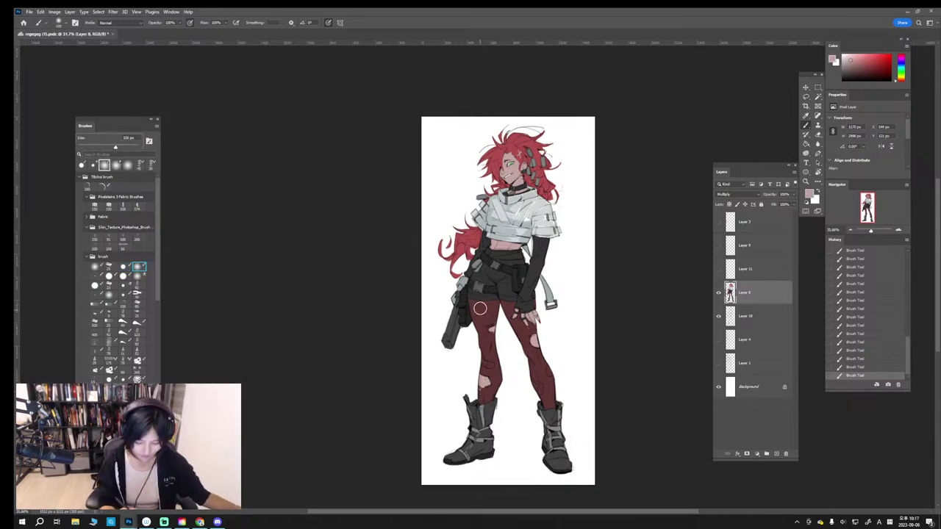
pyautogui.press(']')
pyautogui.moveTo(480, 311)
pyautogui.mouseDown()
pyautogui.moveTo(483, 324)
pyautogui.moveTo(481, 315)
pyautogui.mouseUp()
pyautogui.hotkey('ctrl', 'z')
pyautogui.keyDown('alt'); pyautogui.click(481, 328); pyautogui.keyUp('alt')
pyautogui.press('[')
pyautogui.press('[')
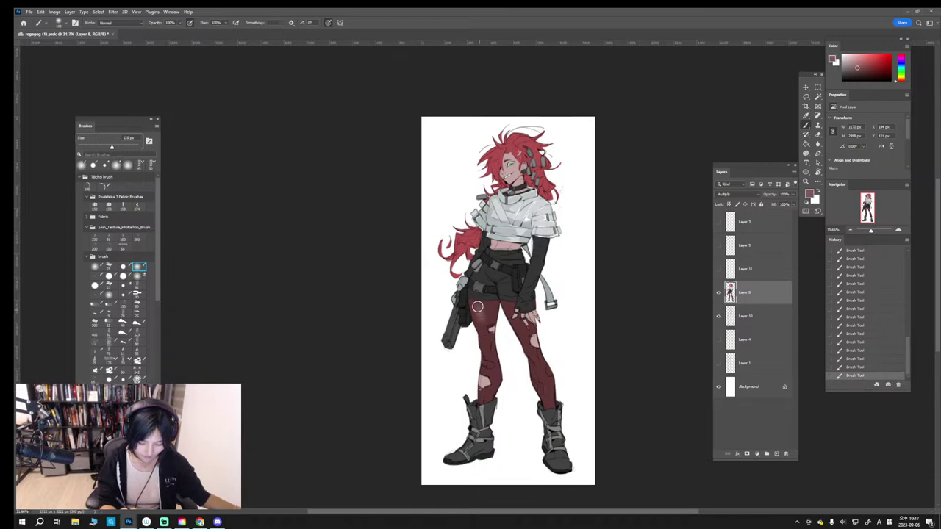
# Step: Add soft highlights around the knee of the leg beside the gun, adjusting the brush size and undoing an oversized stroke
pyautogui.press(']')
pyautogui.press(']')
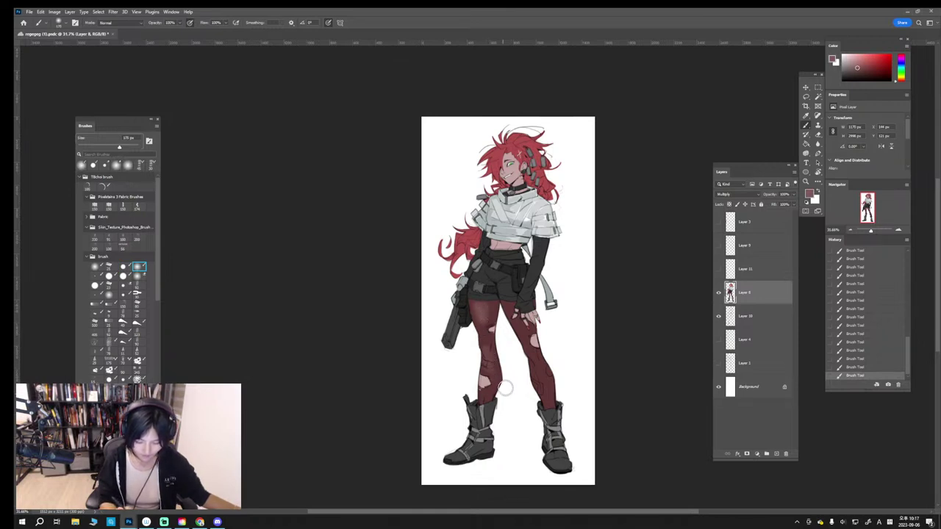
pyautogui.hotkey('ctrl', 'z')
pyautogui.press('[')
pyautogui.moveTo(488, 351); pyautogui.dragTo(487, 355)
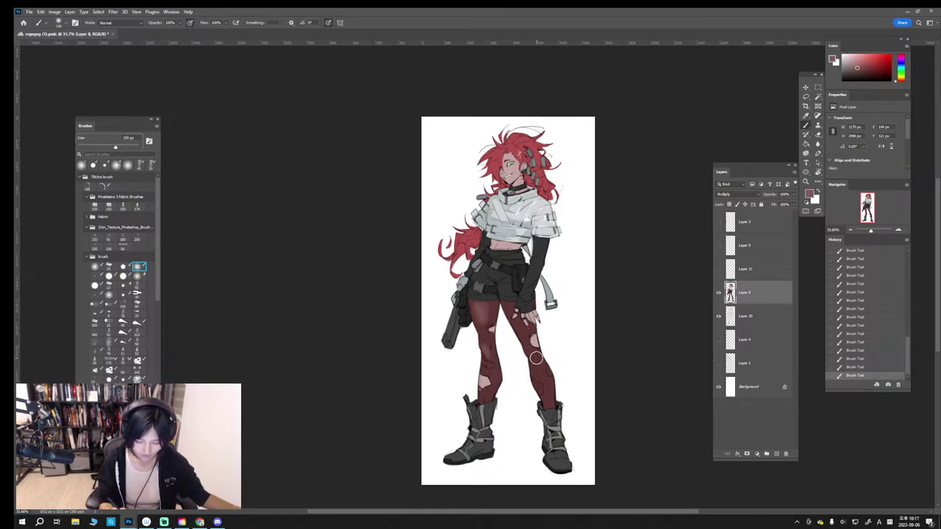
# Step: Undo the last enlarged-brush strokes on the tights and softly blend the thigh beside the gun with a sampled darker red
pyautogui.press(']')
pyautogui.press(']')
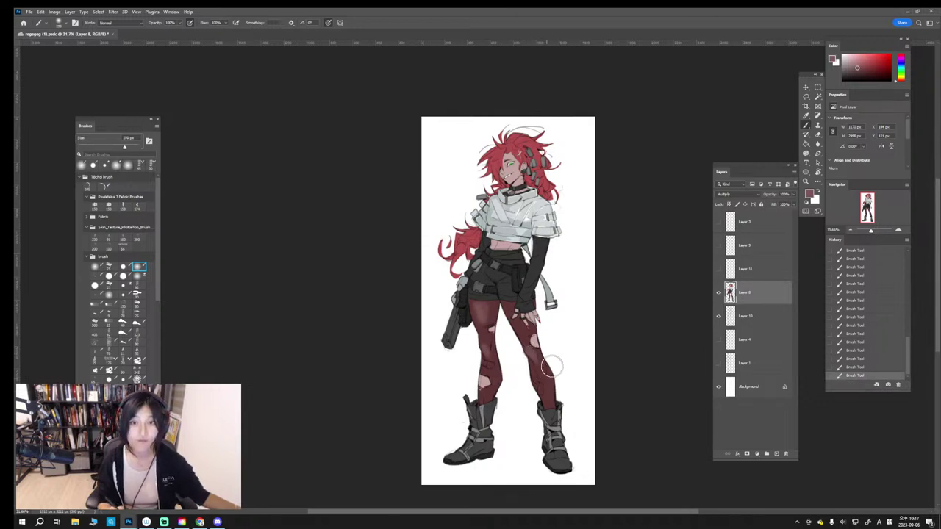
pyautogui.hotkey('ctrl', 'z')
pyautogui.hotkey('ctrl', 'z')
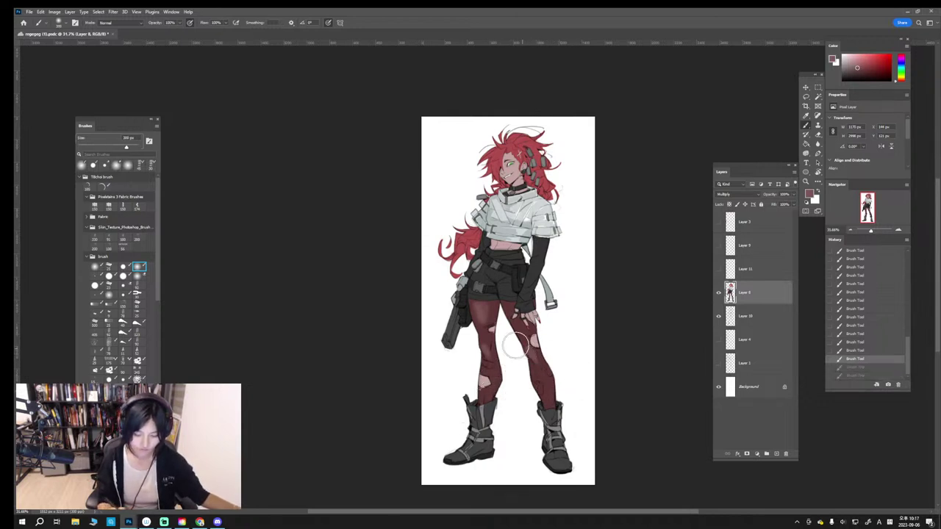
pyautogui.hotkey('ctrl', 'z')
pyautogui.keyDown('alt'); pyautogui.click(489, 320); pyautogui.keyUp('alt')
pyautogui.moveTo(486, 317); pyautogui.dragTo(490, 335)
pyautogui.moveTo(472, 390); pyautogui.dragTo(504, 359)
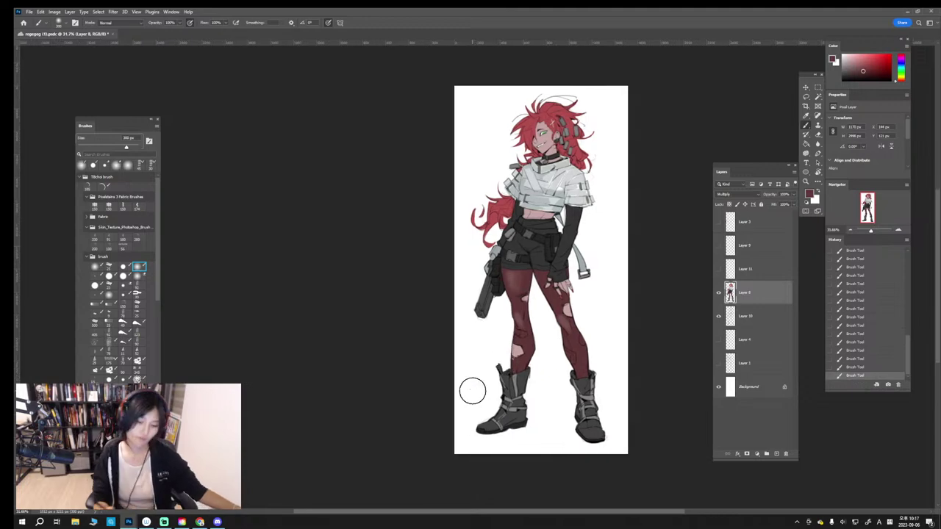
pyautogui.moveTo(581, 238); pyautogui.dragTo(625, 237)
pyautogui.moveTo(566, 184); pyautogui.dragTo(542, 349)
pyautogui.moveTo(540, 287); pyautogui.dragTo(463, 287)
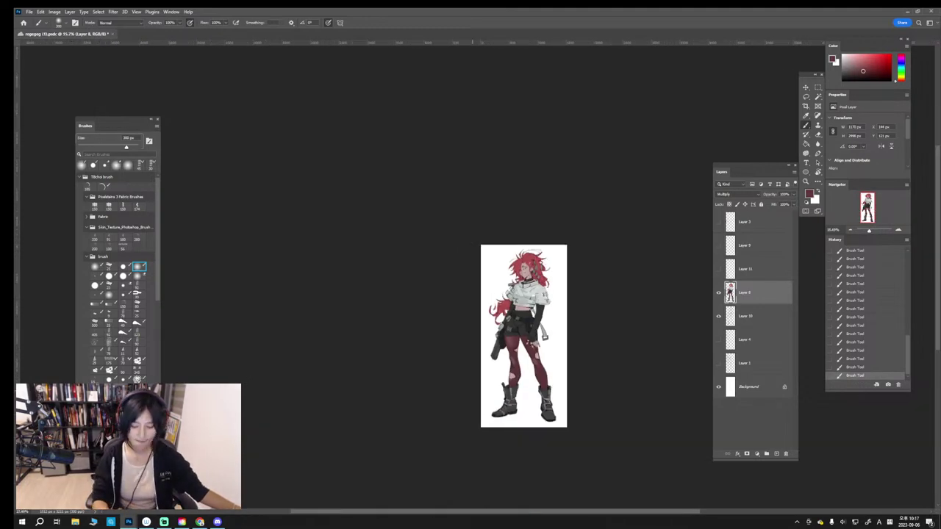
pyautogui.moveTo(568, 320); pyautogui.dragTo(571, 276)
pyautogui.moveTo(573, 276); pyautogui.dragTo(617, 276)
pyautogui.press(']')
pyautogui.press(']')
pyautogui.press('[')
pyautogui.press('[')
pyautogui.press('[')
pyautogui.press('[')
pyautogui.press('[')
pyautogui.press('[')
pyautogui.press('[')
pyautogui.press('[')
pyautogui.press('[')
pyautogui.press('[')
pyautogui.press('[')
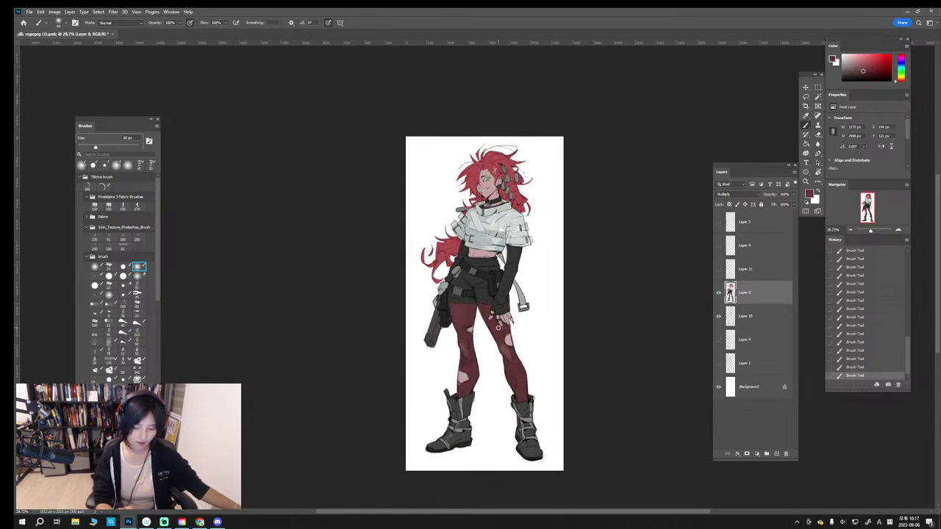
pyautogui.scroll(10, 493, 173)
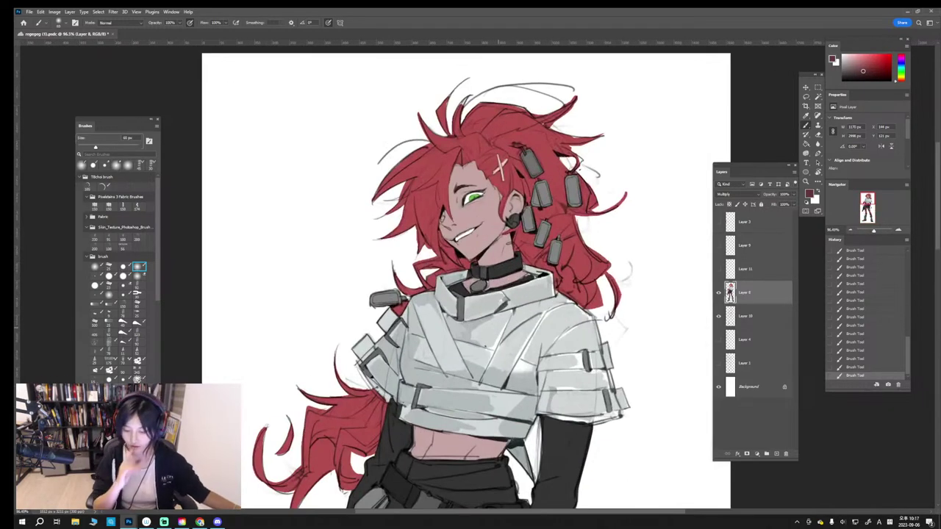
# Step: Create a new layer above Layer 8, choose the hard round brush and set the layer's blending mode to Overlay
pyautogui.click(776, 454)
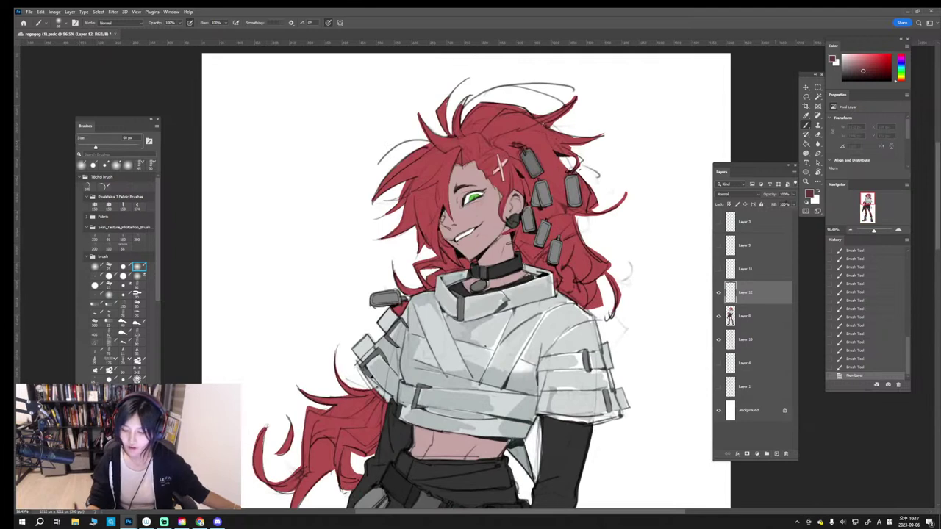
pyautogui.click(123, 275)
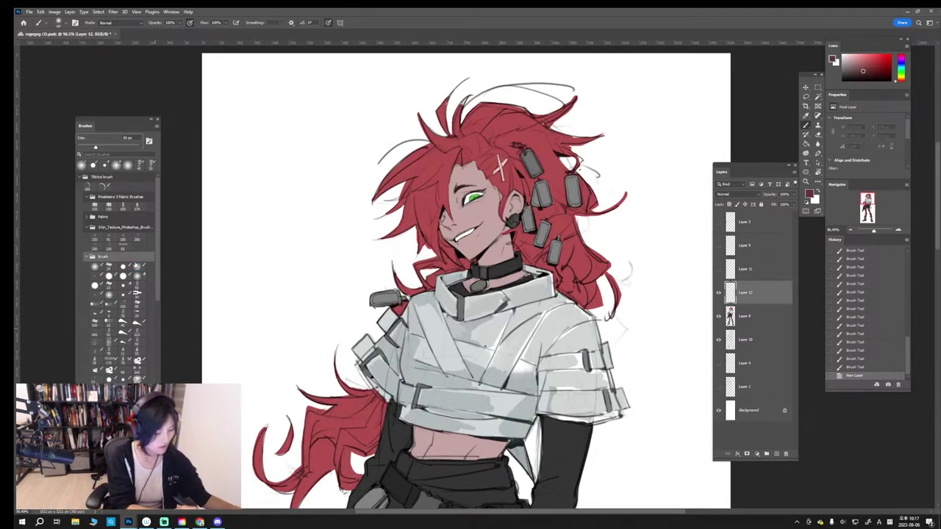
pyautogui.click(109, 275)
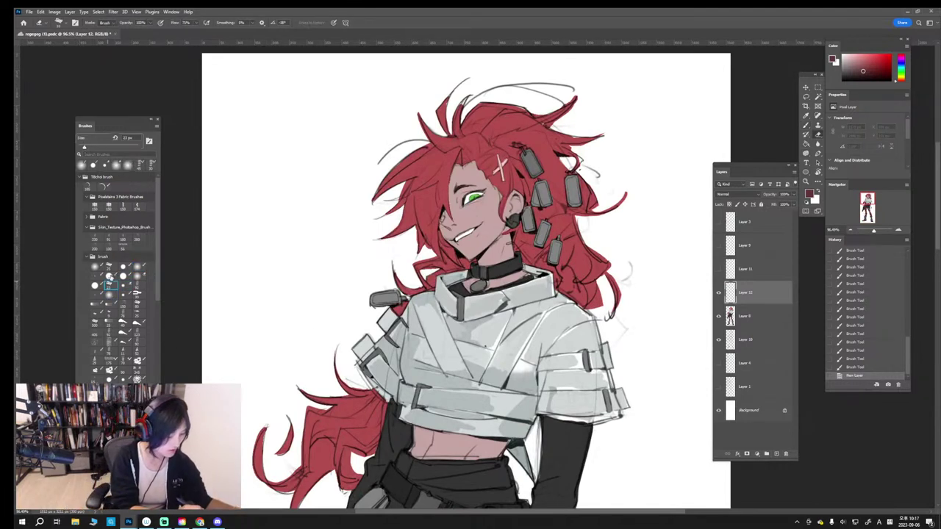
pyautogui.press('[')
pyautogui.press('[')
pyautogui.press('[')
pyautogui.press('[')
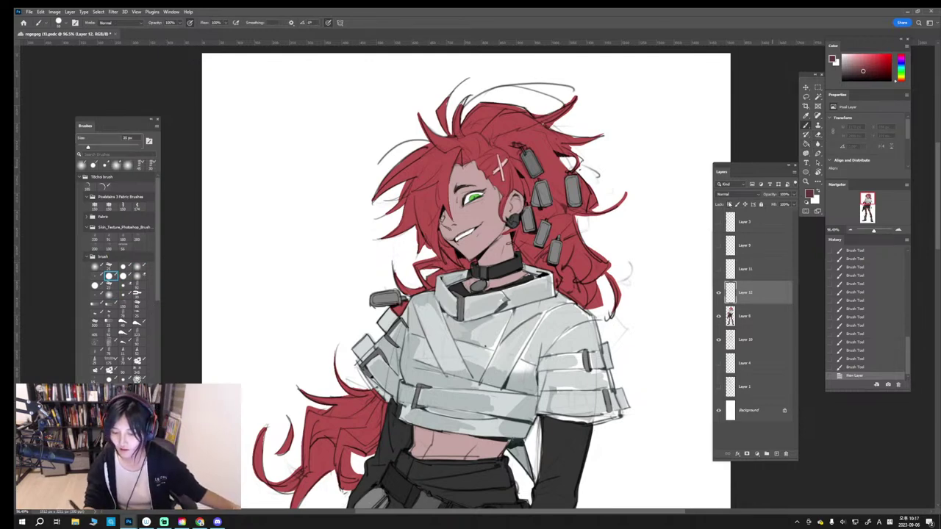
pyautogui.click(732, 194)
pyautogui.click(739, 291)
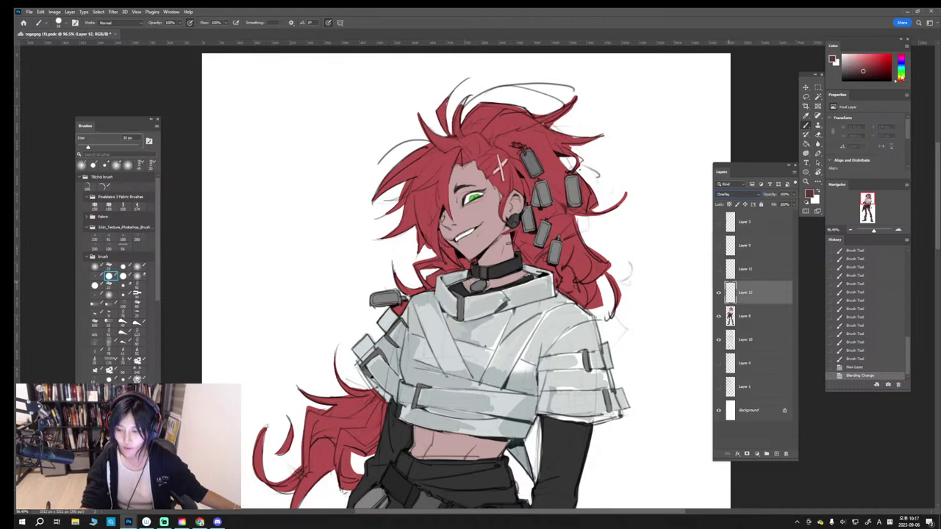
# Step: Try a pale yellow overlay highlight on the outer hair strand beside the forehead and undo it
pyautogui.click(902, 76)
pyautogui.click(857, 55)
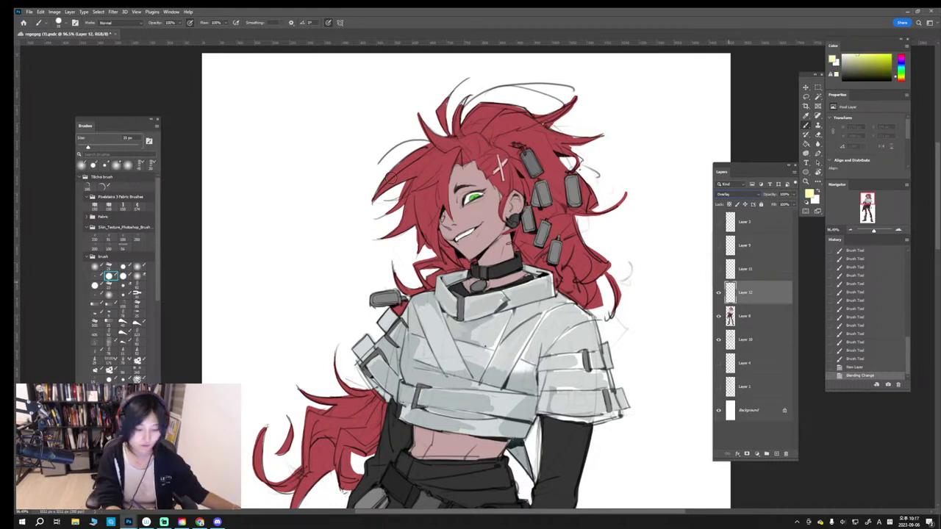
pyautogui.moveTo(432, 143)
pyautogui.mouseDown()
pyautogui.moveTo(374, 196)
pyautogui.moveTo(421, 156)
pyautogui.mouseUp()
pyautogui.hotkey('ctrl', 'z')
pyautogui.hotkey('ctrl', 'z')
pyautogui.press(']')
pyautogui.press(']')
pyautogui.press(']')
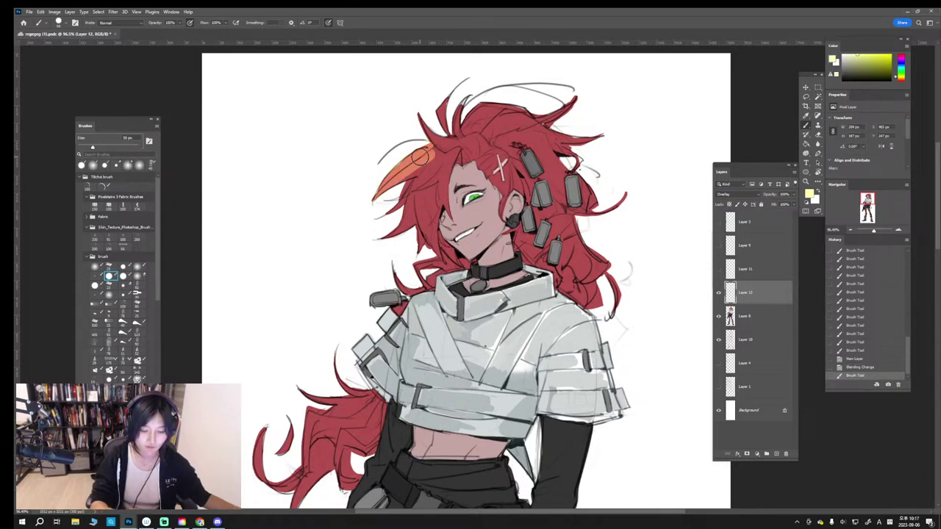
pyautogui.scroll(-1, 534, 219)
pyautogui.hotkey('ctrl', 'z')
# Step: Paint pale yellow rim light along the outer sleeve and the hair hanging behind the dog tags
pyautogui.moveTo(556, 284)
pyautogui.mouseDown()
pyautogui.moveTo(590, 311)
pyautogui.moveTo(582, 309)
pyautogui.moveTo(599, 363)
pyautogui.moveTo(619, 388)
pyautogui.moveTo(584, 292)
pyautogui.mouseUp()
pyautogui.hotkey('ctrl', 'z')
pyautogui.press('[')
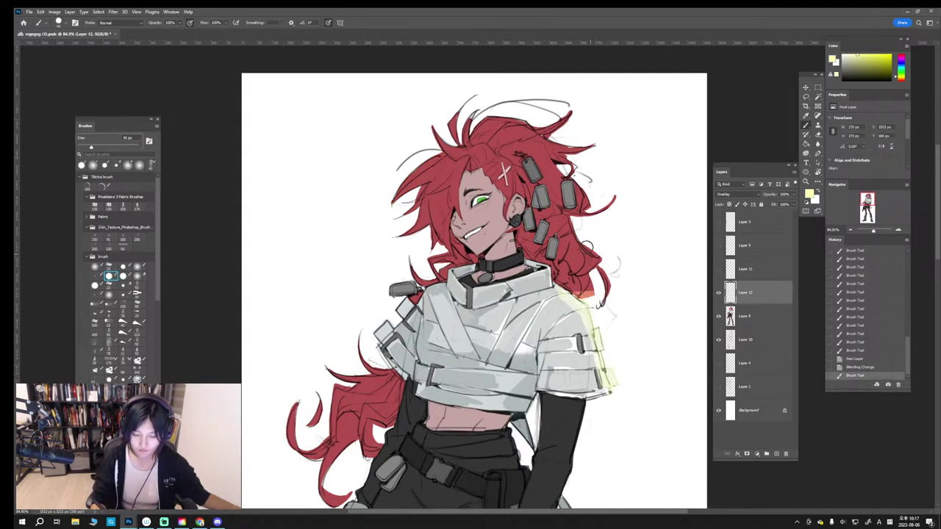
pyautogui.press(']')
pyautogui.moveTo(572, 223)
pyautogui.mouseDown()
pyautogui.moveTo(593, 251)
pyautogui.moveTo(593, 231)
pyautogui.moveTo(603, 242)
pyautogui.mouseUp()
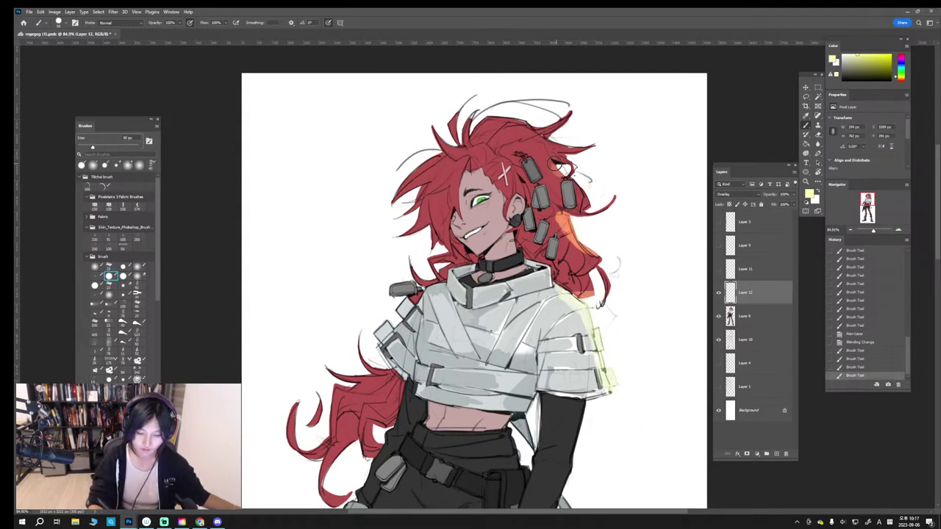
# Step: Paint pale yellow rim light on the hair tips and crown above the dog tags
pyautogui.moveTo(555, 164); pyautogui.dragTo(563, 174)
pyautogui.moveTo(553, 161); pyautogui.dragTo(562, 174)
pyautogui.moveTo(548, 141)
pyautogui.mouseDown()
pyautogui.moveTo(586, 144)
pyautogui.moveTo(568, 145)
pyautogui.mouseUp()
pyautogui.moveTo(550, 134); pyautogui.dragTo(570, 121)
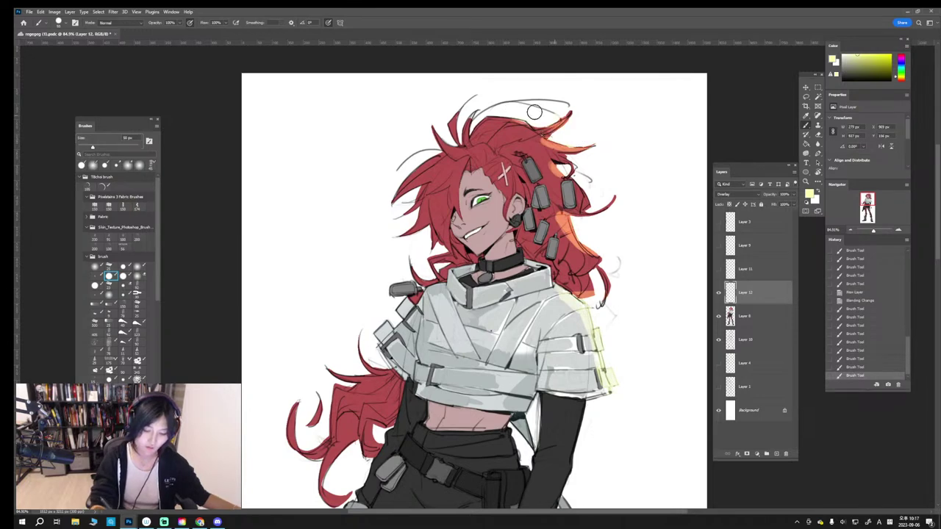
pyautogui.moveTo(509, 120); pyautogui.dragTo(540, 128)
pyautogui.moveTo(538, 127); pyautogui.dragTo(551, 120)
# Step: Undo all the yellow rim-light strokes and the blending mode change on Layer 12
pyautogui.scroll(-5, 551, 112)
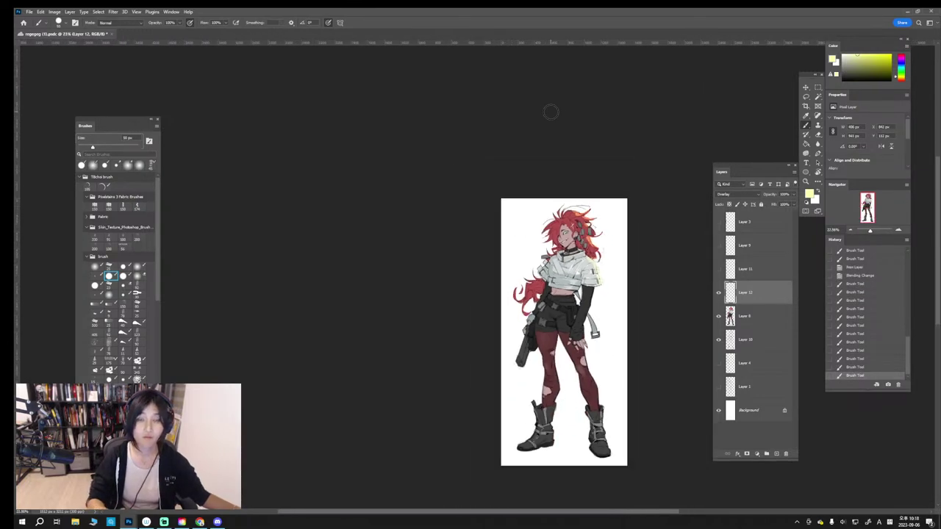
pyautogui.scroll(2, 579, 252)
pyautogui.moveTo(544, 165); pyautogui.dragTo(537, 125)
pyautogui.press(']')
pyautogui.hotkey('ctrl', 'z')
pyautogui.hotkey('ctrl', 'z')
pyautogui.hotkey('ctrl', 'z')
pyautogui.hotkey('ctrl', 'z')
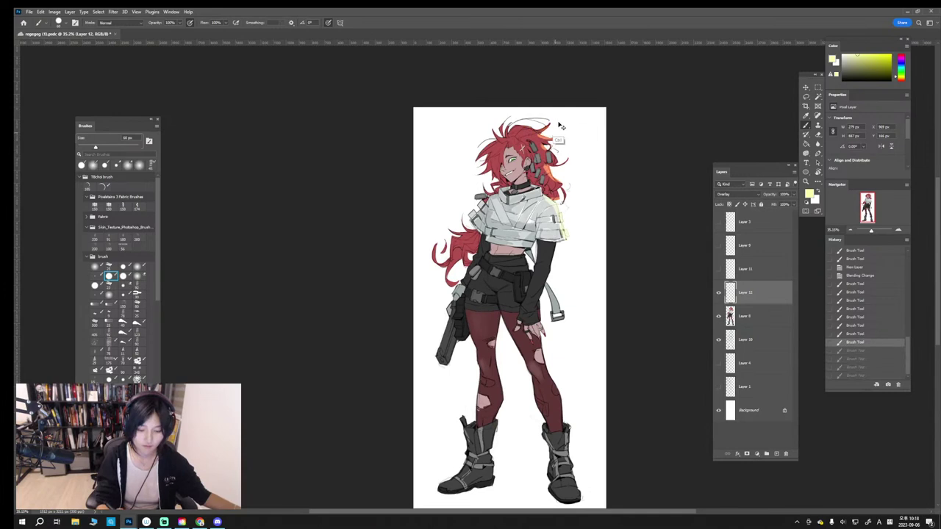
pyautogui.hotkey('ctrl', 'z')
pyautogui.hotkey('ctrl', 'z')
pyautogui.hotkey('ctrl', 'z')
pyautogui.hotkey('ctrl', 'z')
pyautogui.hotkey('ctrl', 'z')
pyautogui.hotkey('ctrl', 'z')
pyautogui.hotkey('ctrl', 'z')
pyautogui.hotkey('ctrl', 'z')
pyautogui.hotkey('ctrl', 'z')
pyautogui.hotkey('ctrl', 'z')
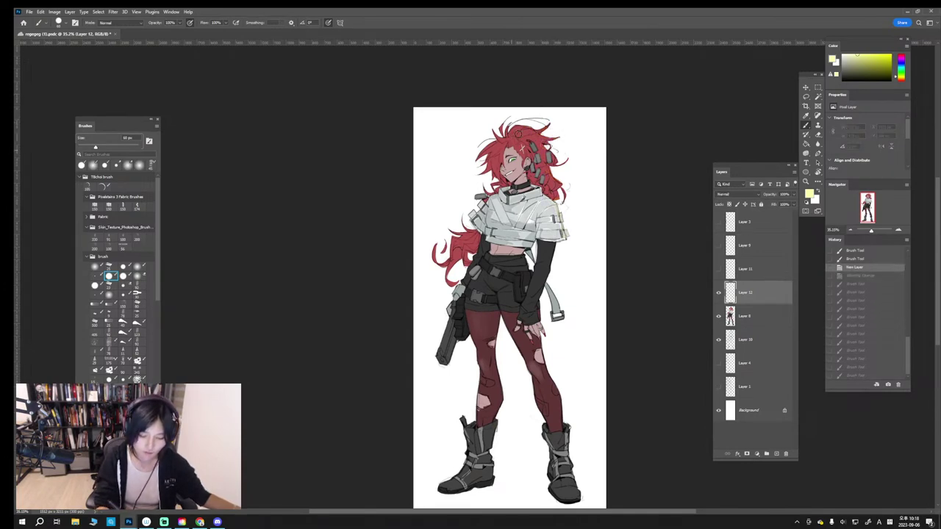
# Step: Undo a yellow test stroke on the fringe and set Layer 12's blending mode to Overlay
pyautogui.moveTo(491, 139)
pyautogui.mouseDown()
pyautogui.moveTo(486, 153)
pyautogui.moveTo(506, 167)
pyautogui.mouseUp()
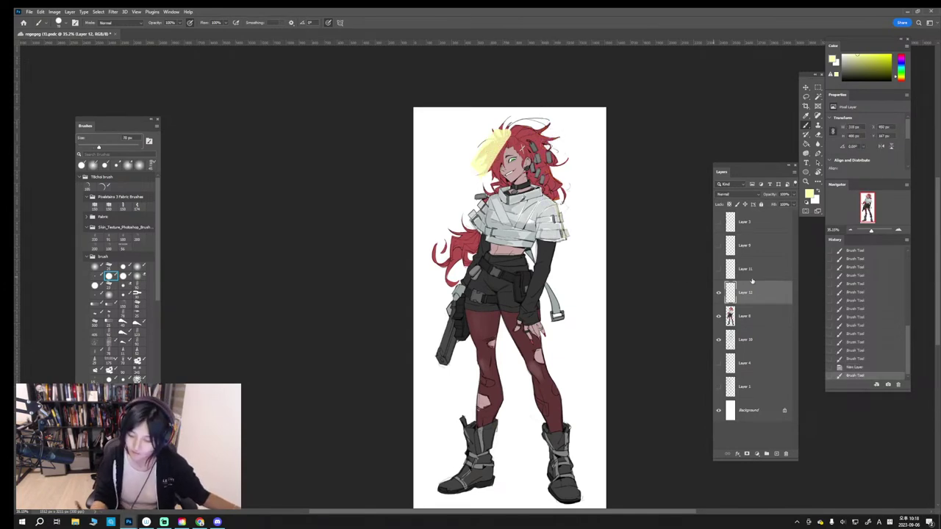
pyautogui.hotkey('ctrl', 'z')
pyautogui.click(737, 194)
pyautogui.click(729, 224)
pyautogui.click(745, 197)
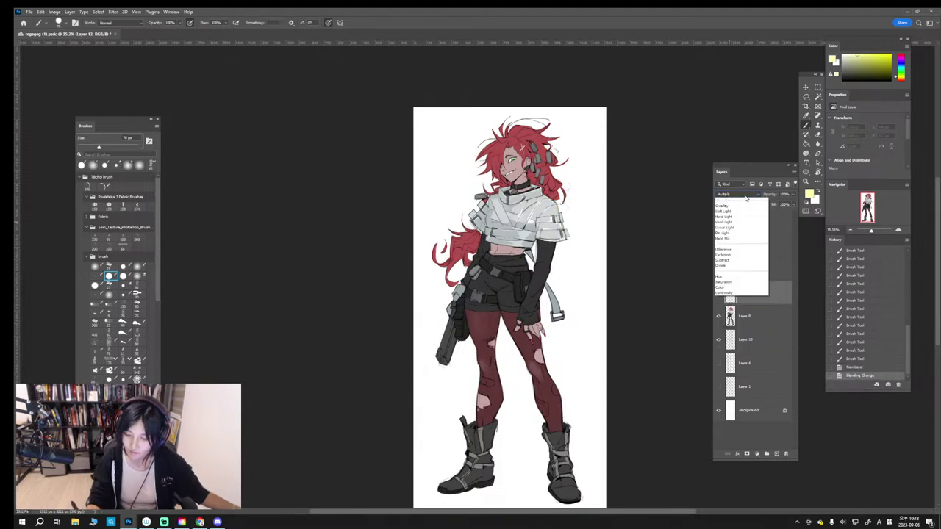
pyautogui.click(739, 283)
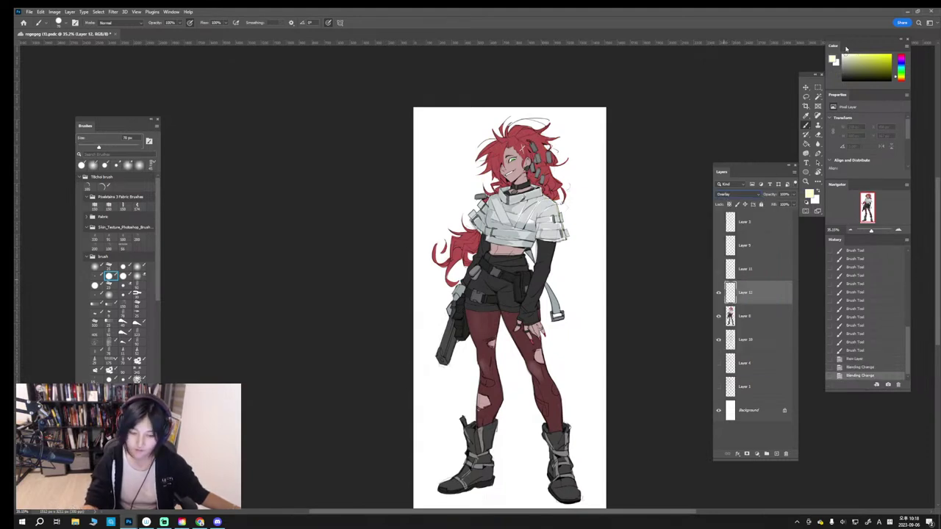
# Step: Try a very pale cream highlight on the fringe with the hard round brush, undoing the unwanted strokes
pyautogui.moveTo(496, 138)
pyautogui.mouseDown()
pyautogui.moveTo(485, 158)
pyautogui.moveTo(503, 170)
pyautogui.moveTo(515, 133)
pyautogui.mouseUp()
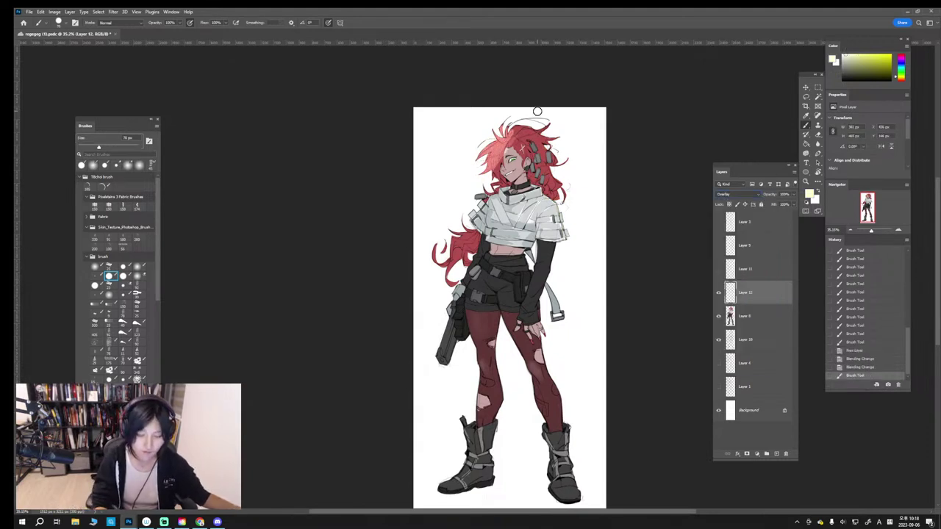
pyautogui.hotkey('ctrl', 'z')
pyautogui.hotkey('ctrl', 'z')
pyautogui.moveTo(472, 164)
pyautogui.mouseDown()
pyautogui.moveTo(496, 137)
pyautogui.moveTo(498, 150)
pyautogui.moveTo(471, 168)
pyautogui.moveTo(491, 177)
pyautogui.moveTo(482, 181)
pyautogui.mouseUp()
pyautogui.hotkey('ctrl', 'z')
pyautogui.hotkey('ctrl', 'z')
pyautogui.press('[')
pyautogui.hotkey('ctrl', 'shift', 'z')
pyautogui.hotkey('ctrl', 'z')
pyautogui.hotkey('ctrl', 'z')
pyautogui.moveTo(492, 175); pyautogui.dragTo(487, 184)
pyautogui.hotkey('ctrl', 'z')
pyautogui.hotkey('ctrl', 'z')
# Step: Show Layer 11 and brush over the fringe on Layer 12 with the soft round brush
pyautogui.click(718, 269)
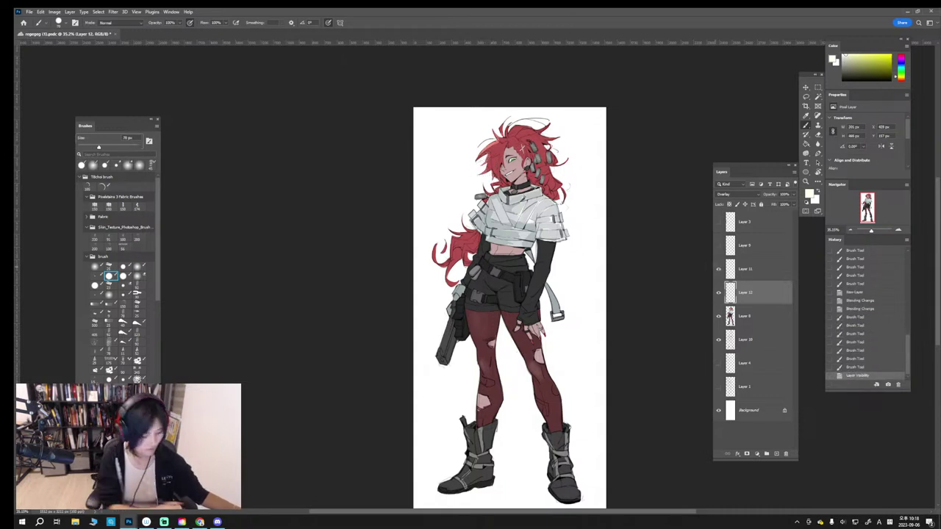
pyautogui.click(138, 267)
pyautogui.moveTo(479, 176); pyautogui.dragTo(513, 145)
pyautogui.press(']')
pyautogui.press(']')
pyautogui.press(']')
pyautogui.press(']')
pyautogui.press(']')
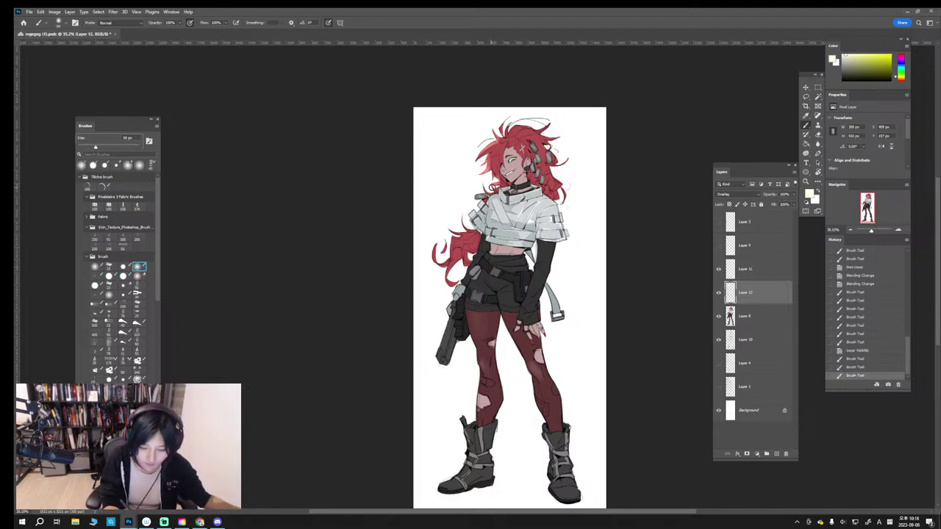
# Step: Enlarge the soft brush to 400 px and brush pale light over the top of the hair
pyautogui.moveTo(492, 187); pyautogui.dragTo(497, 177)
pyautogui.press(']')
pyautogui.press(']')
pyautogui.press(']')
pyautogui.press(']')
pyautogui.press(']')
pyautogui.press(']')
pyautogui.press(']')
pyautogui.press(']')
pyautogui.press(']')
pyautogui.press(']')
pyautogui.press(']')
pyautogui.press(']')
pyautogui.moveTo(485, 144); pyautogui.dragTo(510, 118)
pyautogui.moveTo(507, 120)
pyautogui.mouseDown()
pyautogui.moveTo(491, 129)
pyautogui.moveTo(505, 127)
pyautogui.mouseUp()
pyautogui.moveTo(505, 126); pyautogui.dragTo(485, 135)
pyautogui.moveTo(530, 125); pyautogui.dragTo(549, 127)
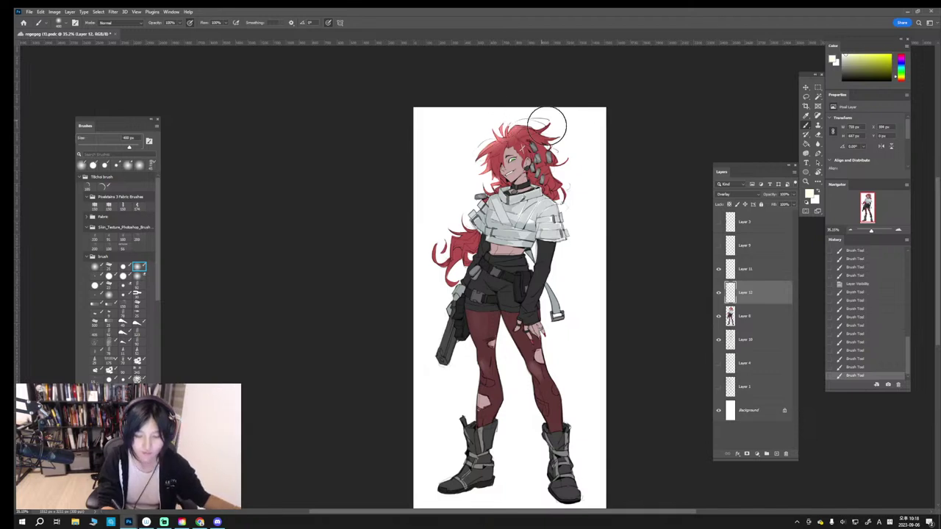
# Step: Soften the light along the fringe down to the shoulder with an enlarged soft eraser
pyautogui.click(138, 277)
pyautogui.press(']')
pyautogui.press(']')
pyautogui.press(']')
pyautogui.press(']')
pyautogui.press(']')
pyautogui.press(']')
pyautogui.press(']')
pyautogui.press(']')
pyautogui.press(']')
pyautogui.press(']')
pyautogui.press(']')
pyautogui.press(']')
pyautogui.moveTo(494, 153)
pyautogui.mouseDown()
pyautogui.moveTo(502, 162)
pyautogui.moveTo(481, 193)
pyautogui.mouseUp()
# Step: Brush soft pale light over the ponytail beside the hip with the soft round brush, undoing an oversized stroke
pyautogui.click(140, 268)
pyautogui.press('[')
pyautogui.press('[')
pyautogui.press('[')
pyautogui.hotkey('ctrl', 'z')
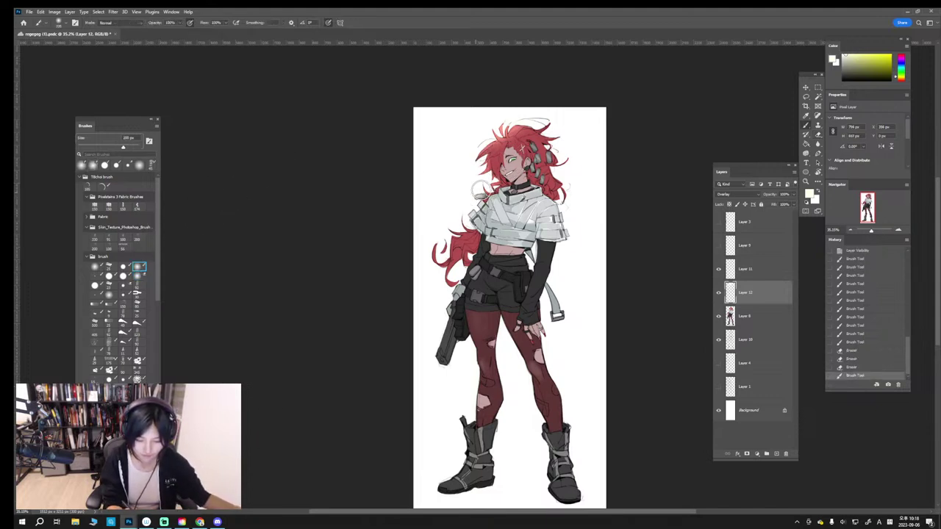
pyautogui.moveTo(452, 225); pyautogui.dragTo(438, 248)
pyautogui.moveTo(441, 250); pyautogui.dragTo(474, 220)
pyautogui.moveTo(470, 224); pyautogui.dragTo(445, 267)
pyautogui.press(']')
pyautogui.press(']')
pyautogui.press(']')
pyautogui.press(']')
pyautogui.press(']')
pyautogui.press(']')
pyautogui.press(']')
pyautogui.press(']')
pyautogui.press(']')
pyautogui.press(']')
pyautogui.hotkey('ctrl', 'z')
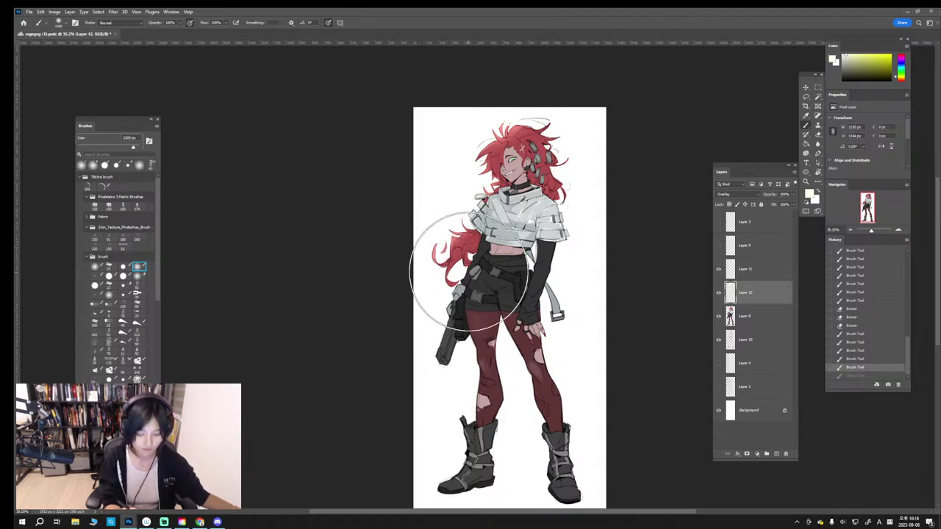
# Step: Brush soft pale light along the gun, adjusting the soft brush size and undoing an unwanted stroke
pyautogui.press('[')
pyautogui.press('[')
pyautogui.press('[')
pyautogui.press('[')
pyautogui.press('[')
pyautogui.moveTo(449, 299)
pyautogui.mouseDown()
pyautogui.moveTo(462, 272)
pyautogui.moveTo(432, 361)
pyautogui.moveTo(445, 377)
pyautogui.mouseUp()
pyautogui.hotkey('ctrl', 'z')
pyautogui.press(']')
pyautogui.press(']')
pyautogui.press(']')
pyautogui.press('[')
pyautogui.press('[')
pyautogui.press('[')
pyautogui.press('[')
pyautogui.press('[')
pyautogui.press('[')
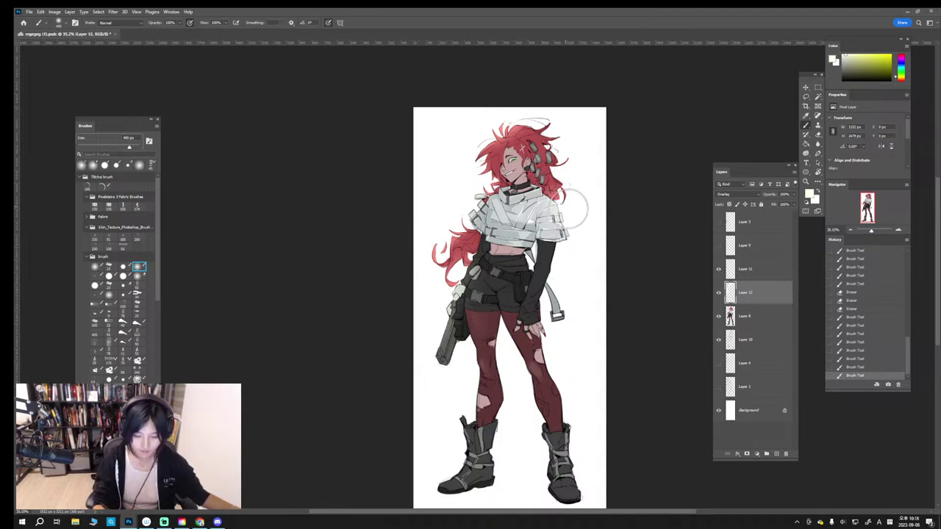
# Step: Brush soft pale light over the hair ends falling beside the shoulder, resizing the soft brush and undoing unwanted strokes
pyautogui.moveTo(569, 207)
pyautogui.mouseDown()
pyautogui.moveTo(554, 199)
pyautogui.moveTo(551, 175)
pyautogui.mouseUp()
pyautogui.hotkey('ctrl', 'z')
pyautogui.press('[')
pyautogui.press('[')
pyautogui.press('[')
pyautogui.press('[')
pyautogui.press('[')
pyautogui.press('[')
pyautogui.press('[')
pyautogui.moveTo(551, 168); pyautogui.dragTo(558, 176)
pyautogui.hotkey('ctrl', 'z')
pyautogui.hotkey('ctrl', 'z')
pyautogui.moveTo(558, 169)
pyautogui.mouseDown()
pyautogui.moveTo(564, 175)
pyautogui.moveTo(563, 165)
pyautogui.mouseUp()
pyautogui.press(']')
pyautogui.press(']')
pyautogui.press(']')
pyautogui.press(']')
pyautogui.moveTo(564, 158); pyautogui.dragTo(568, 168)
# Step: Brush soft pale light along the strap hanging beside the gloved hand with an enlarged soft brush
pyautogui.press(']')
pyautogui.press(']')
pyautogui.press(']')
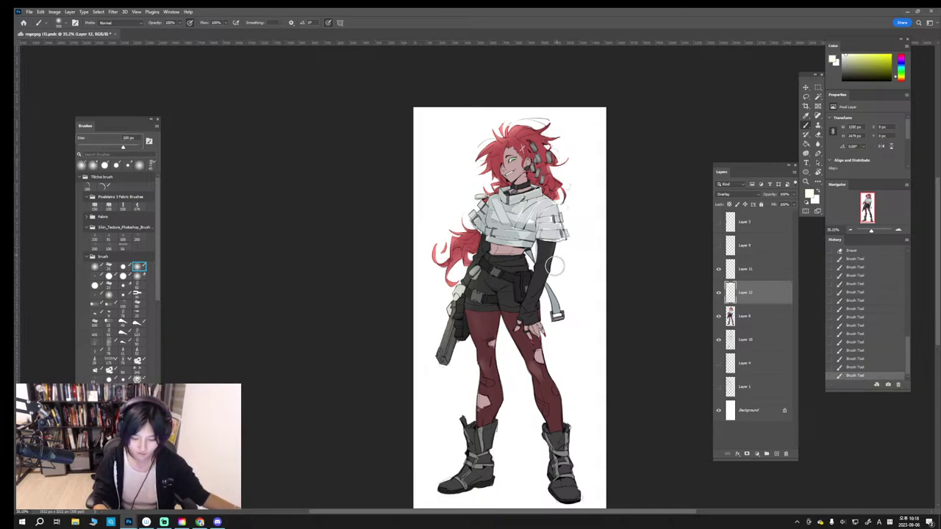
pyautogui.moveTo(553, 272); pyautogui.dragTo(573, 331)
# Step: Try soft pale light strokes over the torn tights on the legs with large and small brush sizes, undoing them
pyautogui.press('[')
pyautogui.press('[')
pyautogui.press('[')
pyautogui.press('[')
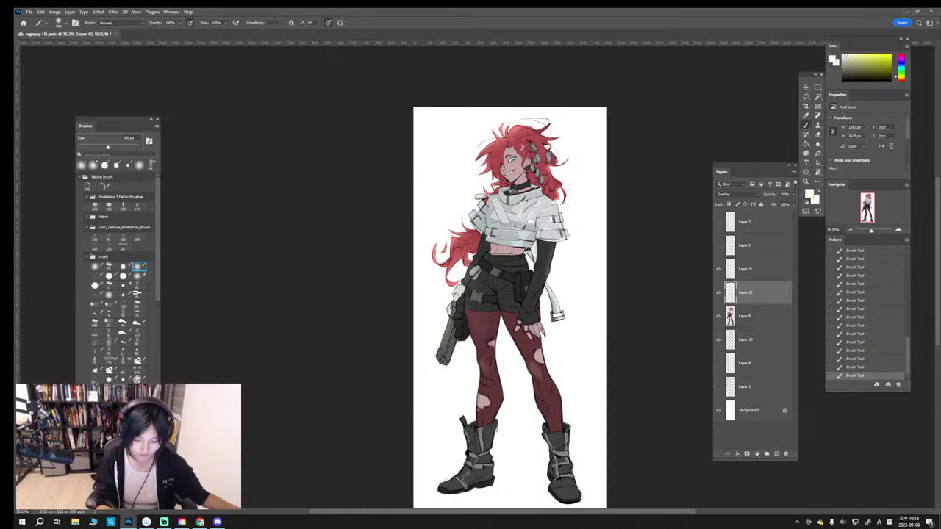
pyautogui.press(']')
pyautogui.press(']')
pyautogui.press(']')
pyautogui.press(']')
pyautogui.press(']')
pyautogui.press(']')
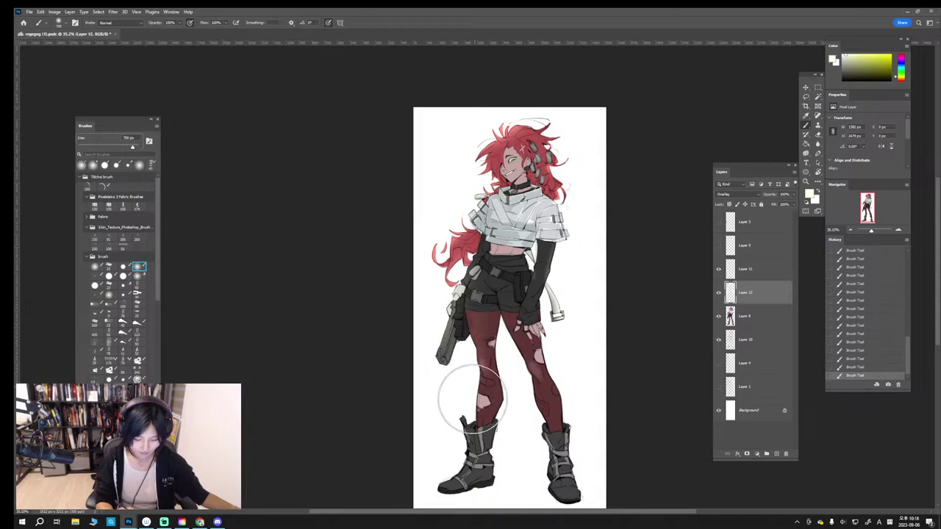
pyautogui.press('[')
pyautogui.press('[')
pyautogui.press('[')
pyautogui.press('[')
pyautogui.press('[')
pyautogui.press('[')
pyautogui.press('[')
pyautogui.press('[')
pyautogui.press('[')
pyautogui.press('[')
pyautogui.hotkey('ctrl', 'z')
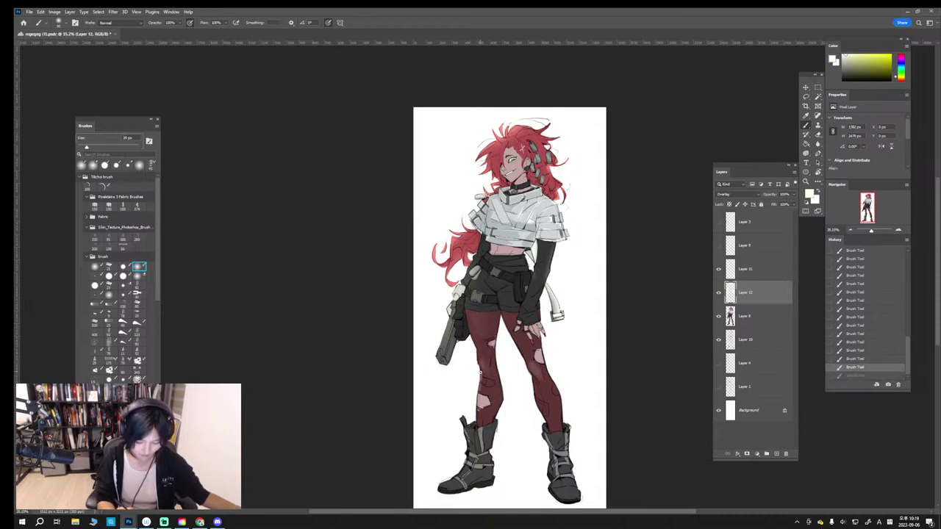
pyautogui.moveTo(480, 373); pyautogui.dragTo(476, 353)
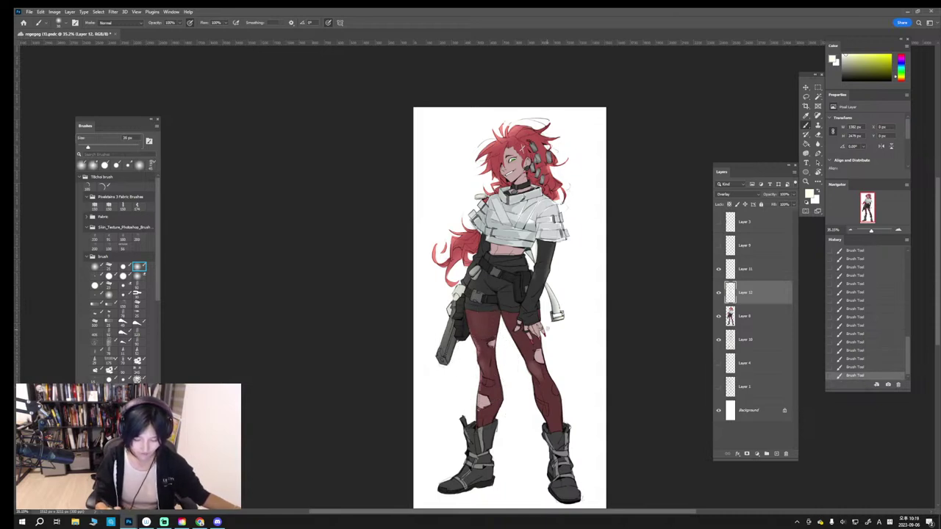
pyautogui.hotkey('ctrl', 'z')
# Step: Brush small soft highlights around the torn tights of the gun-side leg, comparing them through undo and redo
pyautogui.press(']')
pyautogui.press(']')
pyautogui.press(']')
pyautogui.click(468, 380)
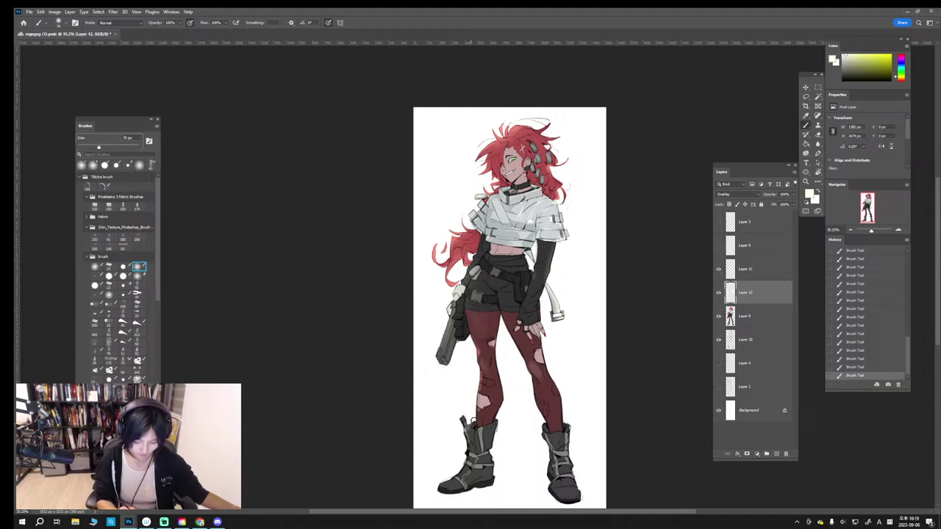
pyautogui.press(']')
pyautogui.press(']')
pyautogui.press(']')
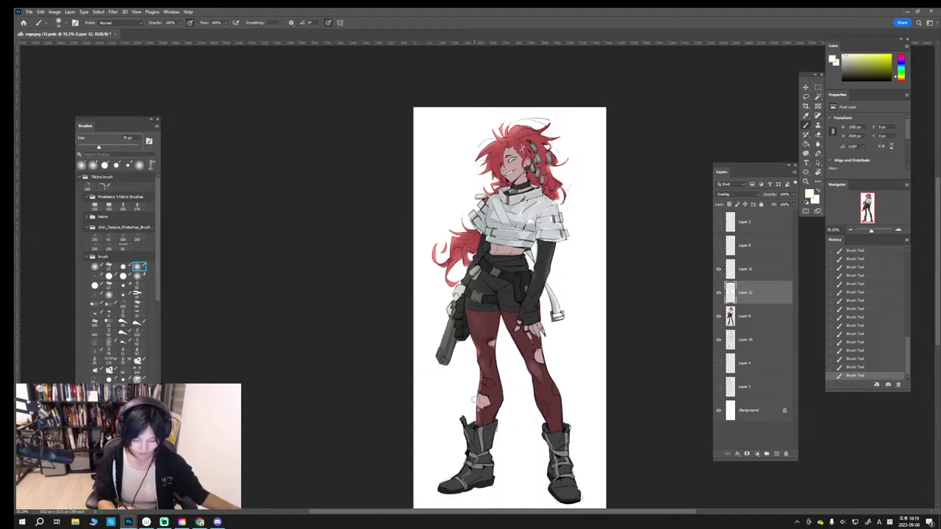
pyautogui.hotkey('ctrl', 'z')
pyautogui.hotkey('ctrl', 'z')
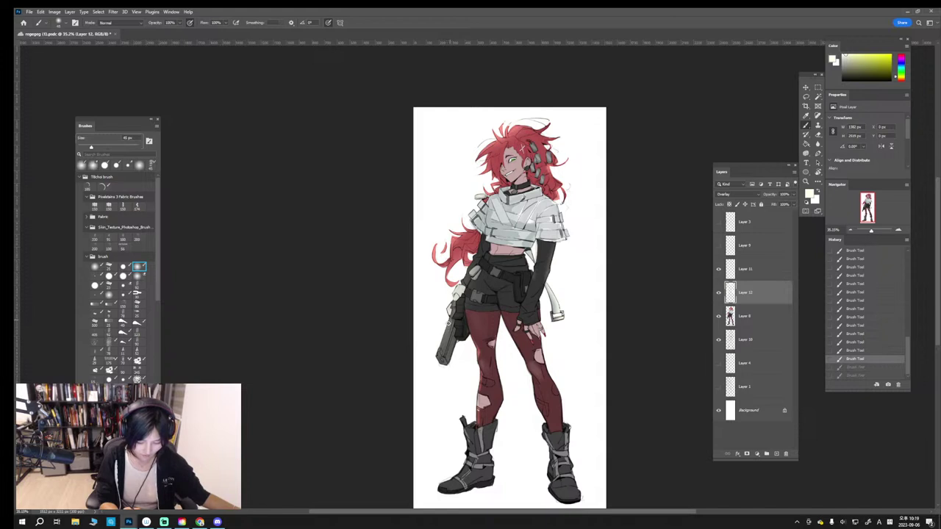
pyautogui.hotkey('ctrl', 'shift', 'z')
pyautogui.hotkey('ctrl', 'shift', 'z')
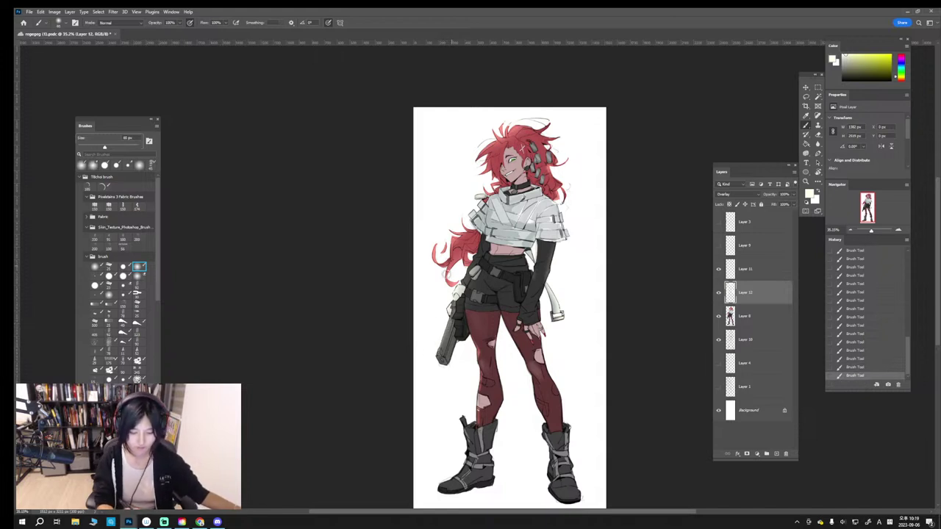
# Step: Brush soft pale light over the ponytail's lower ends with an enlarged soft brush, undoing an oversized stroke
pyautogui.press(']')
pyautogui.press(']')
pyautogui.press(']')
pyautogui.press(']')
pyautogui.press(']')
pyautogui.press(']')
pyautogui.press(']')
pyautogui.press(']')
pyautogui.press(']')
pyautogui.press(']')
pyautogui.press(']')
pyautogui.moveTo(450, 259); pyautogui.dragTo(437, 274)
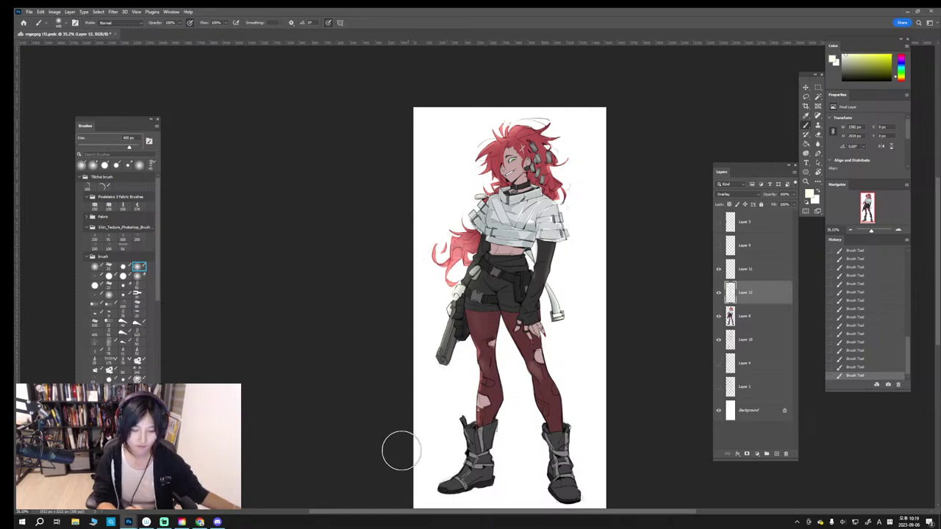
pyautogui.hotkey('ctrl', 'z')
pyautogui.hotkey('ctrl', 'z')
pyautogui.hotkey('ctrl', 'z')
pyautogui.press('[')
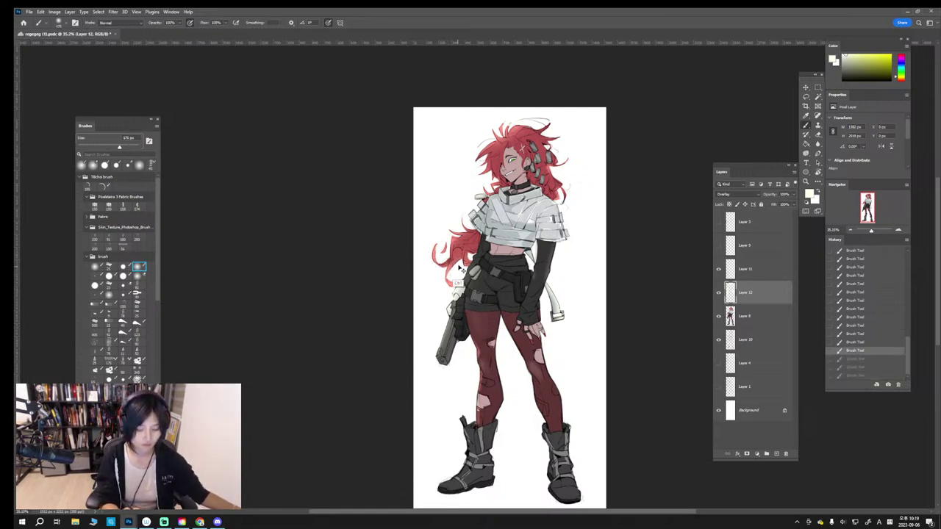
pyautogui.moveTo(457, 265); pyautogui.dragTo(454, 277)
# Step: Brush soft pale light along the legs and boots with a resized soft brush, undoing unwanted strokes and comparing the result
pyautogui.press('[')
pyautogui.press('[')
pyautogui.press('[')
pyautogui.press('[')
pyautogui.press('[')
pyautogui.press('[')
pyautogui.press('[')
pyautogui.press('[')
pyautogui.press('[')
pyautogui.press('[')
pyautogui.press('[')
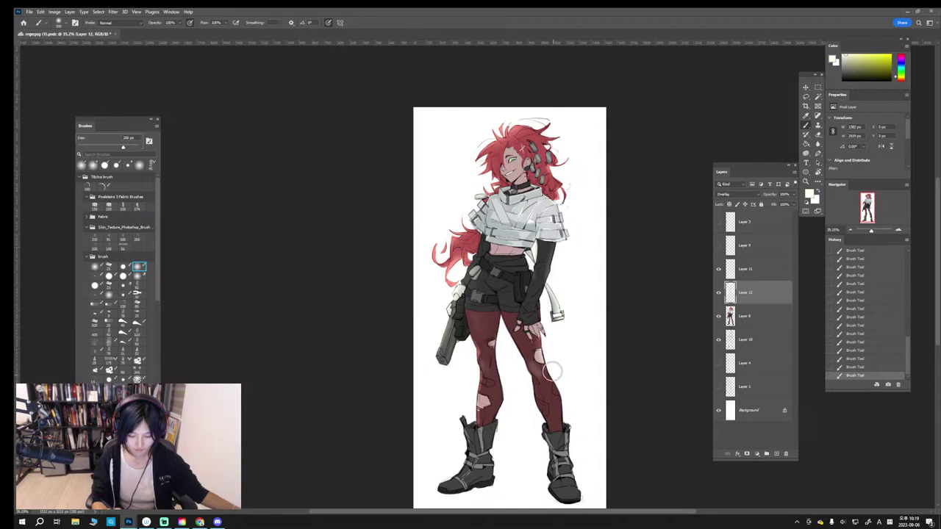
pyautogui.hotkey('ctrl', 'z')
pyautogui.hotkey('ctrl', 'z')
pyautogui.press(']')
pyautogui.press(']')
pyautogui.press(']')
pyautogui.moveTo(516, 345); pyautogui.dragTo(527, 373)
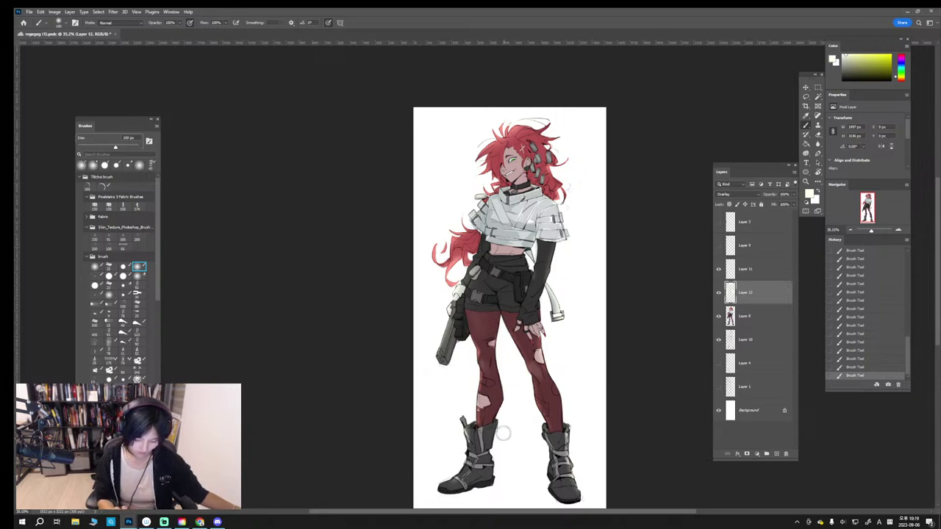
pyautogui.hotkey('ctrl', 'z')
pyautogui.hotkey('ctrl', 'z')
pyautogui.hotkey('ctrl', 'shift', 'z')
pyautogui.hotkey('ctrl', 'shift', 'z')
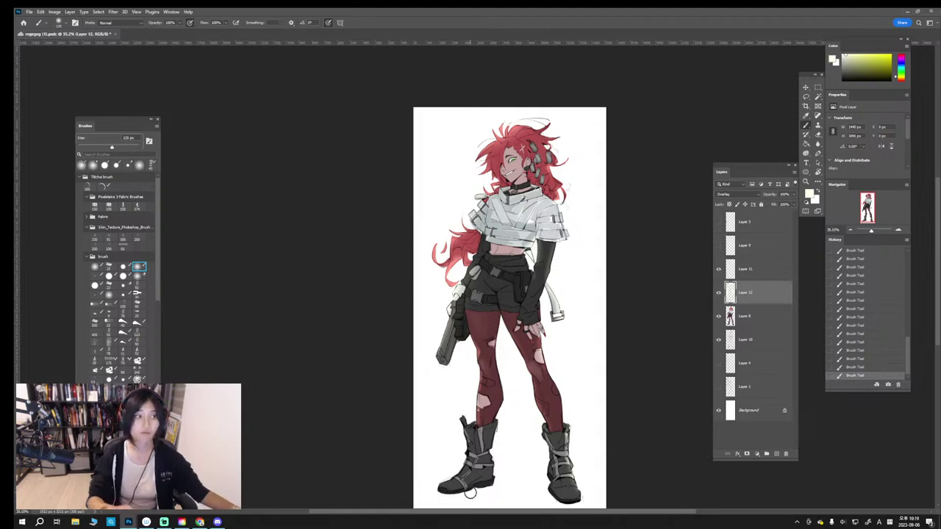
# Step: Apply Hue/Saturation to the character's colour layer below Layer 12, with saturation +23 and slightly raised lightness
pyautogui.scroll(5, 514, 294)
pyautogui.scroll(-5, 514, 294)
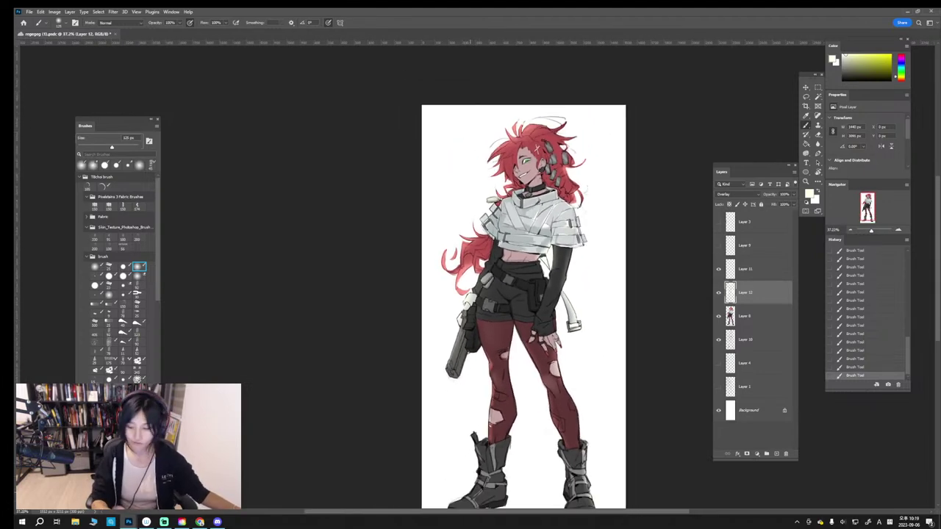
pyautogui.click(738, 315)
pyautogui.hotkey('ctrl', 'u')
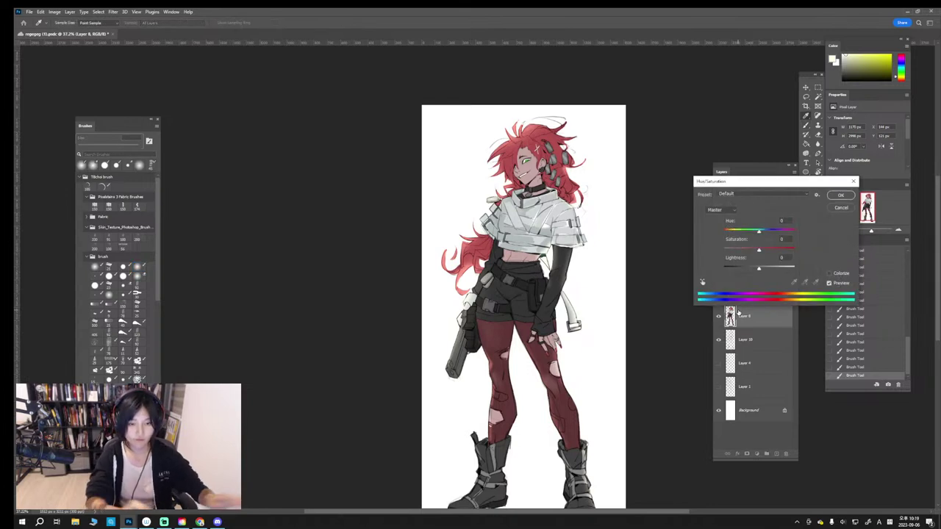
pyautogui.moveTo(759, 251); pyautogui.dragTo(753, 270)
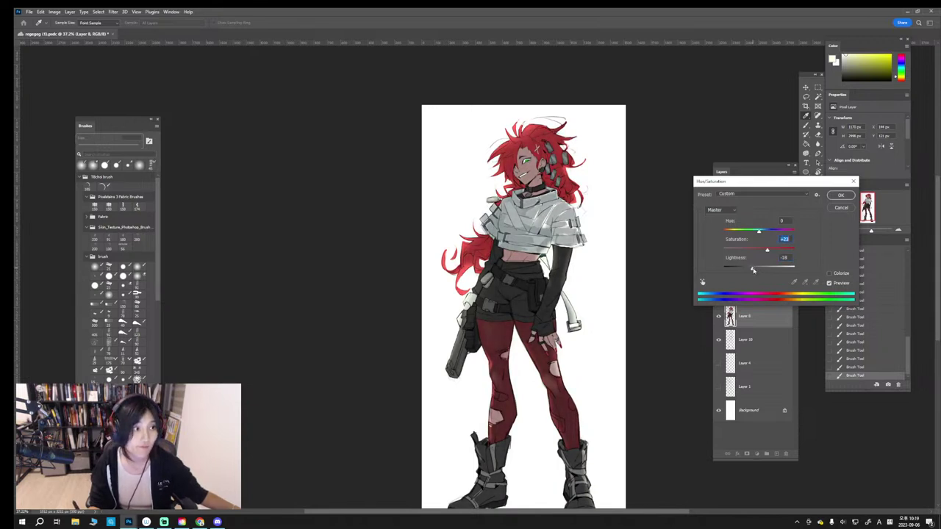
pyautogui.moveTo(753, 270); pyautogui.dragTo(761, 270)
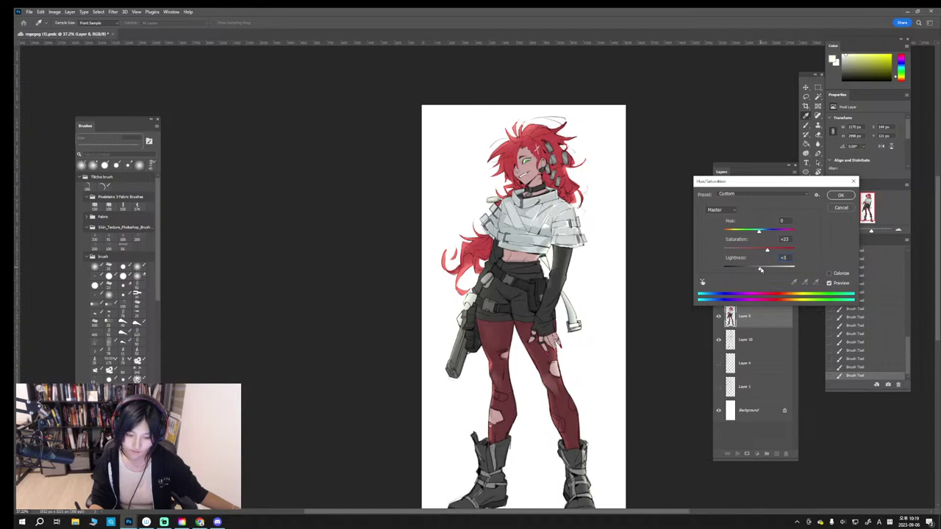
pyautogui.click(841, 196)
# Step: Compare the character's head and torso before and after the Hue/Saturation change by undoing and redoing it
pyautogui.scroll(5, 580, 213)
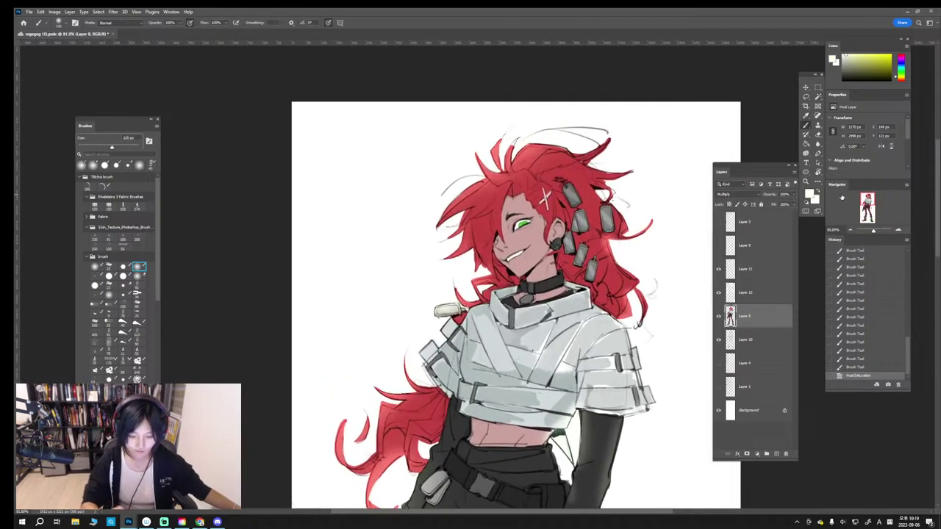
pyautogui.scroll(5, 606, 243)
pyautogui.hotkey('ctrl', 'z')
pyautogui.hotkey('ctrl', 'z')
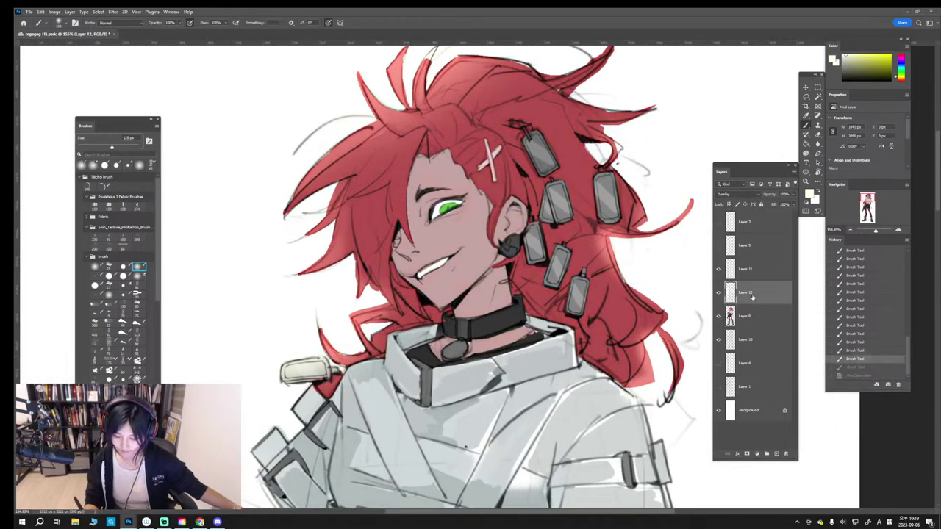
pyautogui.hotkey('ctrl', 'shift', 'z')
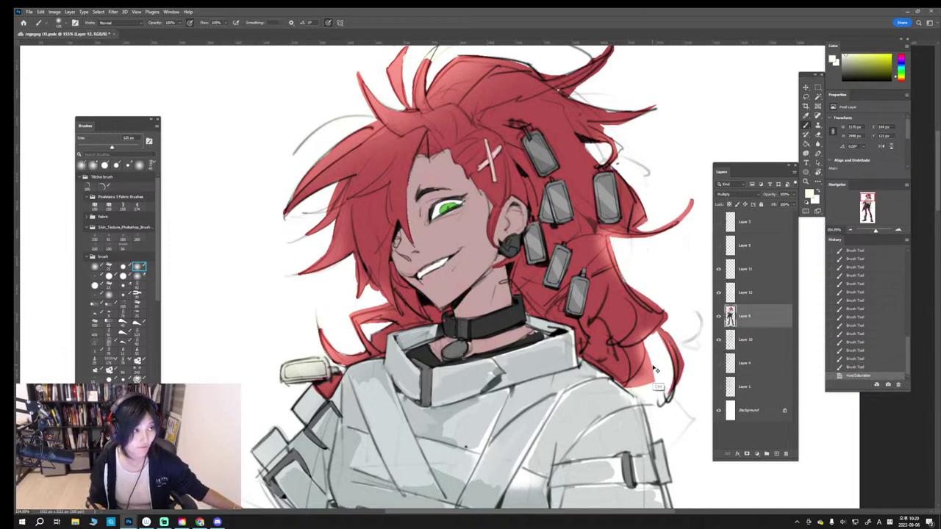
pyautogui.hotkey('ctrl', 'shift', 'z')
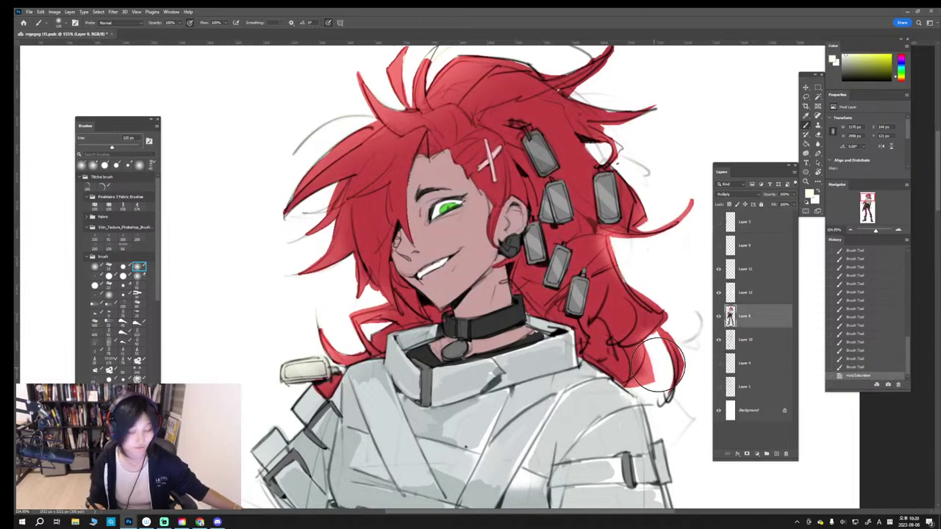
# Step: Toggle the visibility of Layer 12, Layer 10 and Layer 11 to examine what each contributes to the artwork
pyautogui.click(746, 294)
pyautogui.click(719, 294)
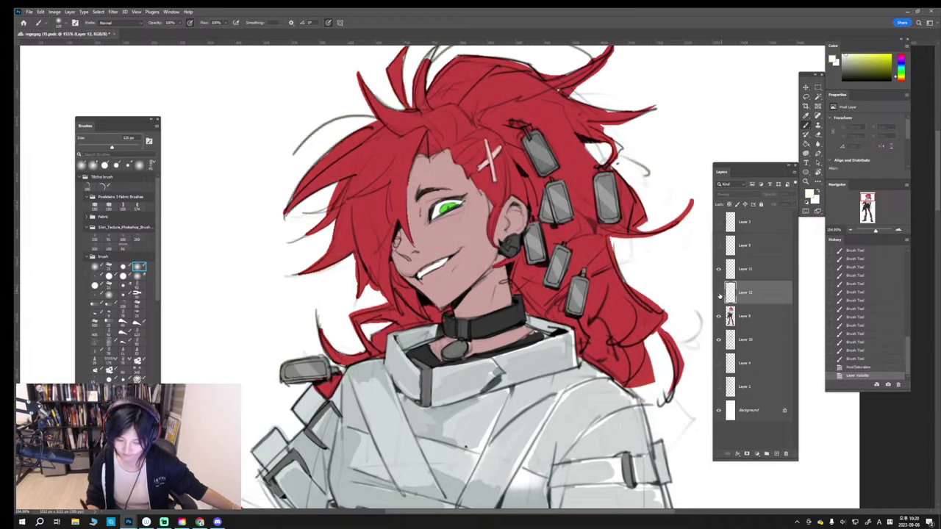
pyautogui.click(719, 293)
pyautogui.click(749, 319)
pyautogui.click(748, 345)
pyautogui.click(719, 341)
pyautogui.click(720, 341)
pyautogui.click(744, 291)
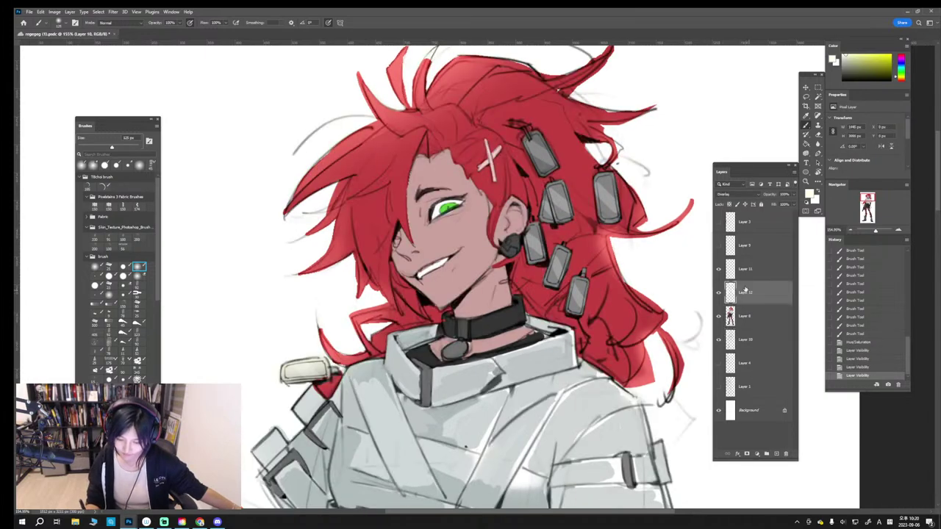
pyautogui.click(744, 271)
pyautogui.click(719, 270)
pyautogui.click(719, 269)
# Step: Select the character's colour layer, shrink the brush to a fine tip and choose near-black as the painting colour
pyautogui.press('[')
pyautogui.press('[')
pyautogui.press('[')
pyautogui.press('[')
pyautogui.press('[')
pyautogui.press('[')
pyautogui.press('[')
pyautogui.press('[')
pyautogui.press('[')
pyautogui.press('[')
pyautogui.press('[')
pyautogui.press('[')
pyautogui.click(746, 317)
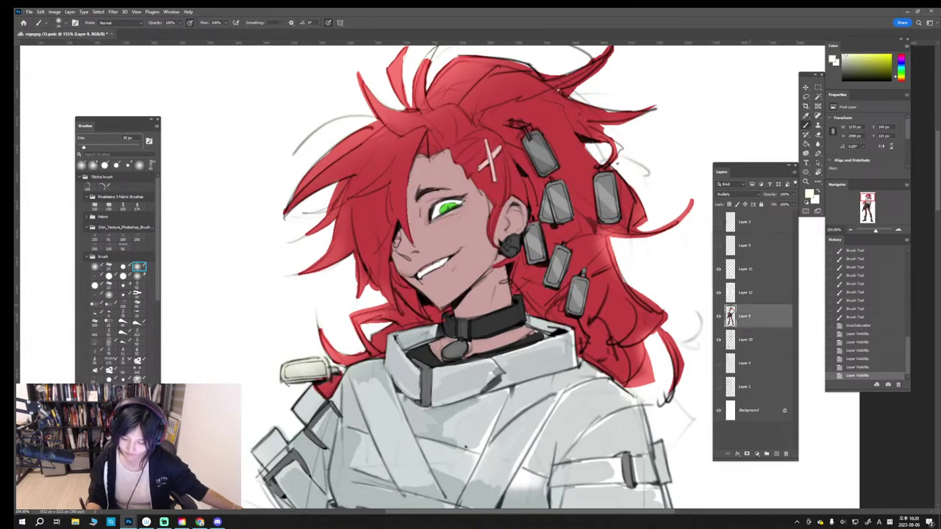
pyautogui.click(719, 317)
pyautogui.click(719, 316)
pyautogui.press('[')
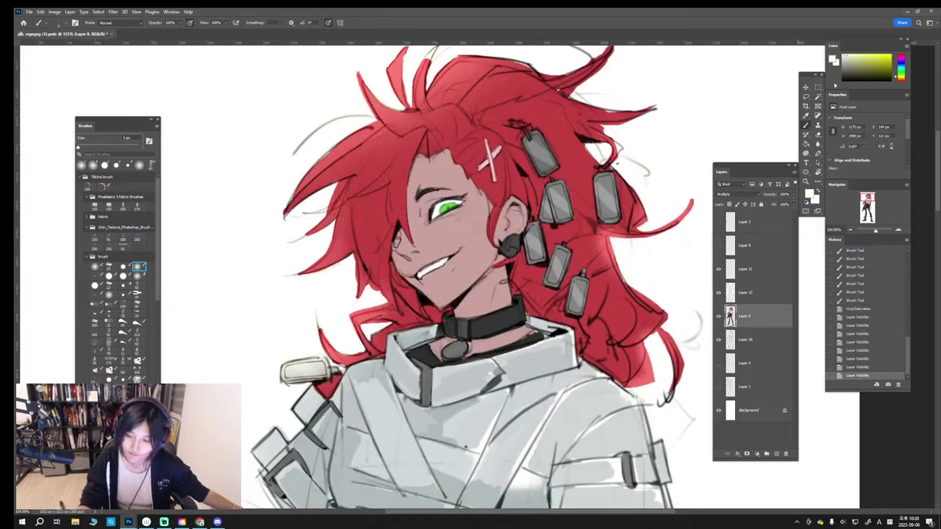
pyautogui.moveTo(844, 64); pyautogui.dragTo(843, 78)
pyautogui.click(730, 184)
pyautogui.click(685, 193)
pyautogui.press(']')
pyautogui.press(']')
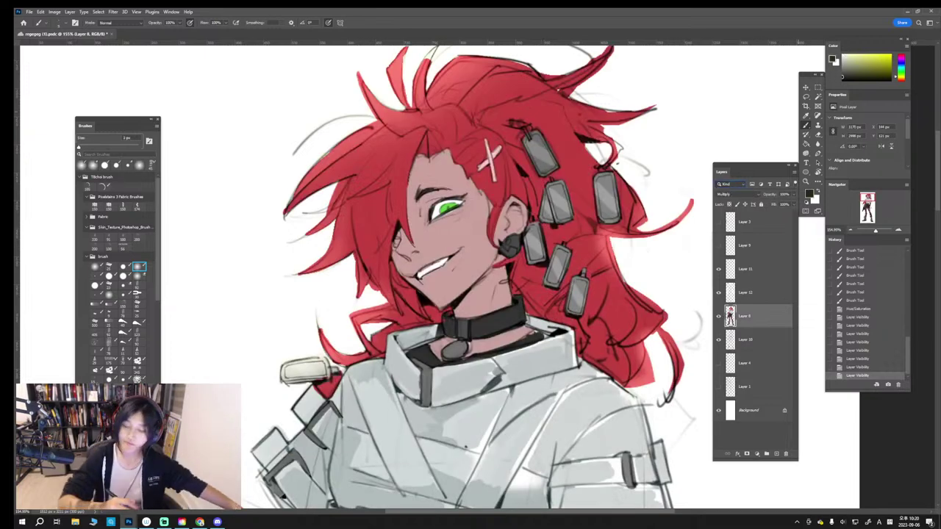
pyautogui.moveTo(480, 193); pyautogui.dragTo(489, 211)
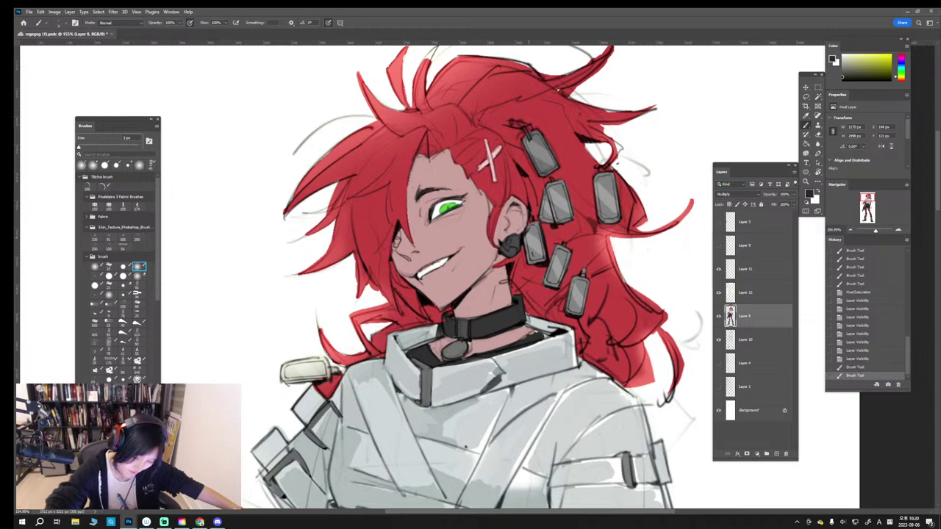
pyautogui.hotkey('ctrl', 'z')
pyautogui.hotkey('ctrl', 'z')
# Step: Draw fine dark engraving marks on the lower hair tags beside the ear with a hard round brush, undoing unwanted strokes
pyautogui.click(123, 265)
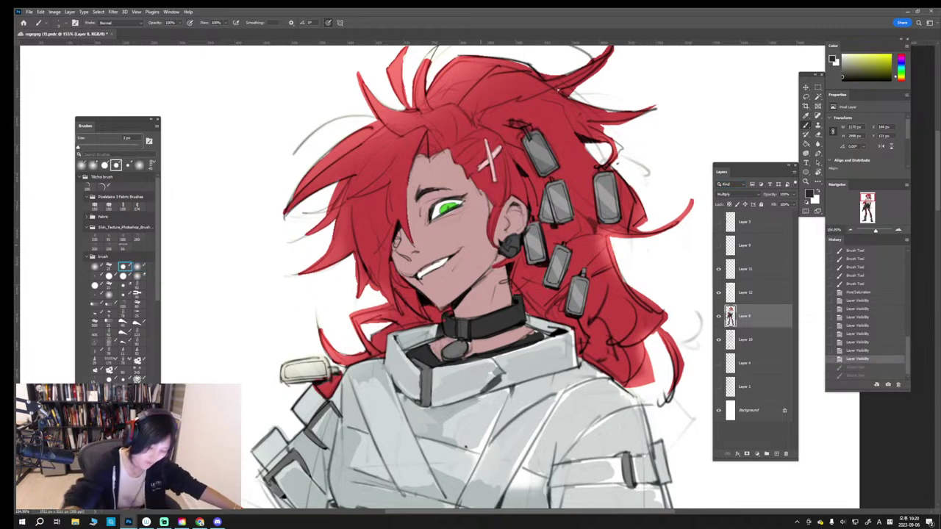
pyautogui.press('[')
pyautogui.hotkey('ctrl', 'z')
pyautogui.moveTo(531, 261); pyautogui.dragTo(532, 250)
pyautogui.hotkey('ctrl', 'z')
pyautogui.hotkey('ctrl', 'z')
pyautogui.hotkey('ctrl', 'z')
pyautogui.hotkey('ctrl', 'z')
pyautogui.hotkey('ctrl', 'z')
pyautogui.hotkey('ctrl', 'z')
pyautogui.moveTo(529, 239); pyautogui.dragTo(561, 267)
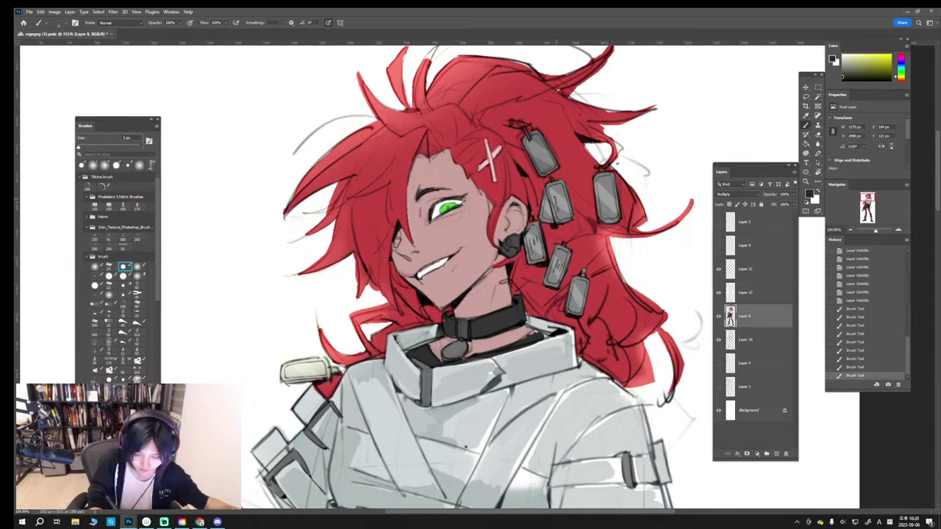
# Step: Draw fine dark engraved lettering lines on the remaining metal tags hanging in the hair
pyautogui.moveTo(556, 197); pyautogui.dragTo(559, 201)
pyautogui.moveTo(547, 163); pyautogui.dragTo(550, 170)
pyautogui.moveTo(549, 166); pyautogui.dragTo(551, 173)
pyautogui.moveTo(528, 140); pyautogui.dragTo(531, 139)
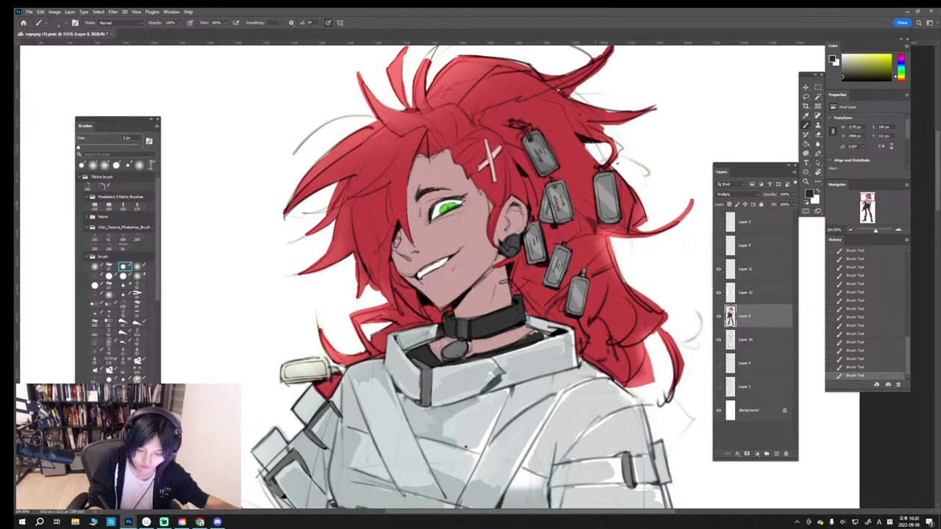
pyautogui.moveTo(599, 192); pyautogui.dragTo(613, 210)
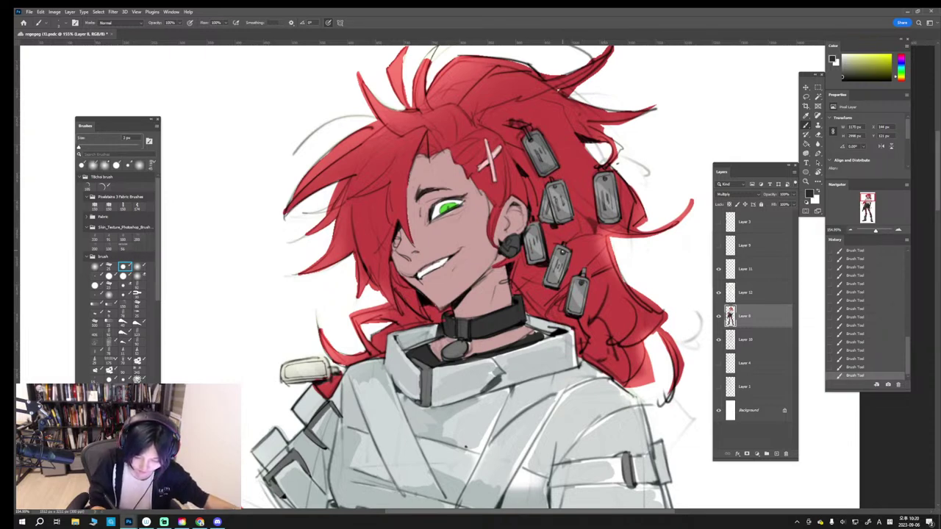
pyautogui.moveTo(576, 289); pyautogui.dragTo(574, 305)
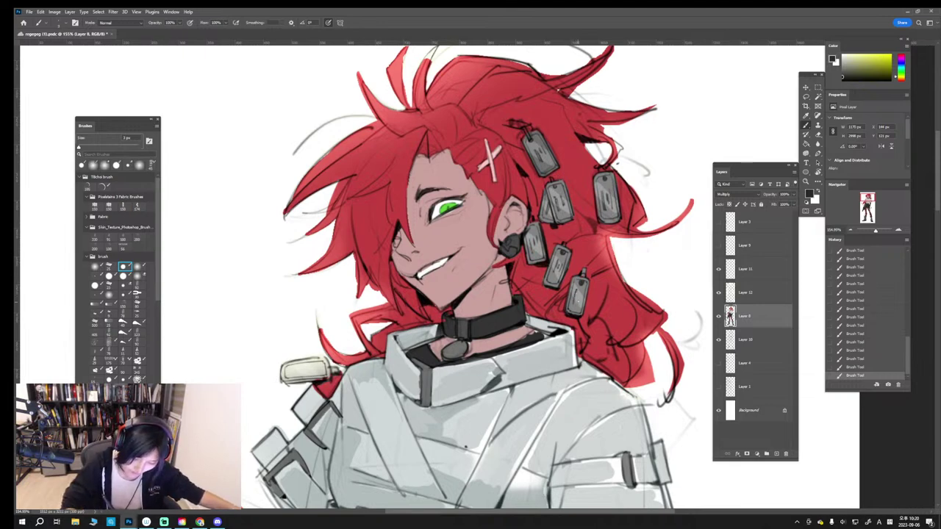
# Step: Undo and redo the last brush stroke on the hair tags to compare the artwork with and without it
pyautogui.moveTo(634, 311); pyautogui.dragTo(544, 311)
pyautogui.moveTo(581, 324); pyautogui.dragTo(655, 287)
pyautogui.hotkey('ctrl', 'z')
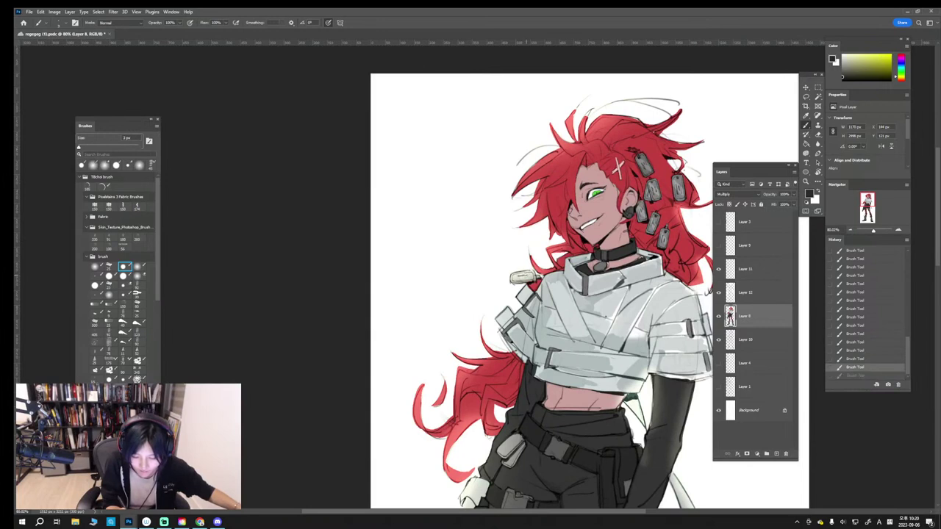
pyautogui.hotkey('ctrl', 'shift', 'z')
pyautogui.hotkey('ctrl', 'z')
pyautogui.hotkey('ctrl', 'shift', 'z')
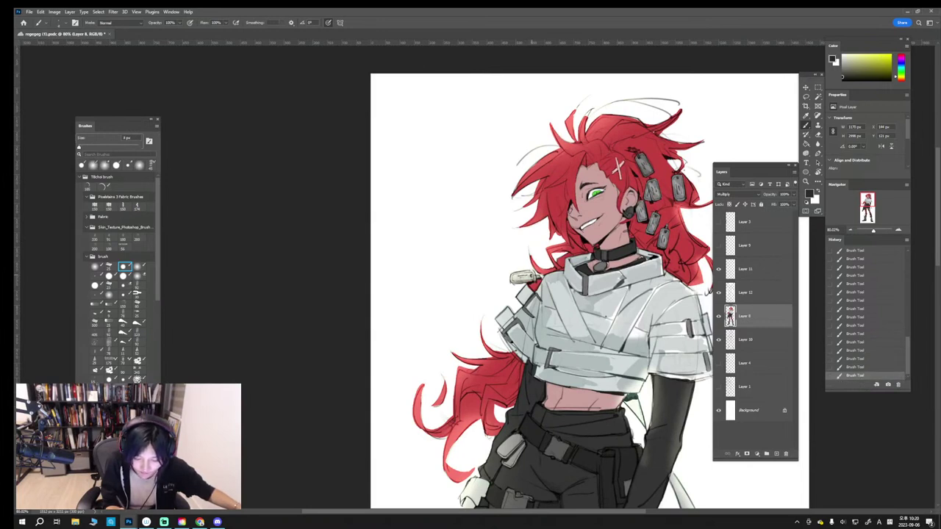
# Step: Draw fine near-black engraving marks on the metal tag hanging at the hip, undoing unwanted strokes
pyautogui.press('[')
pyautogui.press('[')
pyautogui.moveTo(502, 457); pyautogui.dragTo(512, 441)
pyautogui.hotkey('ctrl', 'z')
pyautogui.hotkey('ctrl', 'z')
pyautogui.moveTo(509, 470)
pyautogui.mouseDown()
pyautogui.moveTo(519, 463)
pyautogui.moveTo(514, 441)
pyautogui.mouseUp()
pyautogui.hotkey('ctrl', 'z')
pyautogui.press(']')
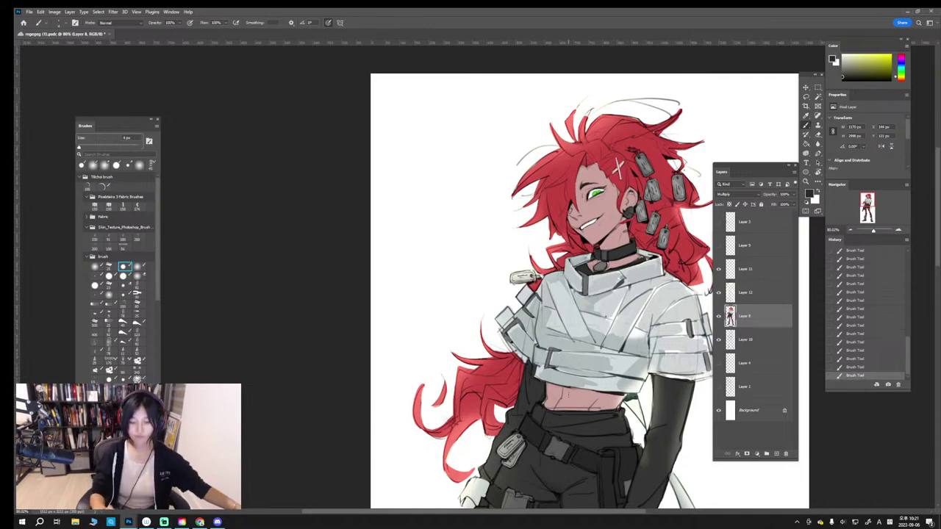
# Step: Review the full figure and add small near-black touch-up strokes by the hair tags and collar, undoing unwanted ones
pyautogui.moveTo(657, 409); pyautogui.dragTo(558, 318)
pyautogui.moveTo(672, 382); pyautogui.dragTo(698, 382)
pyautogui.moveTo(568, 346); pyautogui.dragTo(576, 294)
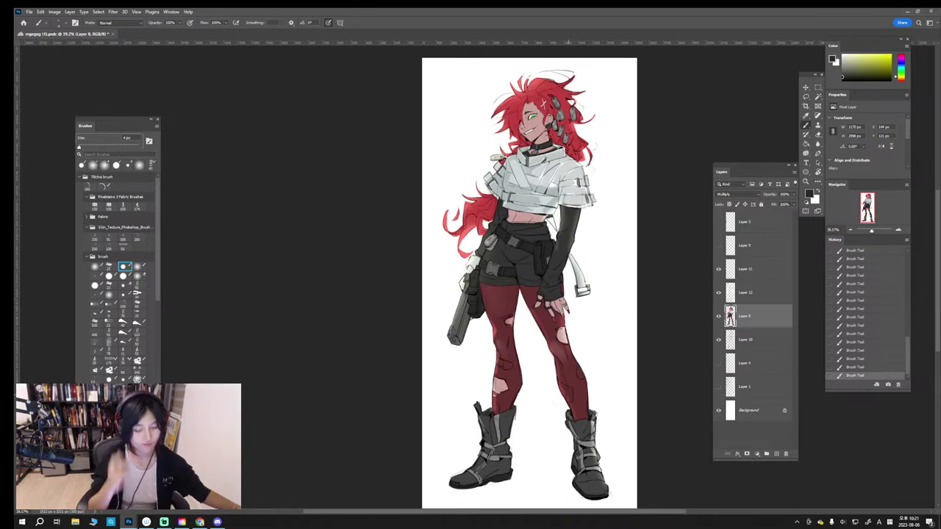
pyautogui.scroll(1, 515, 275)
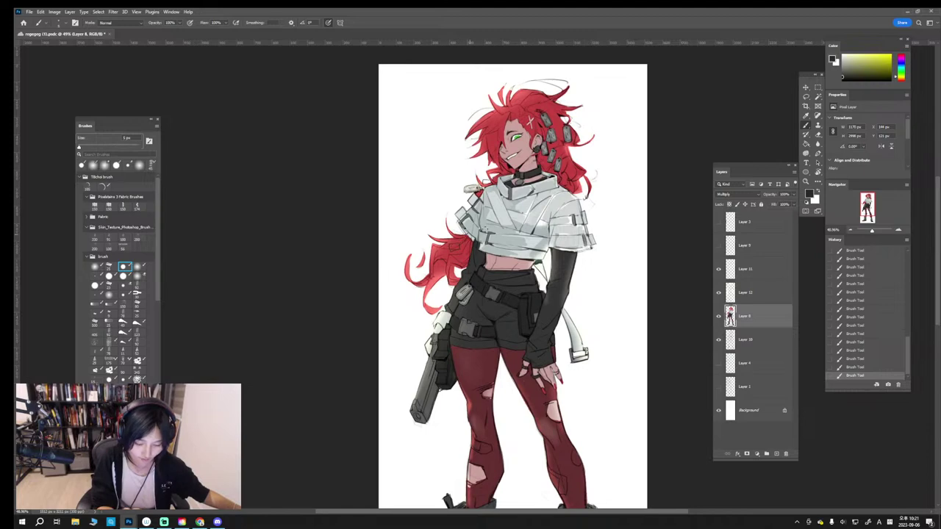
pyautogui.hotkey('ctrl', 'z')
pyautogui.moveTo(569, 145); pyautogui.dragTo(570, 150)
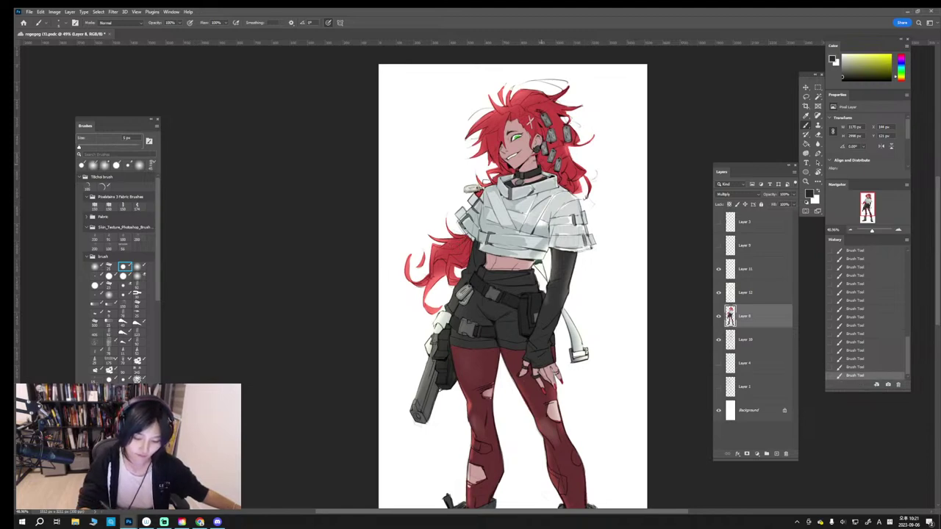
pyautogui.hotkey('ctrl', 'z')
pyautogui.moveTo(539, 188); pyautogui.dragTo(551, 182)
pyautogui.scroll(3, 519, 119)
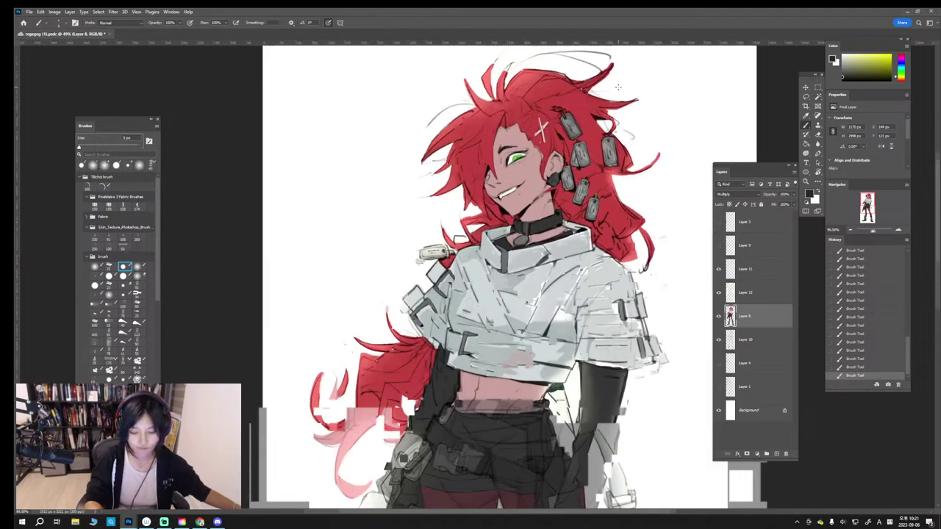
# Step: Hide Layer 8, select line-art Layer 10 and switch to pure black, trying a thin stroke beside the neck
pyautogui.click(744, 292)
pyautogui.click(719, 317)
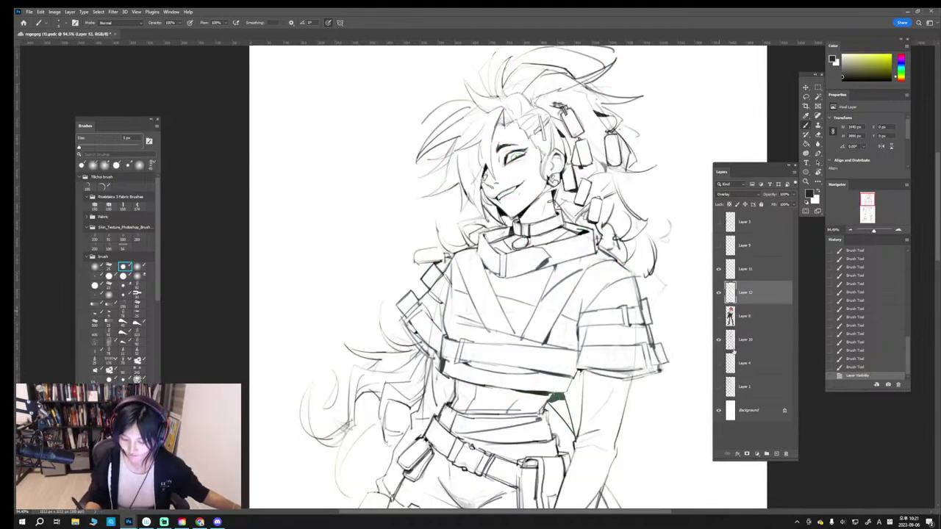
pyautogui.click(732, 342)
pyautogui.moveTo(843, 76); pyautogui.dragTo(835, 87)
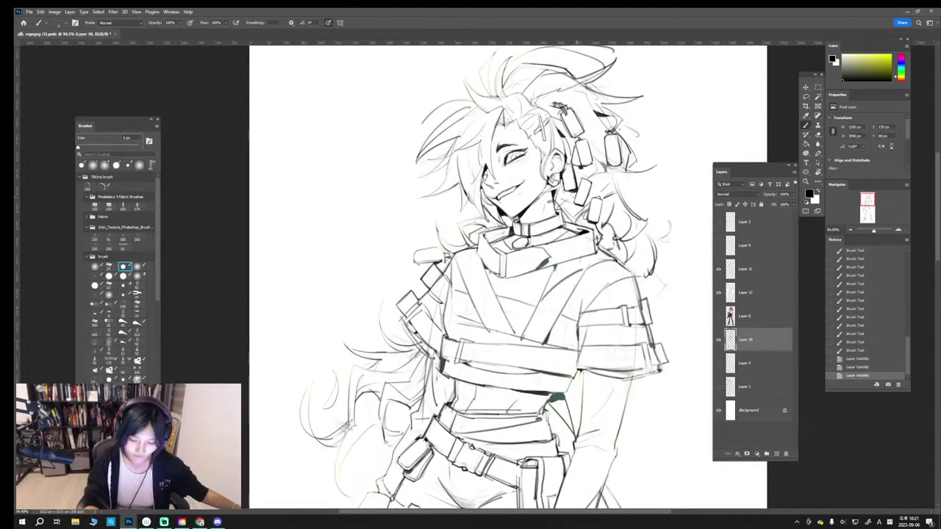
pyautogui.moveTo(564, 211); pyautogui.dragTo(572, 223)
pyautogui.hotkey('ctrl', 'z')
# Step: Outline a small extra tag in black beside the existing hip tag on Layer 10
pyautogui.press('[')
pyautogui.press('[')
pyautogui.scroll(-5, 592, 220)
pyautogui.press(']')
pyautogui.press(']')
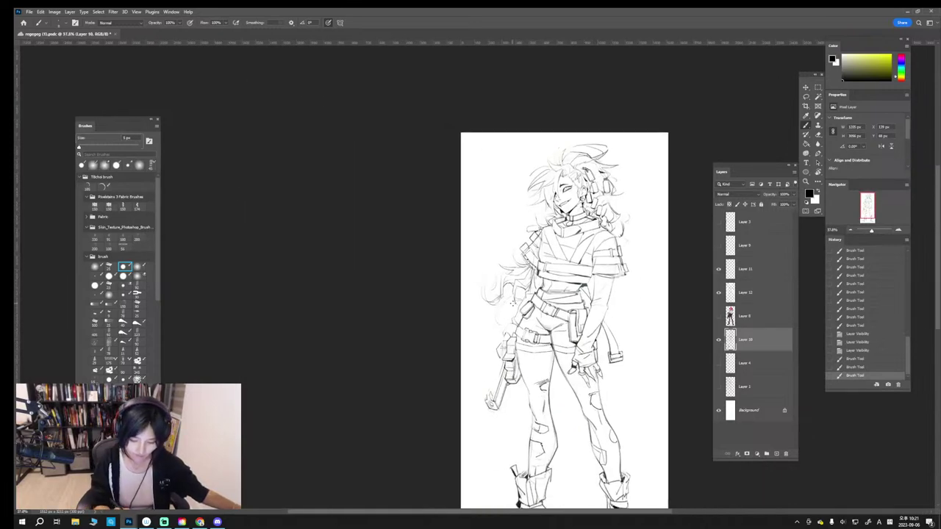
pyautogui.moveTo(513, 302)
pyautogui.mouseDown()
pyautogui.moveTo(516, 313)
pyautogui.moveTo(526, 303)
pyautogui.mouseUp()
pyautogui.hotkey('ctrl', 'z')
# Step: Show and select Layer 8, sample the grey of the hip tag and paint the new tag beside it
pyautogui.click(754, 316)
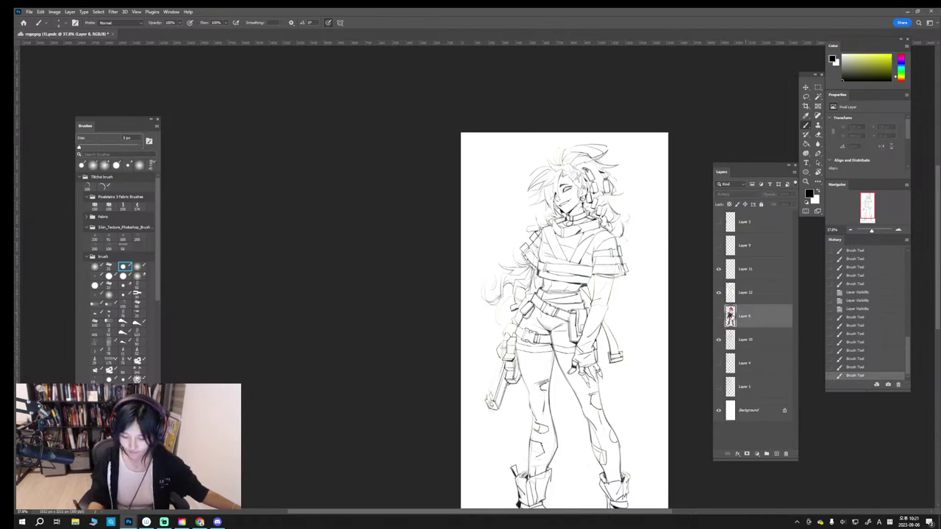
pyautogui.click(719, 316)
pyautogui.scroll(3, 662, 314)
pyautogui.keyDown('alt'); pyautogui.click(493, 341); pyautogui.keyUp('alt')
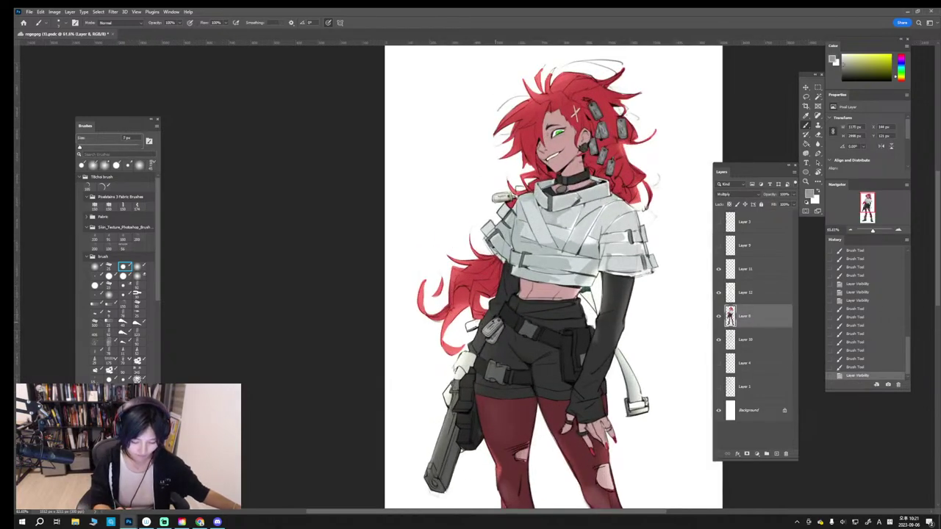
pyautogui.press(']')
pyautogui.moveTo(468, 325)
pyautogui.mouseDown()
pyautogui.moveTo(479, 320)
pyautogui.moveTo(472, 327)
pyautogui.mouseUp()
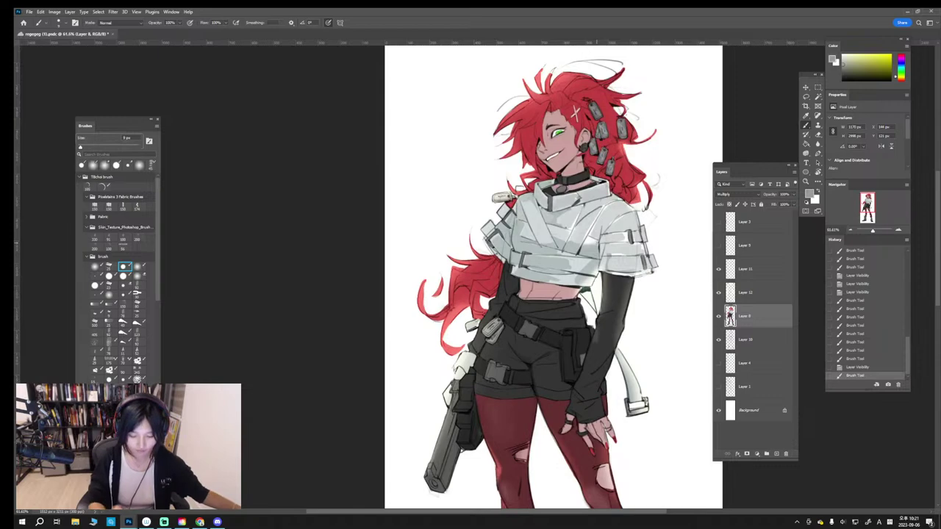
# Step: Try grey dabs with an enlarged brush in and beside the hair on Layer 8
pyautogui.press(']')
pyautogui.press(']')
pyautogui.press(']')
pyautogui.press(']')
pyautogui.scroll(-4, 592, 244)
pyautogui.scroll(2, 591, 270)
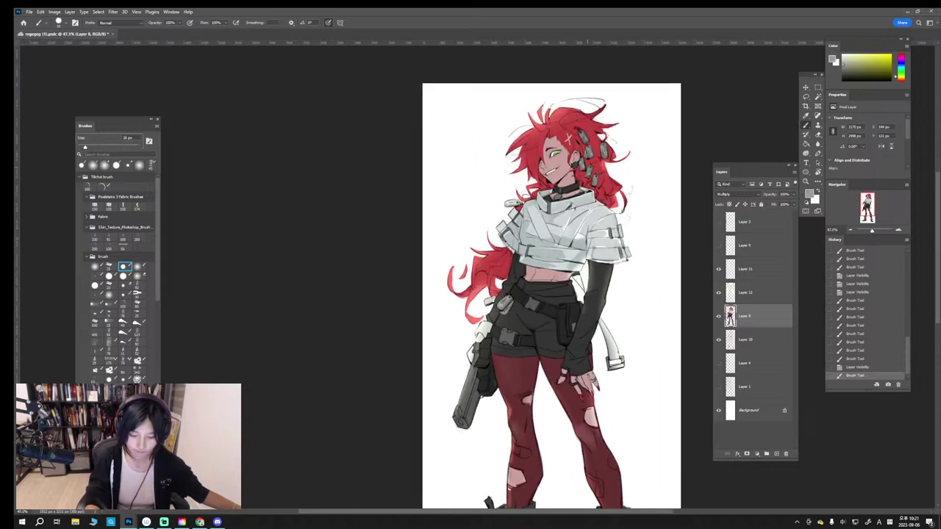
pyautogui.click(589, 172)
pyautogui.scroll(-2, 588, 169)
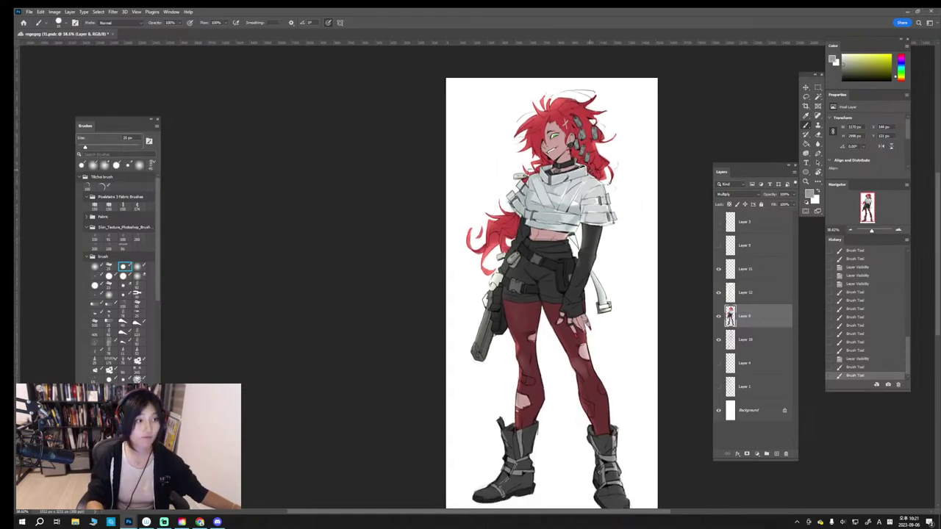
pyautogui.scroll(1, 574, 151)
pyautogui.hotkey('ctrl', 'z')
pyautogui.scroll(3, 590, 156)
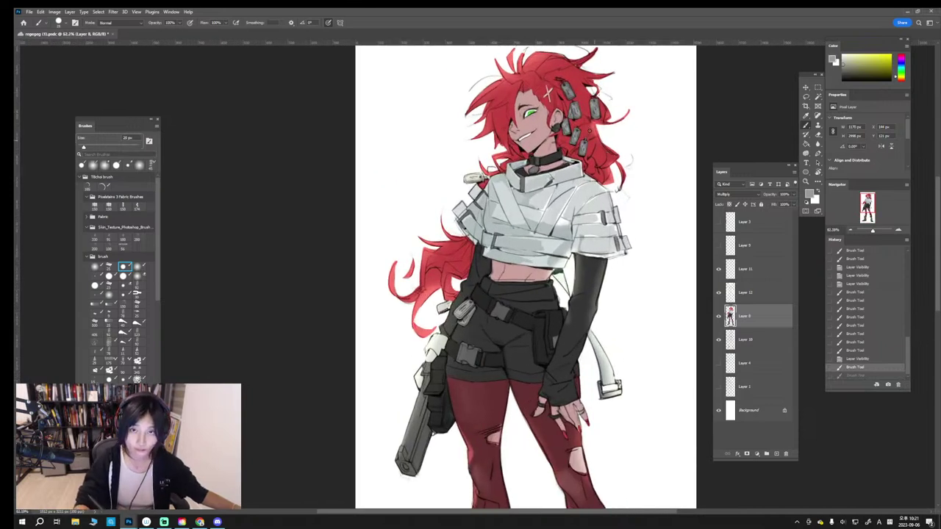
pyautogui.click(617, 137)
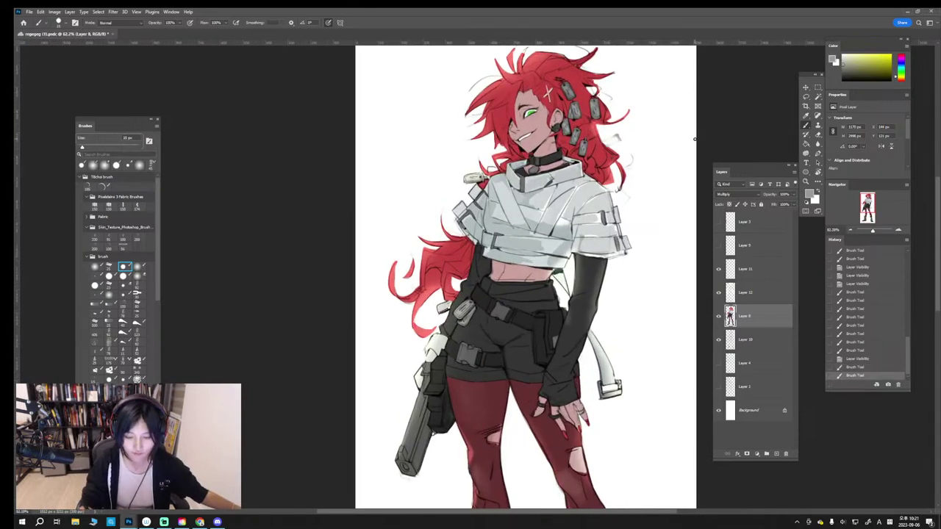
pyautogui.hotkey('ctrl', 'z')
# Step: Select Layer 10, shrink the brush, hide Layer 8 and try a thin grey stroke beside the hair tips
pyautogui.click(741, 336)
pyautogui.press('[')
pyautogui.press('[')
pyautogui.press('[')
pyautogui.press('[')
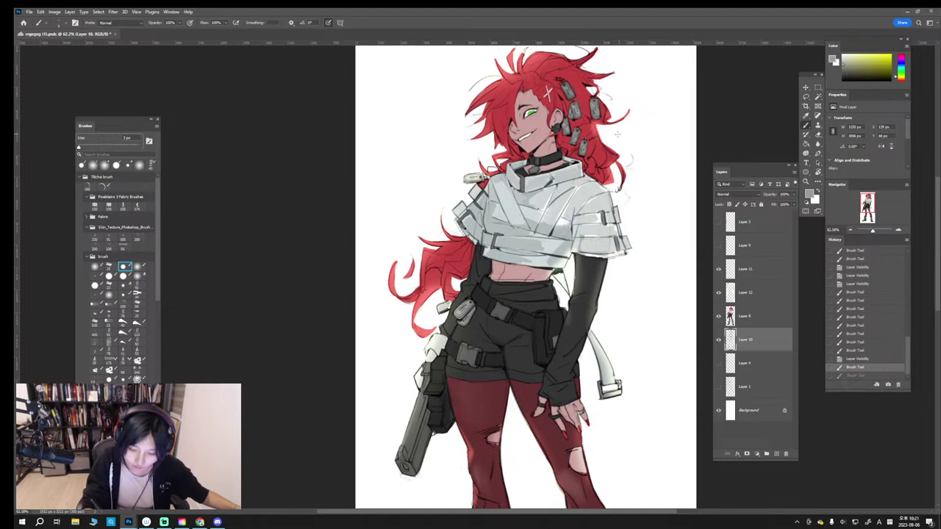
pyautogui.click(718, 316)
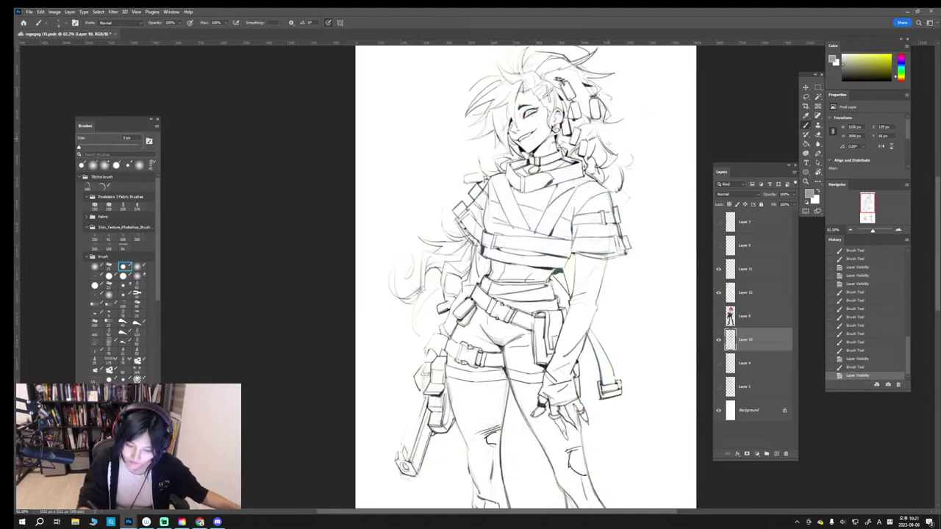
pyautogui.moveTo(608, 144); pyautogui.dragTo(617, 138)
pyautogui.hotkey('ctrl', 'z')
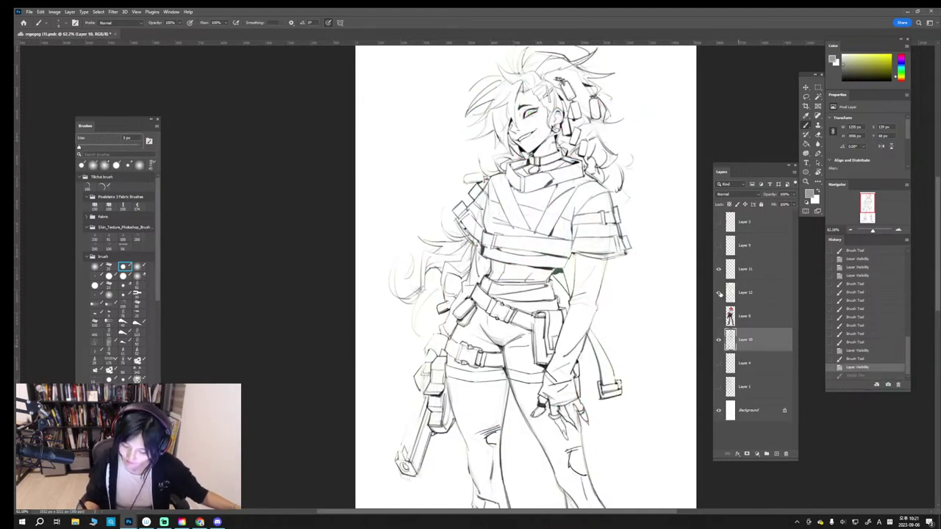
# Step: Hide Layer 12 and sketch a small dangling tag in thin black lines at the outer hair tips above the shoulder
pyautogui.click(719, 292)
pyautogui.moveTo(604, 142)
pyautogui.mouseDown()
pyautogui.moveTo(618, 138)
pyautogui.moveTo(608, 144)
pyautogui.mouseUp()
pyautogui.hotkey('ctrl', 'z')
pyautogui.press('d')
pyautogui.hotkey('ctrl', 'z')
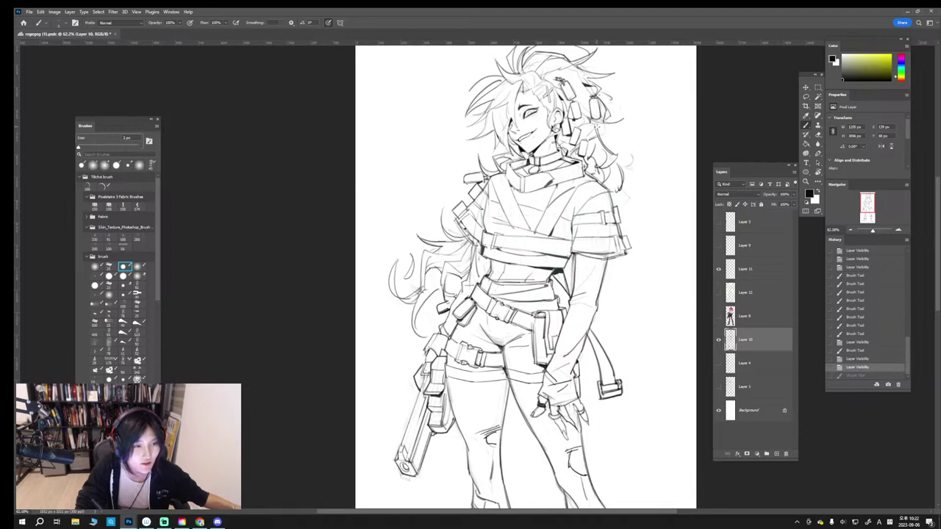
pyautogui.moveTo(606, 141)
pyautogui.mouseDown()
pyautogui.moveTo(622, 143)
pyautogui.moveTo(615, 151)
pyautogui.mouseUp()
pyautogui.moveTo(610, 144)
pyautogui.mouseDown()
pyautogui.moveTo(630, 172)
pyautogui.moveTo(616, 149)
pyautogui.mouseUp()
pyautogui.hotkey('ctrl', 'z')
pyautogui.hotkey('ctrl', 'z')
pyautogui.hotkey('ctrl', 'z')
pyautogui.moveTo(610, 144); pyautogui.dragTo(618, 150)
pyautogui.scroll(3, 646, 119)
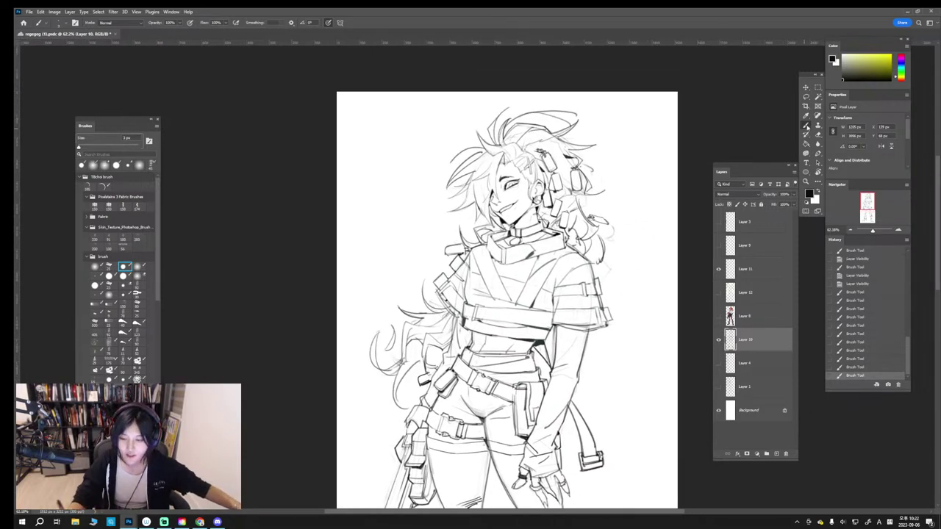
# Step: Compare the line art with and without Layer 8, then try a lasso selection around the lowest hair tag
pyautogui.press('l')
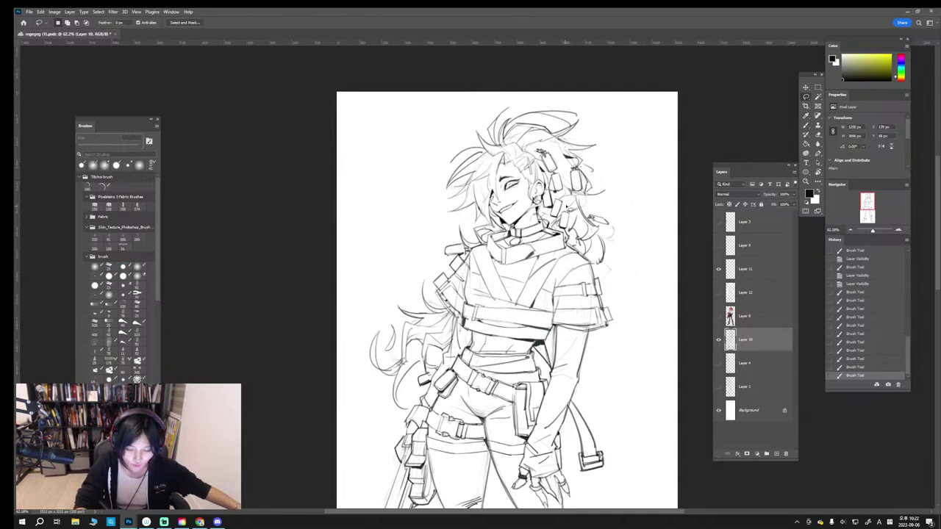
pyautogui.click(732, 318)
pyautogui.click(719, 317)
pyautogui.click(720, 318)
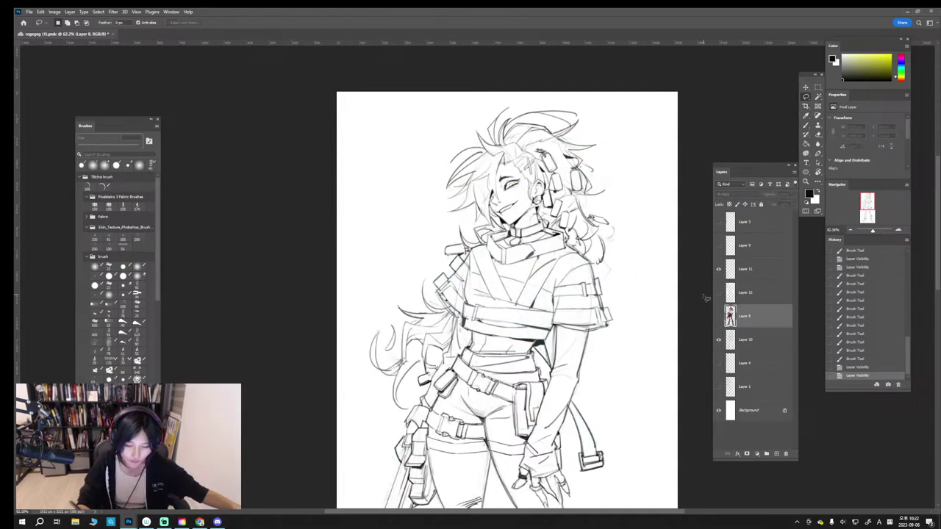
pyautogui.moveTo(567, 211); pyautogui.dragTo(566, 208)
pyautogui.moveTo(568, 215)
pyautogui.mouseDown()
pyautogui.moveTo(577, 219)
pyautogui.moveTo(559, 224)
pyautogui.moveTo(568, 222)
pyautogui.mouseUp()
pyautogui.hotkey('ctrl', 'z')
# Step: Apply Free Transform to the lassoed area of the lowest hair tag on Layer 11 and deselect it
pyautogui.click(752, 269)
pyautogui.hotkey('ctrl', 't')
pyautogui.press('Return')
pyautogui.press('Return')
pyautogui.hotkey('ctrl', 'd')
pyautogui.hotkey('ctrl', 't')
pyautogui.press('Return')
pyautogui.hotkey('ctrl', 'd')
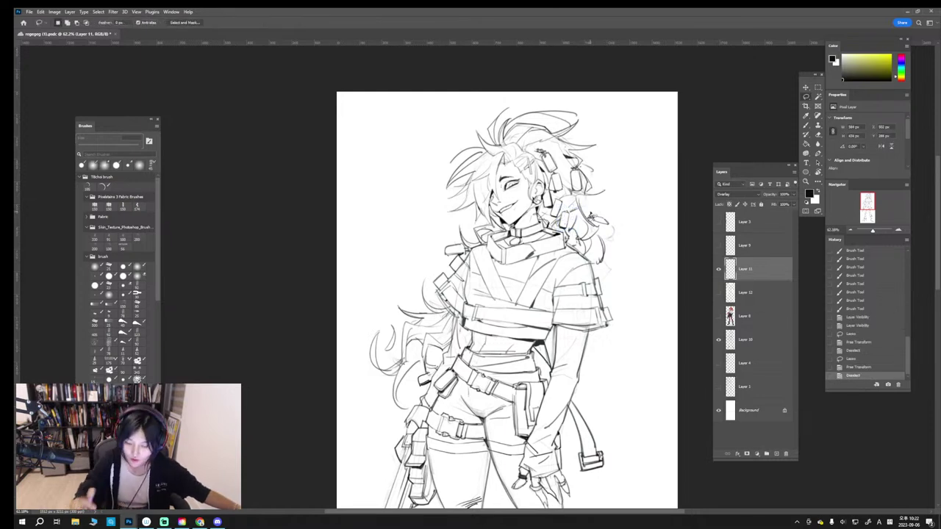
# Step: Lasso the lowest hair tag's linework on Layer 10, move it slightly away from the neck and deselect it
pyautogui.click(749, 340)
pyautogui.click(718, 340)
pyautogui.click(719, 340)
pyautogui.moveTo(565, 208)
pyautogui.mouseDown()
pyautogui.moveTo(563, 229)
pyautogui.moveTo(566, 208)
pyautogui.moveTo(570, 223)
pyautogui.mouseUp()
pyautogui.hotkey('ctrl', 't')
pyautogui.moveTo(570, 223); pyautogui.dragTo(573, 223)
pyautogui.press('Return')
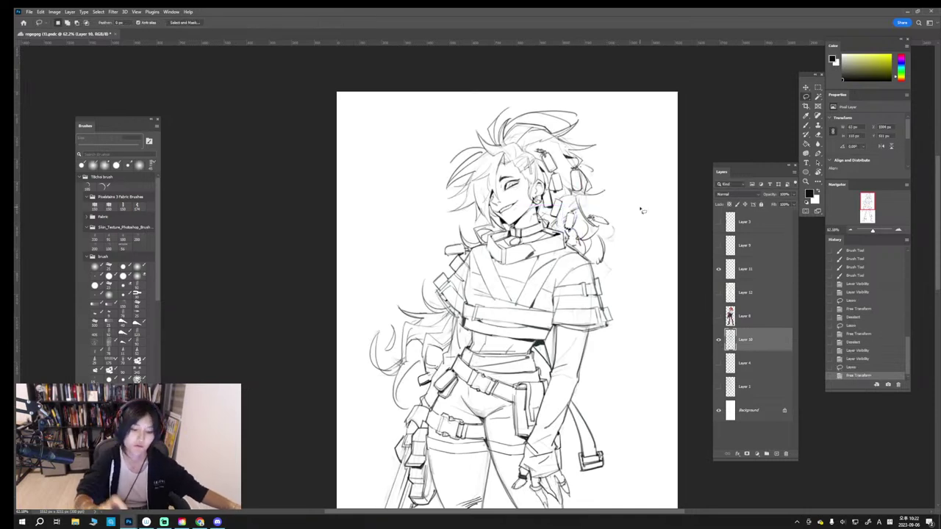
pyautogui.hotkey('ctrl', 'd')
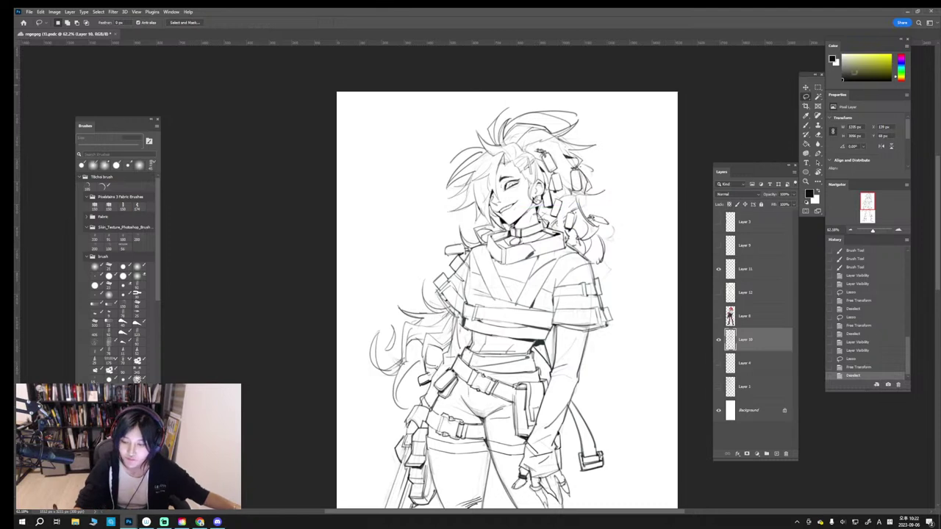
# Step: Erase stray lines beside the moved hair tag and redraw thin black hair lines around it, undoing unwanted strokes
pyautogui.press('b')
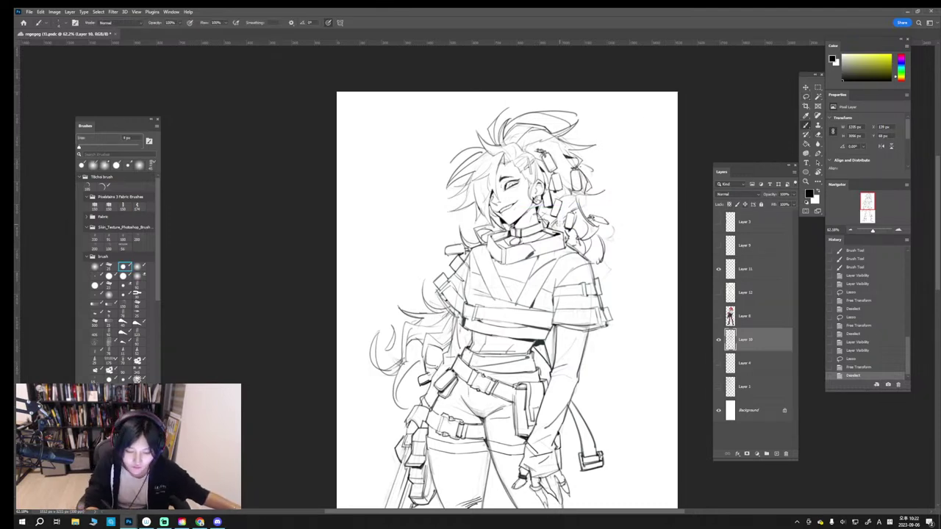
pyautogui.press('e')
pyautogui.moveTo(557, 222); pyautogui.dragTo(566, 215)
pyautogui.press('b')
pyautogui.hotkey('ctrl', 'z')
pyautogui.hotkey('ctrl', 'z')
pyautogui.moveTo(555, 225)
pyautogui.mouseDown()
pyautogui.moveTo(568, 195)
pyautogui.moveTo(574, 211)
pyautogui.mouseUp()
pyautogui.hotkey('ctrl', 'z')
pyautogui.hotkey('ctrl', 'z')
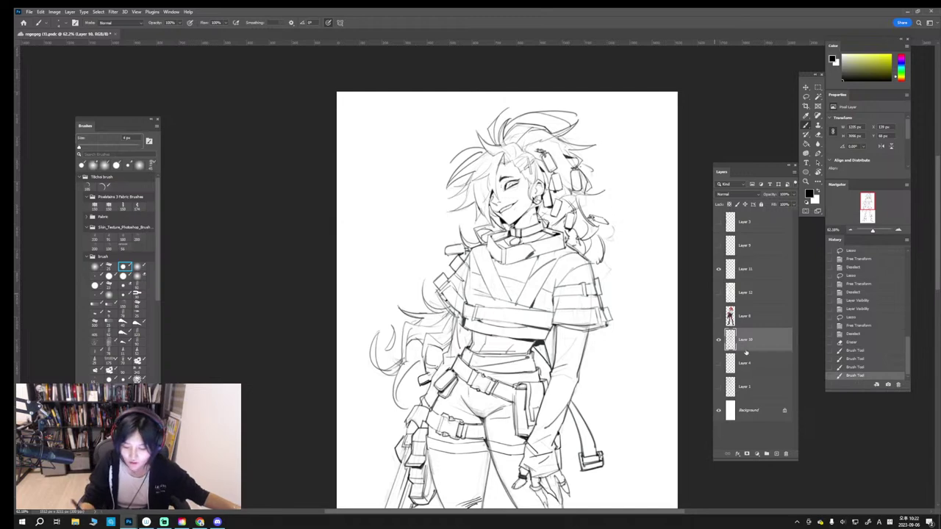
# Step: Show and select Layer 8, erase at the top of the lowest hair tag with a smaller eraser and save the document
pyautogui.click(743, 317)
pyautogui.click(718, 316)
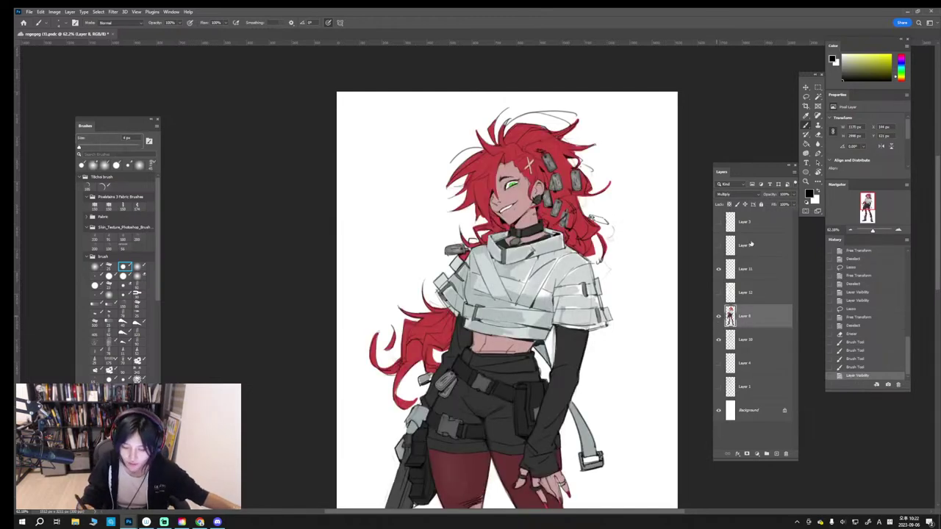
pyautogui.scroll(5, 583, 220)
pyautogui.press('e')
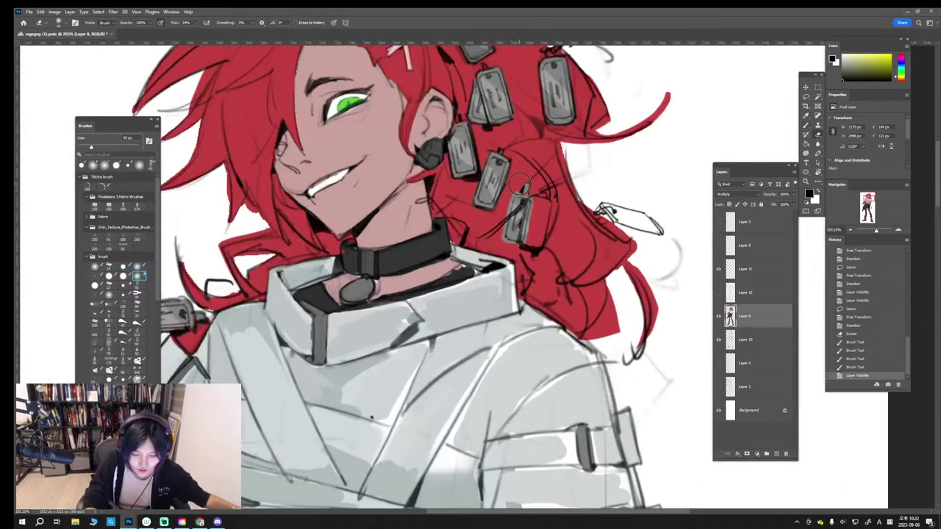
pyautogui.press('[')
pyautogui.press('[')
pyautogui.press('[')
pyautogui.moveTo(524, 178); pyautogui.dragTo(523, 188)
pyautogui.hotkey('ctrl', 's')
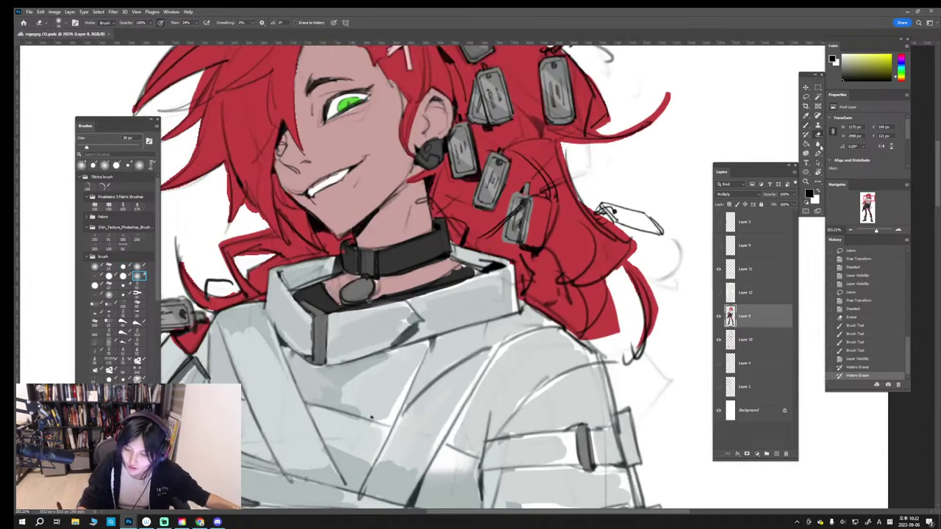
# Step: Sample the hair's red and paint over the misplaced grey fill of the lowest hair tag
pyautogui.click(806, 131)
pyautogui.keyDown('alt'); pyautogui.click(513, 186); pyautogui.keyUp('alt')
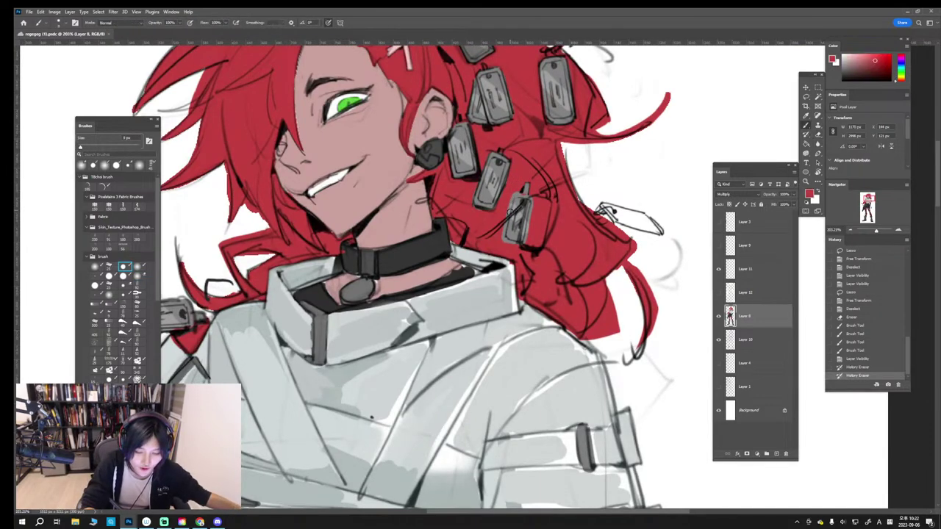
pyautogui.moveTo(507, 193)
pyautogui.mouseDown()
pyautogui.moveTo(515, 246)
pyautogui.moveTo(524, 187)
pyautogui.moveTo(527, 241)
pyautogui.moveTo(535, 237)
pyautogui.mouseUp()
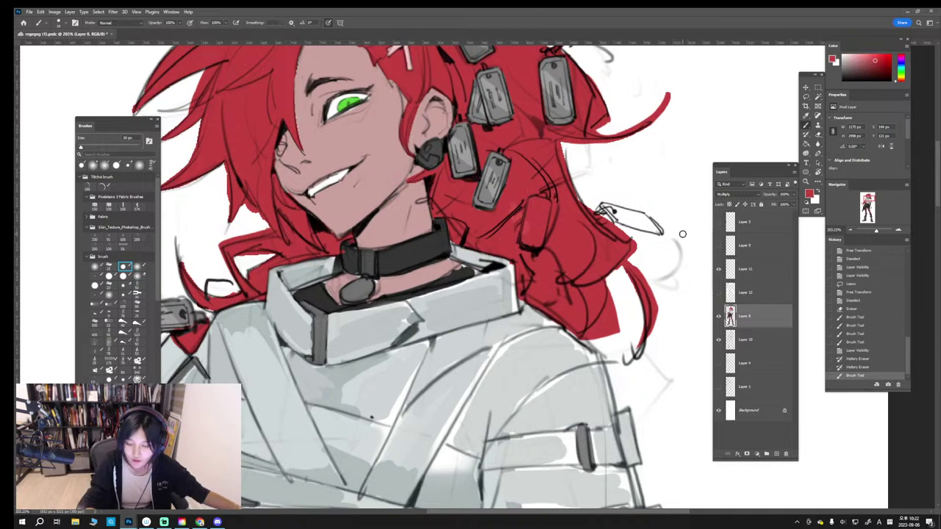
# Step: Check Layer 11's visibility and erase its leftover highlight at the red-painted lowest hair tag
pyautogui.click(745, 271)
pyautogui.click(719, 269)
pyautogui.click(719, 269)
pyautogui.click(818, 134)
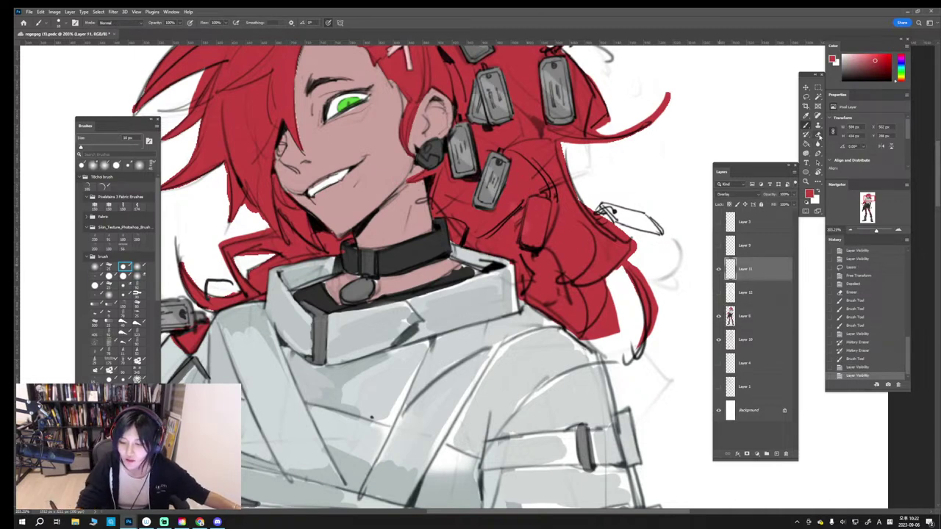
pyautogui.moveTo(516, 213); pyautogui.dragTo(518, 236)
# Step: Touch up the hair tag just above the lowest one with a small eraser on Layer 8, checking the layer's visibility
pyautogui.click(749, 321)
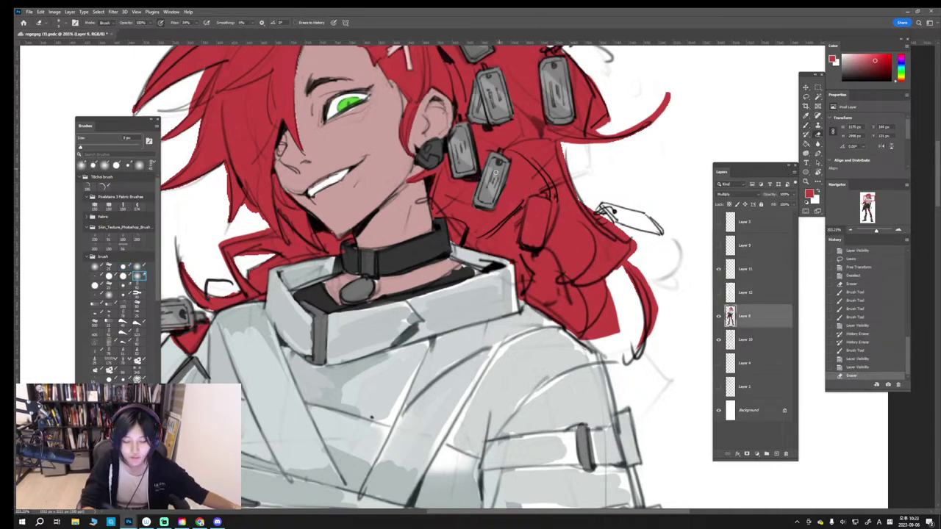
pyautogui.moveTo(497, 196); pyautogui.dragTo(504, 183)
pyautogui.moveTo(497, 169); pyautogui.dragTo(502, 167)
pyautogui.click(747, 271)
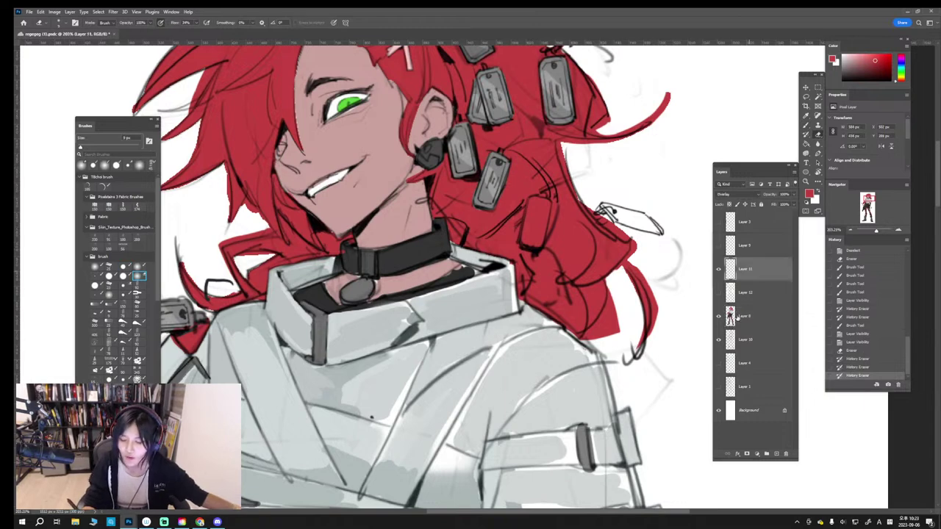
pyautogui.click(739, 318)
pyautogui.click(718, 317)
pyautogui.click(718, 316)
# Step: Sample the neighbouring tag's grey and fill the repositioned lowest hair tag on Layer 8
pyautogui.press('b')
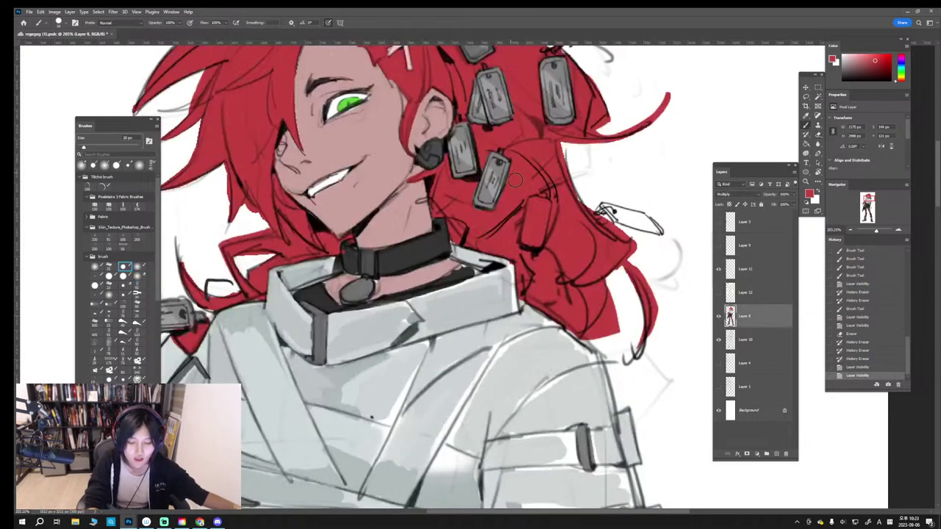
pyautogui.keyDown('alt'); pyautogui.click(502, 189); pyautogui.keyUp('alt')
pyautogui.moveTo(531, 198); pyautogui.dragTo(544, 243)
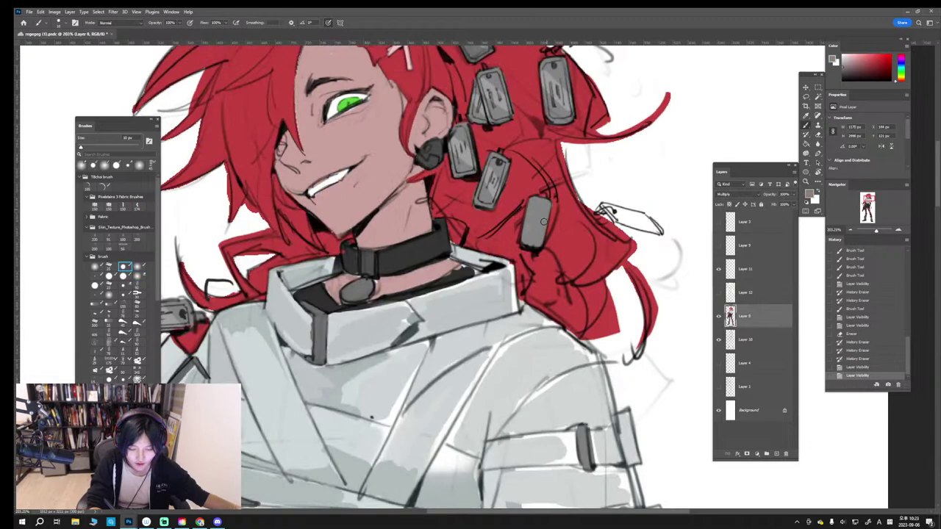
# Step: Paint a lighter grey diagonal shine across the lowest hair tag on Layer 11 with a smaller brush
pyautogui.click(746, 276)
pyautogui.click(718, 270)
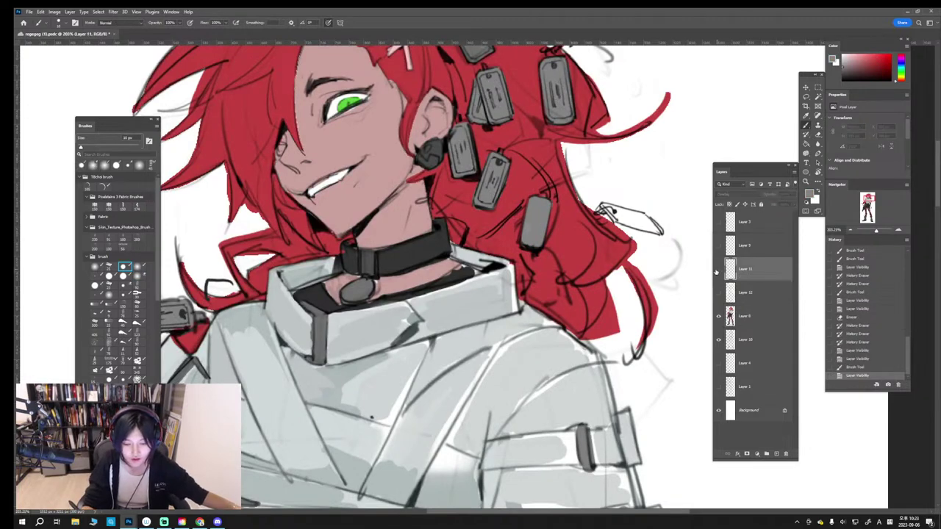
pyautogui.click(718, 271)
pyautogui.click(843, 61)
pyautogui.press('[')
pyautogui.moveTo(542, 218)
pyautogui.mouseDown()
pyautogui.moveTo(542, 238)
pyautogui.moveTo(531, 207)
pyautogui.moveTo(545, 229)
pyautogui.mouseUp()
# Step: Fill the tag sticking out from the hair's outer edge with grey on Layer 8, and show Layer 12
pyautogui.click(745, 318)
pyautogui.press(']')
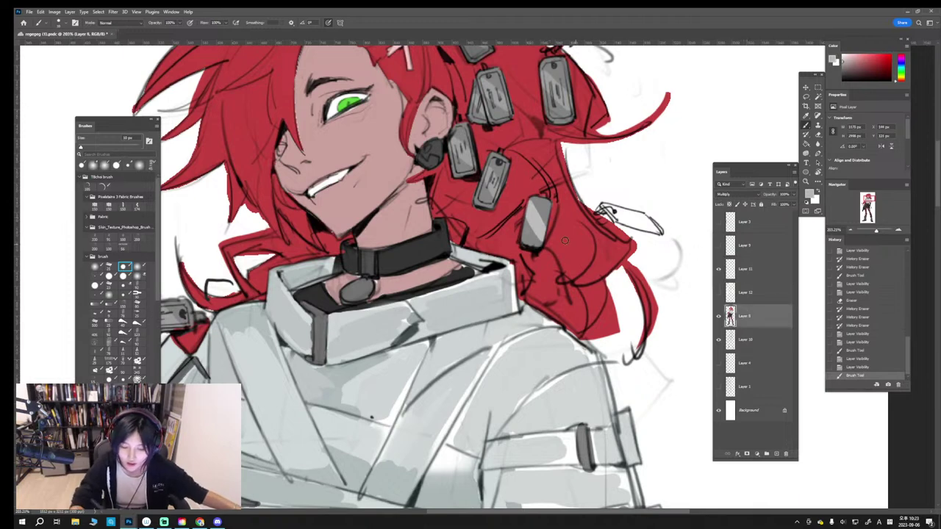
pyautogui.moveTo(617, 211)
pyautogui.mouseDown()
pyautogui.moveTo(611, 218)
pyautogui.moveTo(647, 227)
pyautogui.moveTo(657, 220)
pyautogui.moveTo(497, 224)
pyautogui.mouseUp()
pyautogui.click(722, 293)
pyautogui.click(718, 294)
pyautogui.scroll(2, 718, 287)
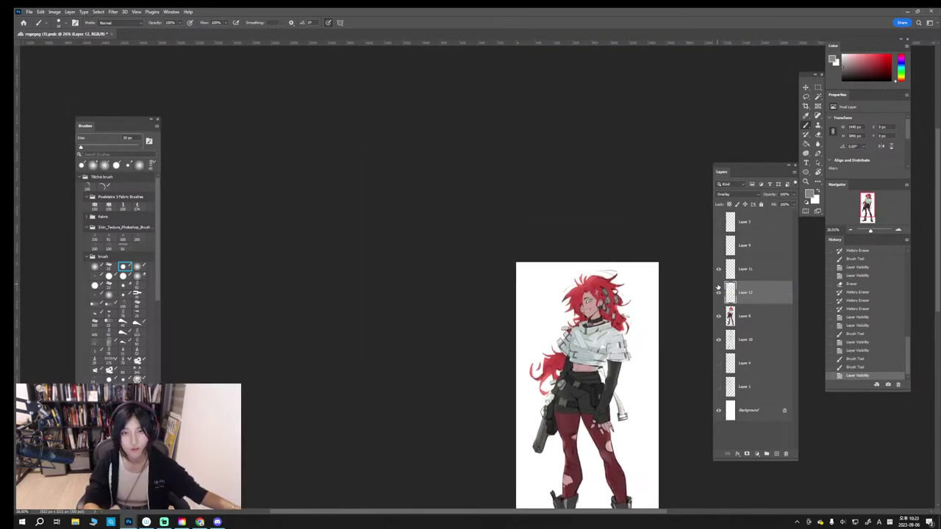
pyautogui.hotkey('ctrl', '+')
pyautogui.hotkey('ctrl', '-')
pyautogui.scroll(-3, 719, 287)
pyautogui.scroll(4, 718, 288)
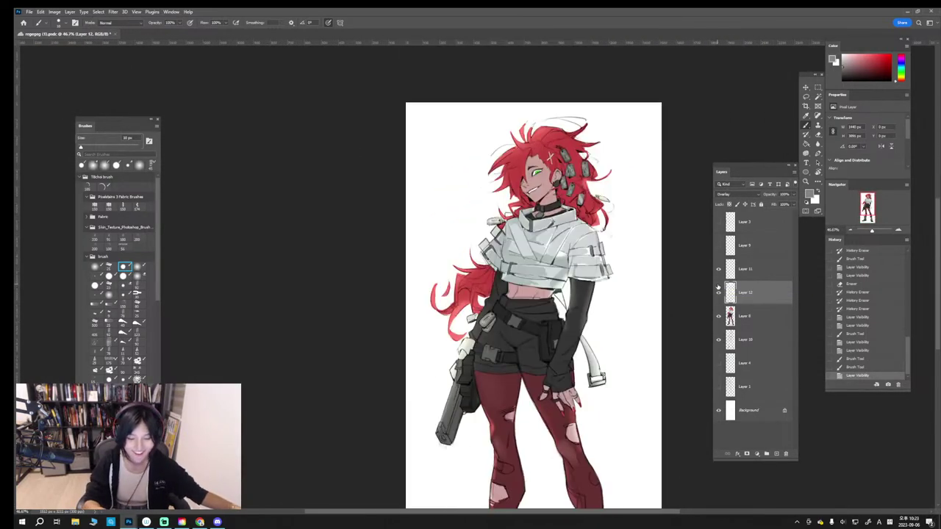
# Step: Sample the shirt's light grey and paint broad light strokes over the shirt front on Layer 8 with a larger brush
pyautogui.click(749, 317)
pyautogui.press(']')
pyautogui.press(']')
pyautogui.press(']')
pyautogui.press(']')
pyautogui.press(']')
pyautogui.press(']')
pyautogui.keyDown('alt'); pyautogui.click(552, 272); pyautogui.keyUp('alt')
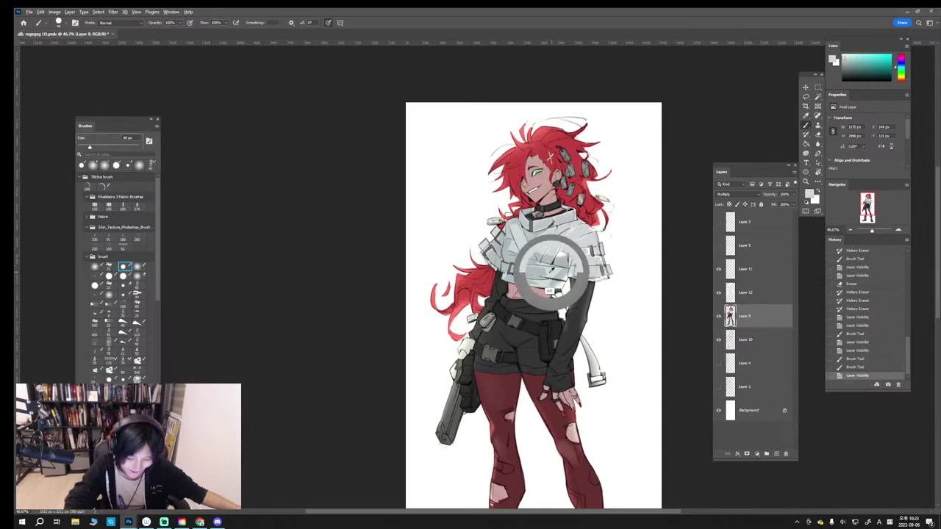
pyautogui.moveTo(546, 272)
pyautogui.mouseDown()
pyautogui.moveTo(524, 273)
pyautogui.moveTo(546, 271)
pyautogui.mouseUp()
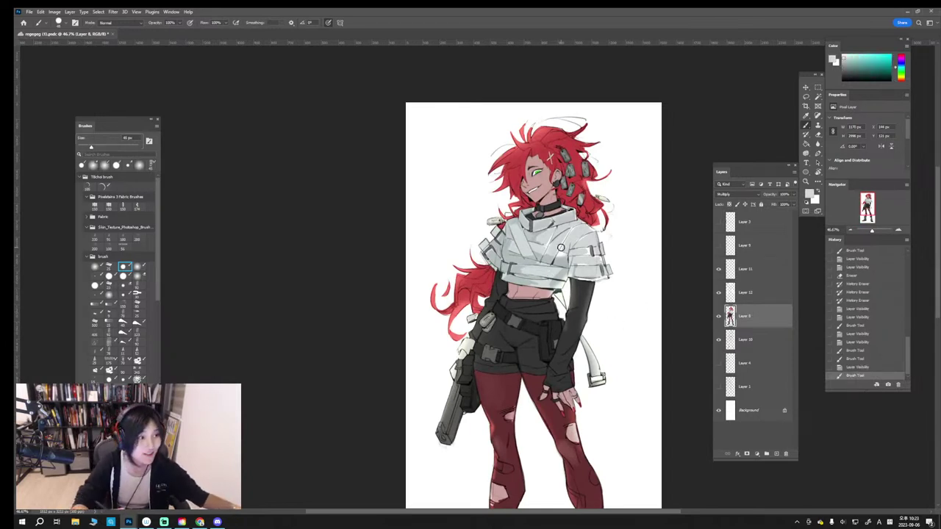
pyautogui.press('e')
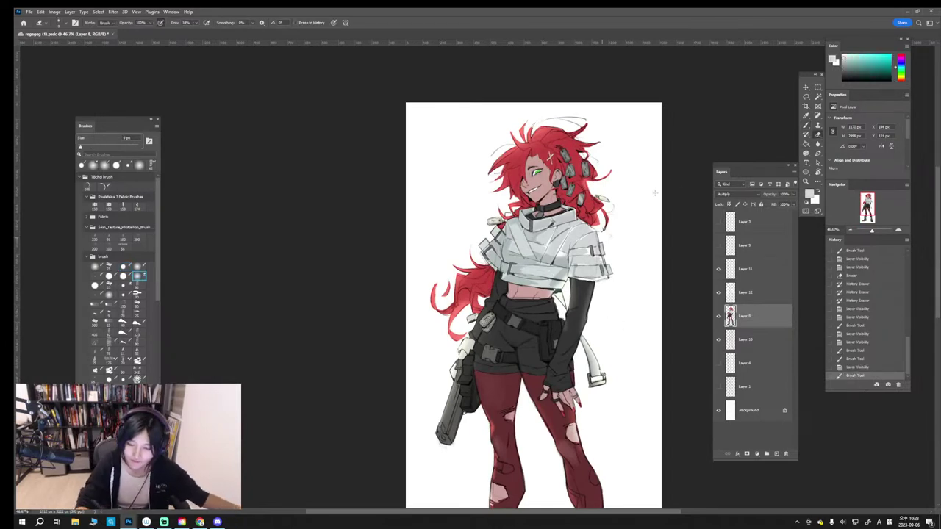
pyautogui.press('b')
pyautogui.moveTo(525, 273)
pyautogui.mouseDown()
pyautogui.moveTo(545, 269)
pyautogui.moveTo(544, 281)
pyautogui.moveTo(554, 217)
pyautogui.mouseUp()
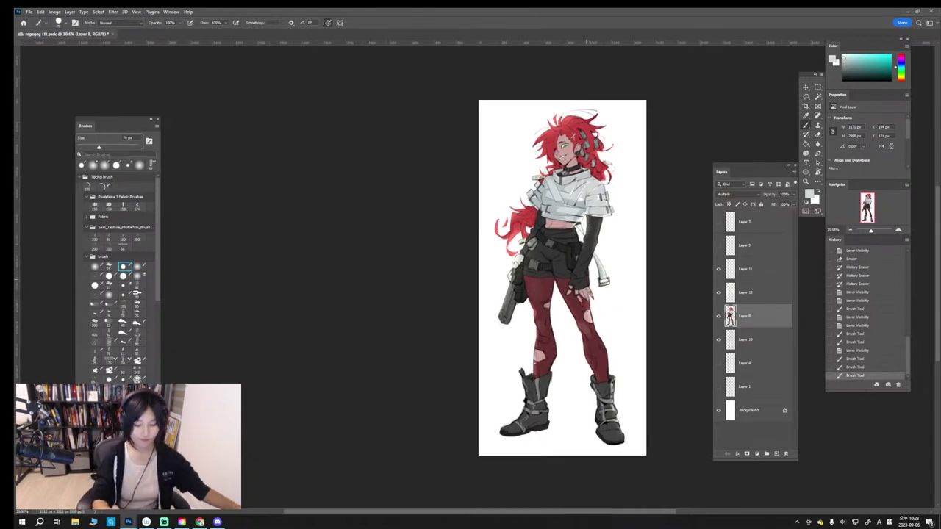
# Step: Erase parts of Layer 12's overlay on the torn tights with a soft 45 px eraser
pyautogui.moveTo(603, 367); pyautogui.dragTo(633, 368)
pyautogui.press(']')
pyautogui.click(735, 286)
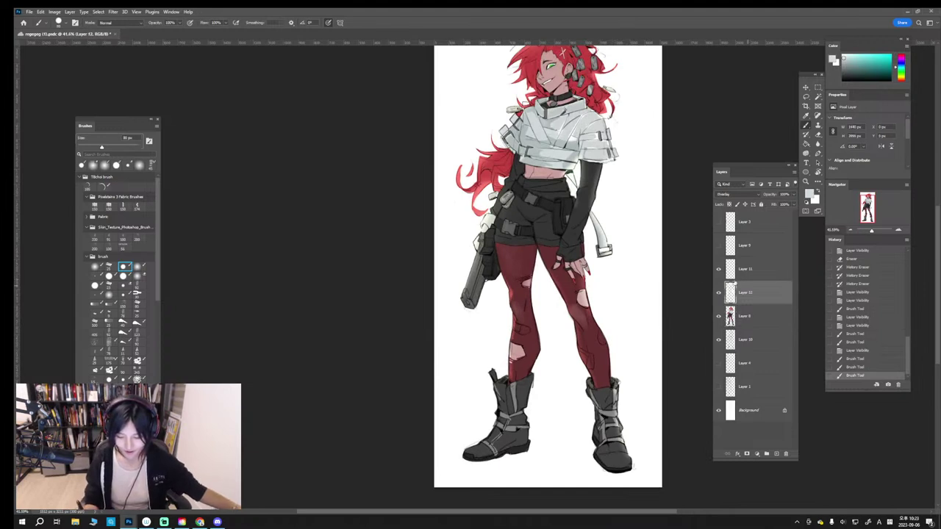
pyautogui.click(818, 139)
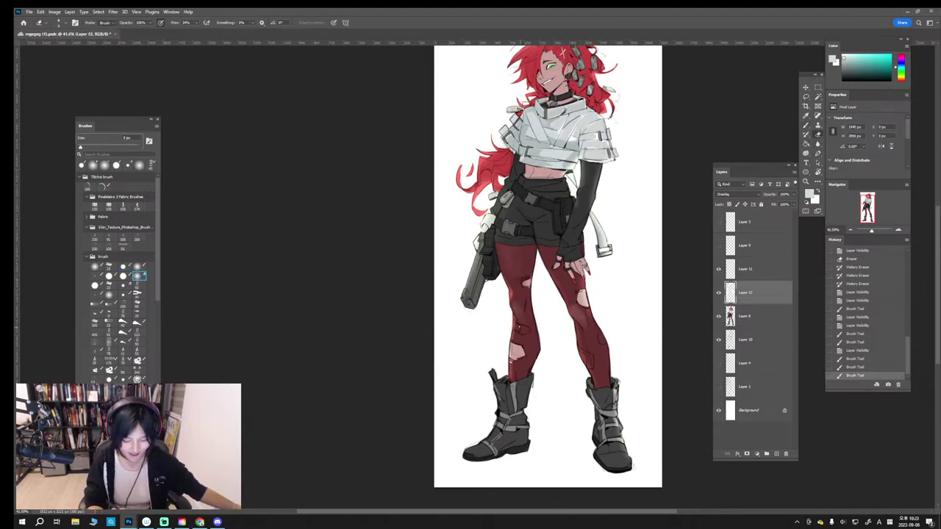
pyautogui.moveTo(516, 337)
pyautogui.mouseDown()
pyautogui.moveTo(517, 319)
pyautogui.moveTo(515, 346)
pyautogui.mouseUp()
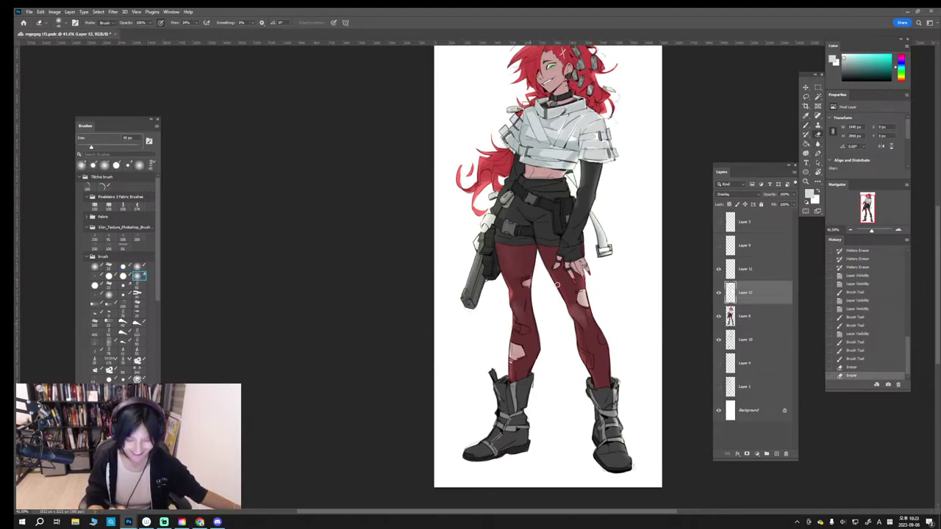
pyautogui.scroll(-1, 515, 345)
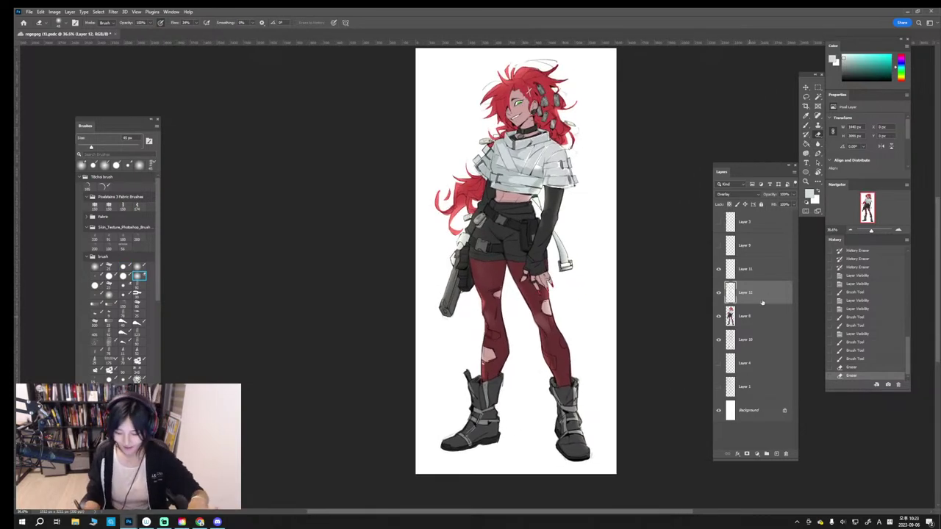
# Step: Add a Photo Filter adjustment layer above Layer 11 and raise its density to 75%
pyautogui.click(757, 269)
pyautogui.click(758, 454)
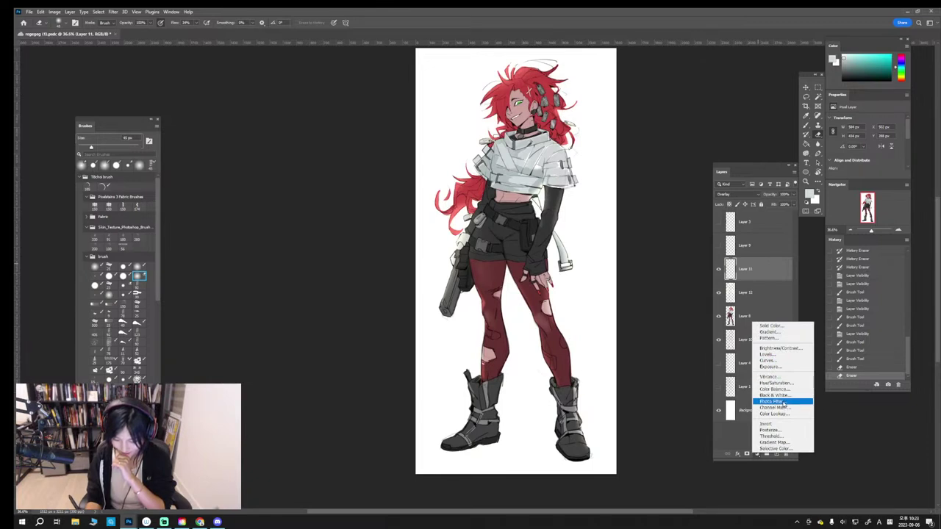
pyautogui.click(783, 404)
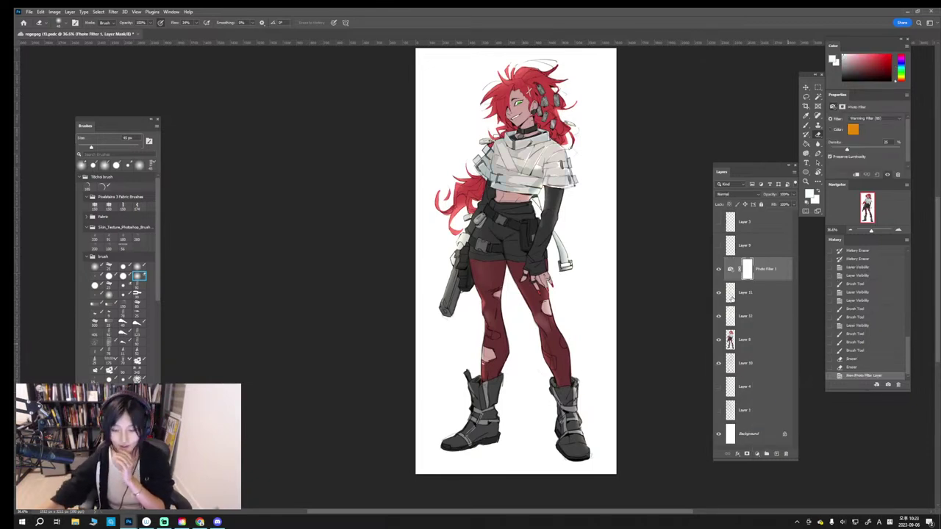
pyautogui.click(882, 150)
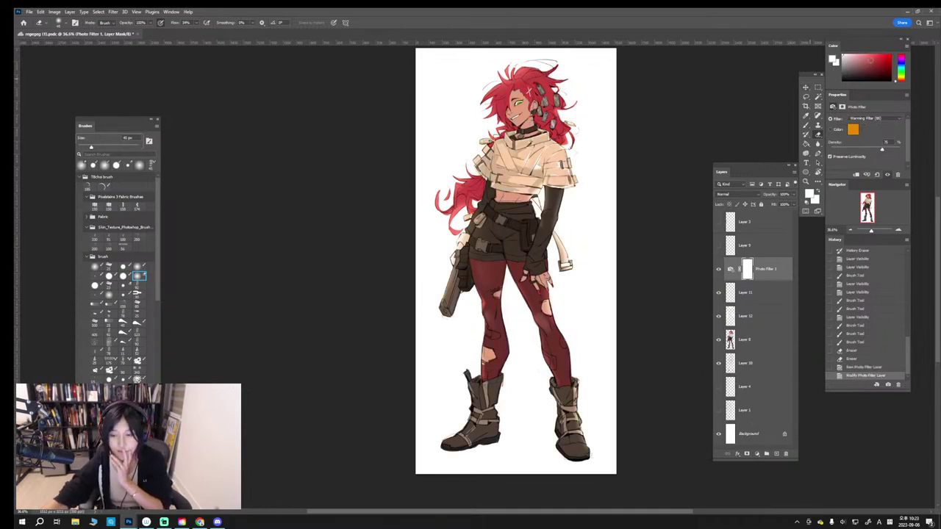
pyautogui.moveTo(876, 96); pyautogui.dragTo(709, 133)
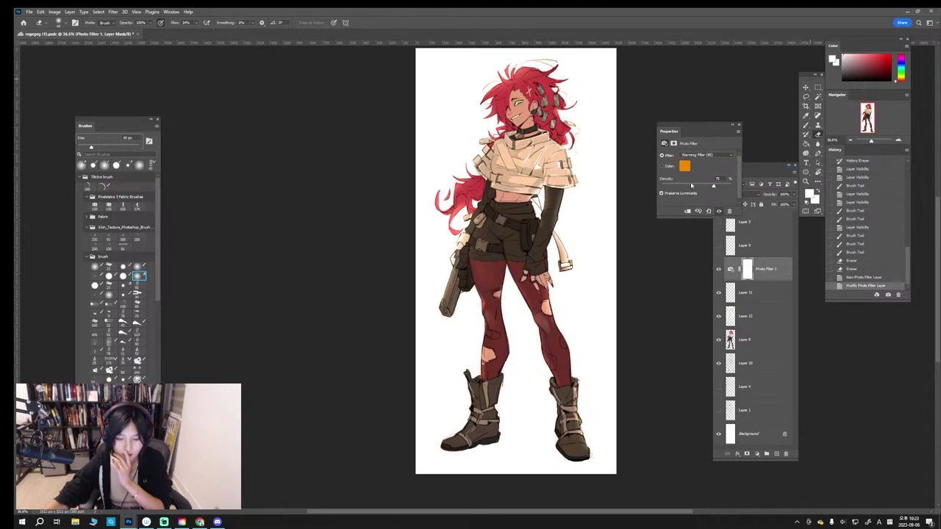
# Step: Try several hues for the Photo Filter, set its colour to blue #1130ea and lower the density
pyautogui.click(684, 167)
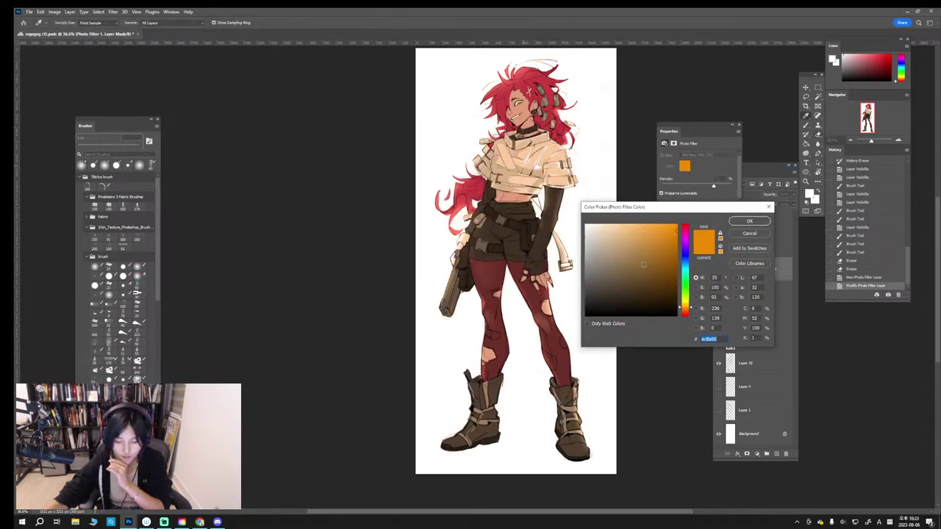
pyautogui.click(626, 234)
pyautogui.moveTo(626, 238)
pyautogui.mouseDown()
pyautogui.moveTo(649, 261)
pyautogui.moveTo(676, 259)
pyautogui.moveTo(694, 217)
pyautogui.moveTo(689, 264)
pyautogui.moveTo(677, 239)
pyautogui.moveTo(689, 223)
pyautogui.mouseUp()
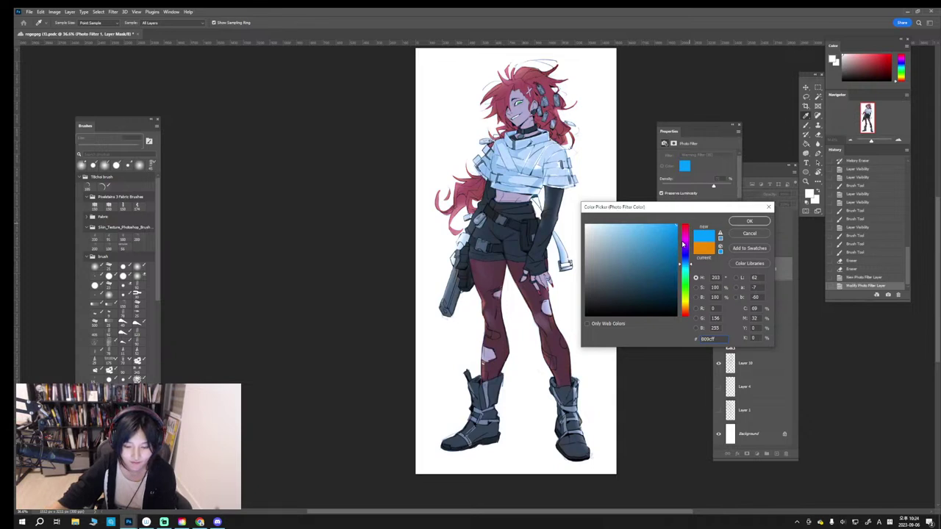
pyautogui.moveTo(686, 259)
pyautogui.mouseDown()
pyautogui.moveTo(687, 248)
pyautogui.moveTo(687, 256)
pyautogui.mouseUp()
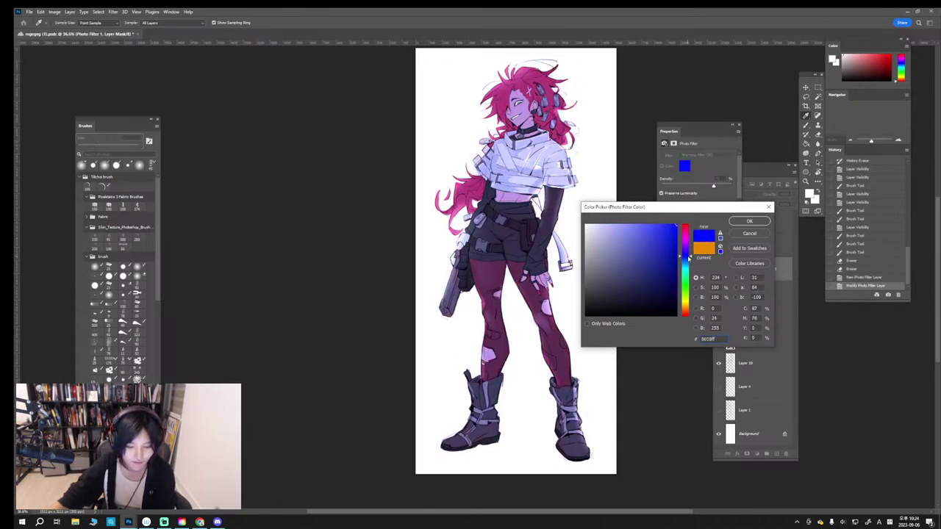
pyautogui.click(685, 261)
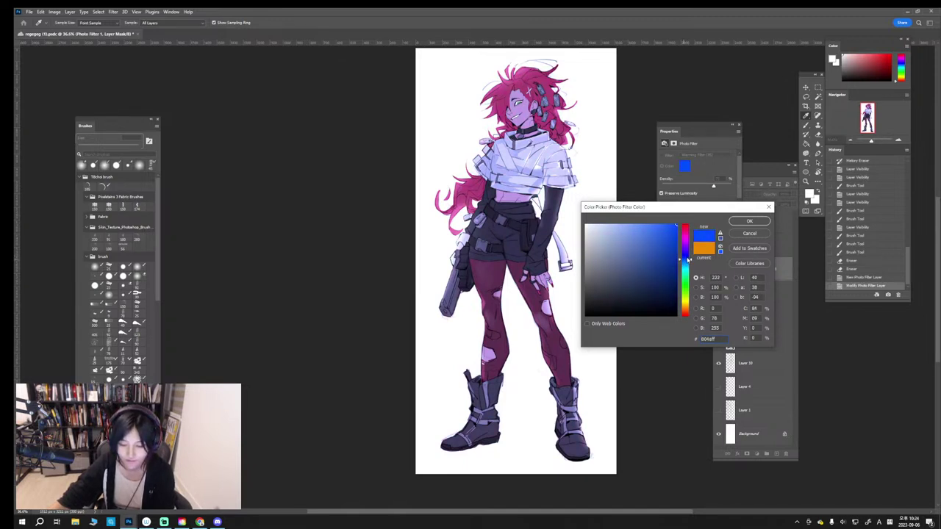
pyautogui.moveTo(688, 259); pyautogui.dragTo(685, 329)
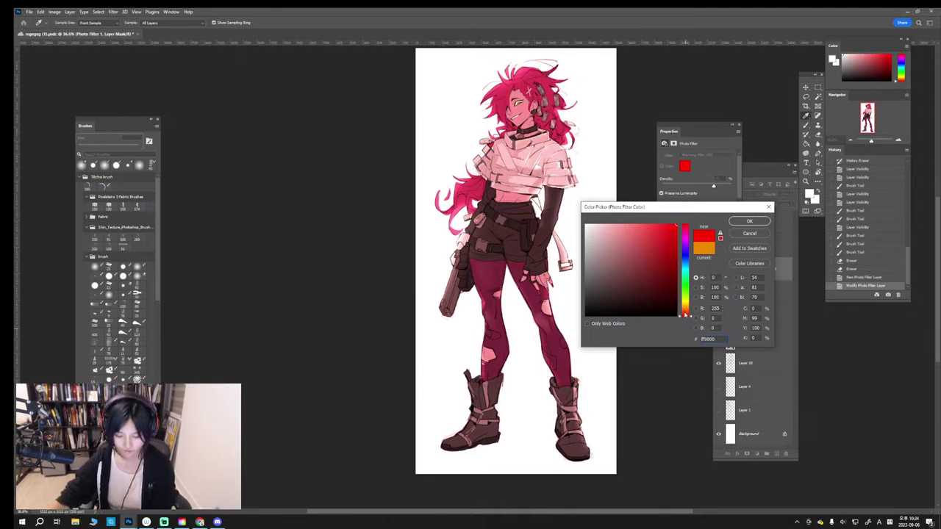
pyautogui.moveTo(685, 315); pyautogui.dragTo(685, 305)
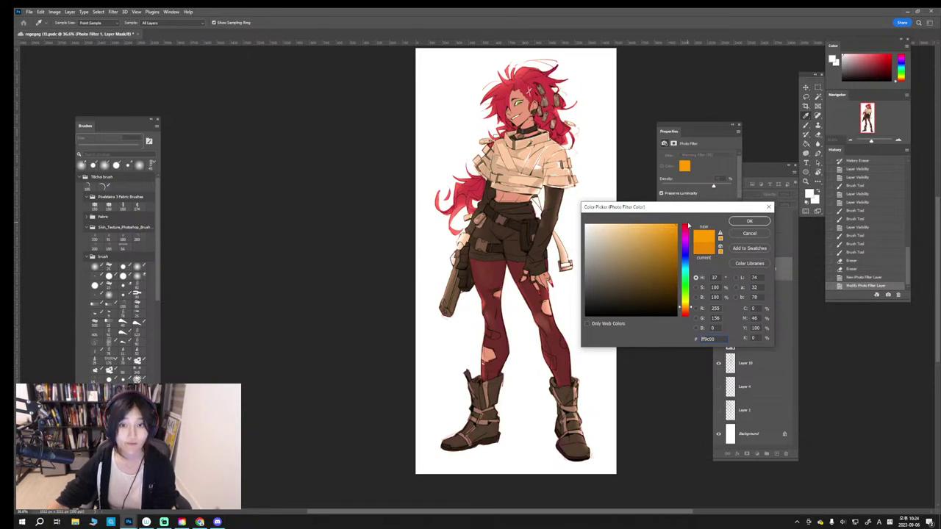
pyautogui.moveTo(694, 276)
pyautogui.mouseDown()
pyautogui.moveTo(688, 254)
pyautogui.moveTo(686, 266)
pyautogui.moveTo(657, 227)
pyautogui.moveTo(686, 259)
pyautogui.moveTo(666, 228)
pyautogui.moveTo(666, 243)
pyautogui.mouseUp()
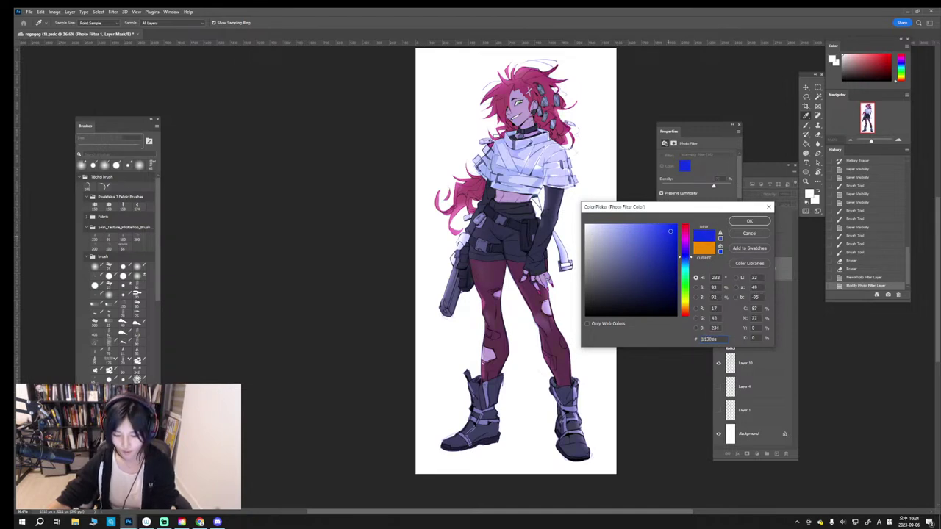
pyautogui.click(749, 221)
pyautogui.moveTo(872, 141); pyautogui.dragTo(873, 143)
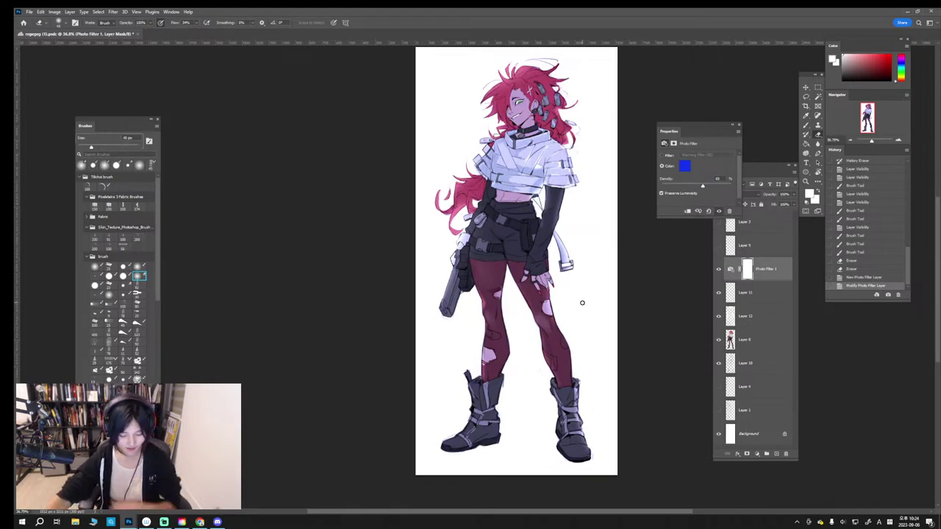
# Step: Duplicate Layer 8, compare the artwork with and without the copy, and leave the copy hidden
pyautogui.click(742, 338)
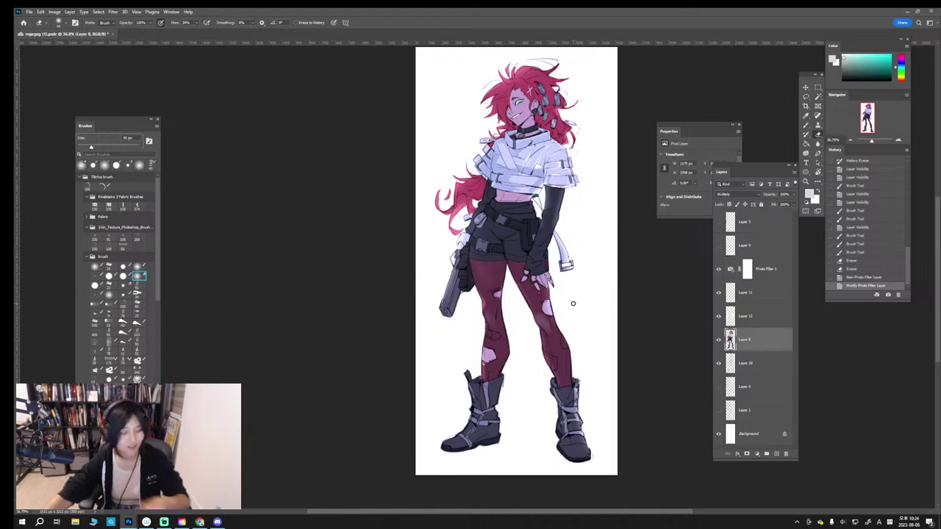
pyautogui.scroll(-2, 574, 304)
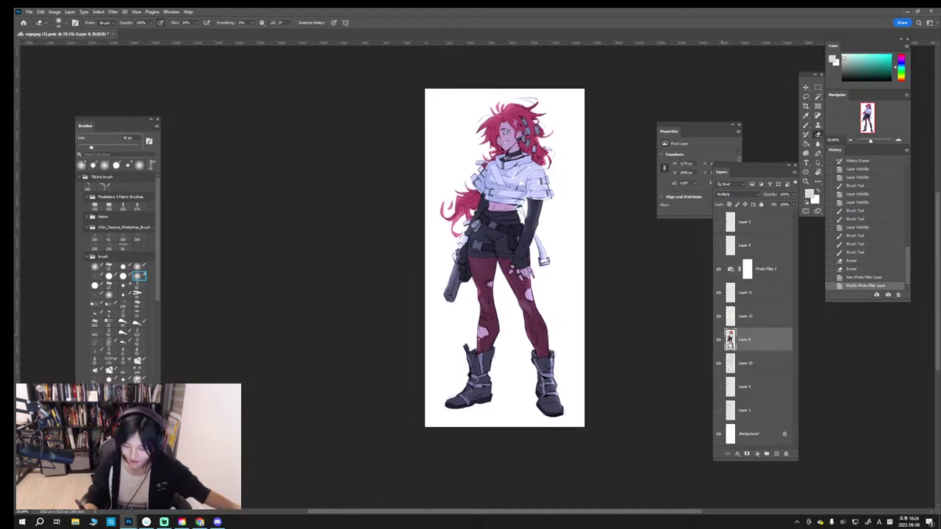
pyautogui.hotkey('ctrl', 'j')
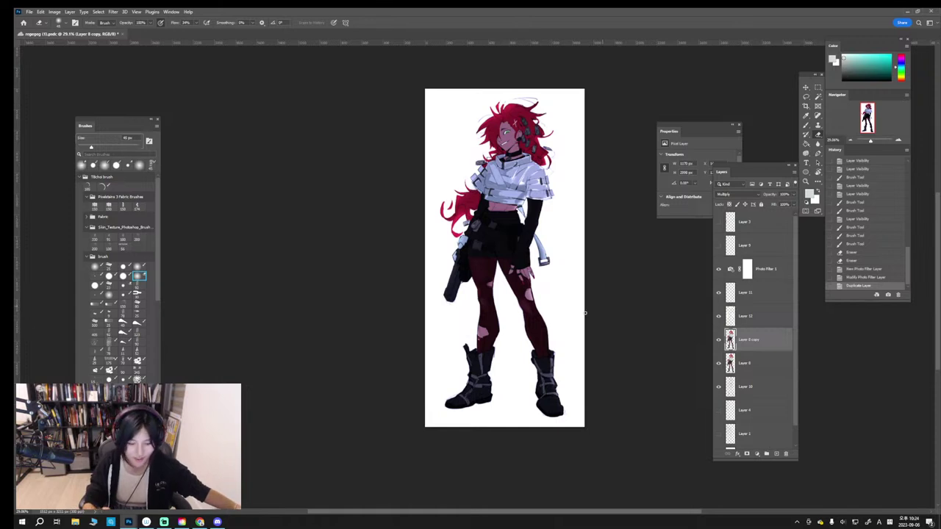
pyautogui.scroll(2, 539, 310)
pyautogui.scroll(-2, 574, 279)
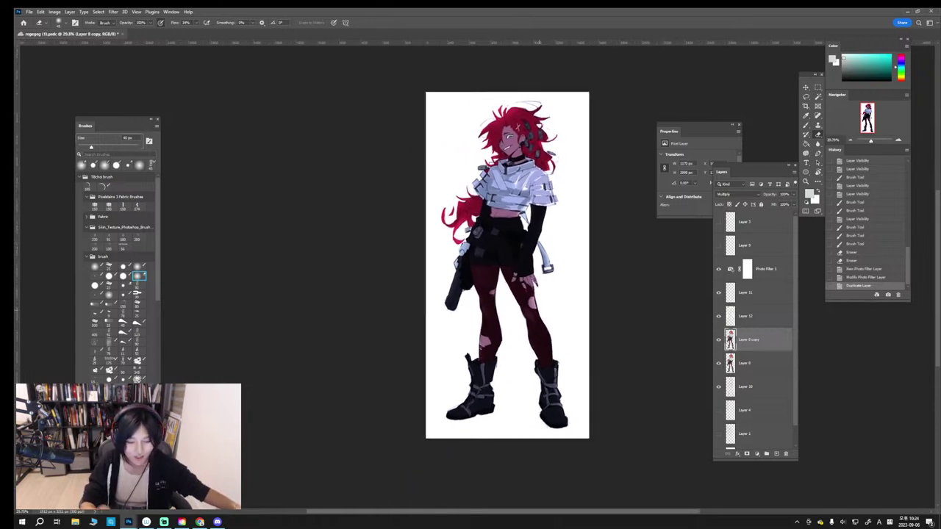
pyautogui.click(719, 341)
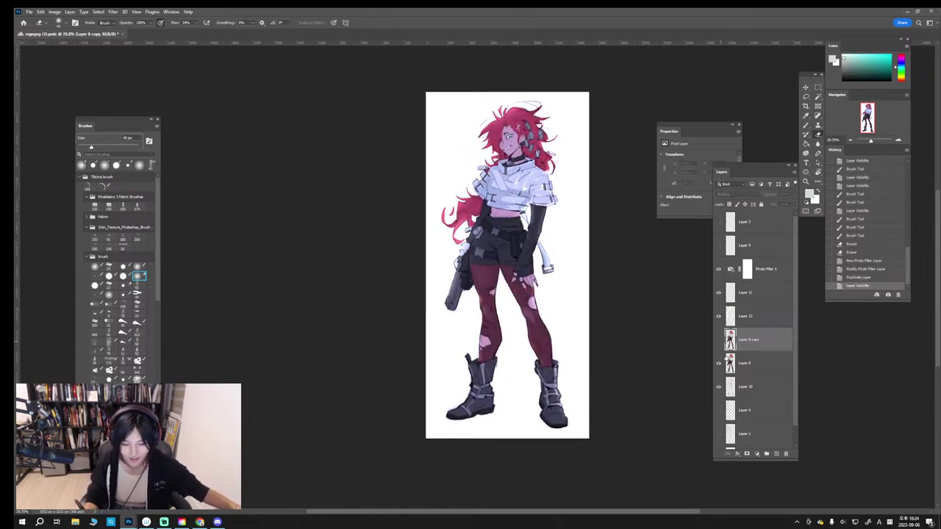
pyautogui.scroll(3, 584, 302)
pyautogui.scroll(-4, 640, 263)
pyautogui.hotkey('ctrl', ',')
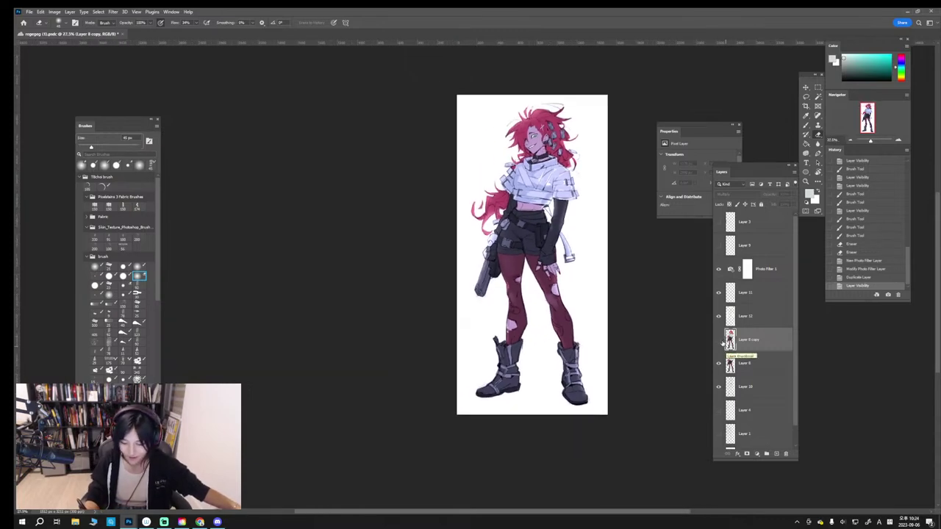
# Step: Flip Layer 8 copy vertically and move it below the character so the boots mirror as a floor reflection
pyautogui.hotkey('ctrl', 't')
pyautogui.hotkey('ctrl', ',')
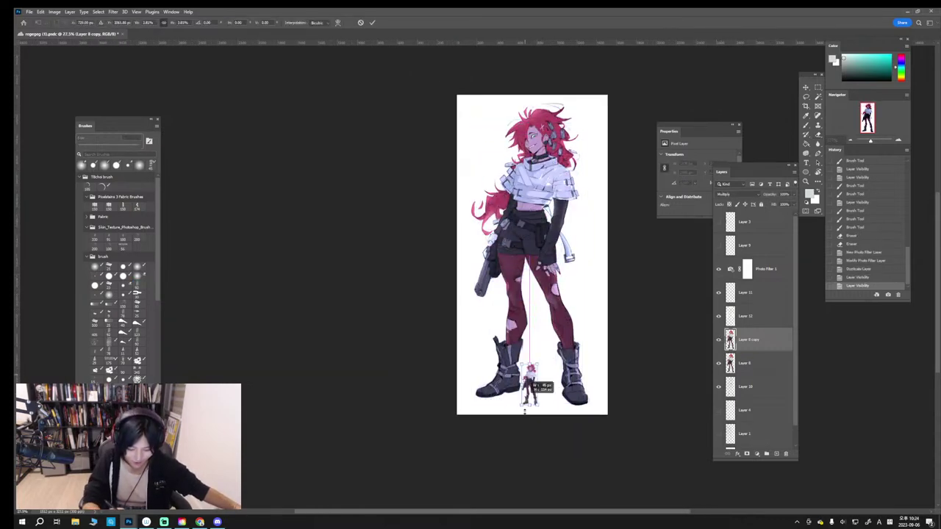
pyautogui.hotkey('ctrl', ',')
pyautogui.rightClick(546, 358)
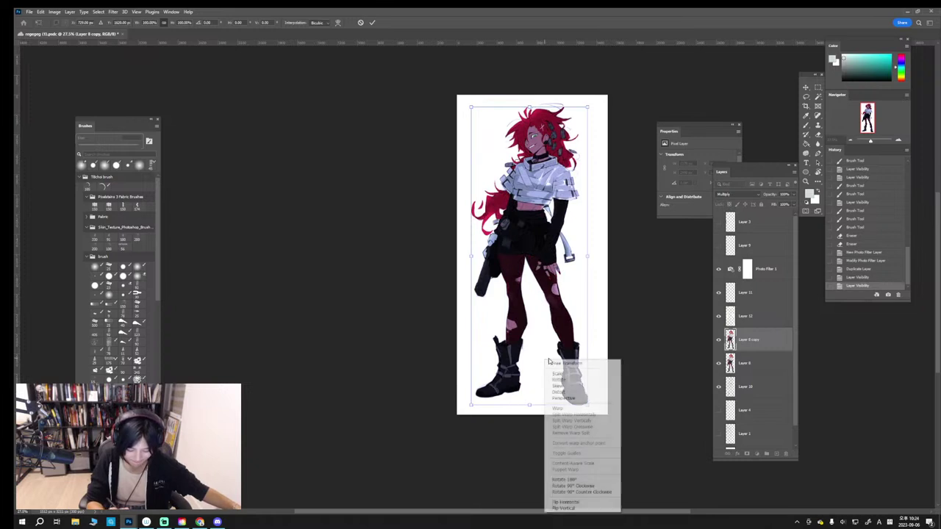
pyautogui.click(573, 505)
pyautogui.moveTo(579, 270); pyautogui.dragTo(547, 426)
pyautogui.press('Return')
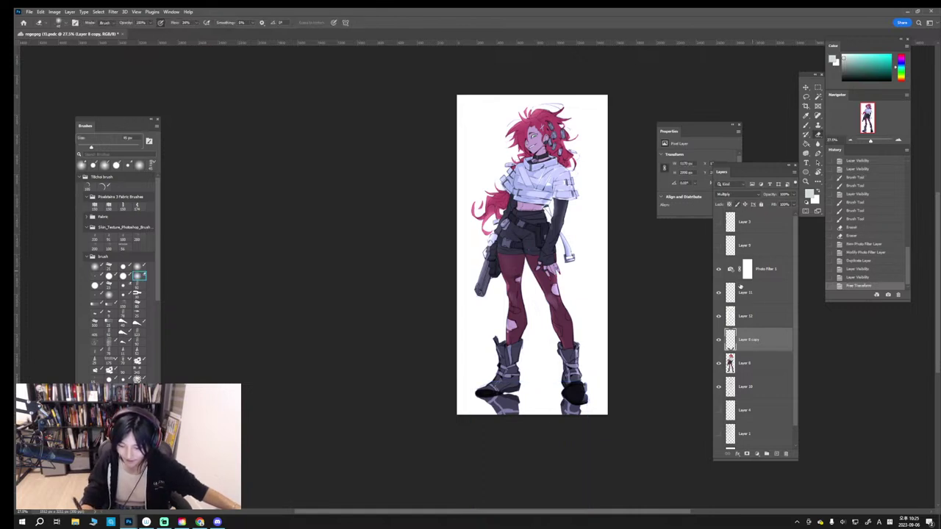
# Step: Move Layer 8 beneath Layer 10, place Layer 8 copy beneath Layer 8, and set Layer 8's blend mode to Normal
pyautogui.click(743, 368)
pyautogui.click(735, 196)
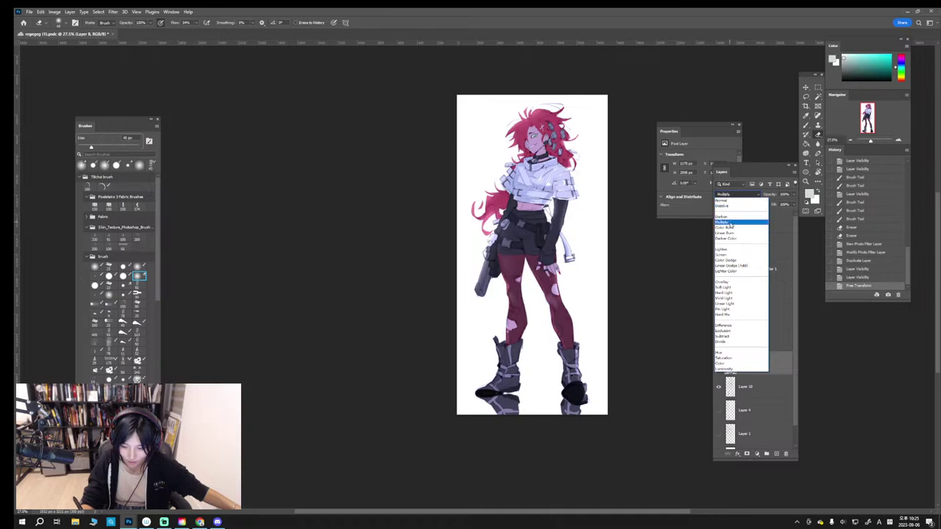
pyautogui.click(731, 222)
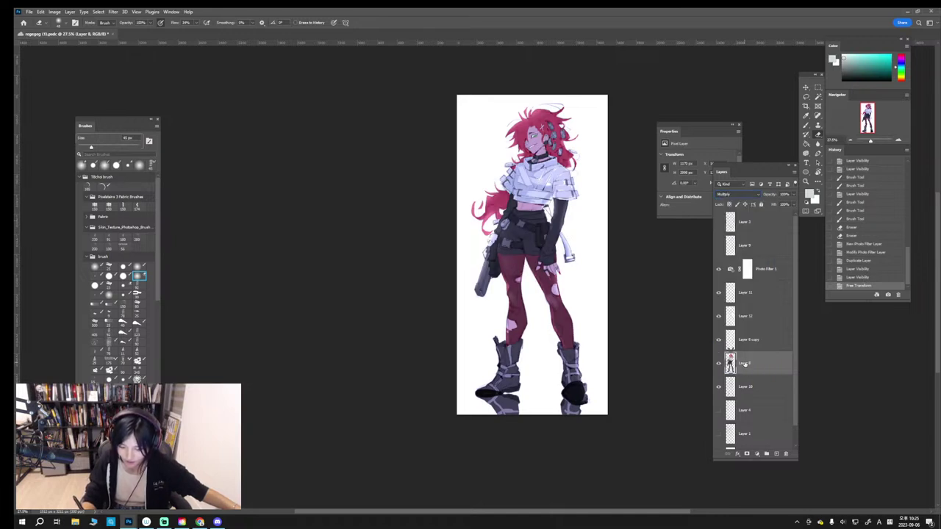
pyautogui.moveTo(746, 364); pyautogui.dragTo(762, 394)
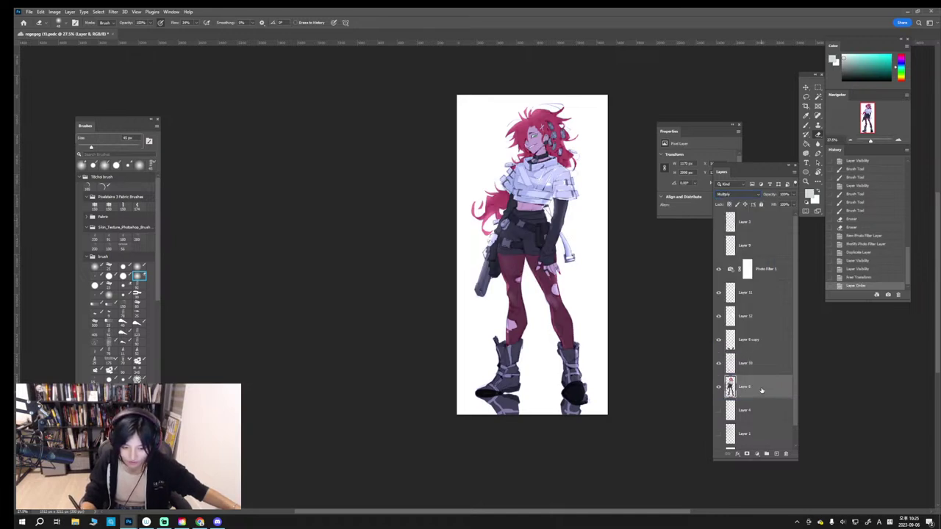
pyautogui.scroll(10, 532, 254)
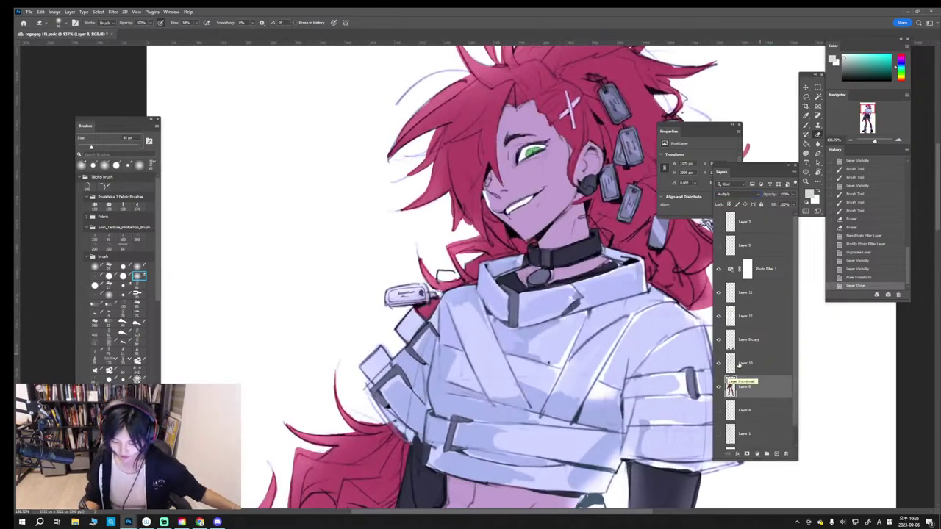
pyautogui.moveTo(765, 339); pyautogui.dragTo(767, 397)
pyautogui.click(738, 194)
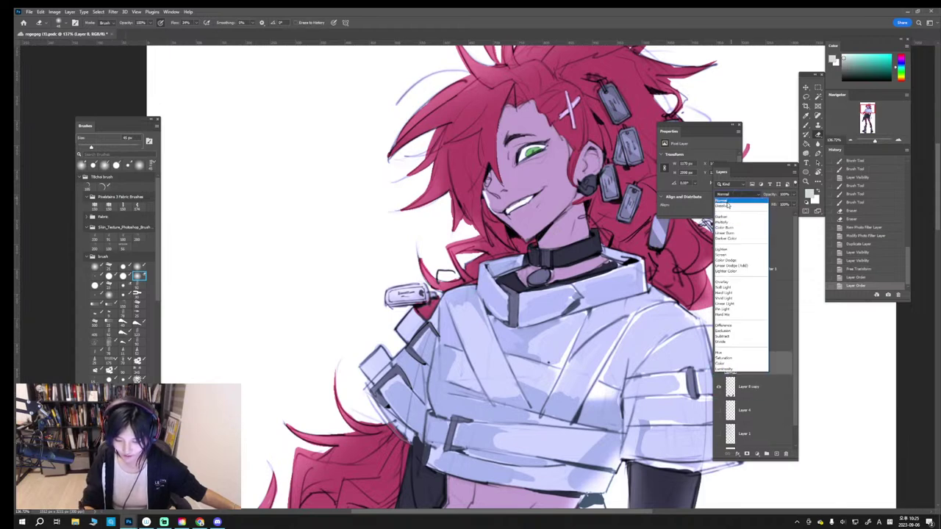
pyautogui.click(732, 172)
# Step: Check the line art on Layer 10 and erase its stray marks beside the nose with a very small eraser
pyautogui.click(745, 342)
pyautogui.click(720, 340)
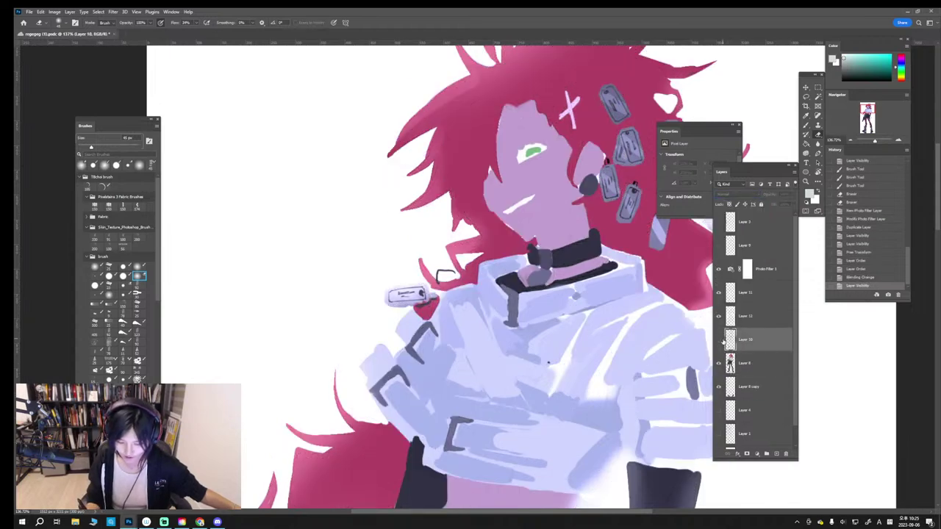
pyautogui.click(720, 340)
pyautogui.scroll(5, 638, 303)
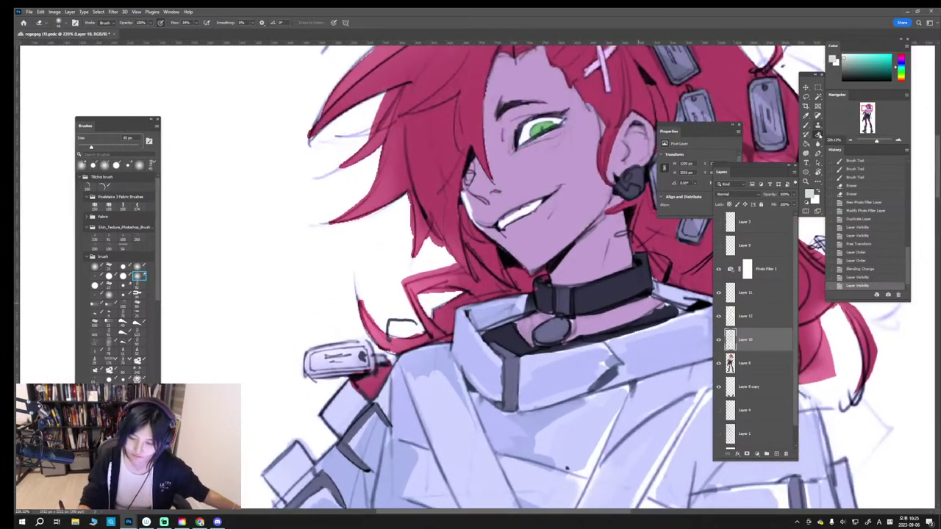
pyautogui.press('[')
pyautogui.press('[')
pyautogui.press('[')
pyautogui.press('[')
pyautogui.press('[')
pyautogui.press('[')
pyautogui.press('[')
pyautogui.press('[')
pyautogui.press('[')
pyautogui.press('[')
pyautogui.press('[')
pyautogui.press('[')
pyautogui.press('[')
pyautogui.press('[')
pyautogui.press('[')
pyautogui.moveTo(464, 197); pyautogui.dragTo(470, 213)
pyautogui.moveTo(467, 204)
pyautogui.mouseDown()
pyautogui.moveTo(472, 214)
pyautogui.moveTo(467, 207)
pyautogui.mouseUp()
pyautogui.press(']')
pyautogui.press(']')
pyautogui.press(']')
pyautogui.moveTo(465, 200); pyautogui.dragTo(471, 215)
pyautogui.moveTo(468, 210)
pyautogui.mouseDown()
pyautogui.moveTo(472, 218)
pyautogui.moveTo(467, 205)
pyautogui.mouseUp()
# Step: Compare the artwork with Layer 1, Layer 10 and Layer 8 copy each shown and hidden
pyautogui.scroll(-20, 574, 250)
pyautogui.scroll(4, 592, 309)
pyautogui.click(719, 433)
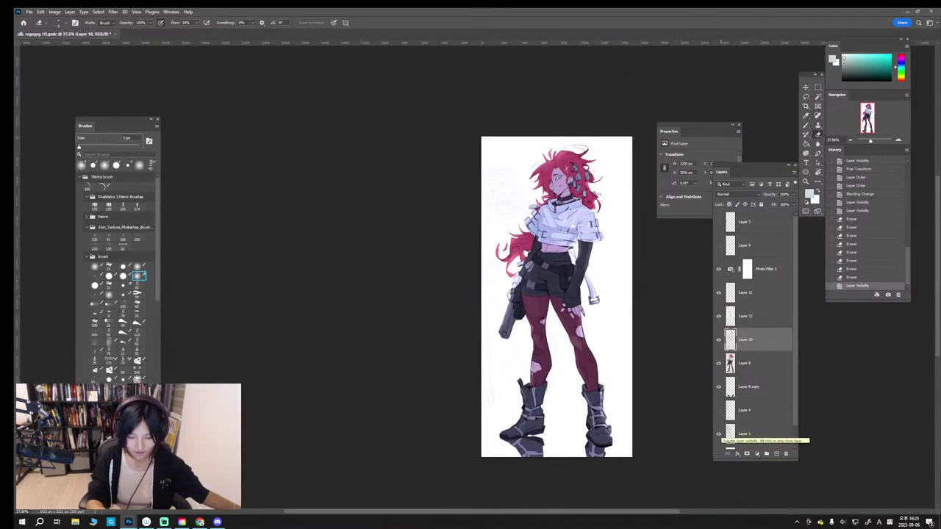
pyautogui.click(719, 340)
pyautogui.click(719, 340)
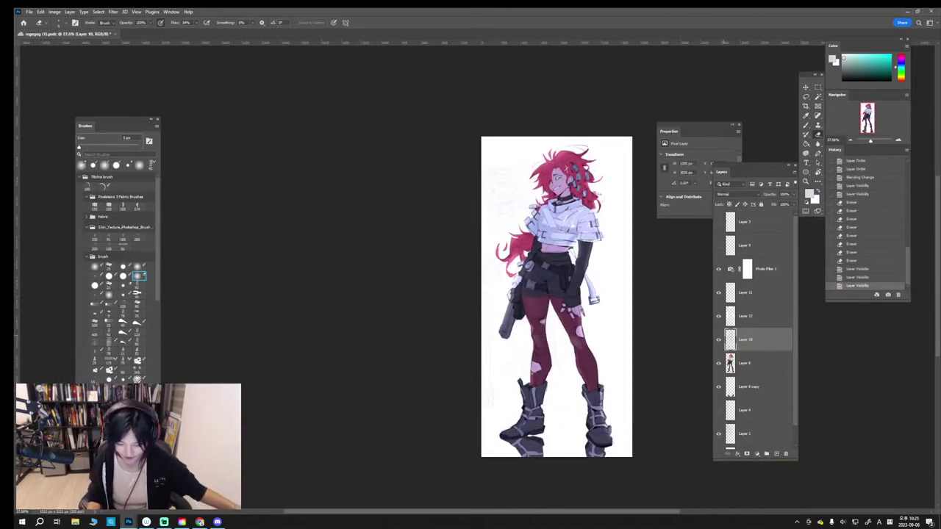
pyautogui.click(719, 434)
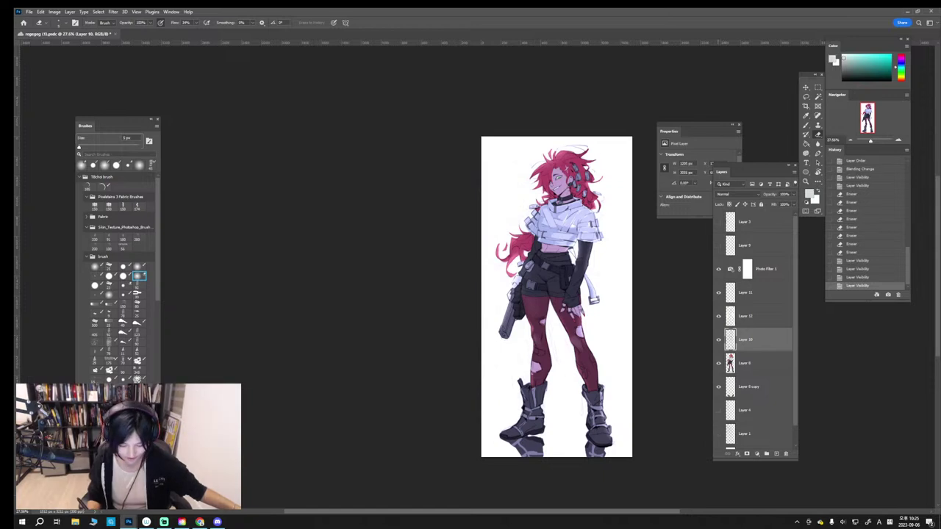
pyautogui.scroll(2, 619, 402)
pyautogui.moveTo(619, 402); pyautogui.dragTo(636, 335)
pyautogui.click(748, 387)
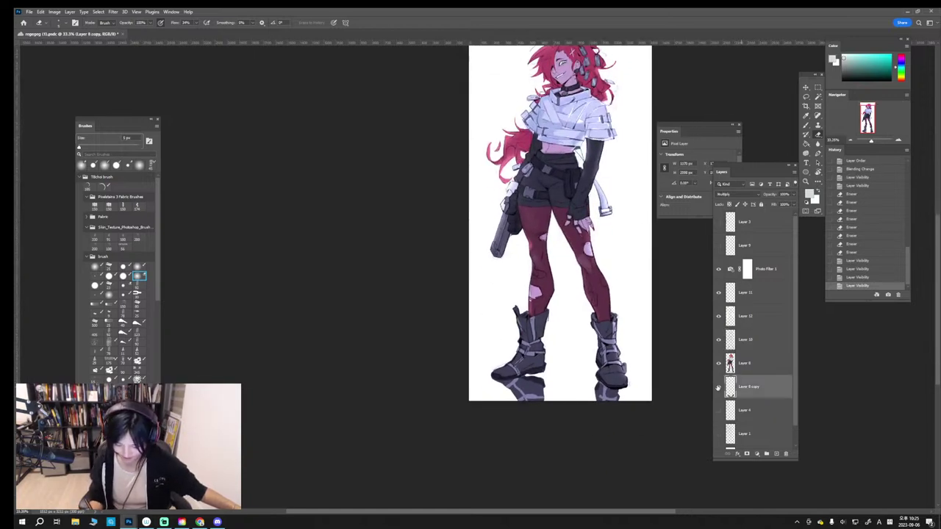
pyautogui.click(718, 387)
pyautogui.click(718, 388)
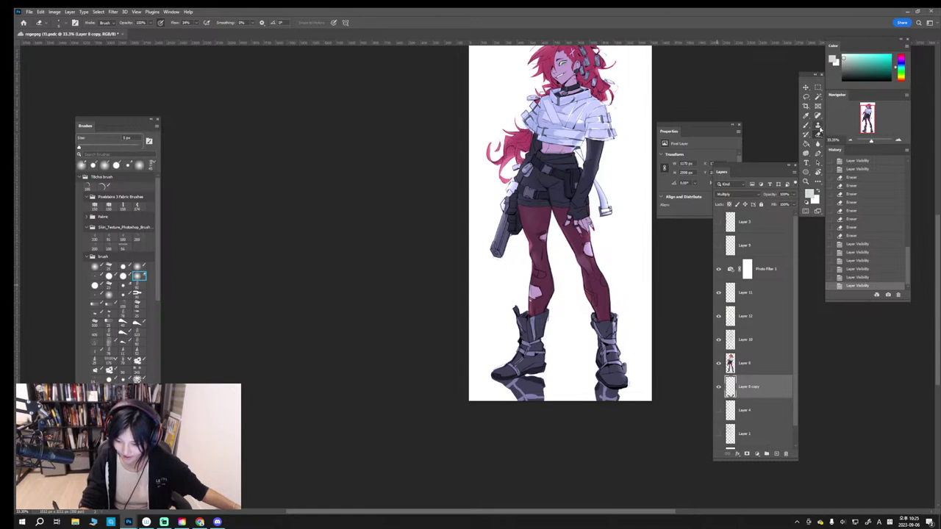
# Step: Smudge the boot reflections on Layer 8 copy with an enlarged Smudge tool brush
pyautogui.click(818, 126)
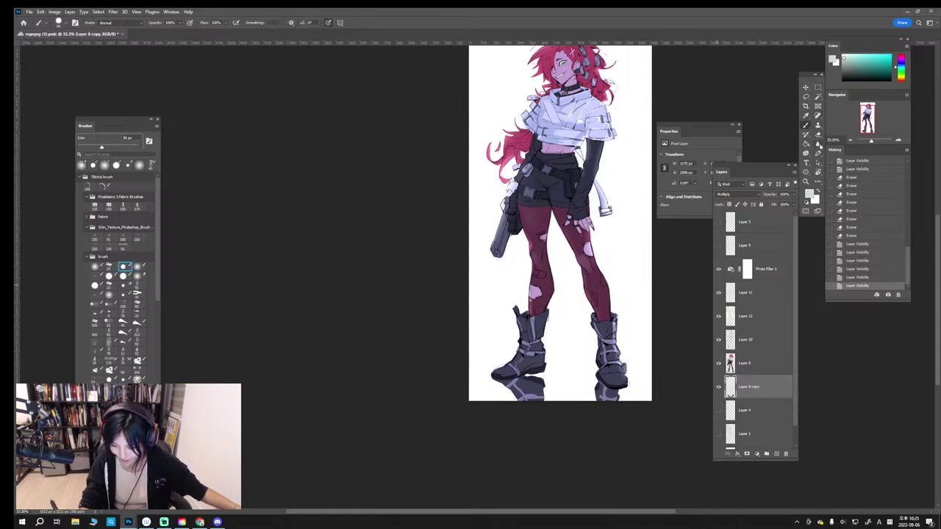
pyautogui.click(818, 145)
pyautogui.click(852, 158)
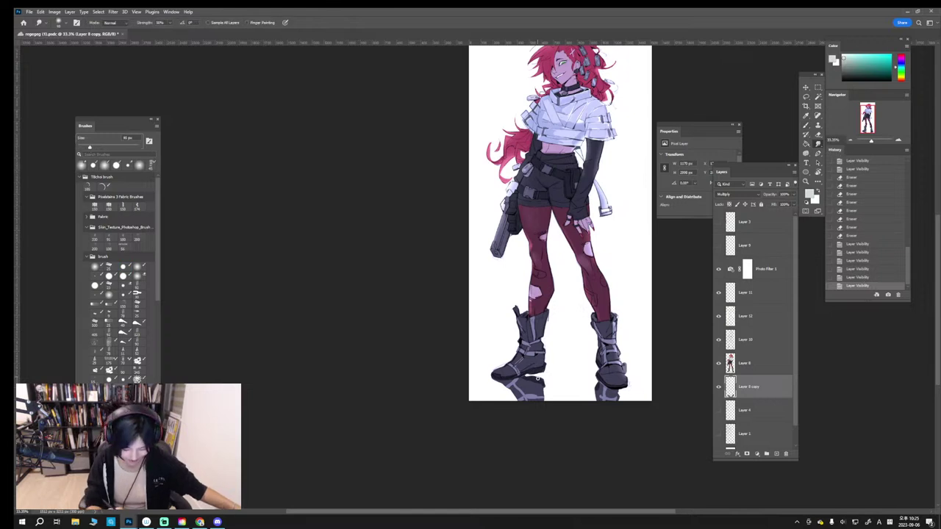
pyautogui.press(']')
pyautogui.press(']')
pyautogui.press(']')
pyautogui.press(']')
pyautogui.press(']')
pyautogui.press(']')
pyautogui.press(']')
pyautogui.press(']')
pyautogui.press(']')
pyautogui.press(']')
pyautogui.moveTo(537, 382)
pyautogui.mouseDown()
pyautogui.moveTo(527, 367)
pyautogui.moveTo(547, 364)
pyautogui.mouseUp()
pyautogui.moveTo(605, 384)
pyautogui.mouseDown()
pyautogui.moveTo(598, 366)
pyautogui.moveTo(630, 389)
pyautogui.mouseUp()
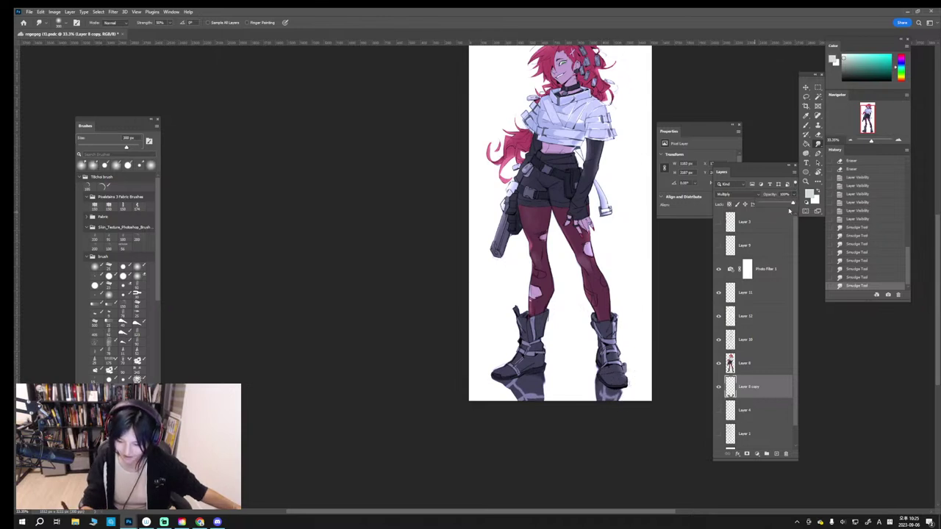
# Step: Set Layer 8 copy's blend mode to Normal and reduce its opacity to 59%
pyautogui.moveTo(771, 208); pyautogui.dragTo(772, 209)
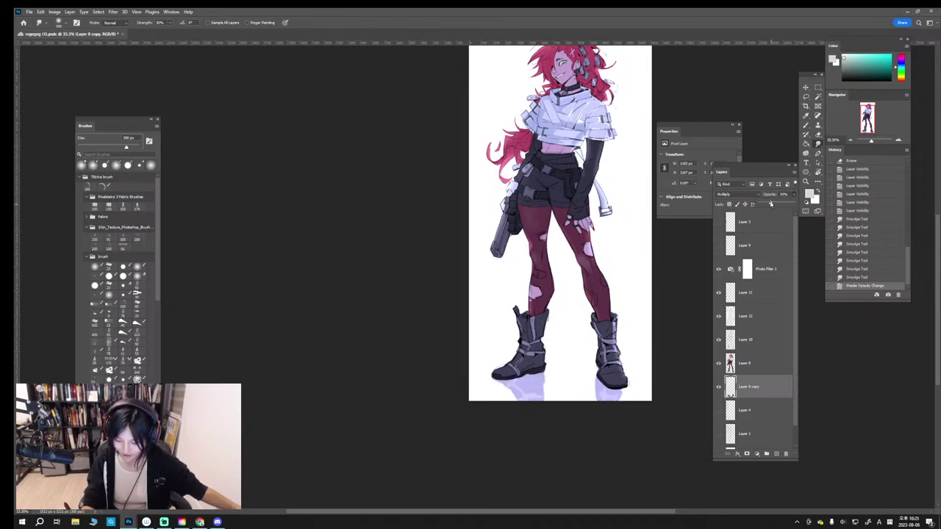
pyautogui.click(739, 194)
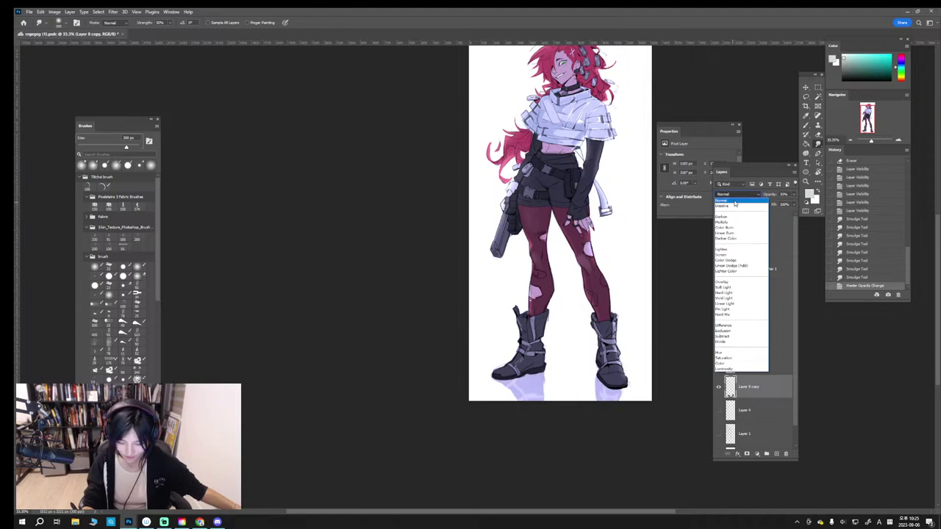
pyautogui.click(735, 196)
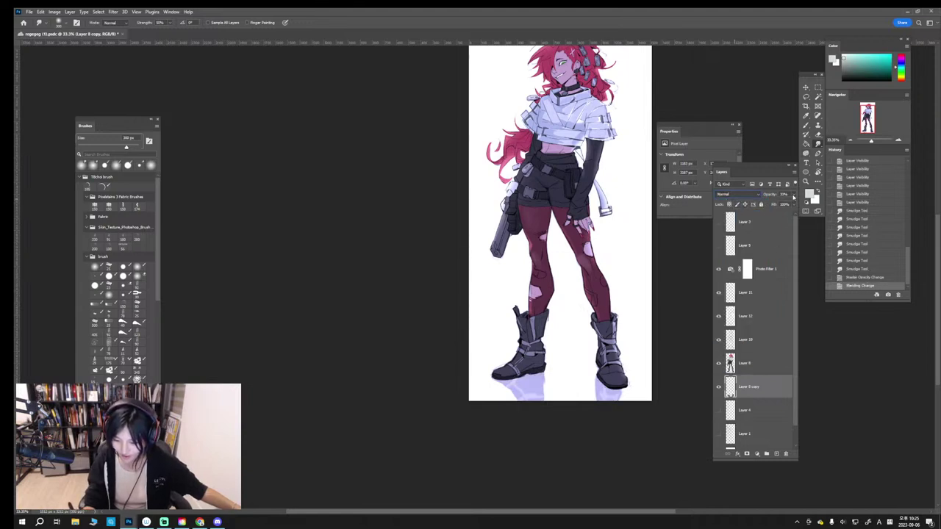
pyautogui.click(793, 196)
pyautogui.moveTo(771, 204); pyautogui.dragTo(780, 203)
# Step: Fade the lower ends of both boot reflections with a large soft eraser, reducing its size from 1000 to 700 px
pyautogui.press('e')
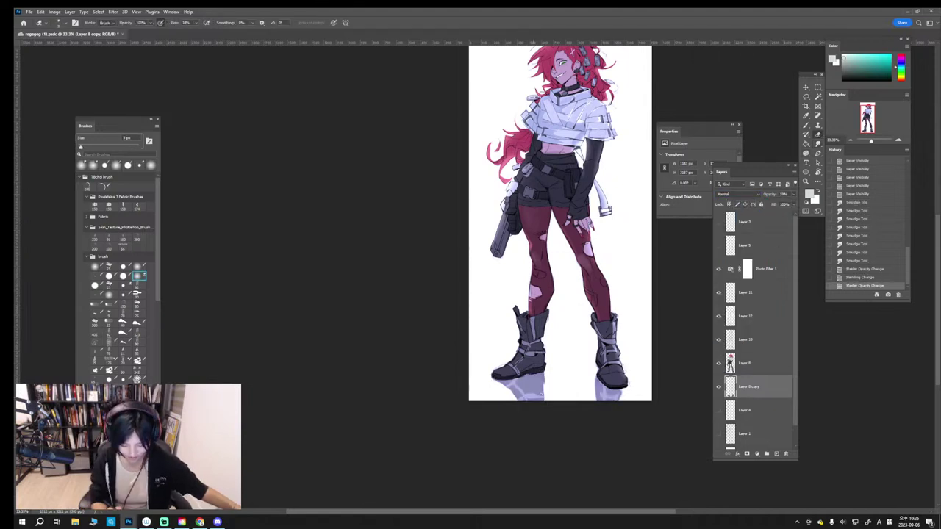
pyautogui.press(']')
pyautogui.press(']')
pyautogui.press(']')
pyautogui.press(']')
pyautogui.press(']')
pyautogui.press(']')
pyautogui.press(']')
pyautogui.press(']')
pyautogui.press(']')
pyautogui.press(']')
pyautogui.press(']')
pyautogui.press(']')
pyautogui.press(']')
pyautogui.press(']')
pyautogui.press(']')
pyautogui.press(']')
pyautogui.press(']')
pyautogui.press(']')
pyautogui.press(']')
pyautogui.press(']')
pyautogui.click(145, 276)
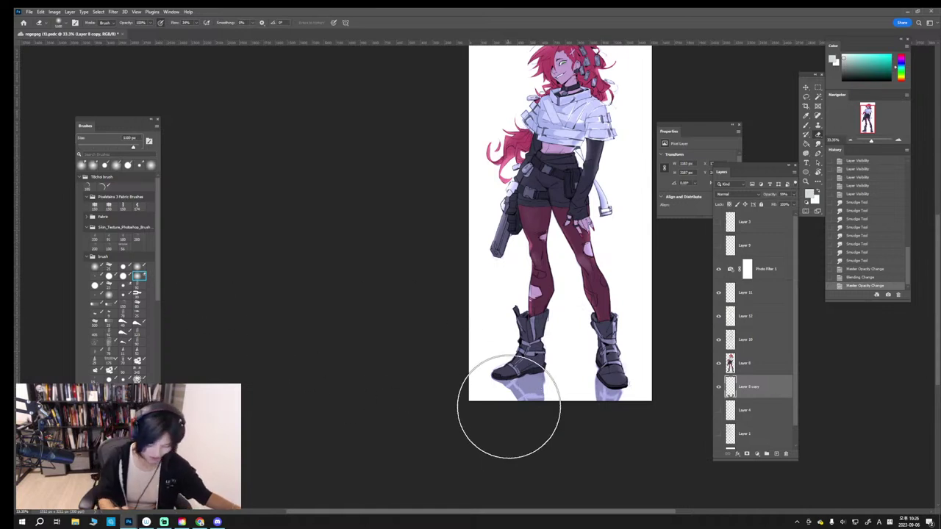
pyautogui.moveTo(507, 403)
pyautogui.mouseDown()
pyautogui.moveTo(510, 391)
pyautogui.moveTo(527, 412)
pyautogui.mouseUp()
pyautogui.press('[')
pyautogui.press('[')
pyautogui.press('[')
pyautogui.press('[')
pyautogui.press('[')
pyautogui.press('[')
pyautogui.press('[')
pyautogui.press('[')
pyautogui.press('[')
pyautogui.press('[')
pyautogui.press(']')
pyautogui.press(']')
pyautogui.press(']')
pyautogui.press(']')
pyautogui.press(']')
pyautogui.press(']')
pyautogui.click(511, 410)
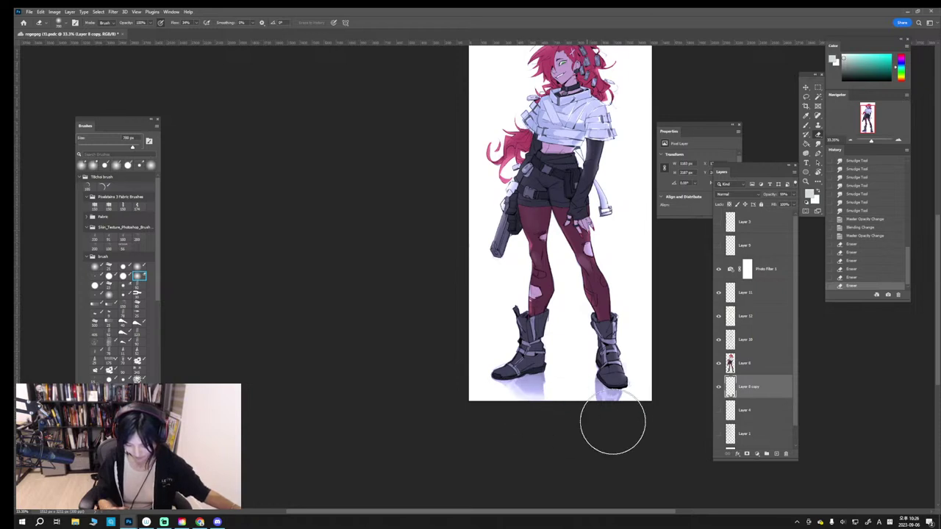
pyautogui.moveTo(612, 422); pyautogui.dragTo(507, 427)
pyautogui.moveTo(507, 427)
pyautogui.mouseDown()
pyautogui.moveTo(585, 424)
pyautogui.moveTo(610, 441)
pyautogui.moveTo(623, 407)
pyautogui.mouseUp()
pyautogui.moveTo(548, 411)
pyautogui.mouseDown()
pyautogui.moveTo(593, 395)
pyautogui.moveTo(556, 377)
pyautogui.mouseUp()
# Step: Readjust Layer 8 copy's opacity and soften the edges of both boot reflections with a 400 px eraser
pyautogui.press('[')
pyautogui.press('[')
pyautogui.press('[')
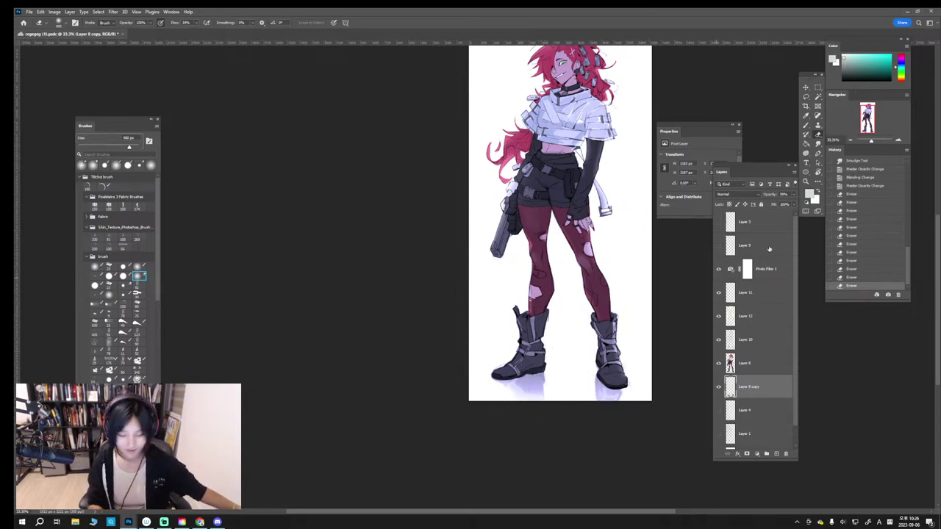
pyautogui.click(795, 196)
pyautogui.click(795, 205)
pyautogui.moveTo(557, 377); pyautogui.dragTo(547, 382)
pyautogui.moveTo(550, 389); pyautogui.dragTo(601, 426)
pyautogui.moveTo(619, 381); pyautogui.dragTo(630, 422)
# Step: Erase the leftover reflection along the outer side of the right-hand boot with a 175 px soft eraser
pyautogui.press('[')
pyautogui.press('[')
pyautogui.press('[')
pyautogui.press('[')
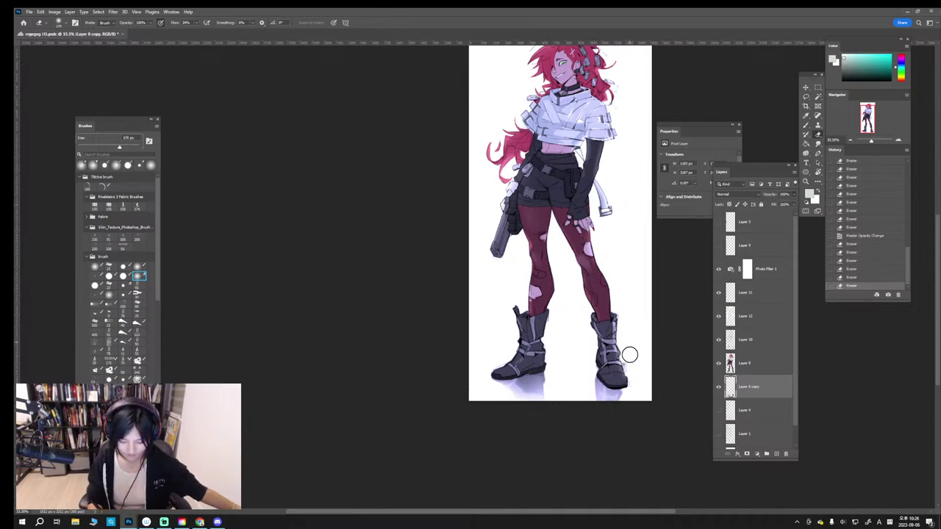
pyautogui.moveTo(630, 355); pyautogui.dragTo(633, 379)
pyautogui.moveTo(634, 379); pyautogui.dragTo(626, 441)
pyautogui.scroll(-3, 537, 339)
pyautogui.scroll(1, 538, 339)
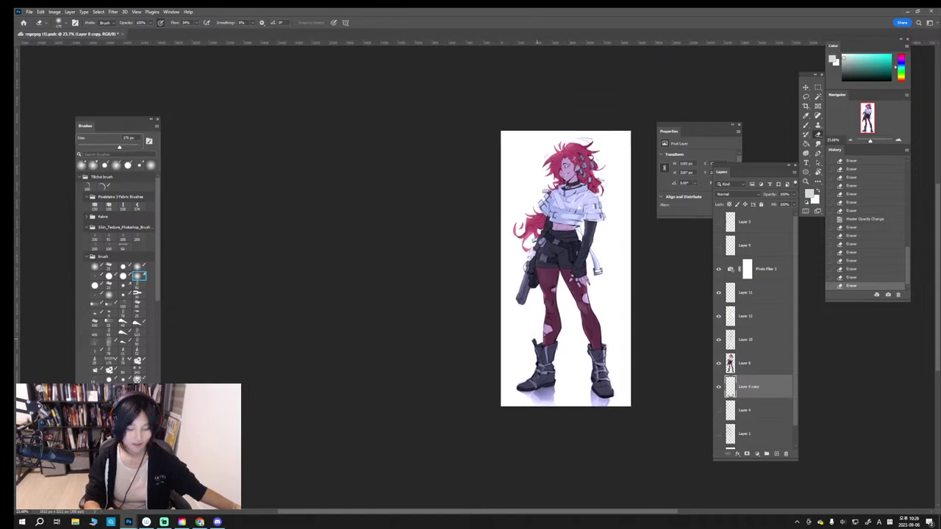
pyautogui.scroll(1, 538, 339)
pyautogui.moveTo(537, 340); pyautogui.dragTo(546, 333)
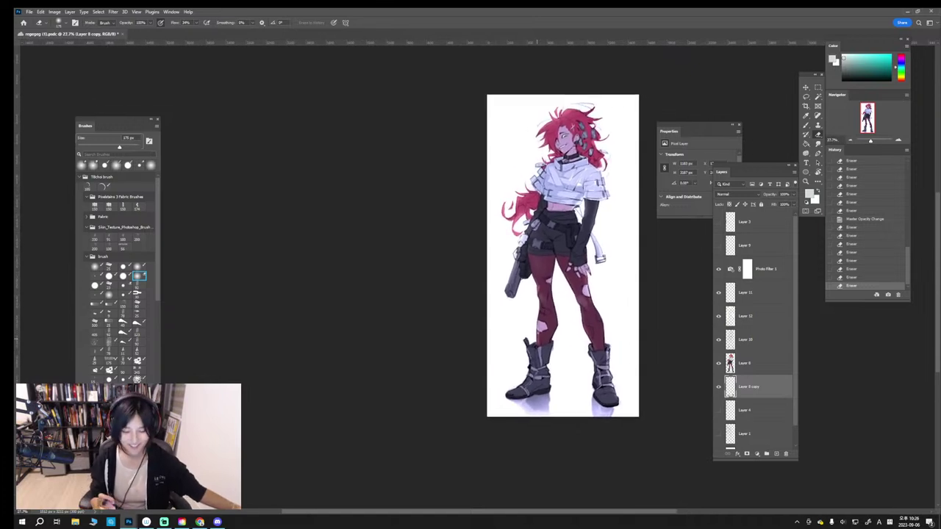
# Step: Check Layer 12's overlay and erase part of it on the dark forearm sleeve with a 60 px soft eraser
pyautogui.scroll(7, 583, 220)
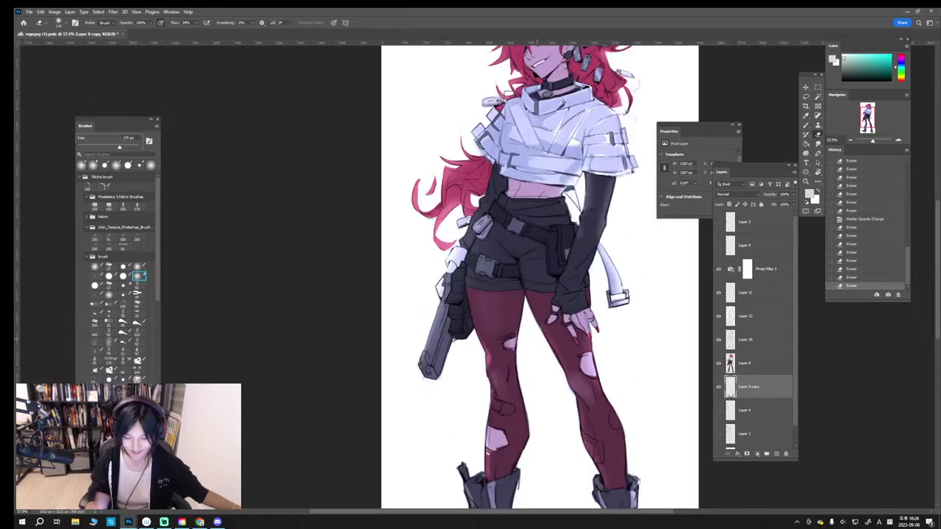
pyautogui.click(746, 312)
pyautogui.click(719, 316)
pyautogui.click(719, 317)
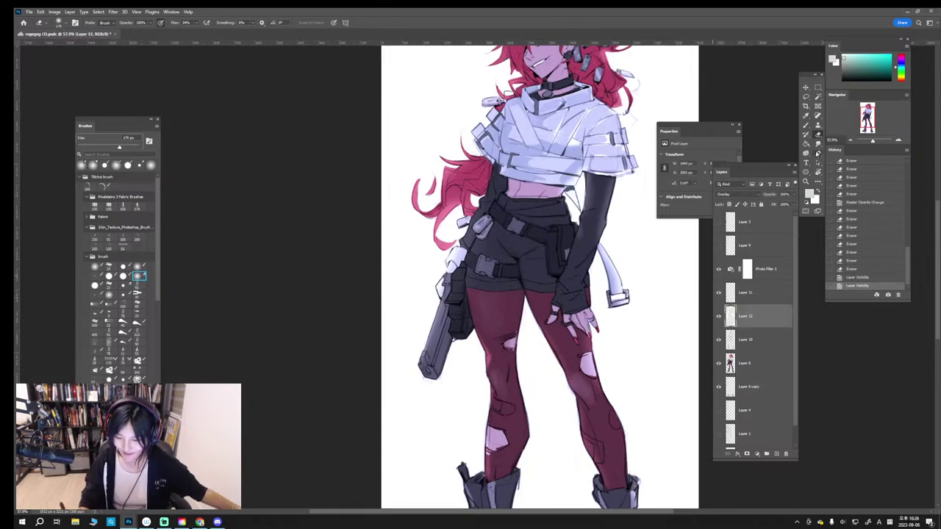
pyautogui.press('[')
pyautogui.press('[')
pyautogui.press('[')
pyautogui.press('[')
pyautogui.press('[')
pyautogui.press('[')
pyautogui.press('[')
pyautogui.moveTo(575, 251); pyautogui.dragTo(568, 267)
pyautogui.moveTo(568, 264)
pyautogui.mouseDown()
pyautogui.moveTo(569, 247)
pyautogui.moveTo(567, 263)
pyautogui.mouseUp()
pyautogui.scroll(-11, 603, 221)
pyautogui.scroll(4, 597, 254)
pyautogui.scroll(1, 621, 358)
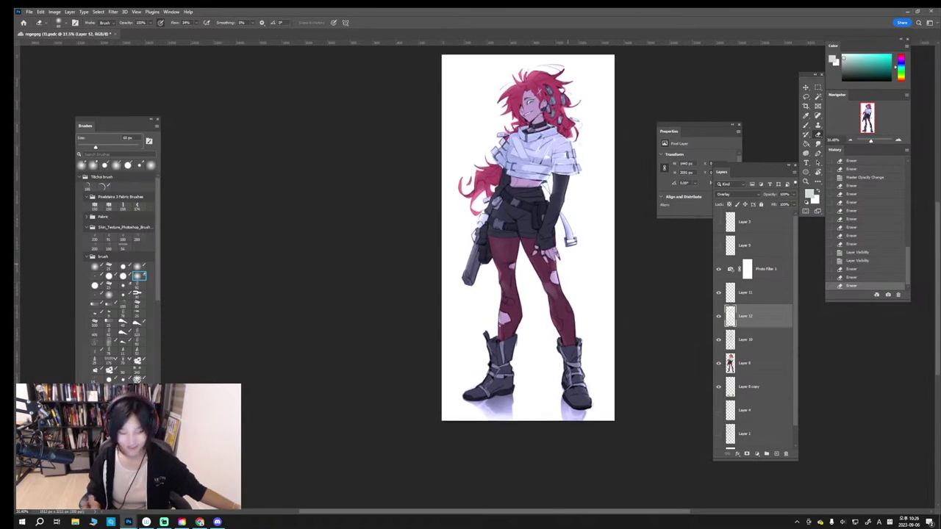
# Step: Darken Layer 8 with a Curves adjustment, bending the RGB curve down to input 140, output 107
pyautogui.click(745, 363)
pyautogui.hotkey('ctrl', '+')
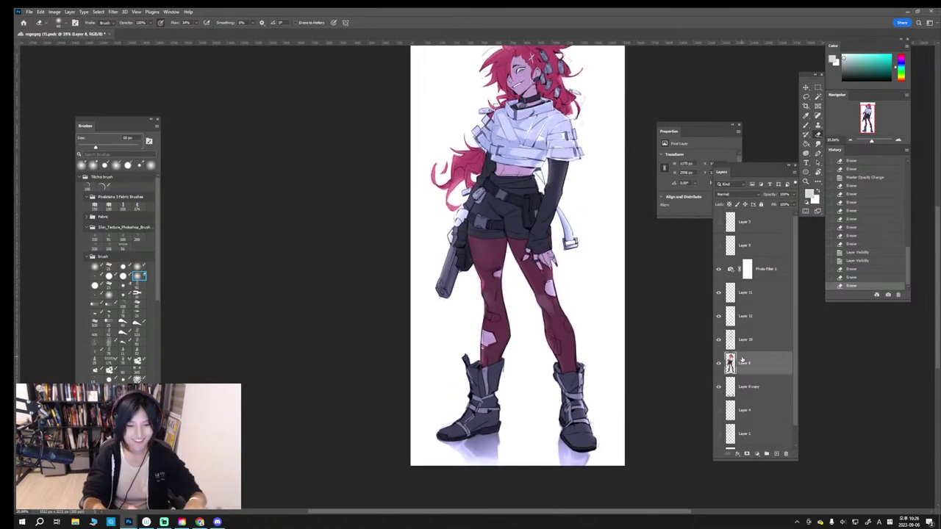
pyautogui.hotkey('ctrl', 'm')
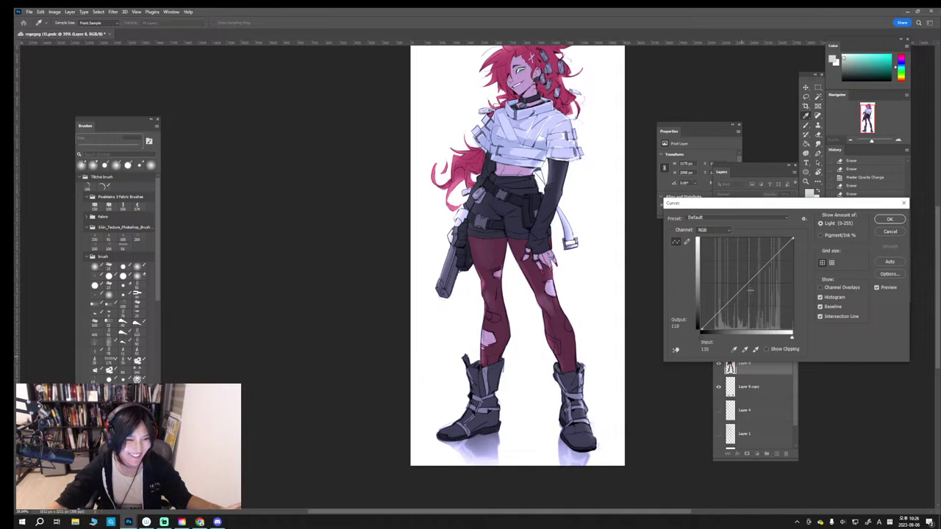
pyautogui.moveTo(749, 284); pyautogui.dragTo(751, 291)
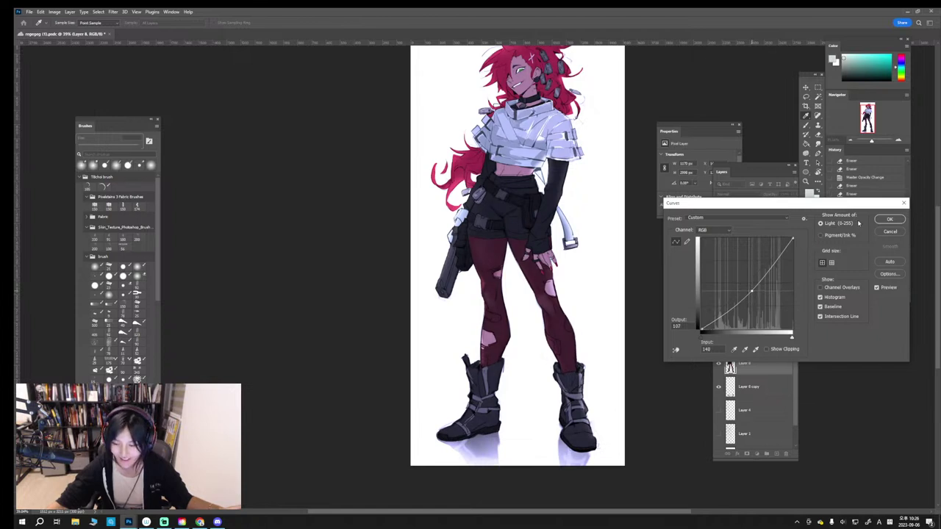
pyautogui.click(888, 219)
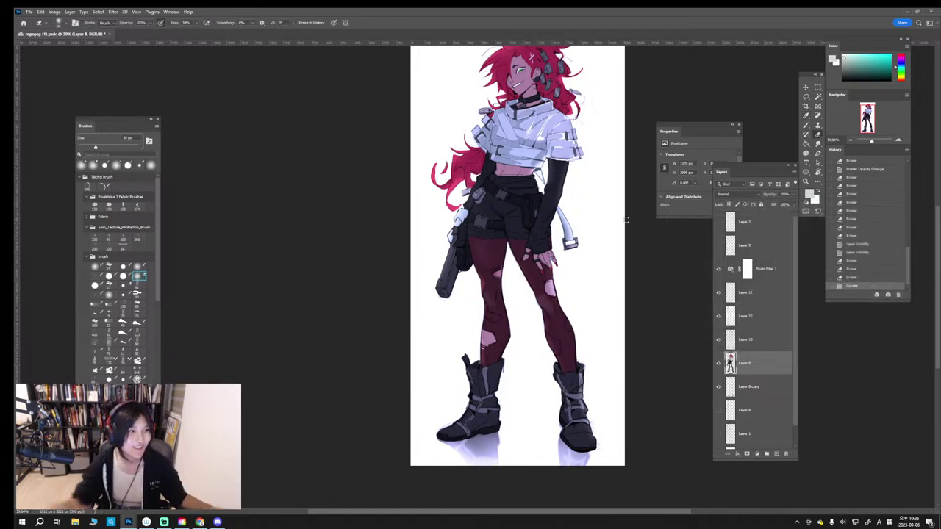
# Step: Add a new empty layer above Layer 3 at the top of the layer stack
pyautogui.scroll(2, 625, 220)
pyautogui.scroll(-3, 626, 220)
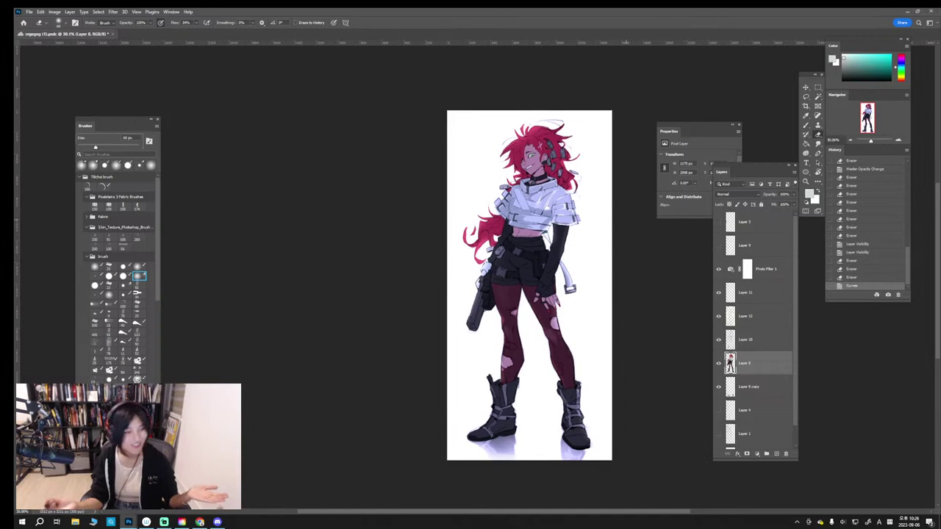
pyautogui.scroll(1, 537, 325)
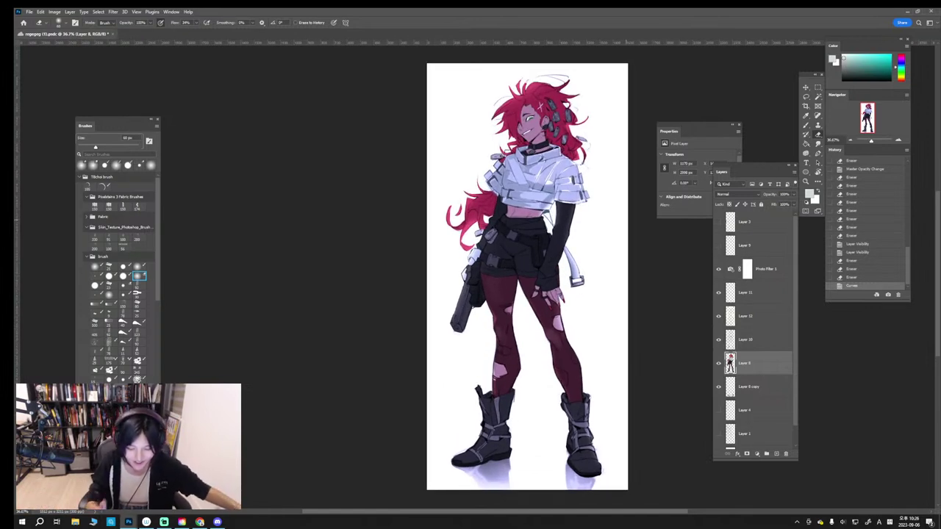
pyautogui.click(762, 294)
pyautogui.click(757, 222)
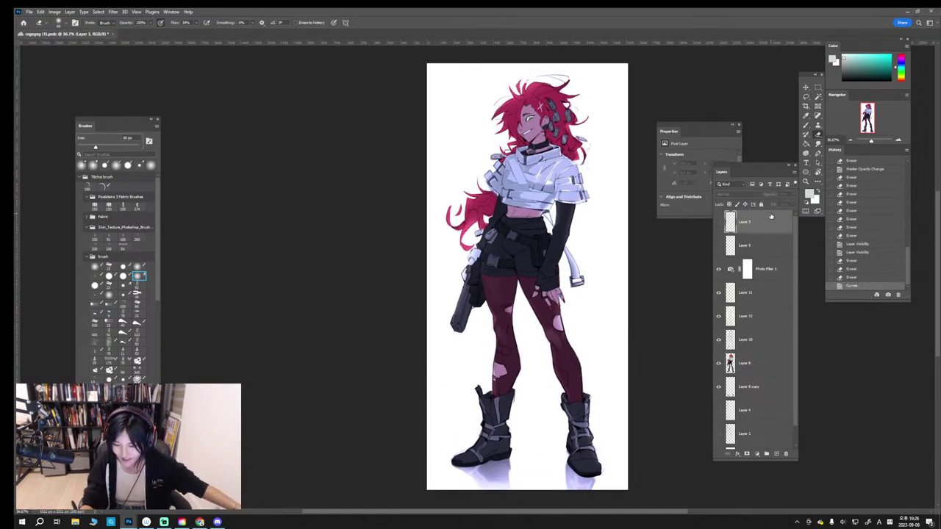
pyautogui.click(775, 454)
pyautogui.scroll(2, 671, 415)
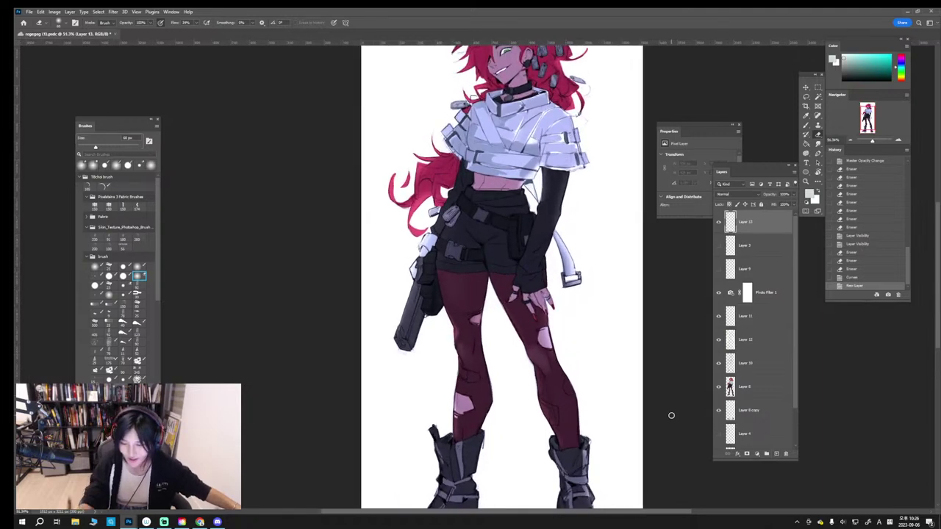
# Step: Shift the colour picker's hue to red, shrink the eraser tip to a few pixels and add another empty layer above Layer 13
pyautogui.scroll(6, 671, 415)
pyautogui.click(902, 81)
pyautogui.scroll(-5, 581, 331)
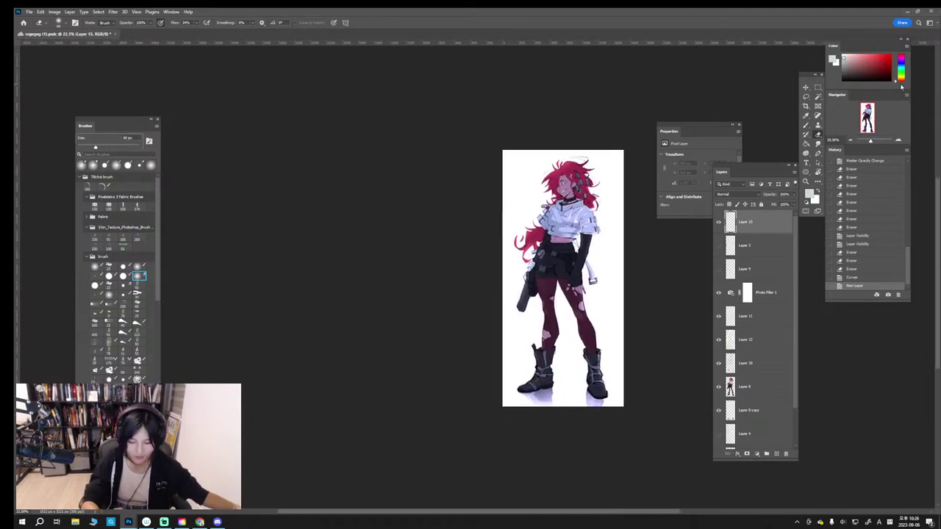
pyautogui.scroll(5, 608, 230)
pyautogui.press('[')
pyautogui.press('[')
pyautogui.press('[')
pyautogui.press('[')
pyautogui.press('[')
pyautogui.press('[')
pyautogui.press('[')
pyautogui.press('[')
pyautogui.press('[')
pyautogui.press('[')
pyautogui.press('[')
pyautogui.press('[')
pyautogui.press('[')
pyautogui.press('[')
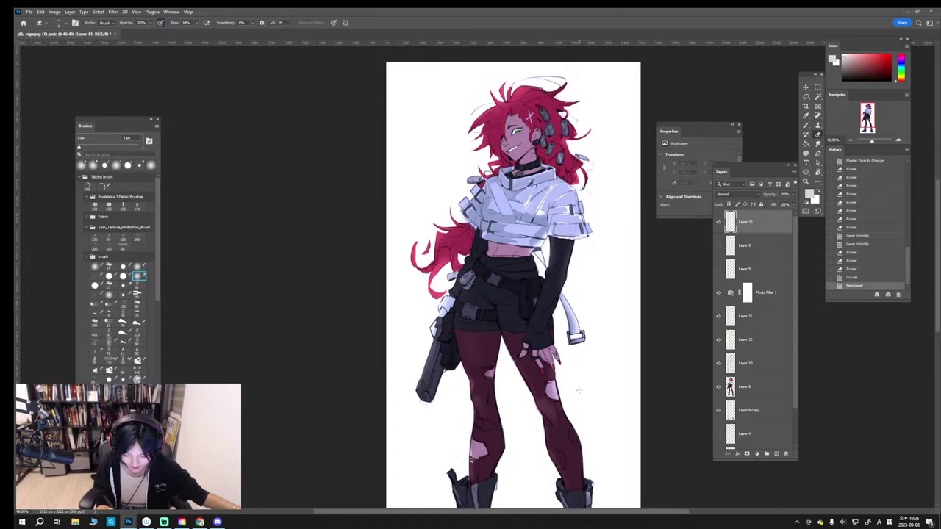
pyautogui.hotkey('ctrl', 'shift', 'alt', 'n')
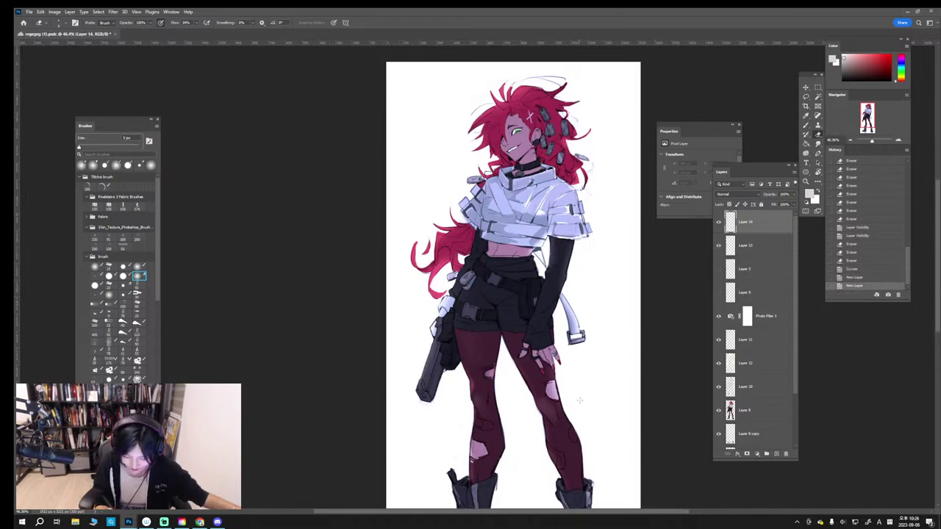
# Step: Switch to the Brush tool with a hard 4 px tip and pick a saturated red as the painting colour
pyautogui.moveTo(580, 401); pyautogui.dragTo(576, 384)
pyautogui.hotkey('ctrl', 'z')
pyautogui.click(805, 126)
pyautogui.press('[')
pyautogui.press('[')
pyautogui.press('[')
pyautogui.press('[')
pyautogui.press('[')
pyautogui.press('[')
pyautogui.press('[')
pyautogui.press('[')
pyautogui.press('[')
pyautogui.press('[')
pyautogui.press('[')
pyautogui.press('[')
pyautogui.press('[')
pyautogui.press('[')
pyautogui.press('[')
pyautogui.press('[')
pyautogui.hotkey('ctrl', 'z')
pyautogui.click(891, 56)
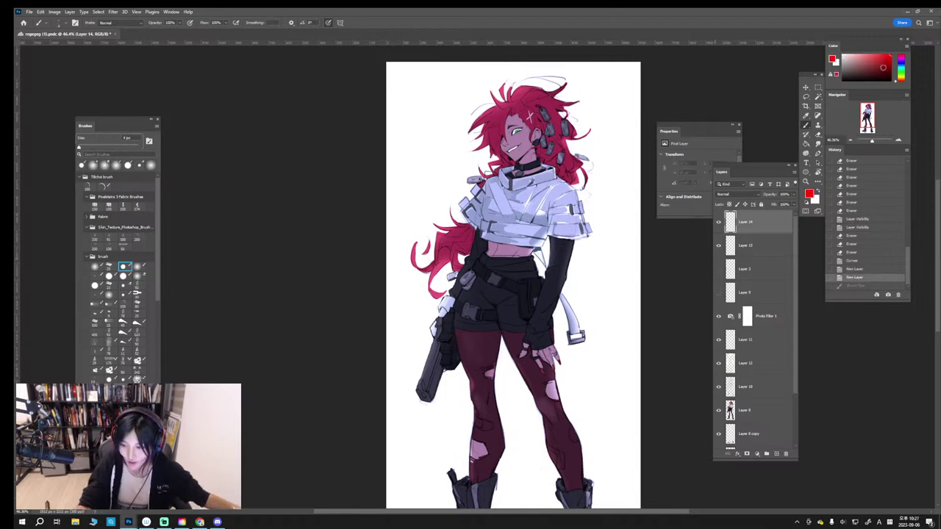
# Step: Add a new layer above Layer 11 and handwrite the artist's signature in muted red beside the character's right-hand leg
pyautogui.click(764, 342)
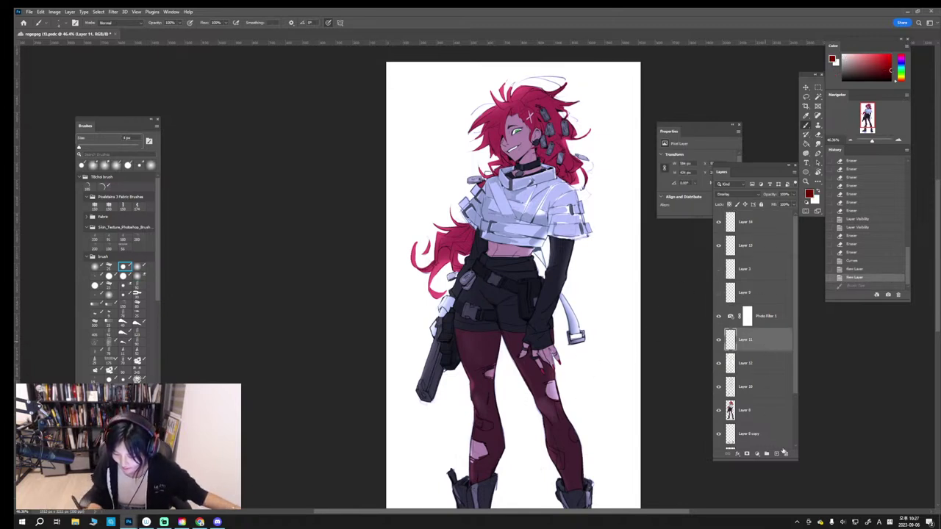
pyautogui.click(777, 453)
pyautogui.hotkey('ctrl', 'z')
pyautogui.moveTo(586, 412)
pyautogui.mouseDown()
pyautogui.moveTo(594, 421)
pyautogui.moveTo(582, 410)
pyautogui.moveTo(612, 413)
pyautogui.mouseUp()
pyautogui.click(874, 61)
pyautogui.hotkey('ctrl', 'z')
pyautogui.hotkey('ctrl', 'z')
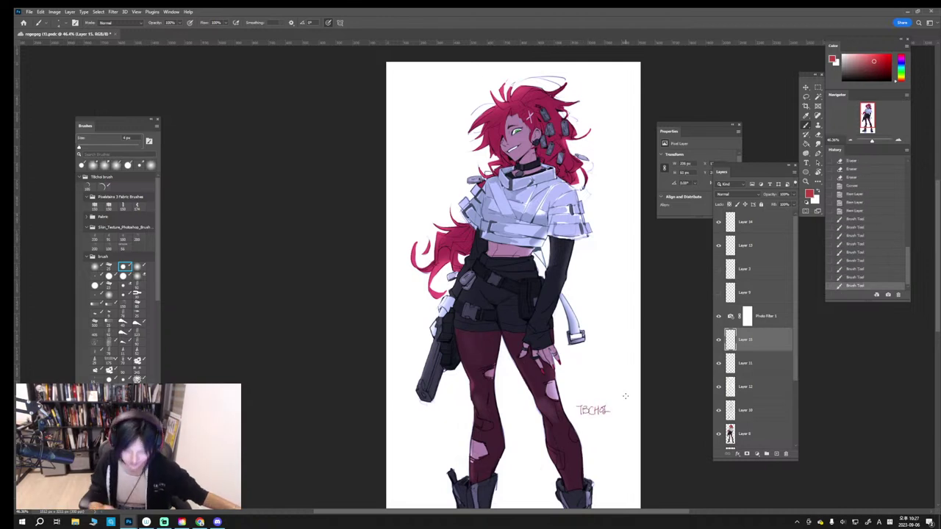
pyautogui.scroll(-5, 623, 395)
pyautogui.scroll(2, 625, 368)
pyautogui.moveTo(625, 370)
pyautogui.mouseDown()
pyautogui.moveTo(627, 357)
pyautogui.moveTo(615, 372)
pyautogui.mouseUp()
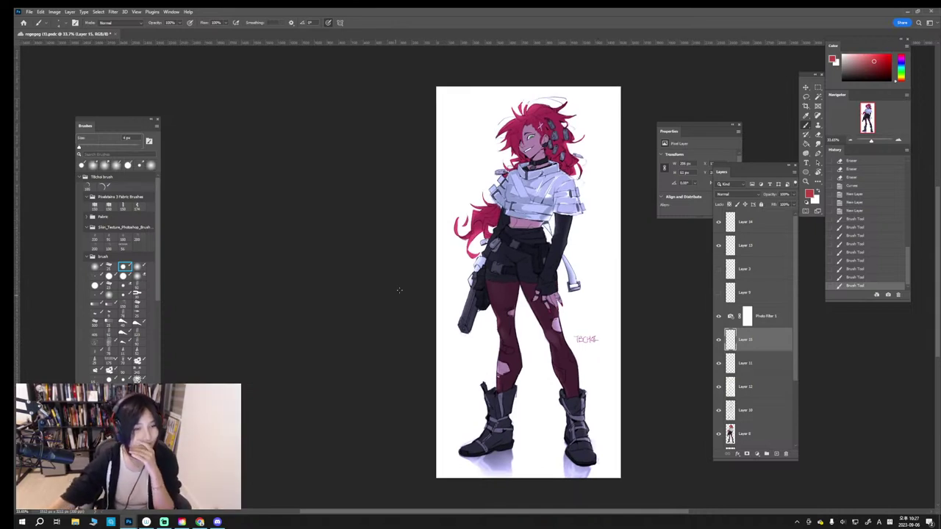